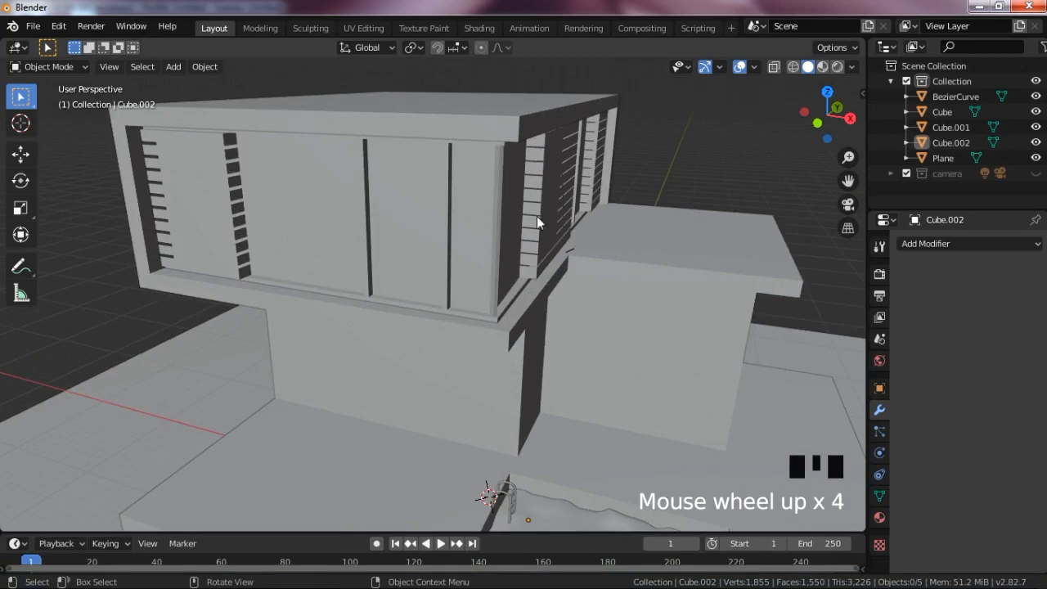
Step: Select the main house object and open its mesh for editing
scroll(612, 146, down, 2)
drag(828, 116, 679, 174)
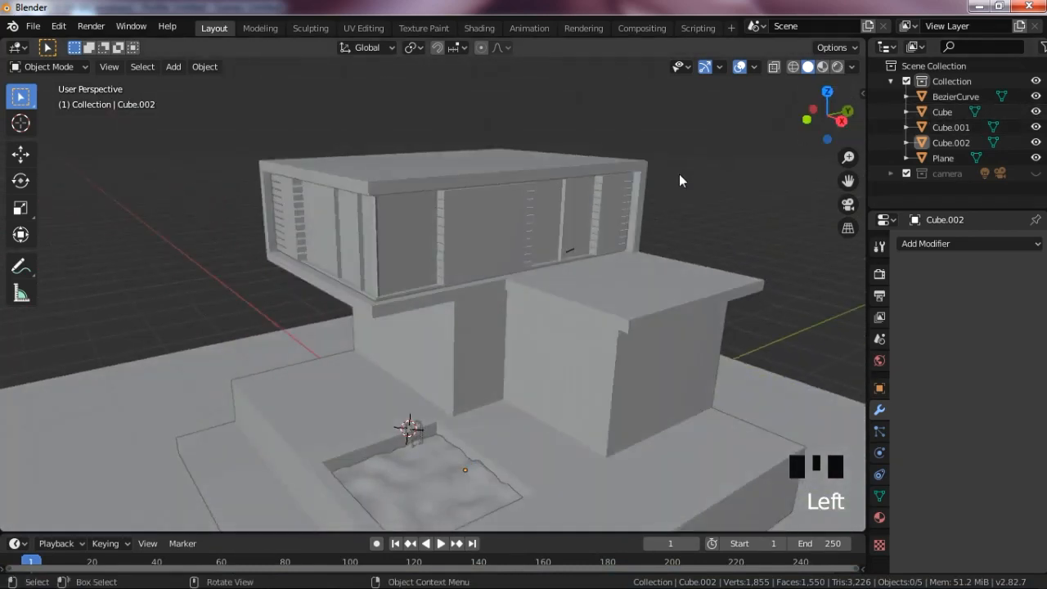
scroll(678, 173, down, 4)
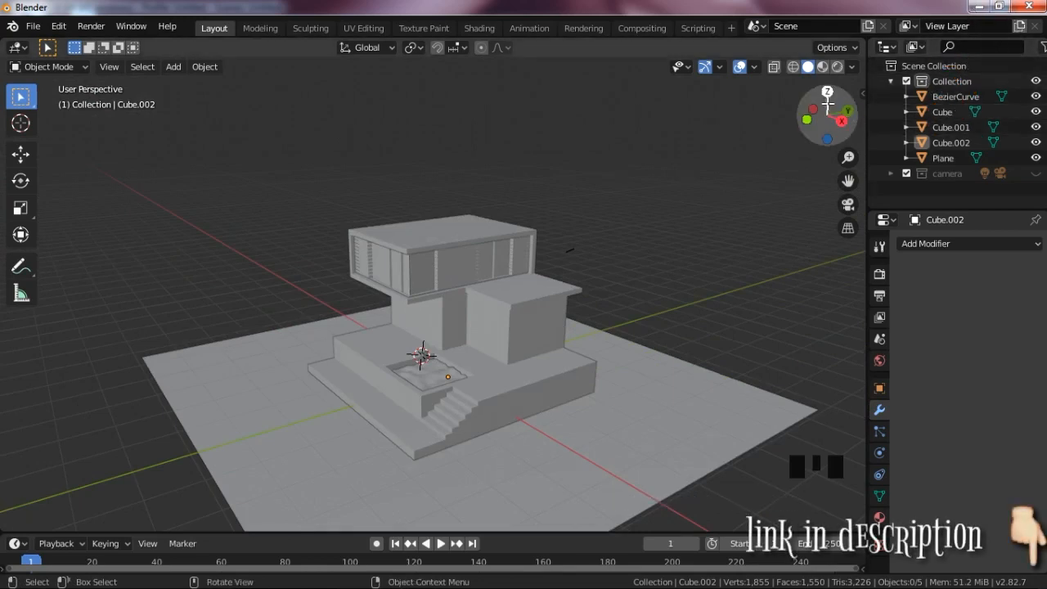
drag(827, 114, 749, 116)
scroll(654, 157, up, 2)
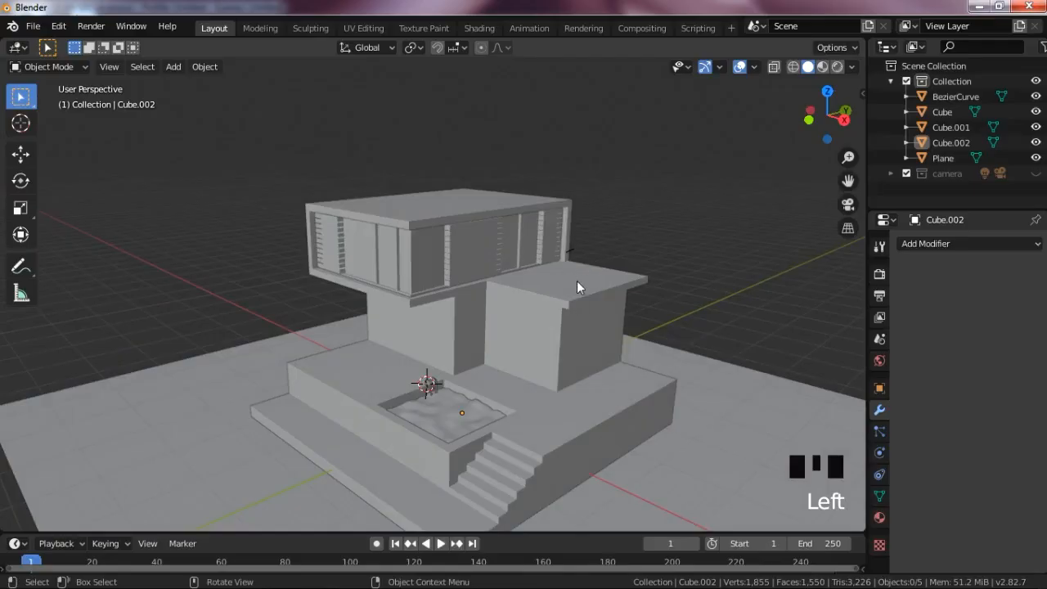
click(572, 278)
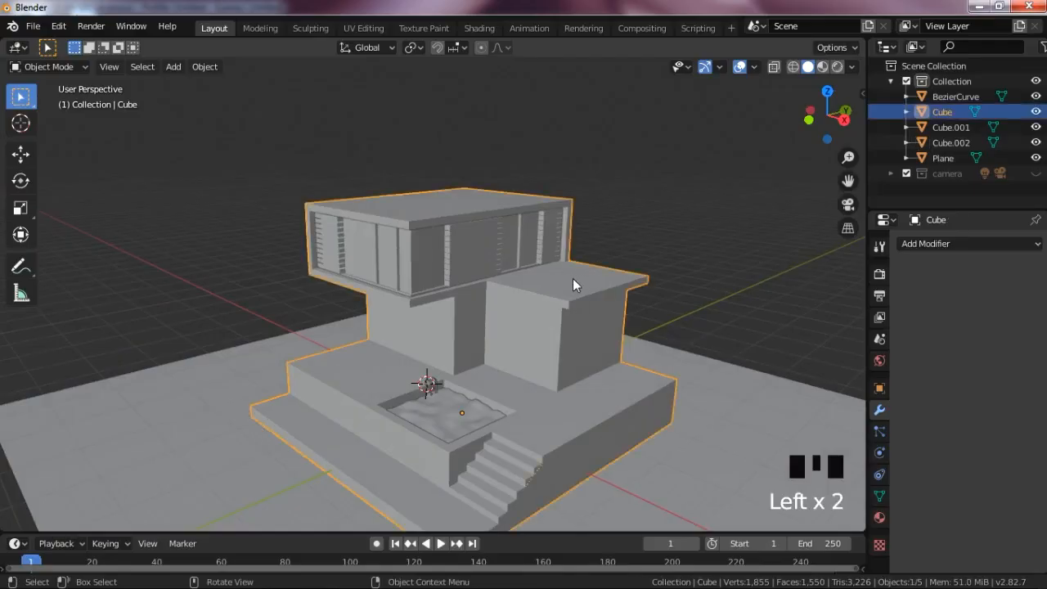
drag(847, 181, 699, 219)
key(Tab)
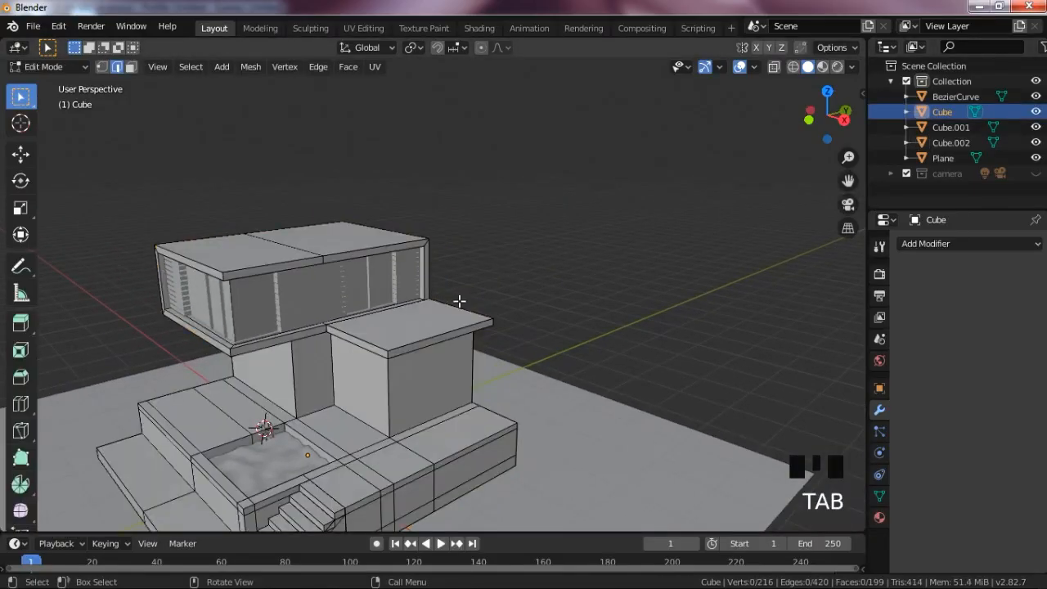
Step: Select the three outer top edges of the lower flat roof beside the upper storey
scroll(458, 302, up, 2)
drag(840, 180, 539, 312)
click(486, 324)
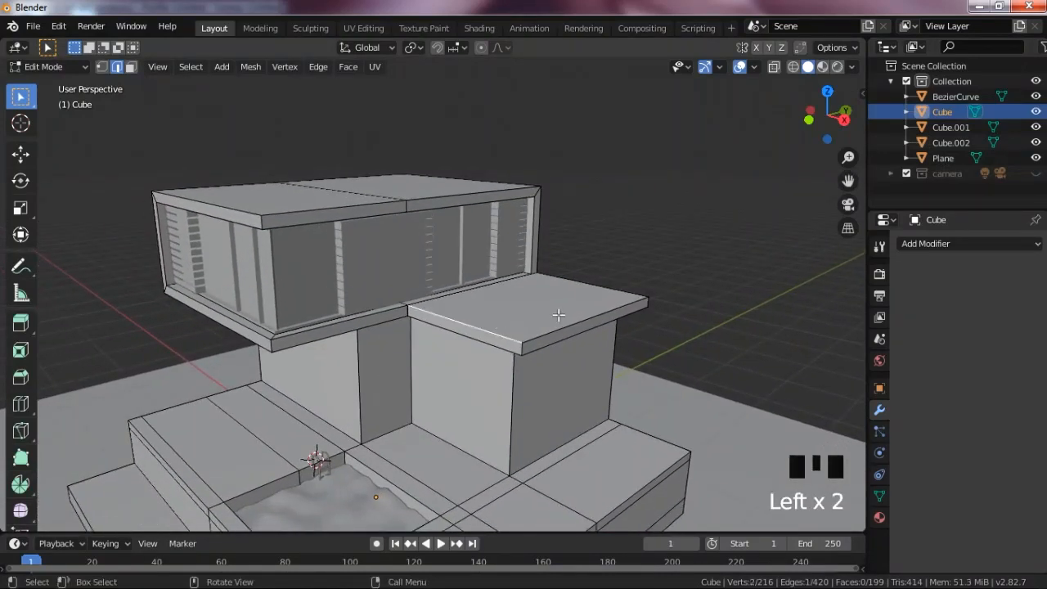
shift+click(561, 311)
shift+click(596, 279)
key(e)
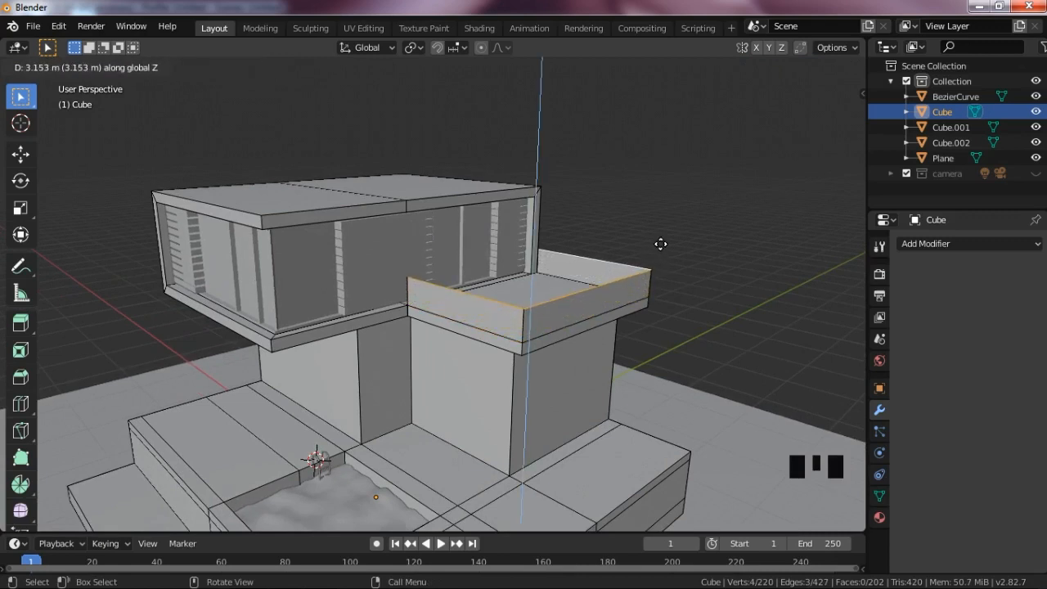
key(Escape)
key(ctrl+z)
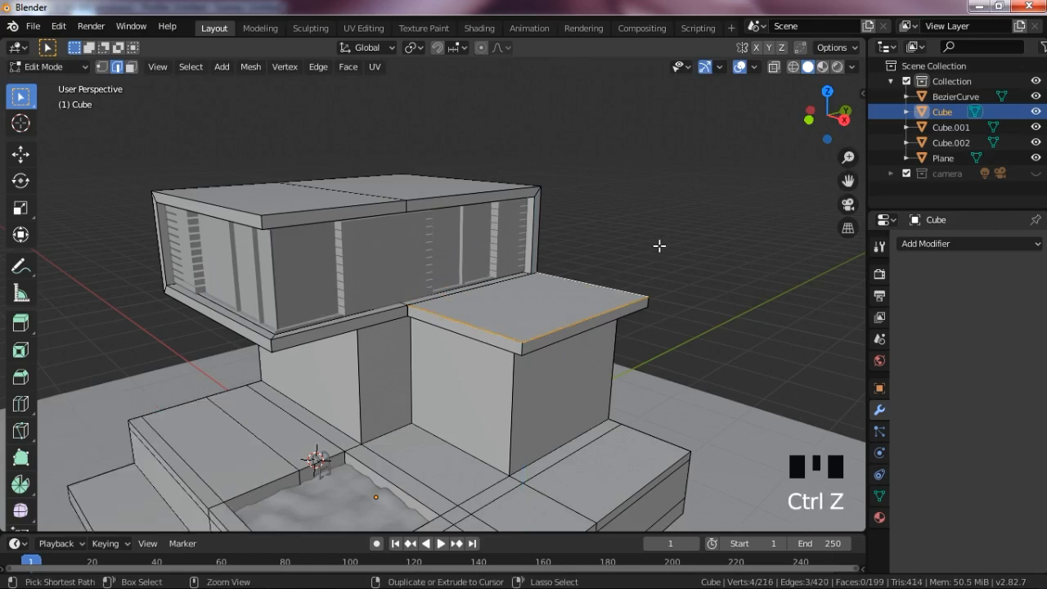
Step: Add the terrace's outer top edges along the pool side, around the corner and up to the stairs, to the selection
drag(848, 181, 639, 196)
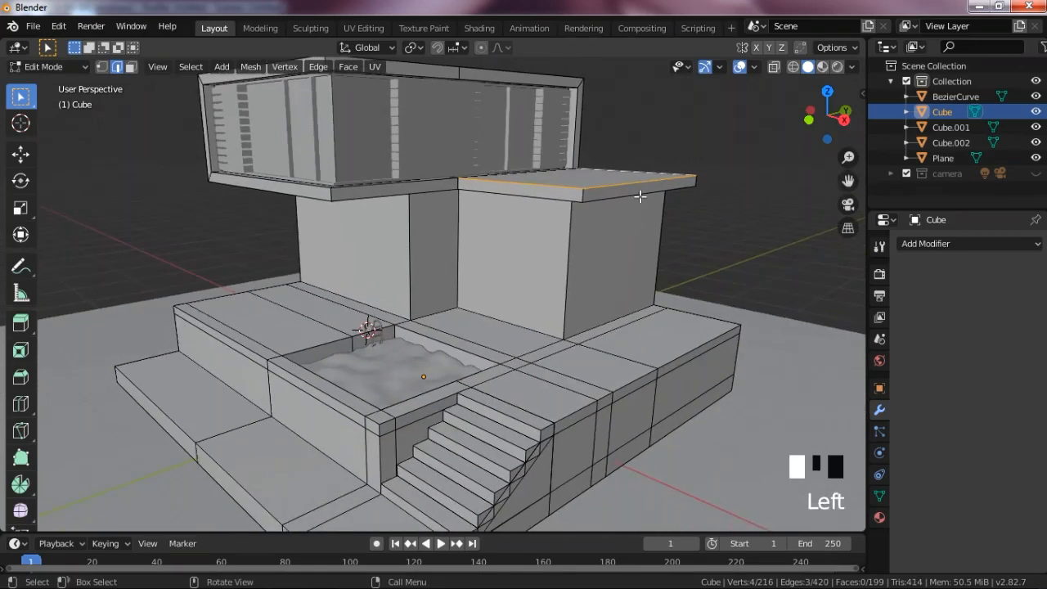
shift+click(279, 370)
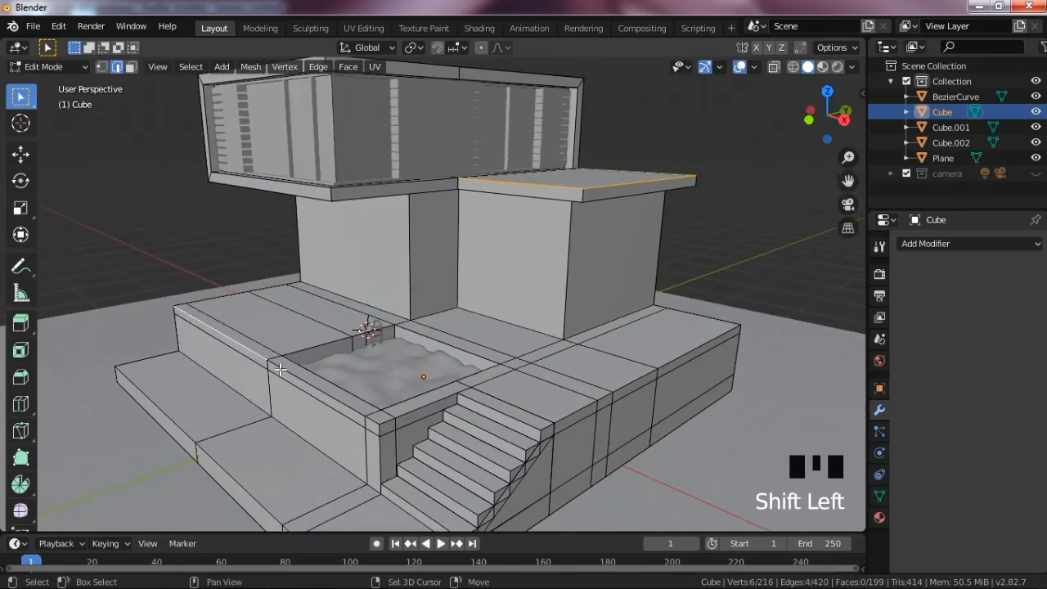
alt+shift+click(283, 370)
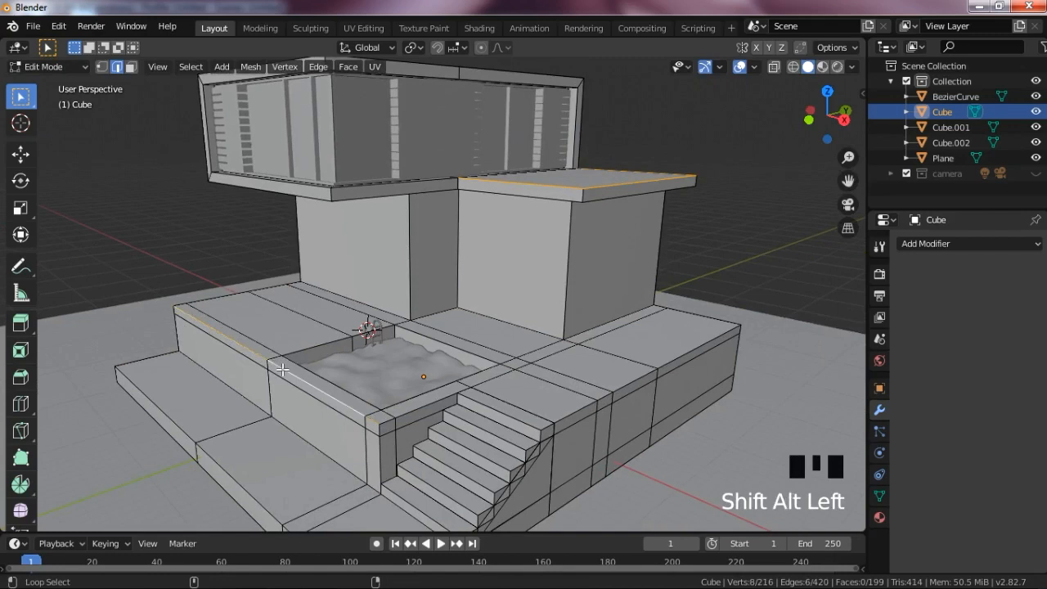
shift+click(398, 411)
shift+click(483, 415)
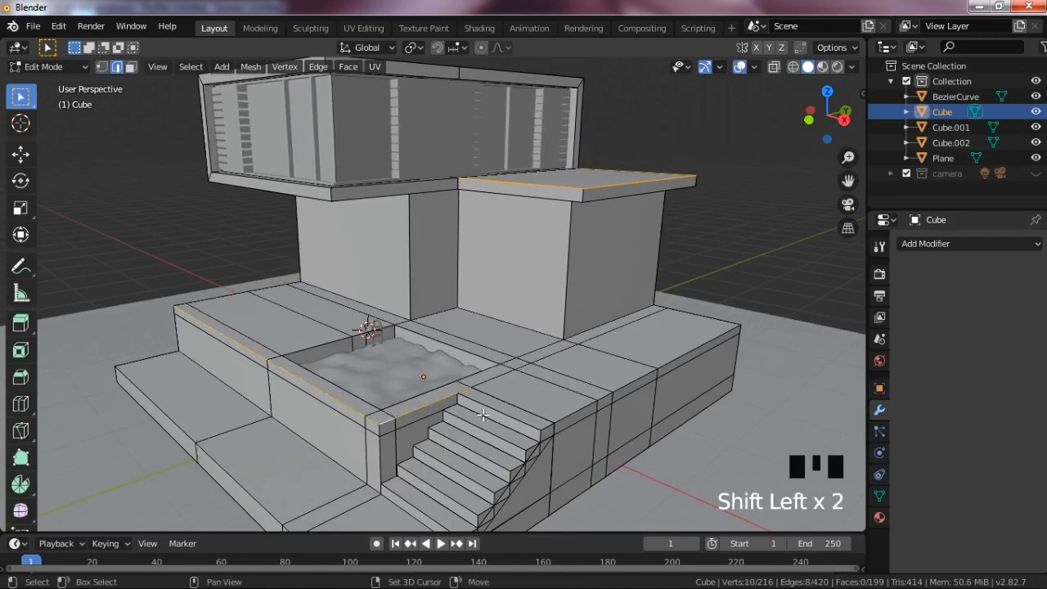
Step: Add the terrace's outer top edges from the other side of the stairs around to the house's rear wall to the selection
shift+click(584, 412)
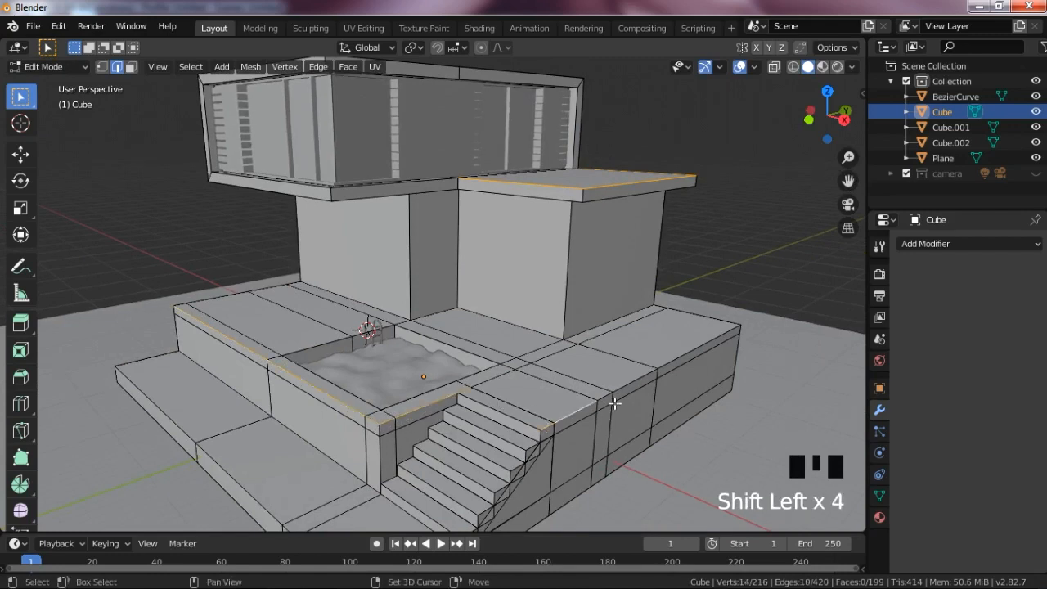
shift+click(630, 384)
shift+click(644, 376)
shift+click(689, 350)
shift+click(703, 316)
shift+click(659, 306)
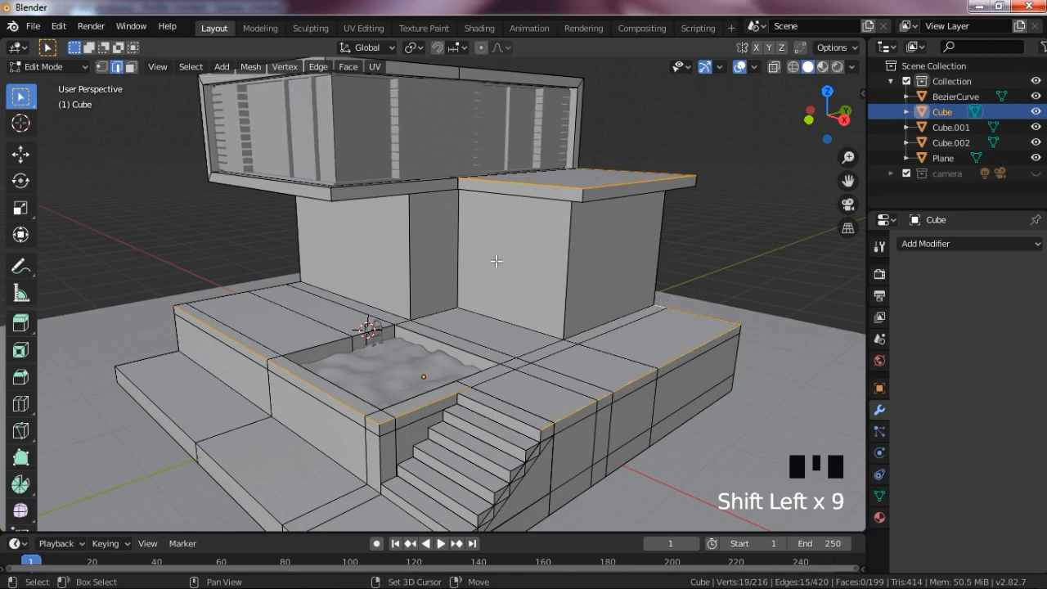
Step: Add the terrace's short end edges on the pool side to the selection and extrude all selected edges about 4.18 m upward along Z
shift+click(188, 305)
shift+click(220, 299)
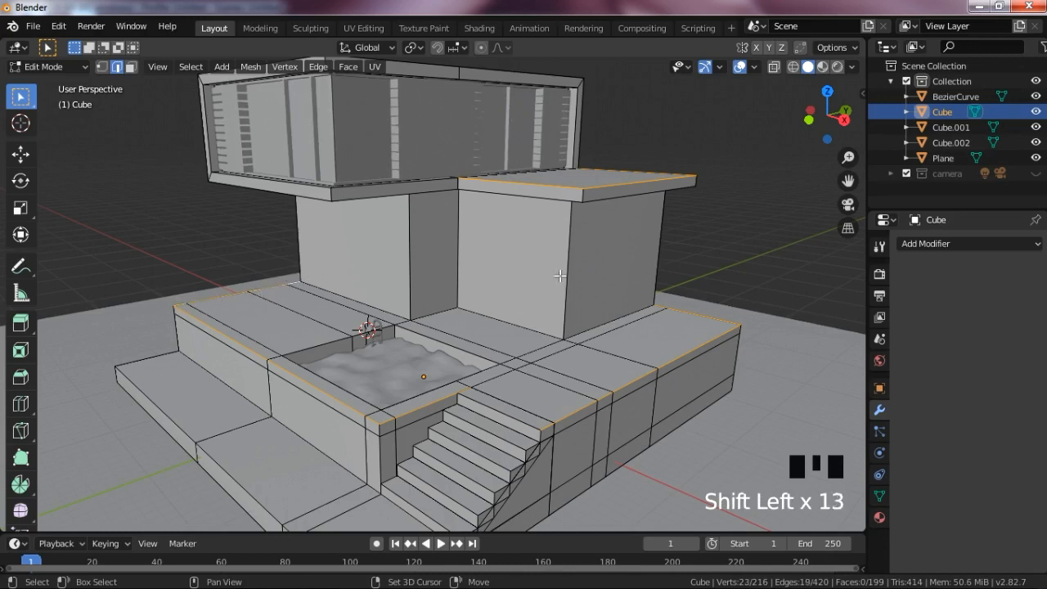
key(e)
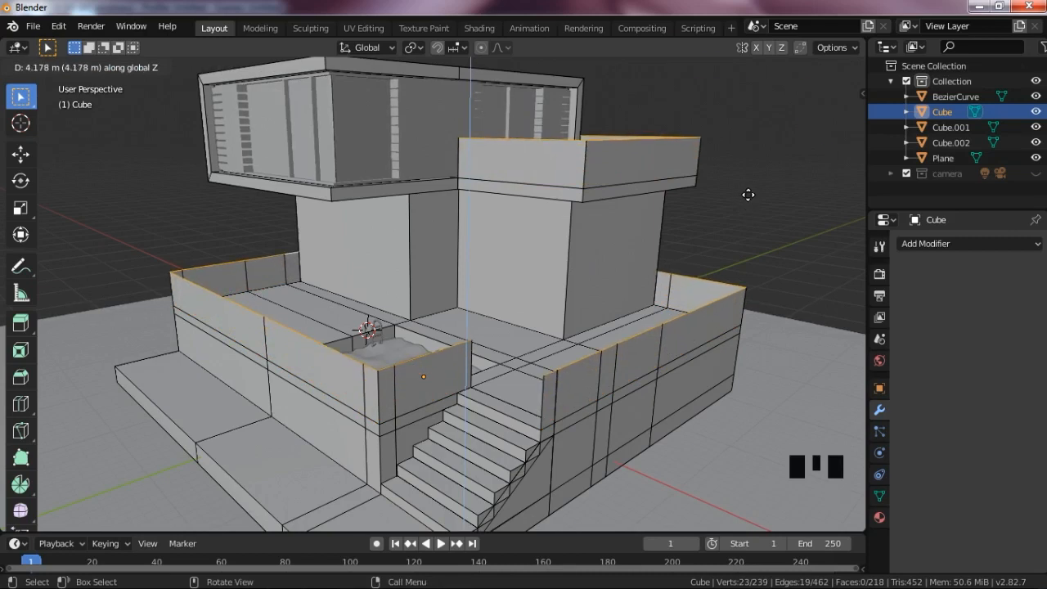
click(748, 194)
Step: Switch to face selection and select the three extruded fence faces around the lower roof
key(3)
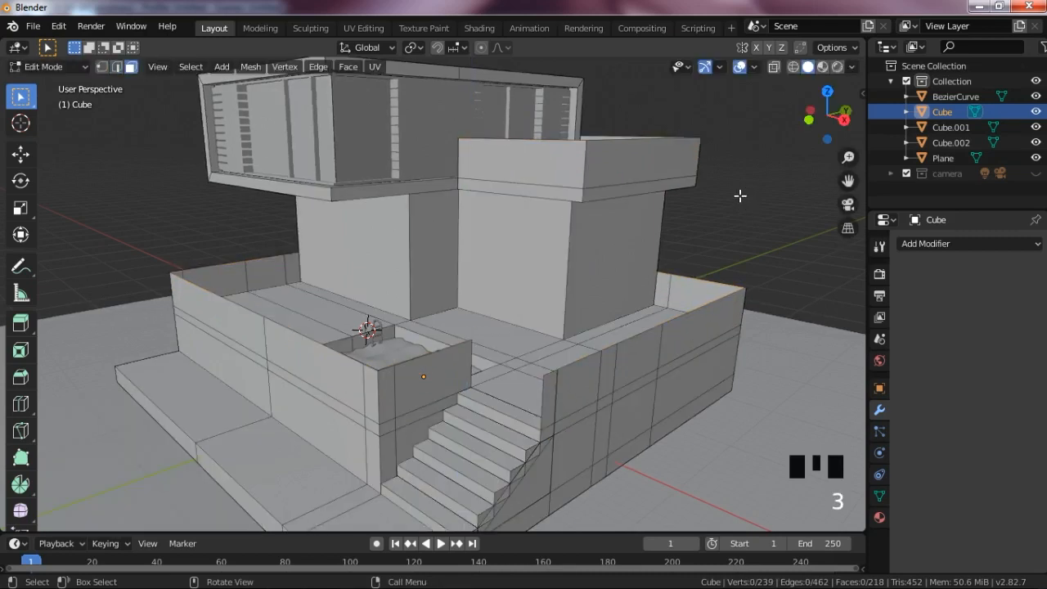
click(559, 165)
shift+click(596, 152)
shift+click(601, 148)
shift+click(605, 147)
shift+click(605, 147)
shift+click(604, 146)
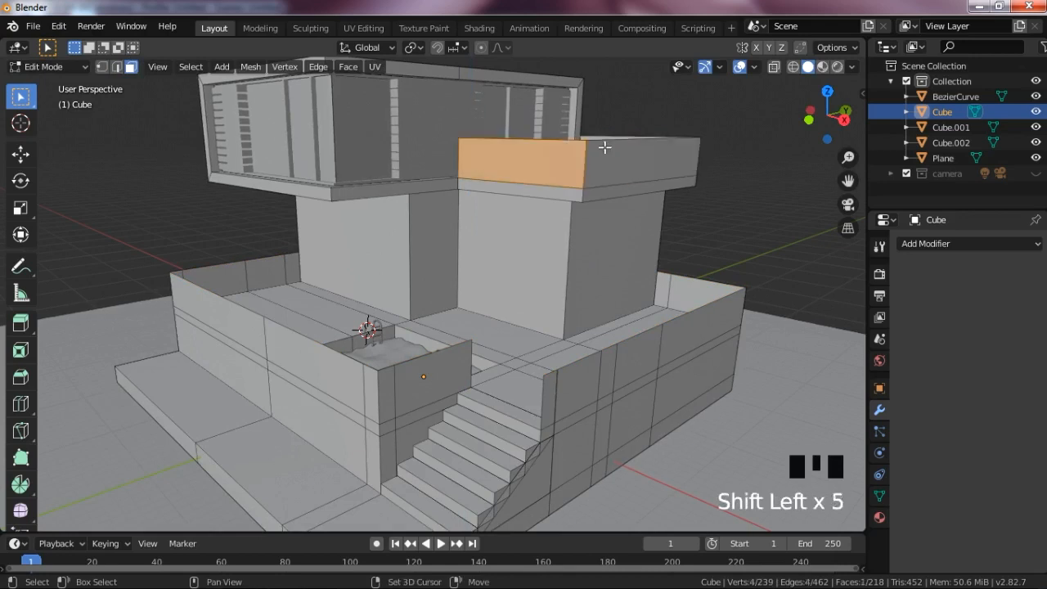
shift+click(604, 146)
shift+click(617, 152)
Step: Add the extruded fence faces closest to the stairs on the terrace's straight side to the selection
shift+click(701, 323)
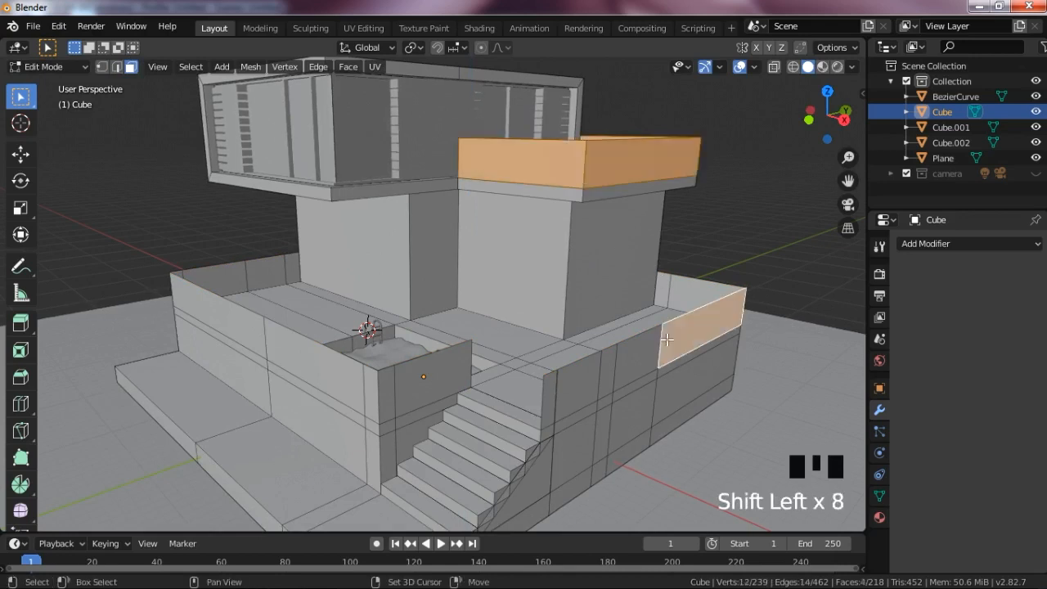
shift+click(663, 347)
shift+click(608, 371)
shift+click(591, 373)
shift+click(549, 390)
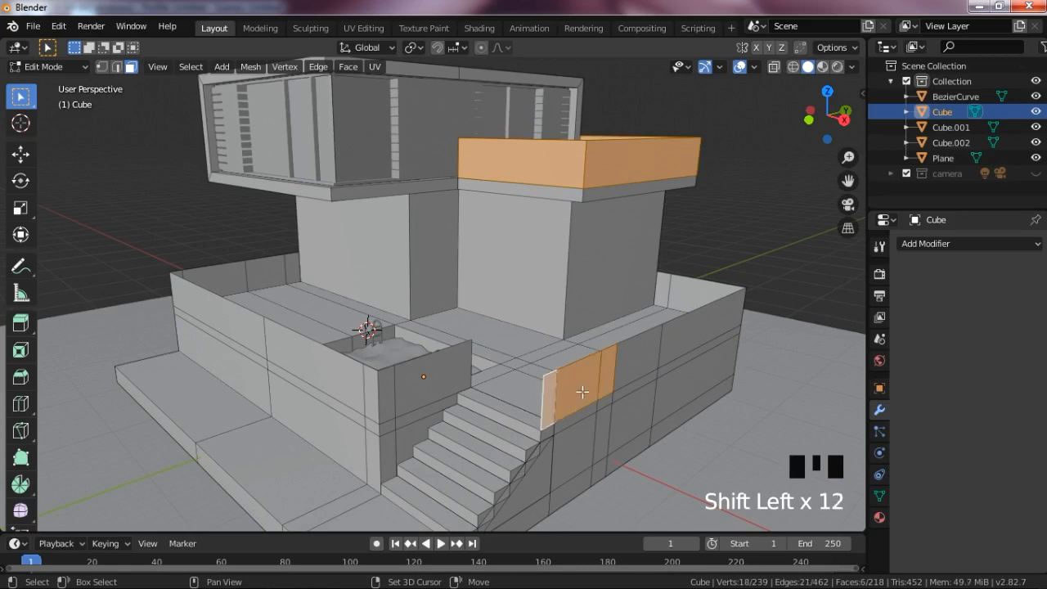
Step: Circle-select the remaining straight-side fence faces and all fence faces around the pool side of the terrace
key(c)
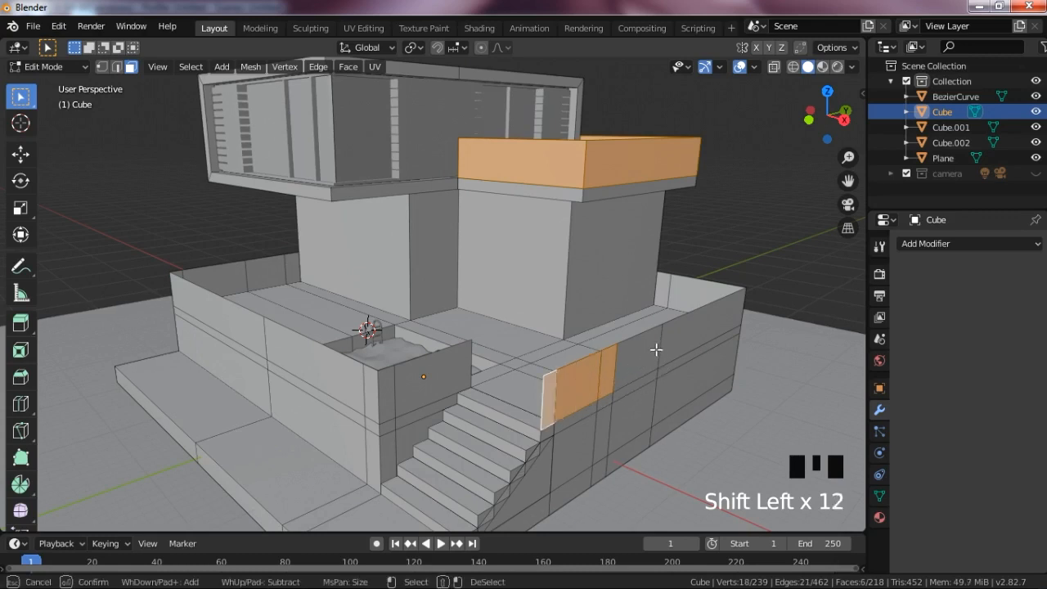
drag(656, 349, 659, 349)
drag(458, 363, 327, 376)
drag(276, 353, 270, 348)
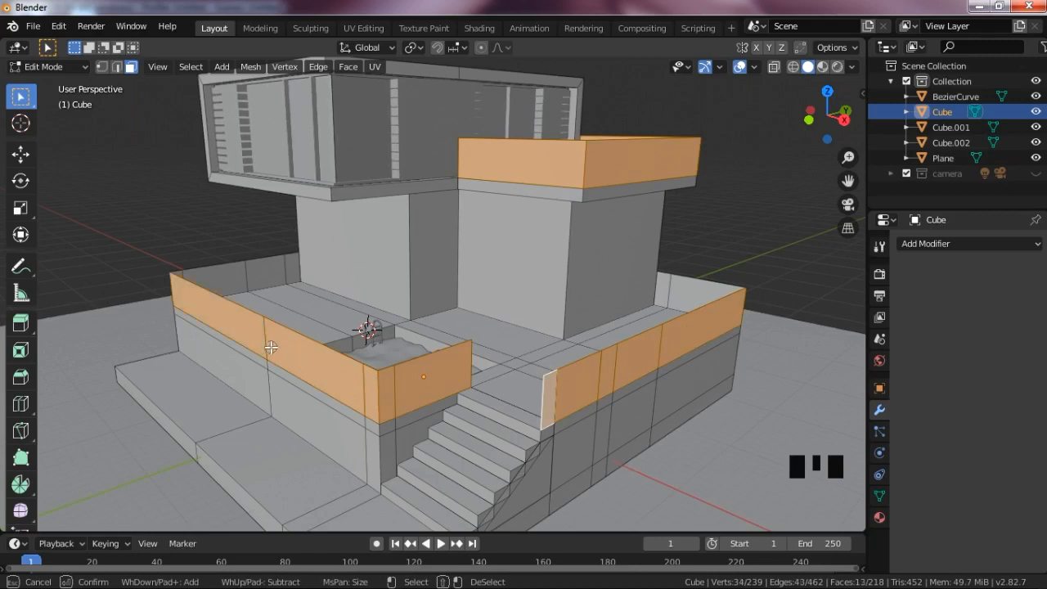
drag(184, 283, 285, 264)
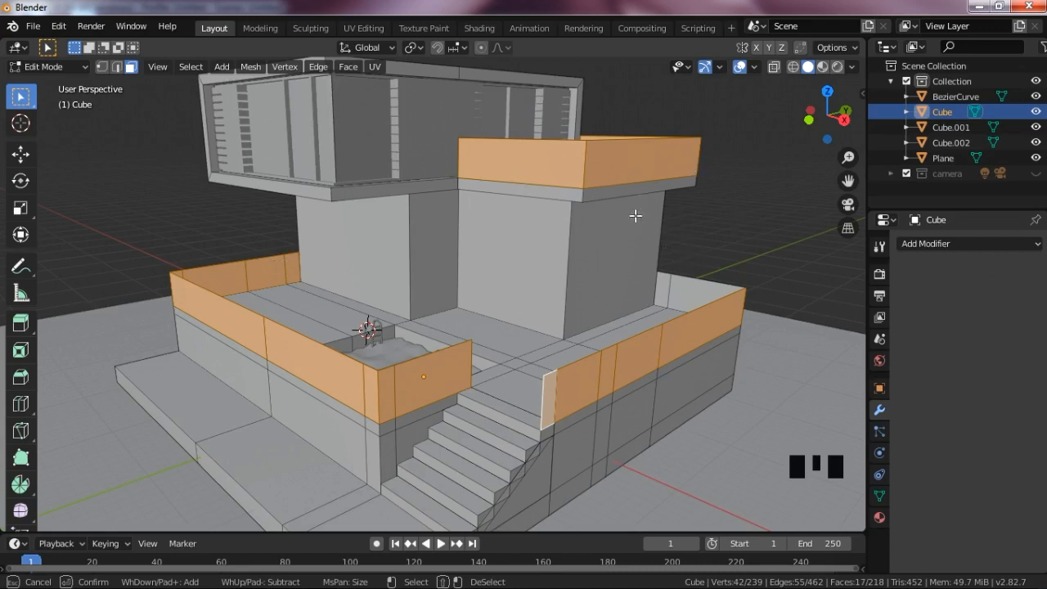
right_click(653, 275)
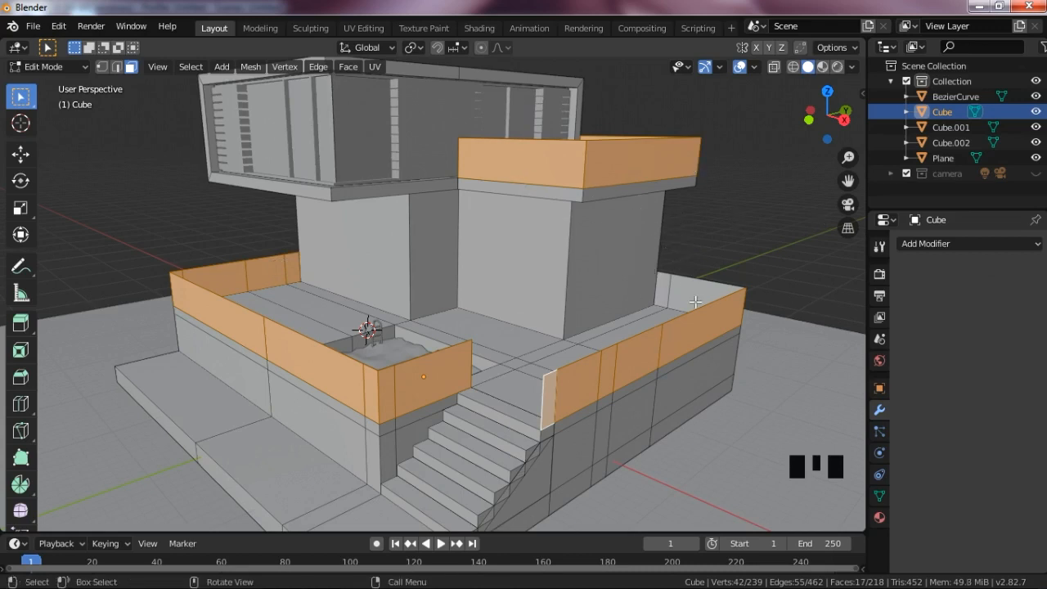
Step: Separate the selected fence faces into their own object, return to Object Mode and select only that object
key(p)
click(661, 255)
key(Tab)
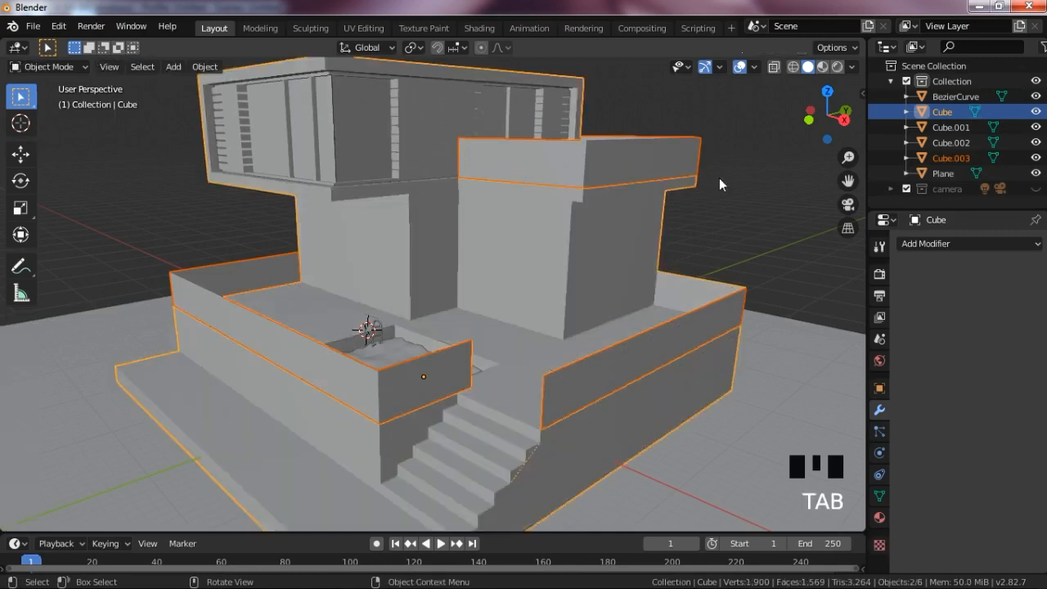
click(774, 191)
click(631, 167)
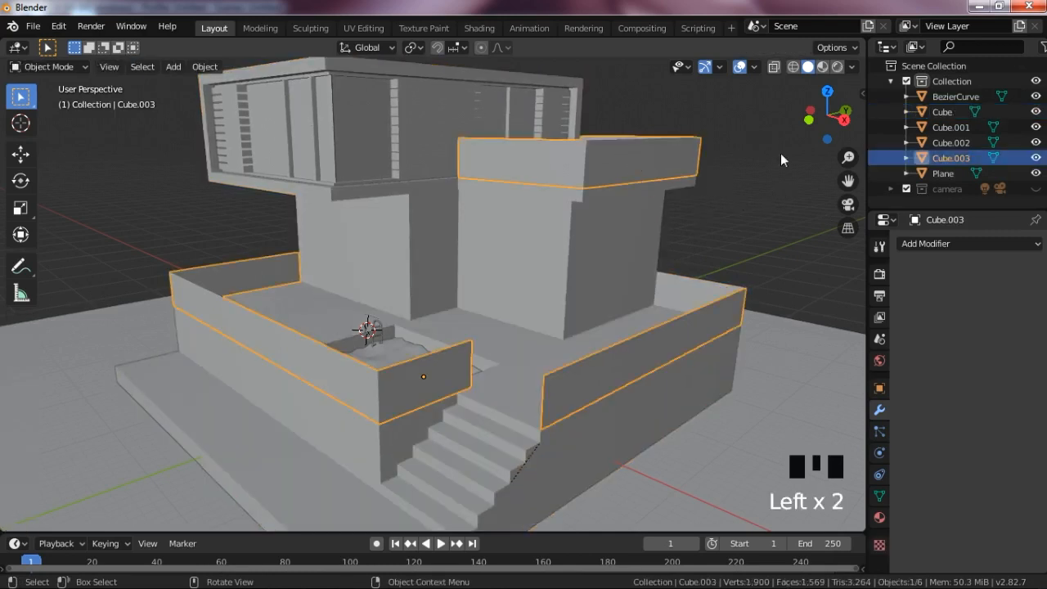
Step: Rename the separated object as fence
click(949, 157)
double_click(949, 157)
text(f)
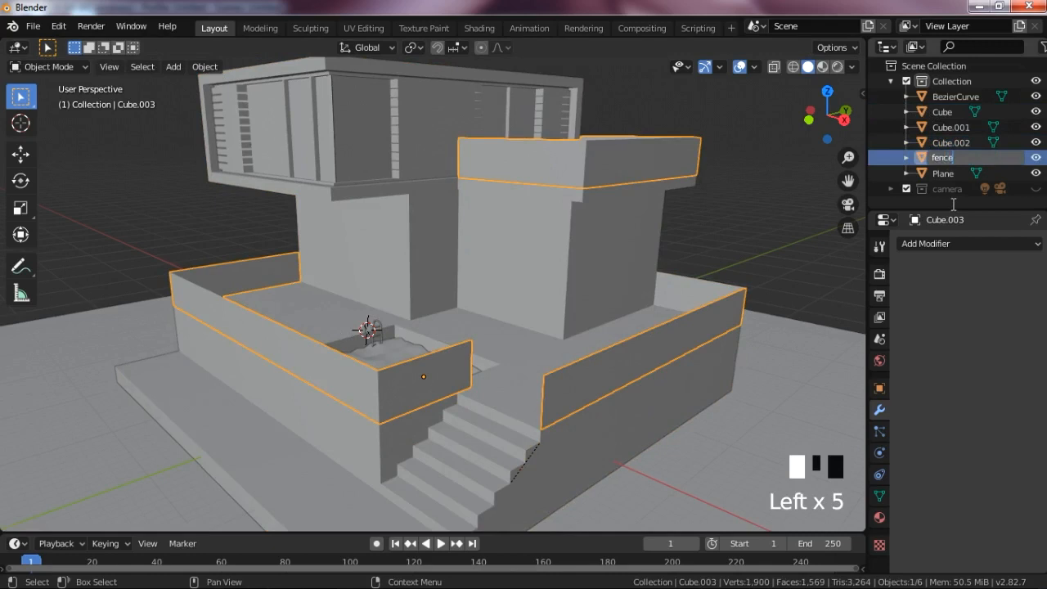
text(ence)
key(Return)
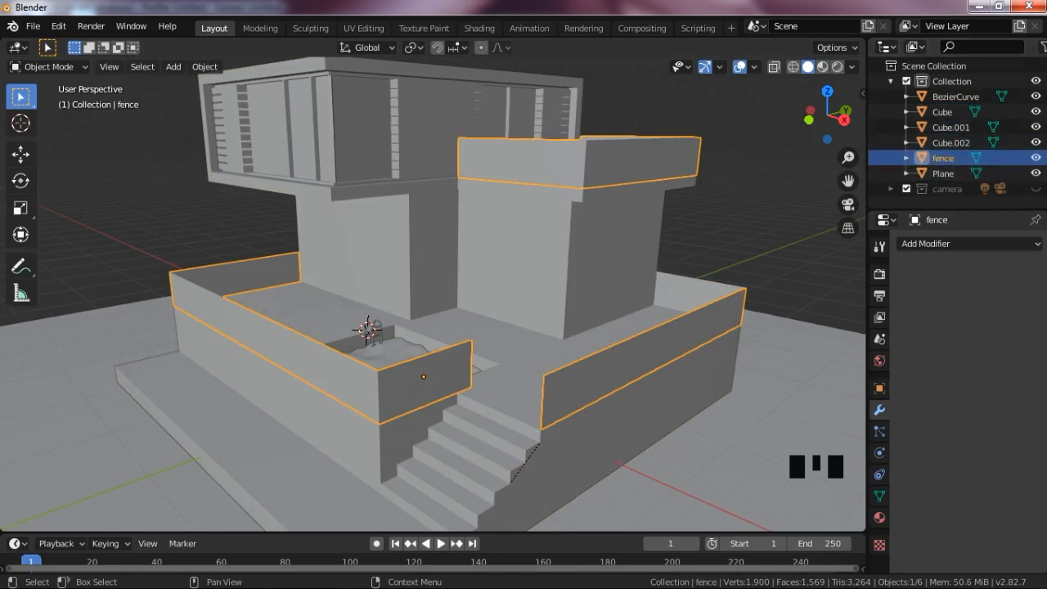
click(956, 100)
click(942, 111)
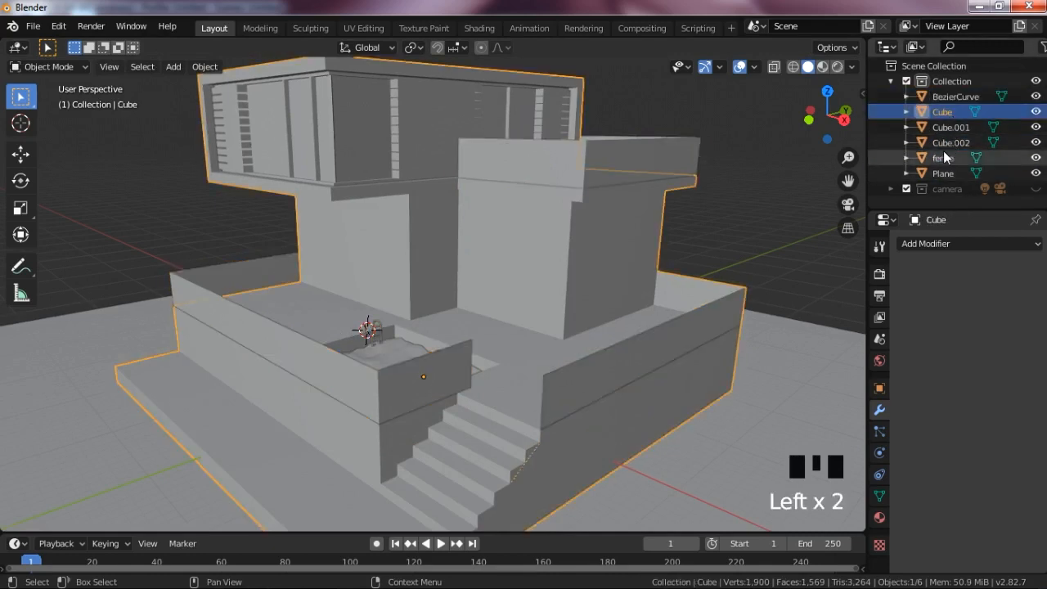
click(948, 99)
double_click(946, 97)
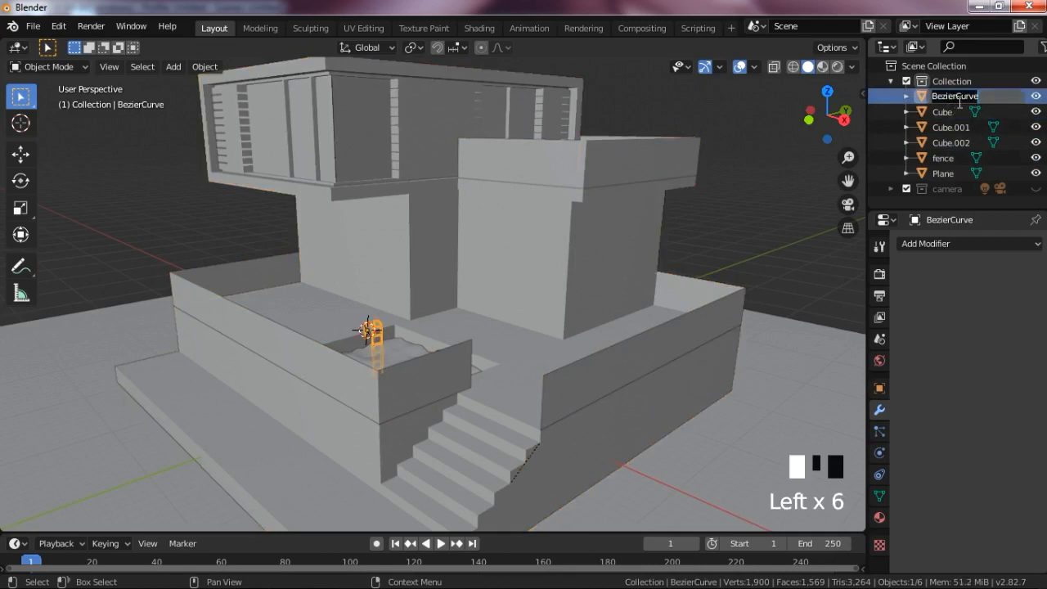
text(lad)
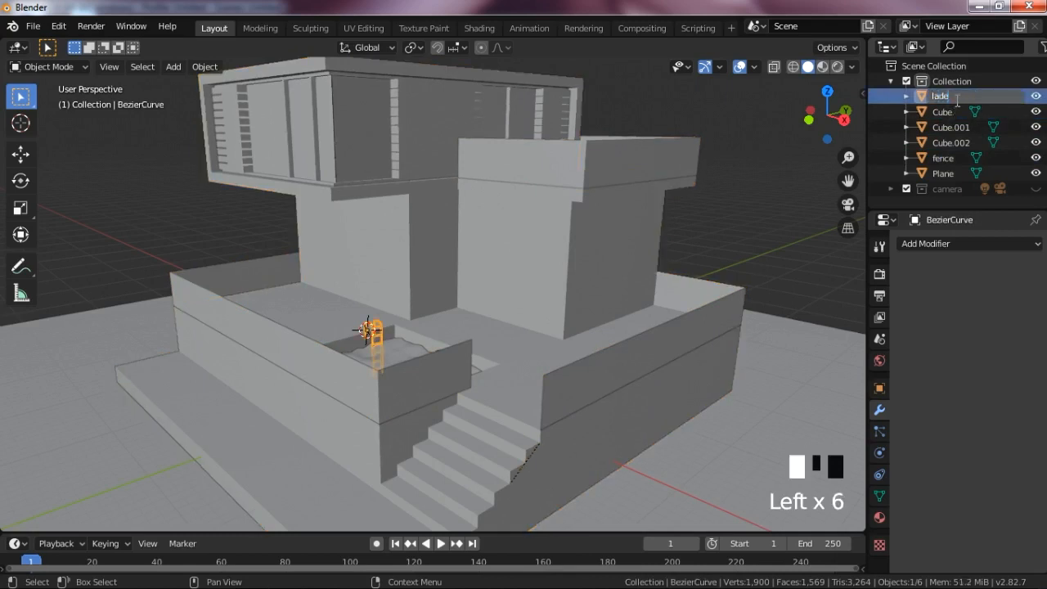
key(Escape)
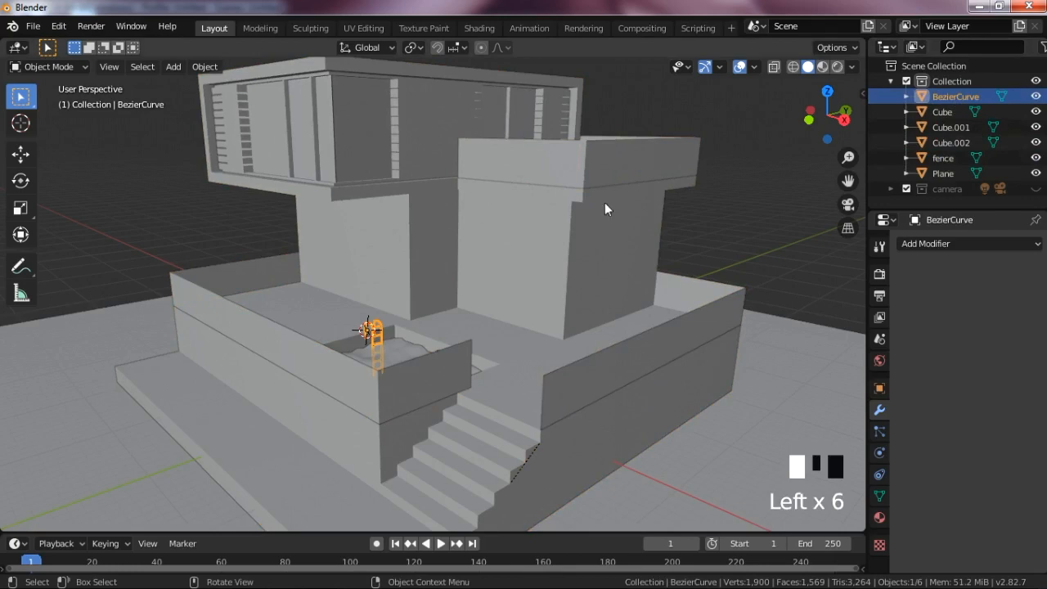
Step: Select the fence object and isolate it in local view
click(765, 200)
scroll(649, 153, up, 2)
click(639, 130)
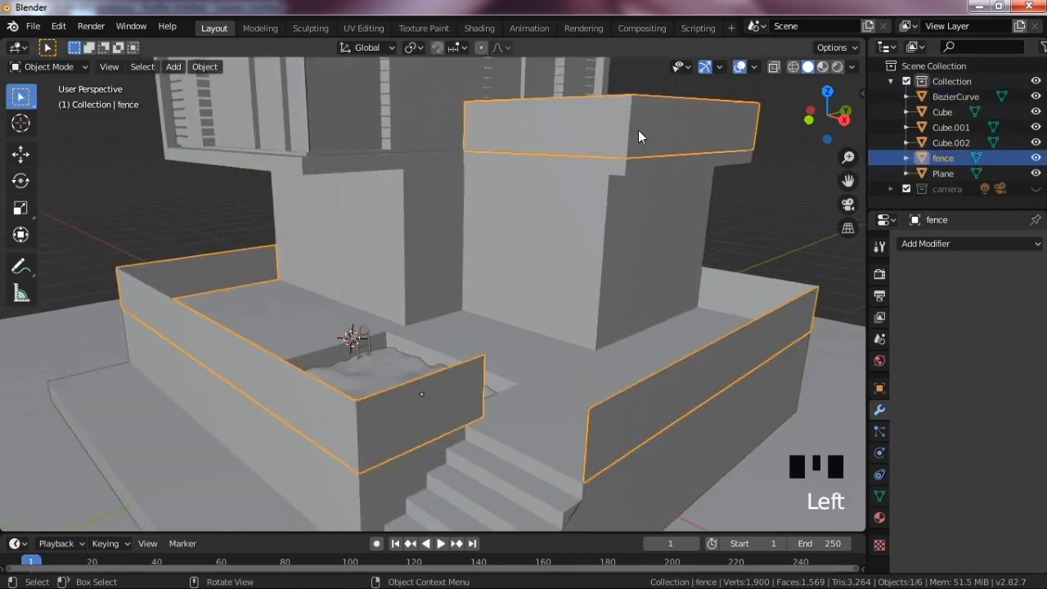
key(KP_Divide)
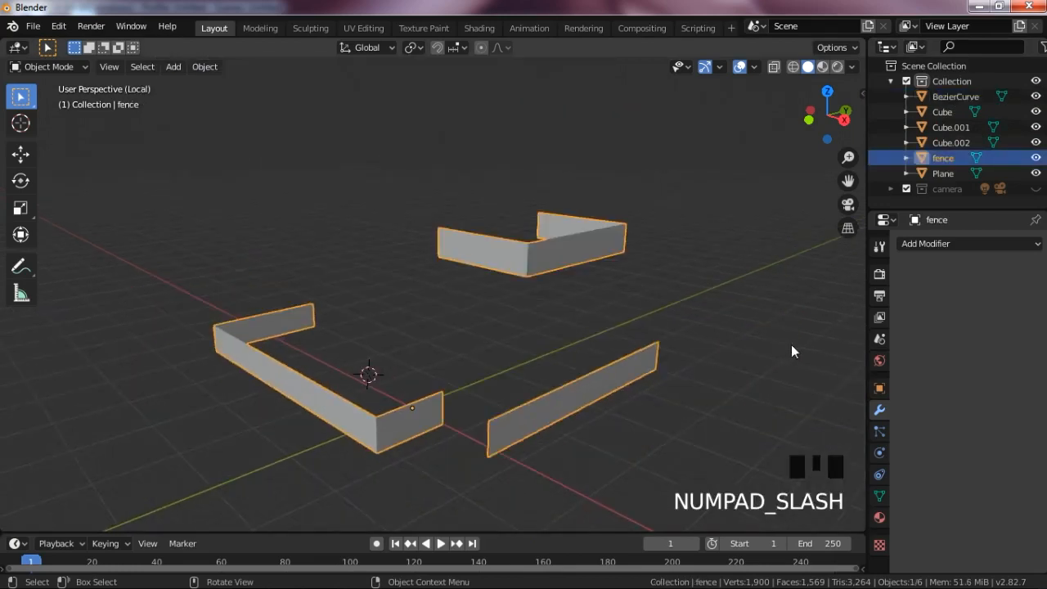
Step: Switch the fence object into Edit Mode
drag(827, 115, 918, 67)
key(Tab)
key(ctrl+r)
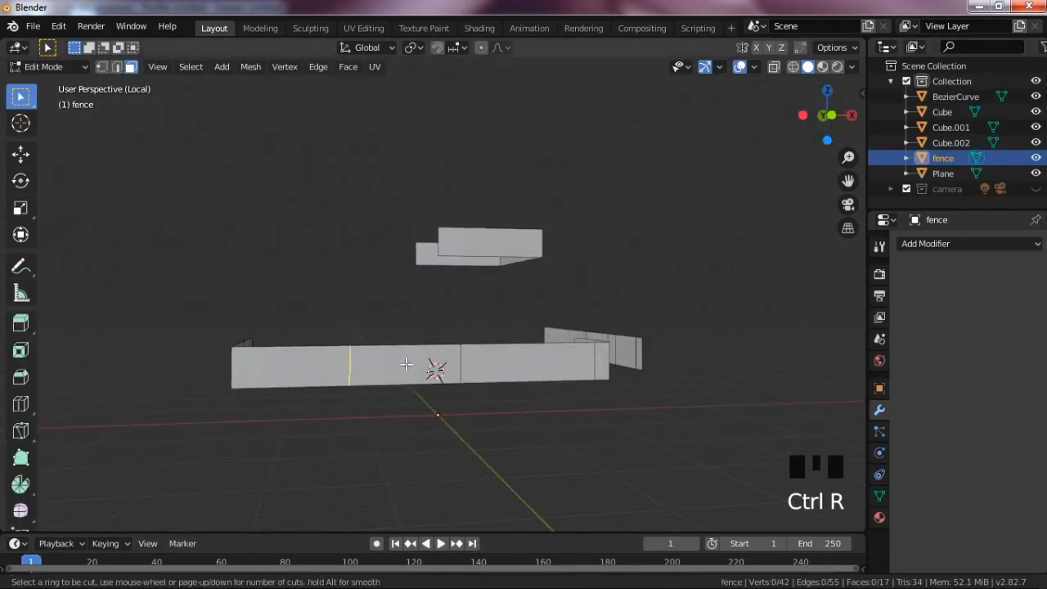
scroll(409, 364, up, 3)
click(407, 365)
right_click(421, 373)
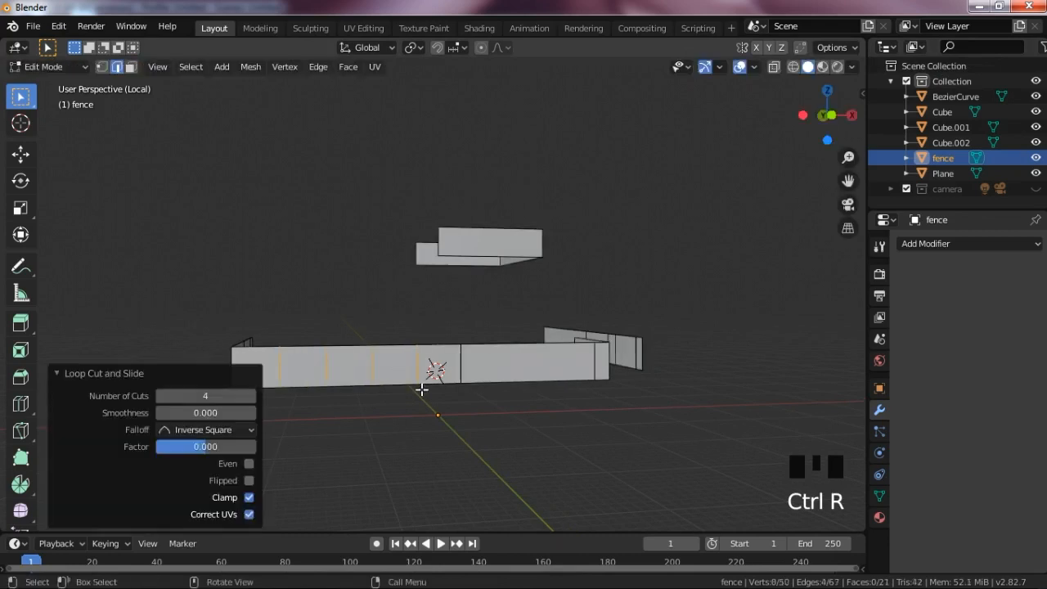
key(ctrl+r)
scroll(508, 376, up, 2)
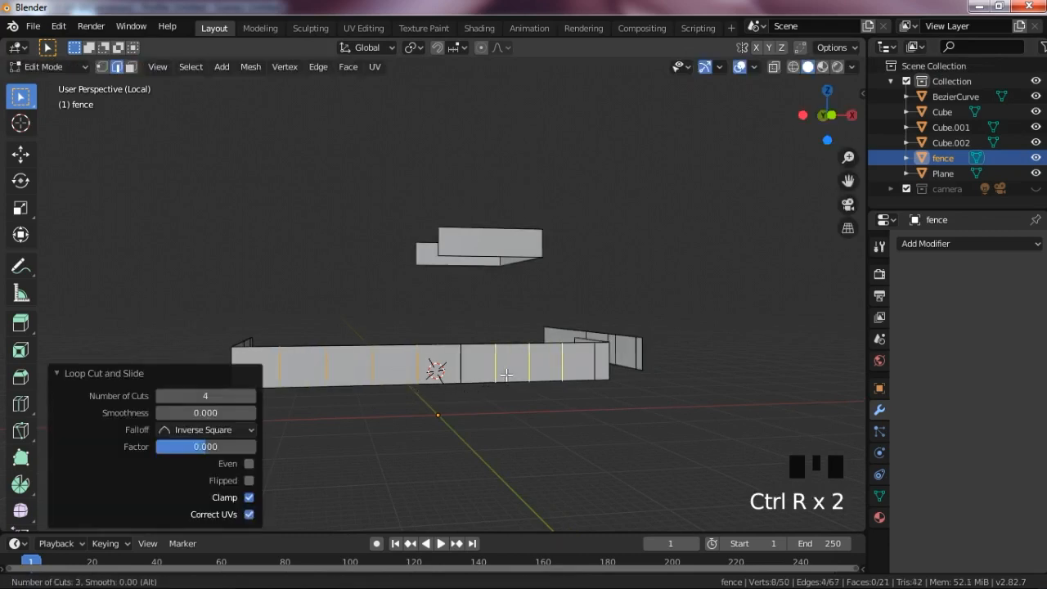
scroll(507, 375, down, 1)
click(505, 374)
right_click(506, 375)
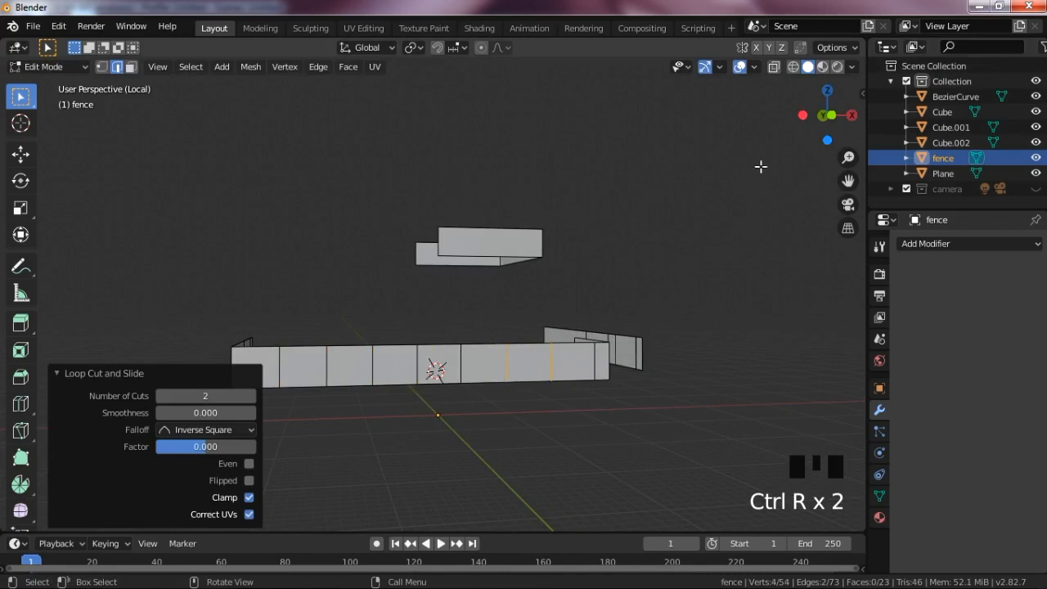
drag(822, 123, 777, 123)
key(ctrl+z)
key(ctrl+z)
key(ctrl+z)
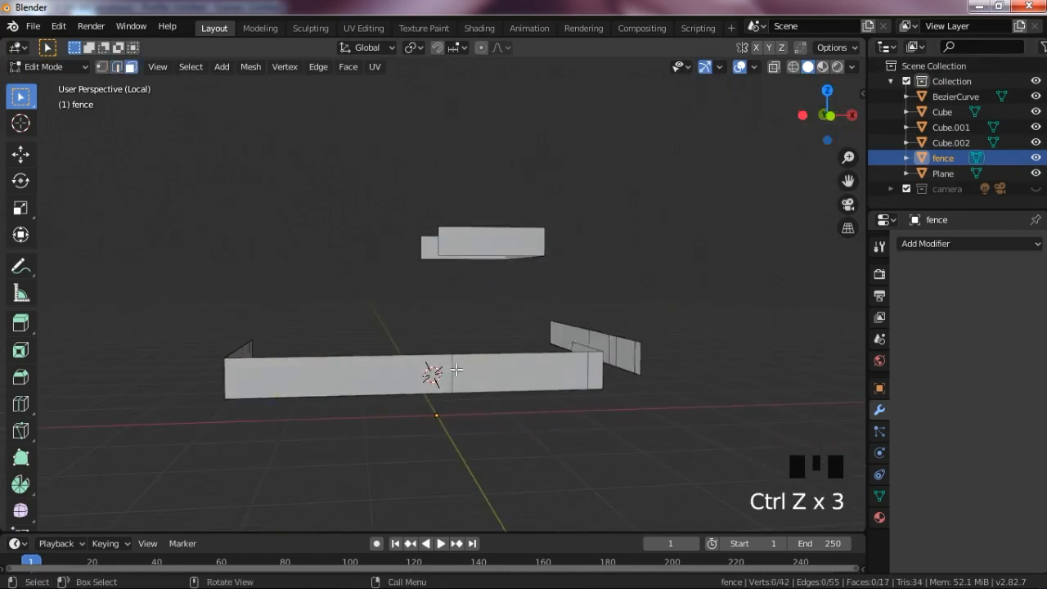
Step: Select the vertical edge near the middle of the long front fence in edge mode and dissolve it
click(456, 370)
key(2)
click(453, 374)
click(454, 375)
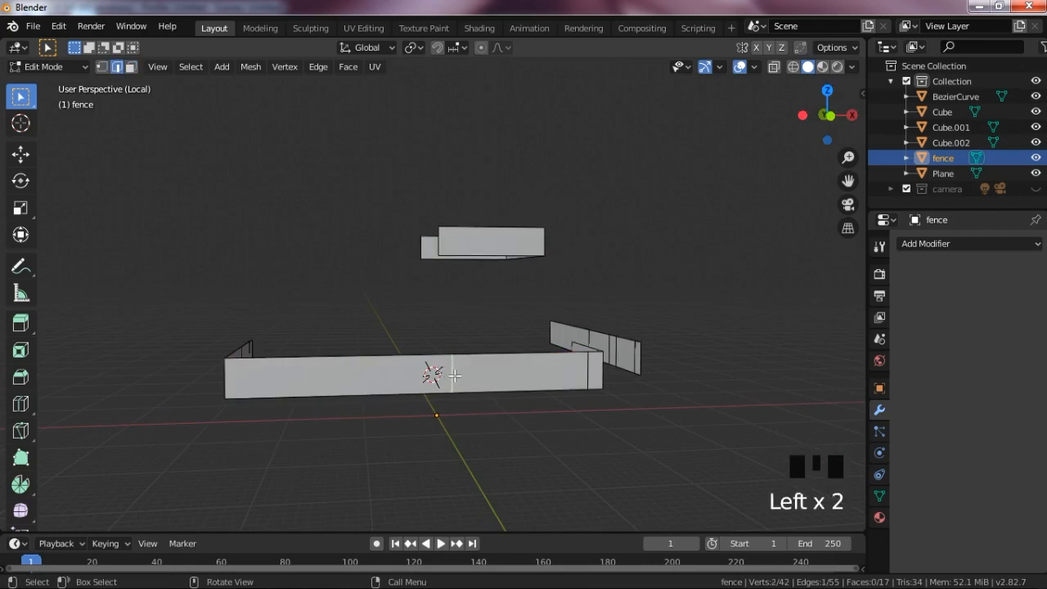
key(ctrl+x)
Step: Add seven evenly spaced vertical loop cuts to the long front section of the lower fence
key(ctrl+r)
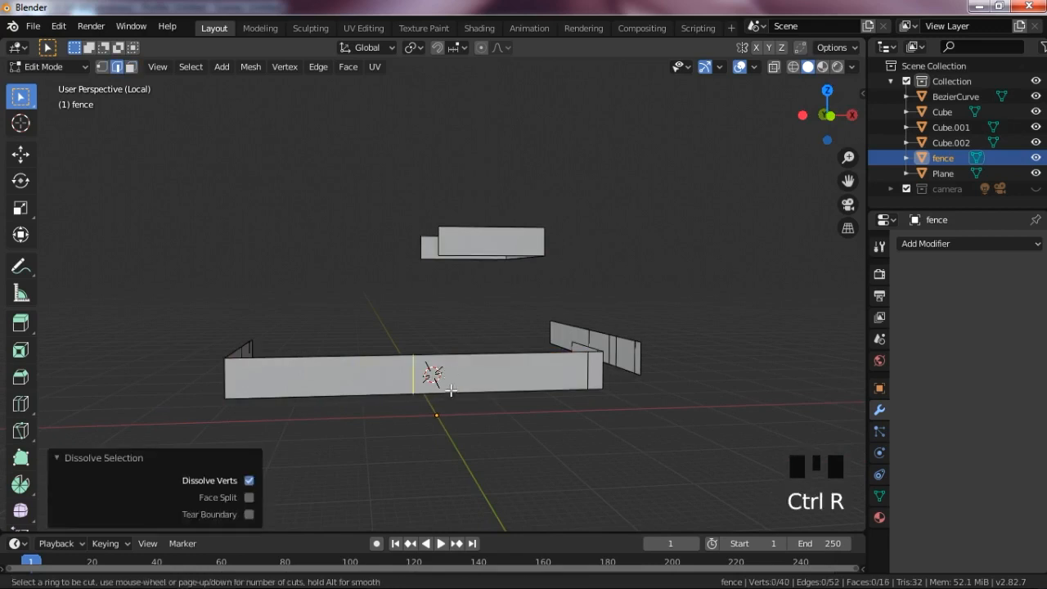
scroll(450, 390, up, 4)
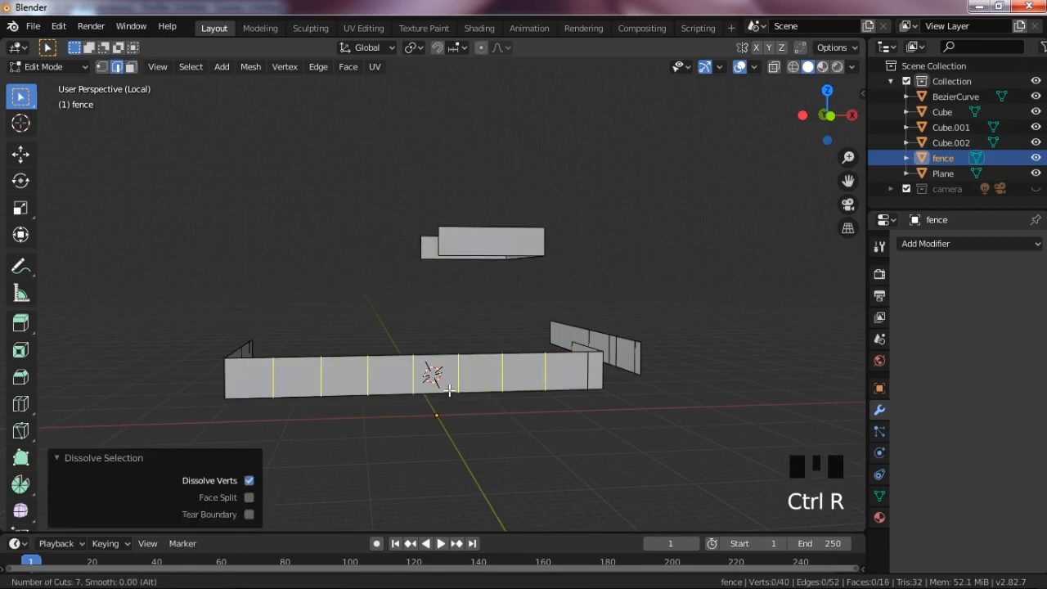
click(448, 390)
right_click(448, 390)
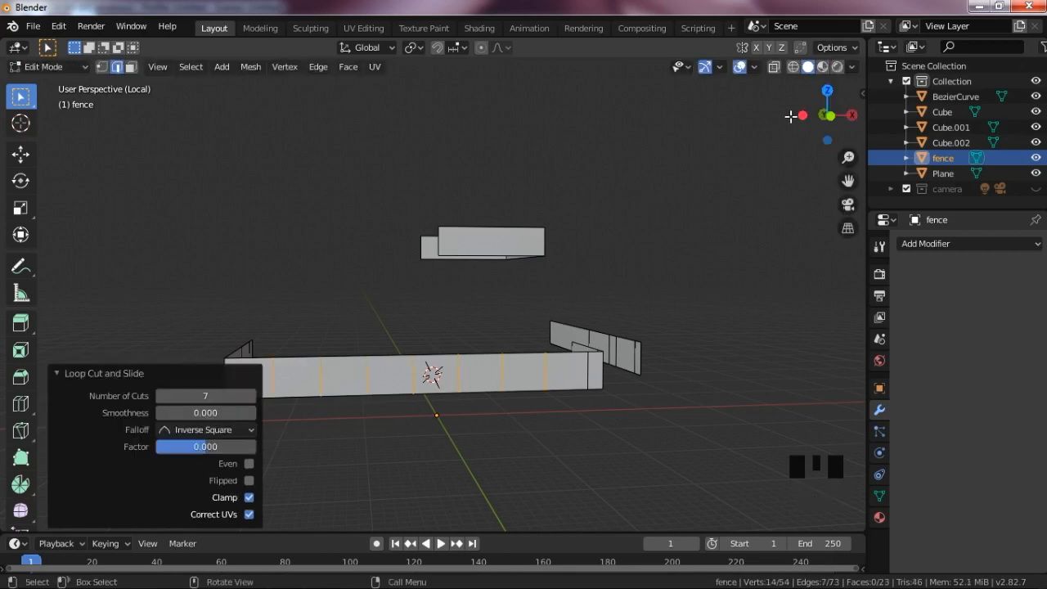
Step: Box-select the vertical edges inside the long straight side fence and dissolve them
drag(827, 114, 797, 111)
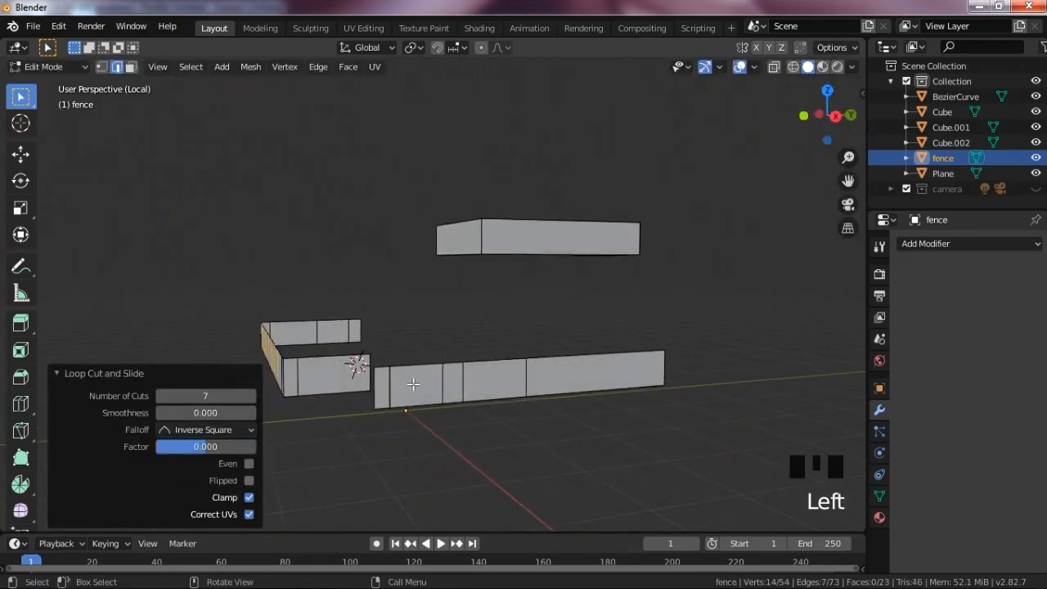
drag(387, 382, 586, 379)
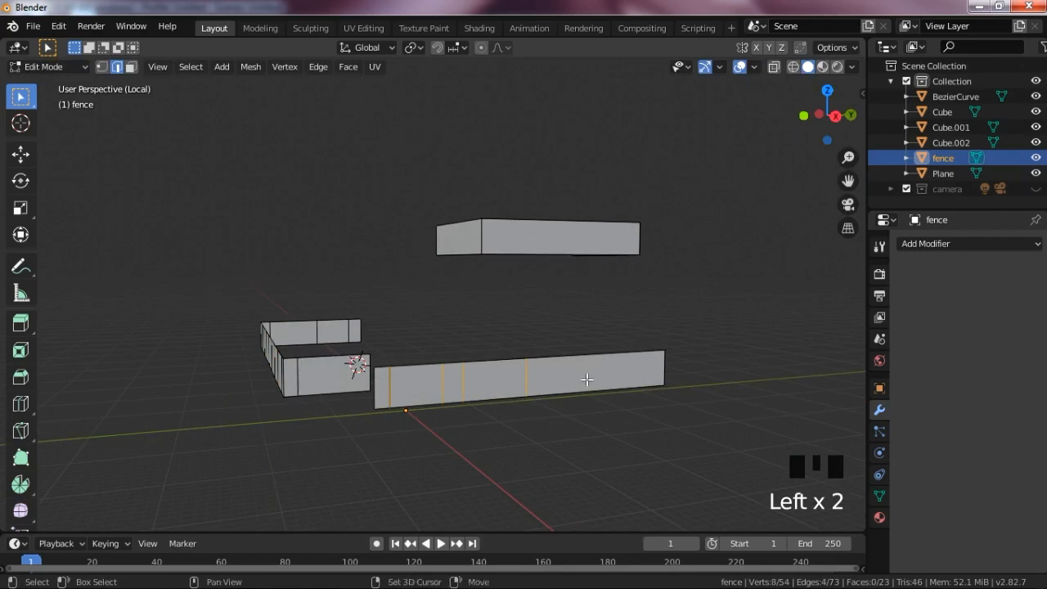
key(ctrl+x)
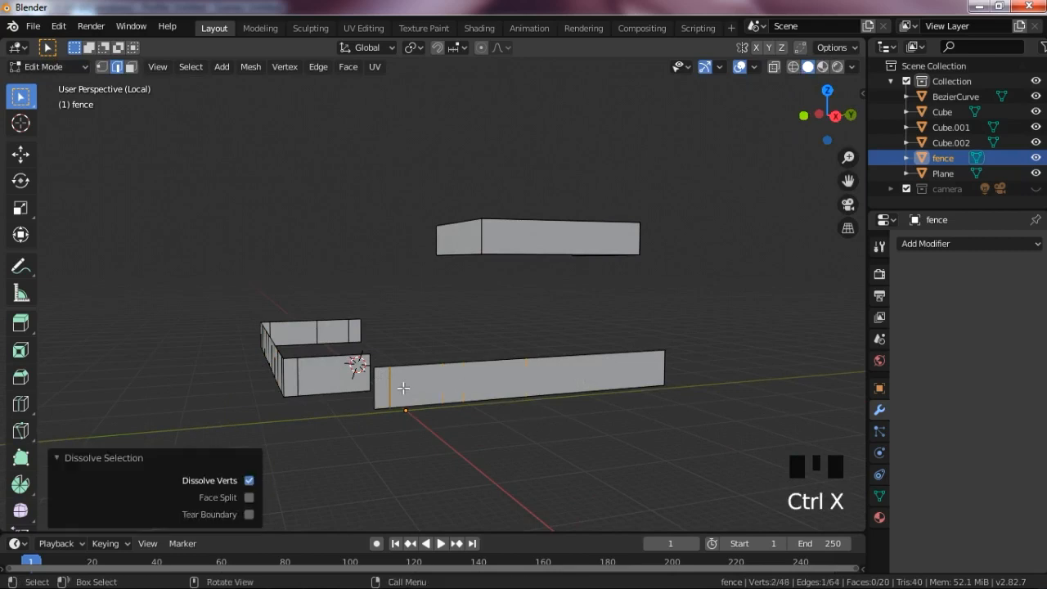
click(403, 388)
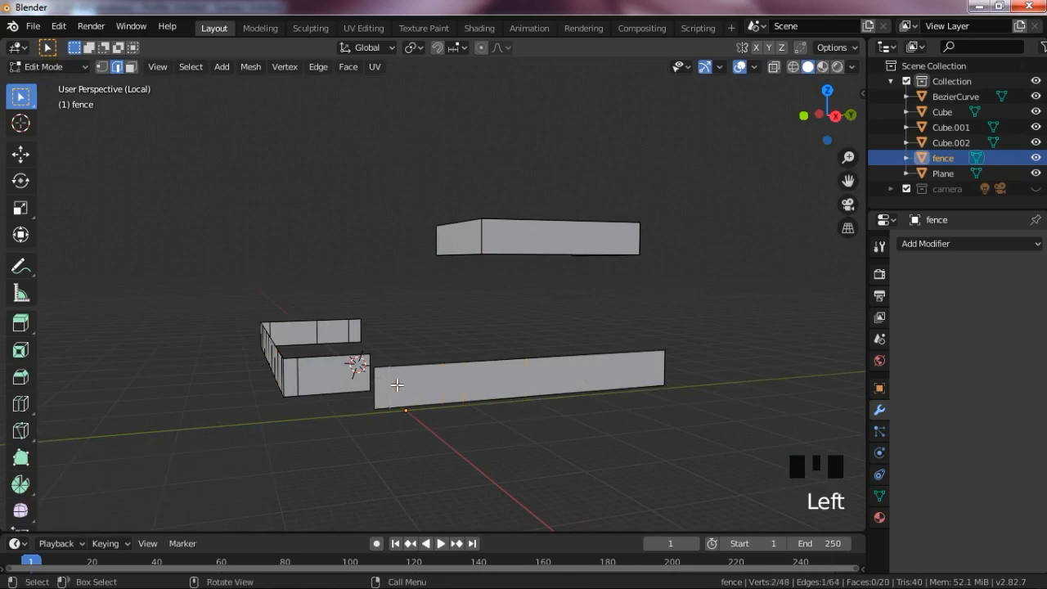
key(x)
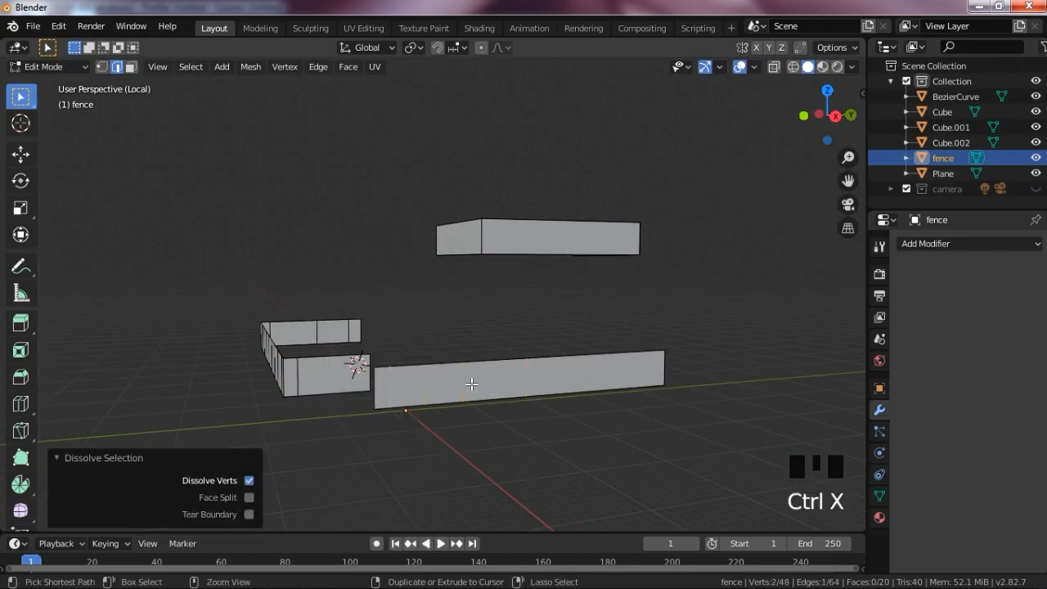
Step: Add seven evenly spaced vertical loop cuts to the long straight side fence
key(ctrl+r)
scroll(482, 383, up, 6)
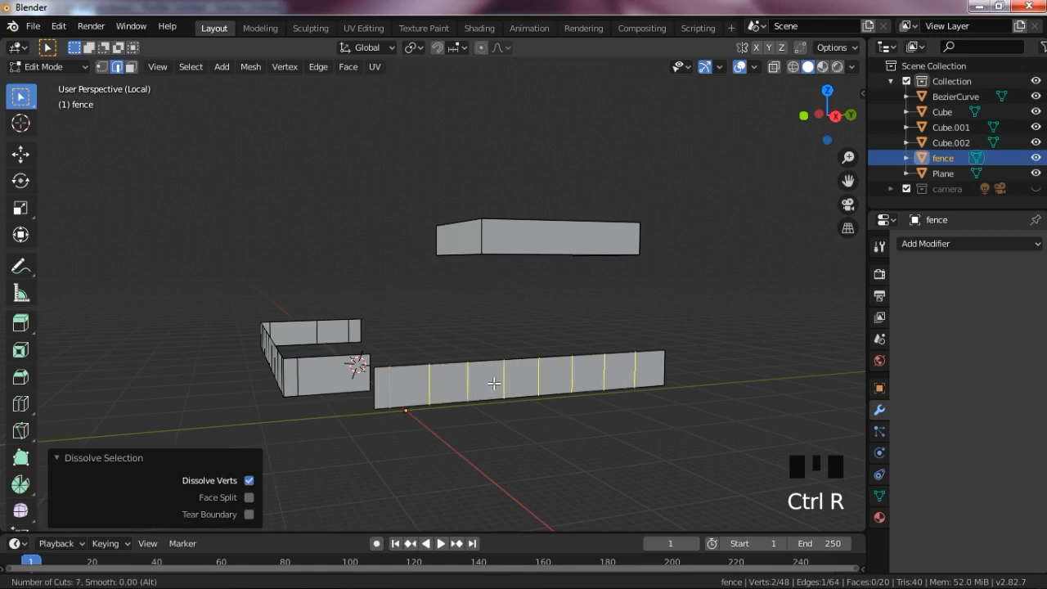
click(494, 383)
right_click(499, 332)
Step: Add four evenly spaced vertical loop cuts to the long middle section of the upper fence
key(ctrl+r)
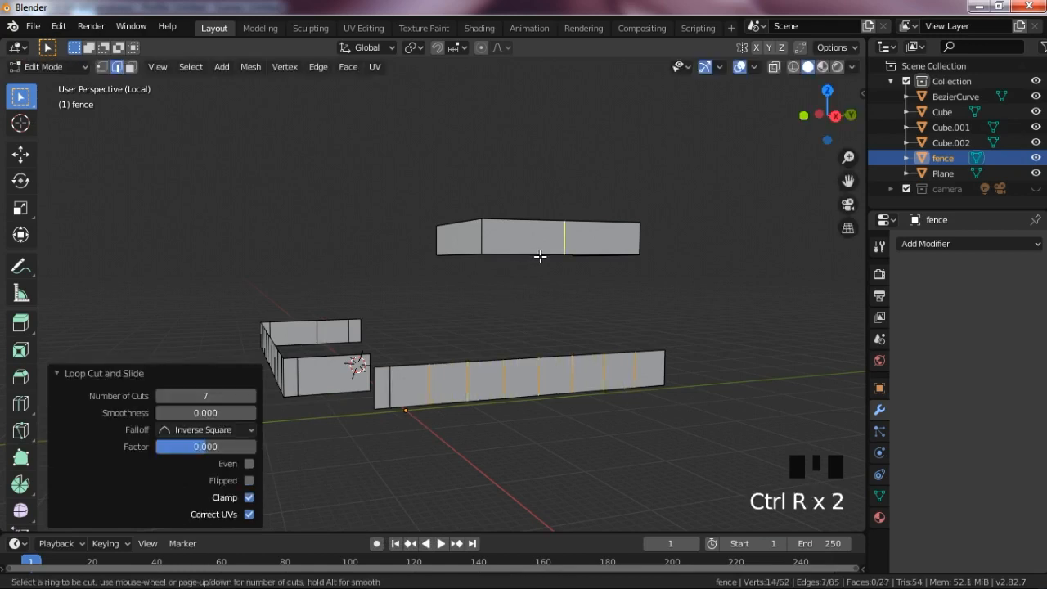
scroll(540, 256, up, 3)
click(542, 257)
right_click(510, 261)
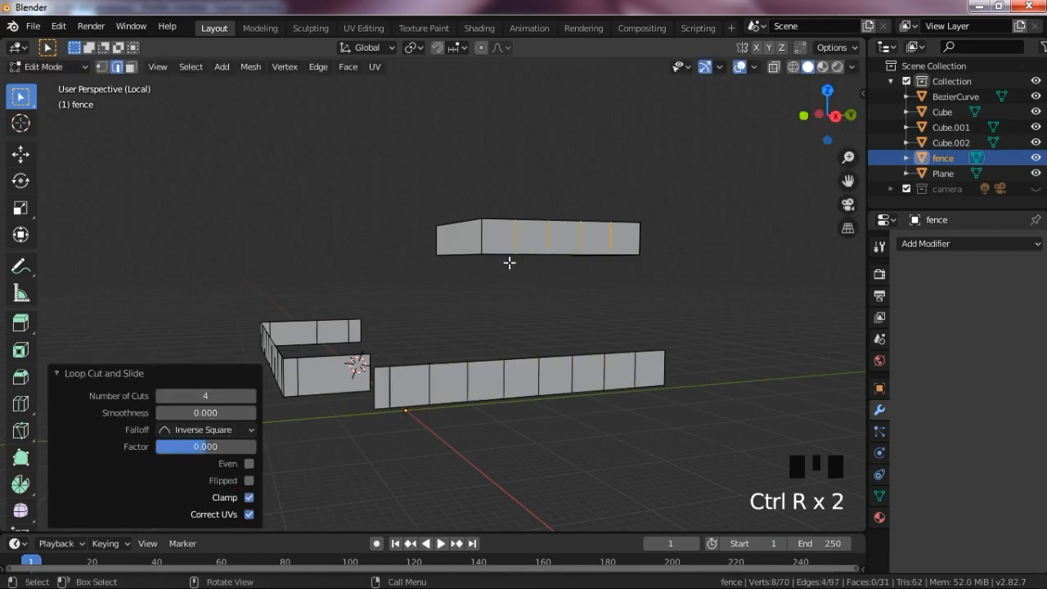
Step: Add four evenly spaced vertical loop cuts to each of the upper fence's two end sections
drag(825, 107, 829, 119)
key(ctrl+r)
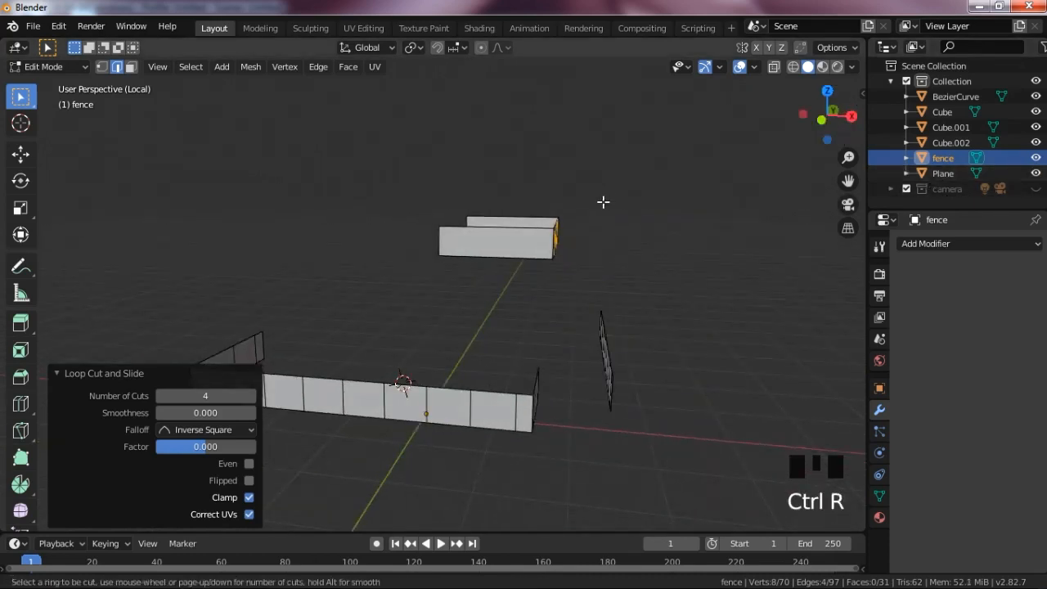
scroll(503, 239, up, 3)
click(502, 239)
right_click(510, 214)
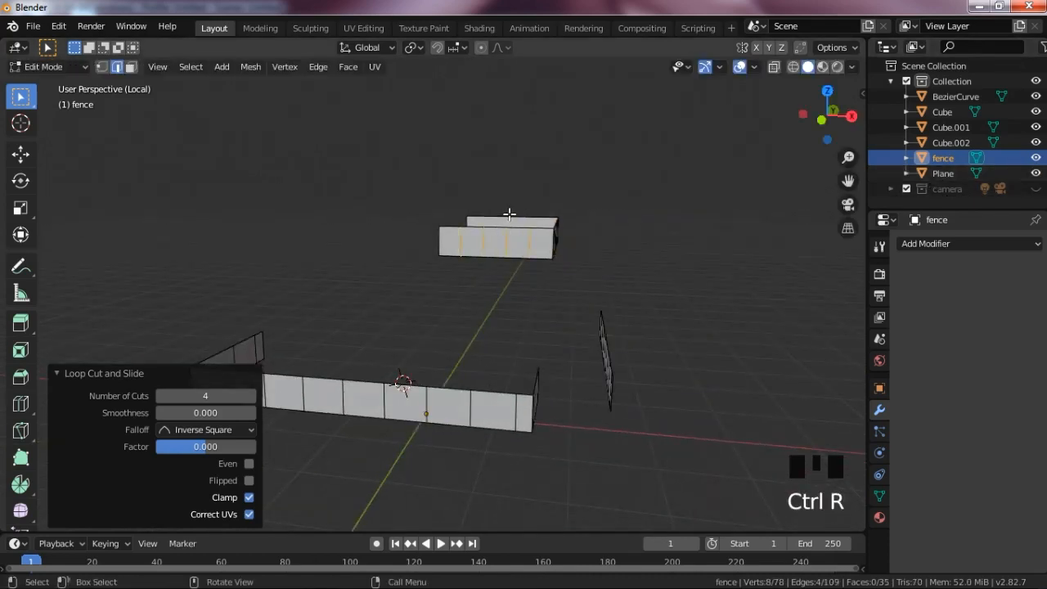
key(ctrl+r)
scroll(509, 216, up, 2)
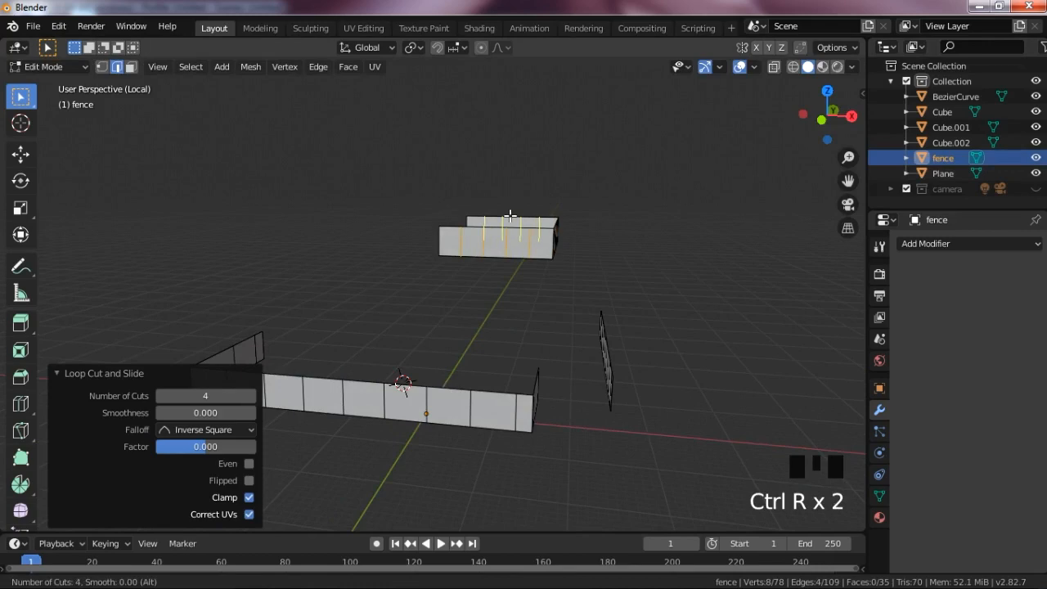
click(510, 216)
right_click(510, 215)
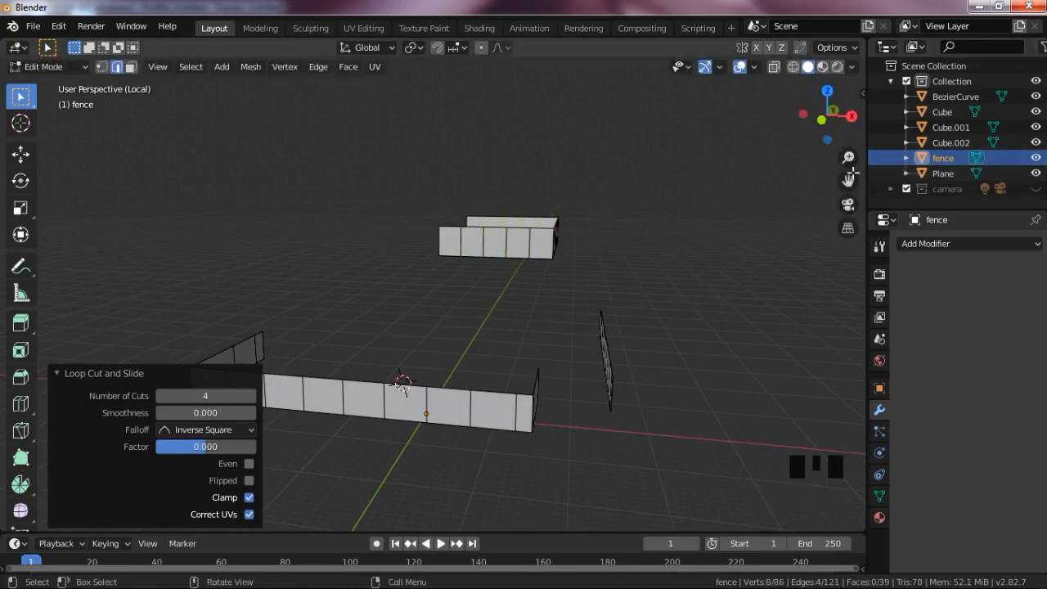
Step: Slide the middle vertical edge of the lower fence's short end section along the fence by a factor of 0.220
drag(847, 181, 841, 182)
drag(829, 115, 635, 229)
scroll(498, 321, up, 2)
click(497, 325)
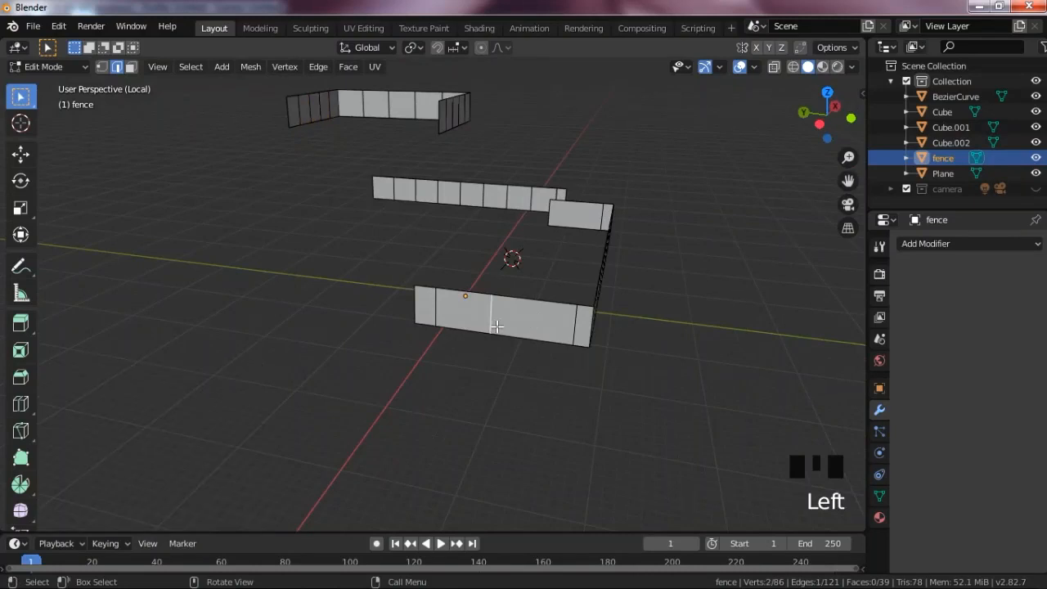
key(g)
key(g)
click(479, 325)
Step: Add one centred vertical loop cut to the wide face beside the slid edge and clear the selection
key(ctrl+r)
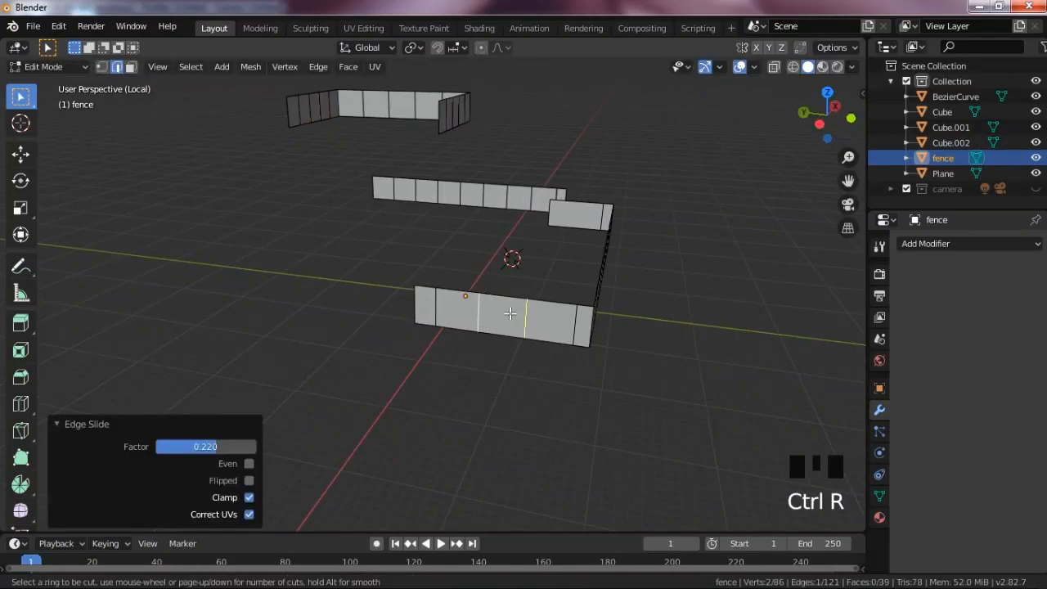
click(510, 313)
right_click(517, 322)
click(766, 271)
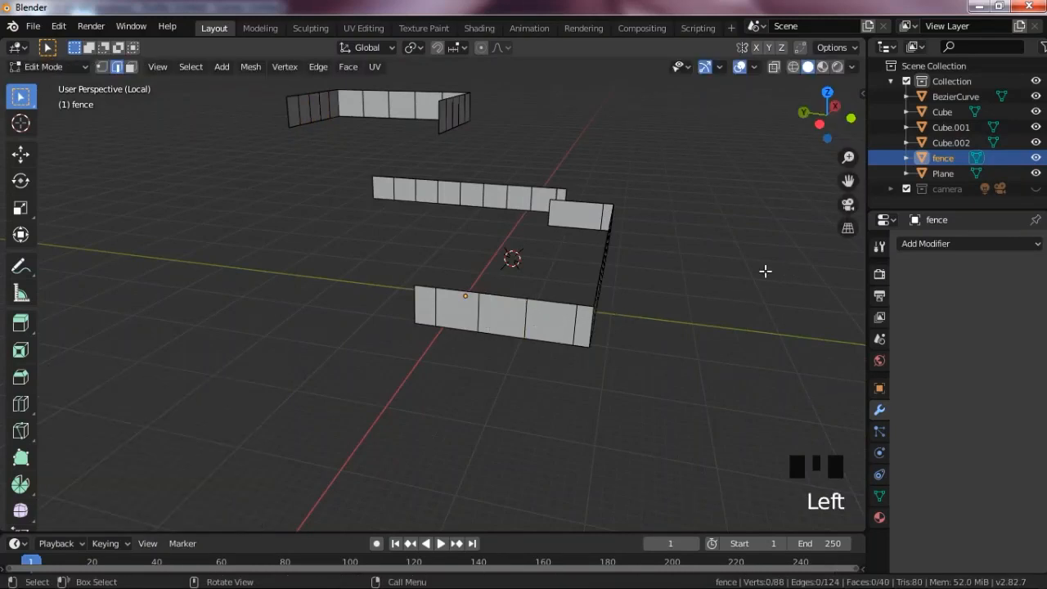
Step: In front view with X-ray on, box-select all vertical edges of both the lower and upper fences
drag(828, 115, 585, 113)
key(KP_1)
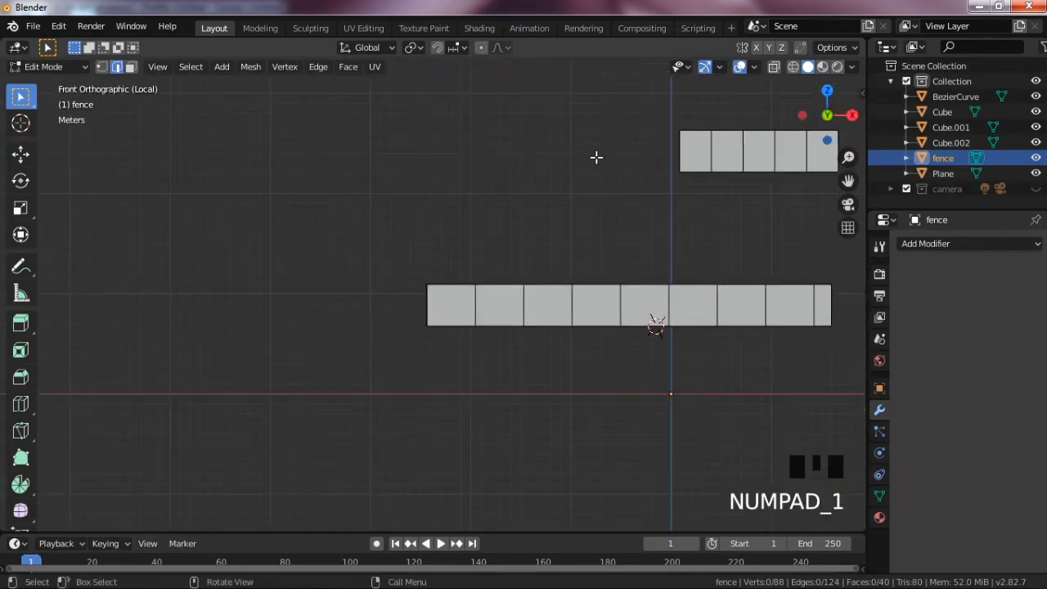
key(alt+z)
scroll(532, 336, down, 2)
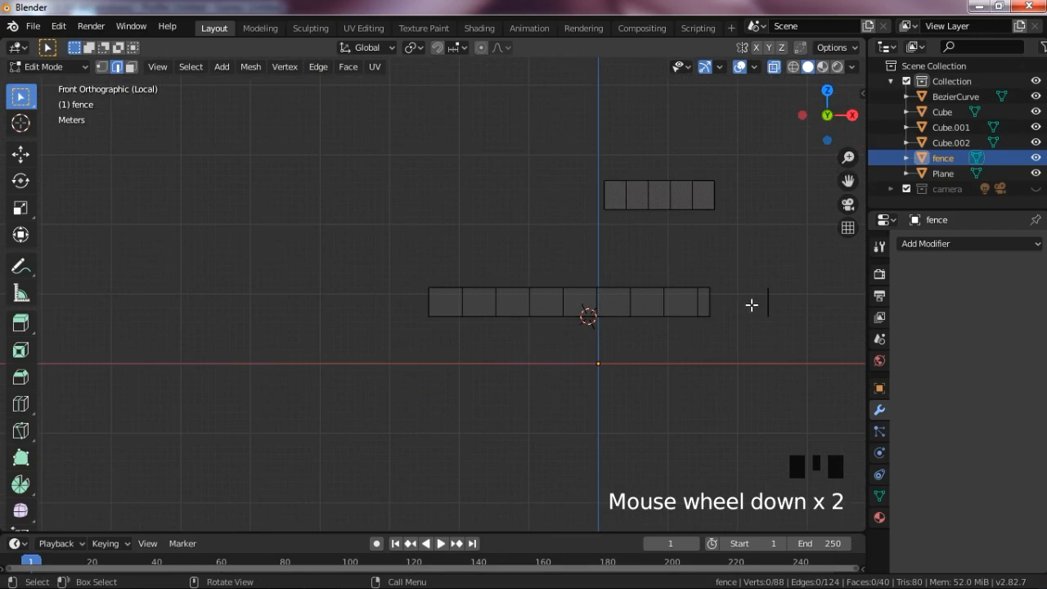
drag(419, 295, 786, 304)
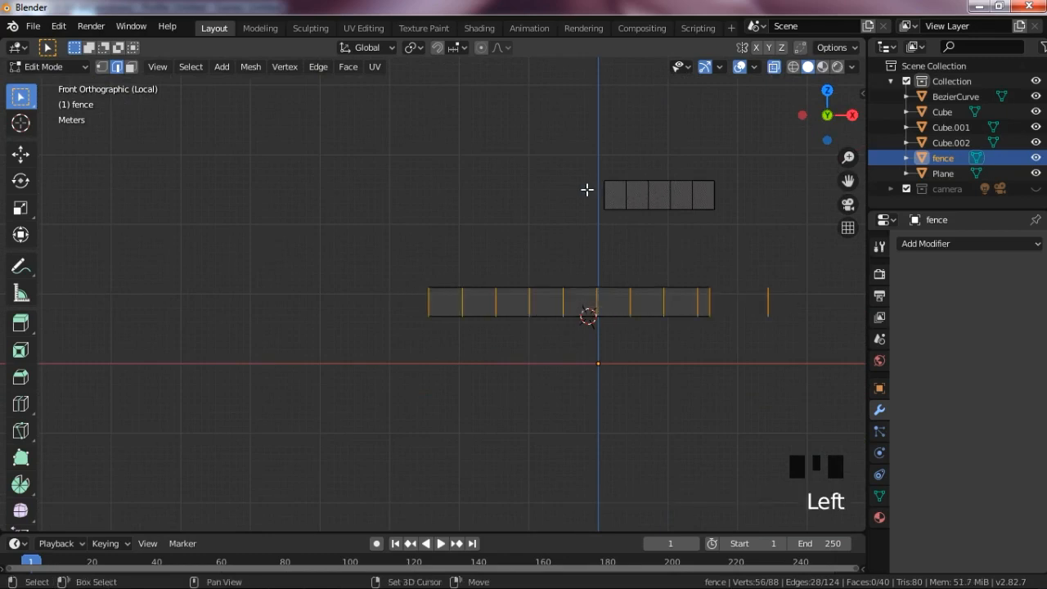
shift+drag(589, 189, 783, 196)
Step: Bevel the selected vertical fence edges with an offset of 0.164 m and one segment to form post strips
drag(826, 114, 697, 103)
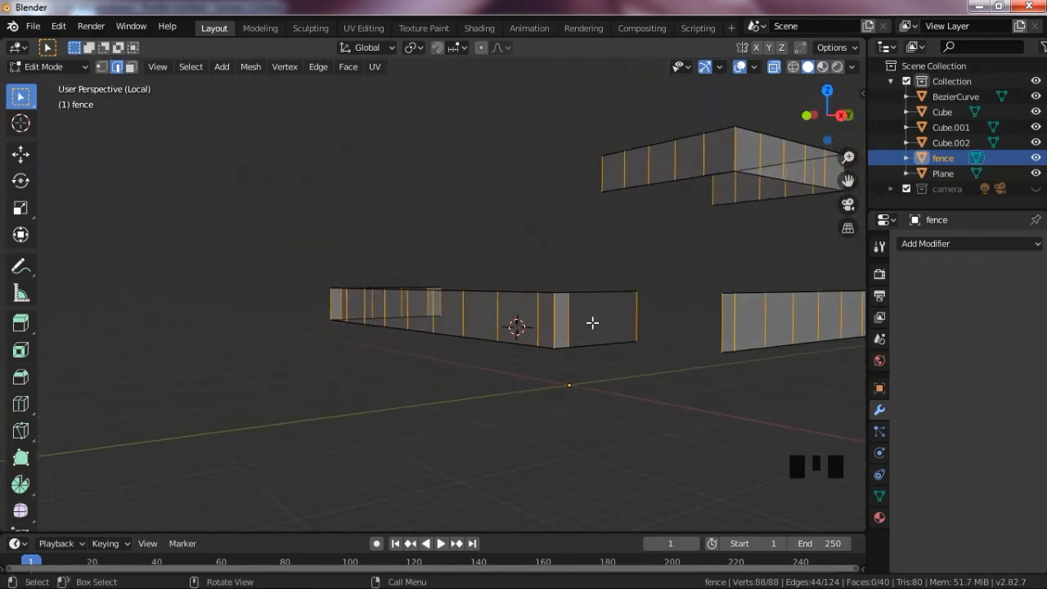
scroll(591, 331, up, 1)
scroll(619, 339, down, 1)
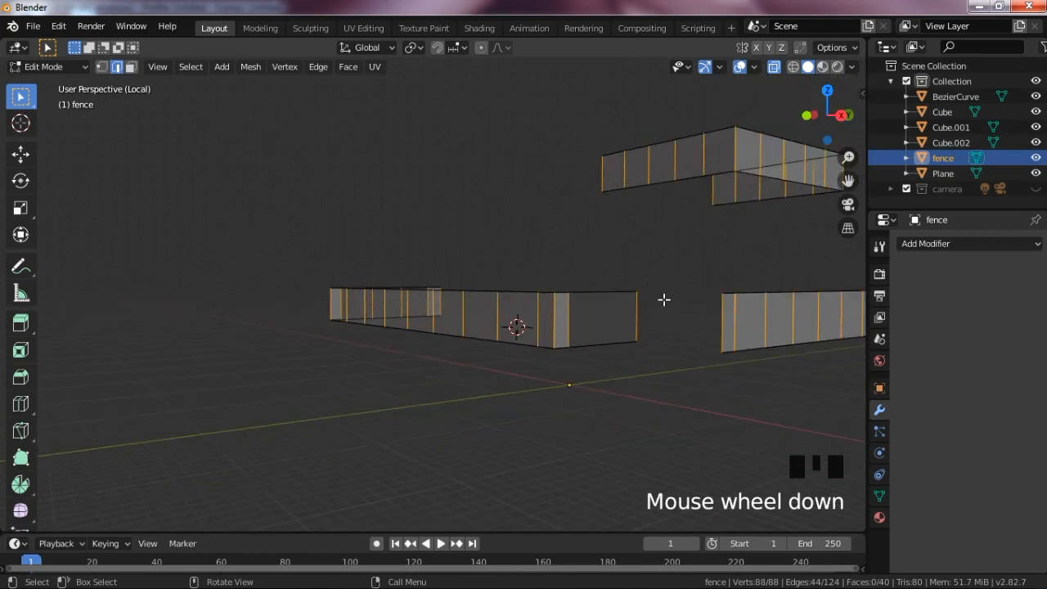
mouse_move(814, 110)
mouse_down()
mouse_move(720, 115)
mouse_move(818, 113)
mouse_up()
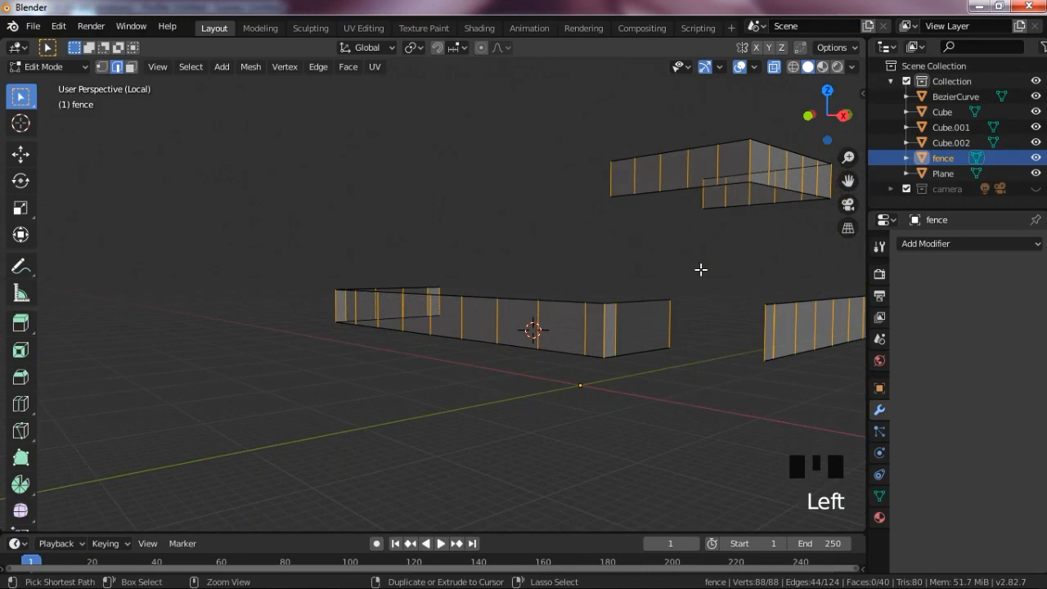
key(ctrl+b)
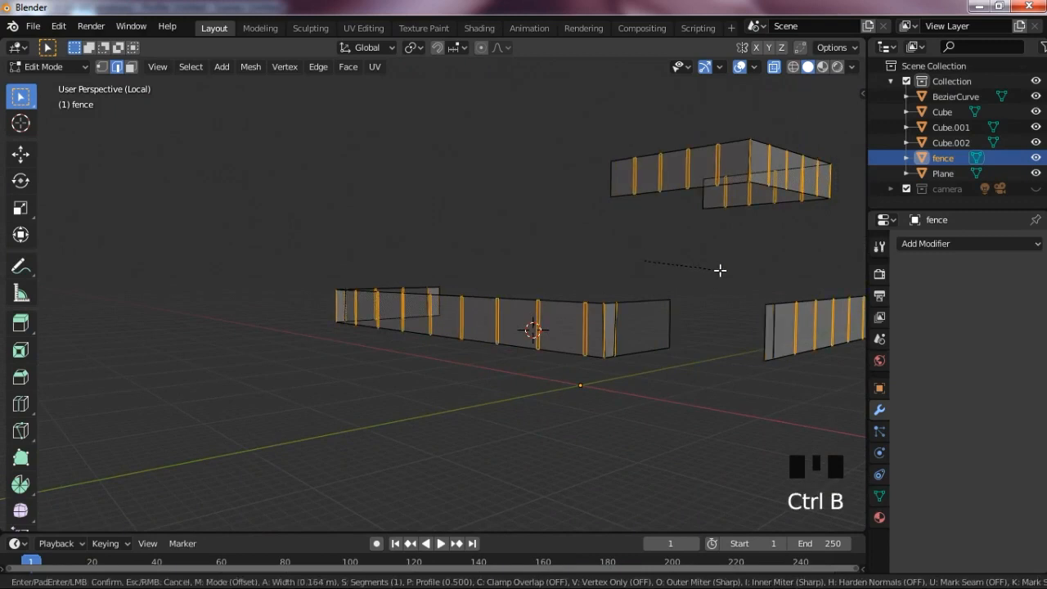
click(720, 270)
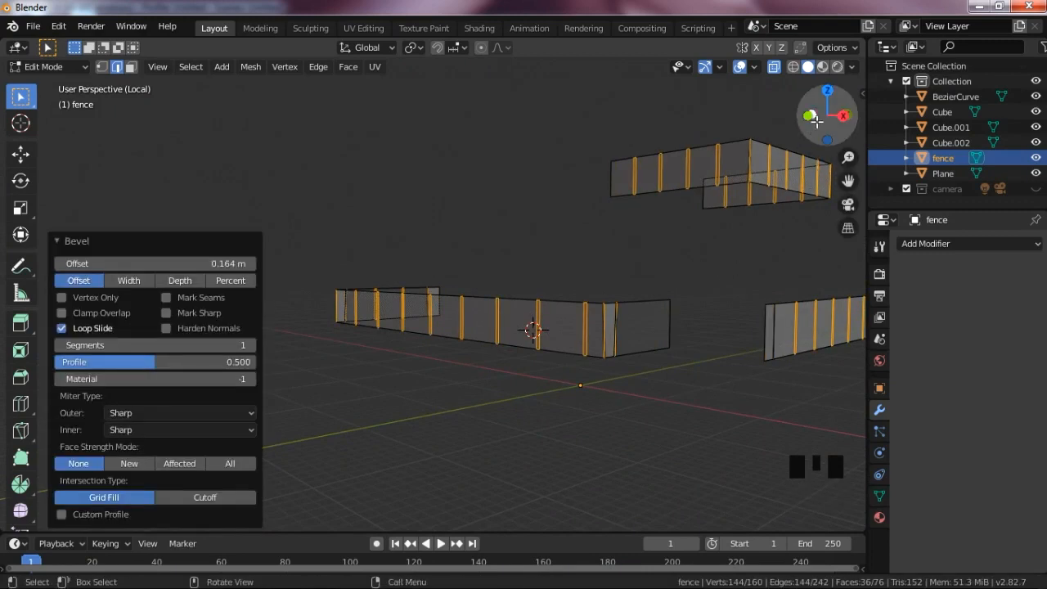
Step: Extrude the selected fence post strips along their normals by about -0.18 and return to Object Mode
mouse_move(826, 115)
mouse_down()
mouse_move(805, 114)
mouse_move(1034, 115)
mouse_move(814, 122)
mouse_up()
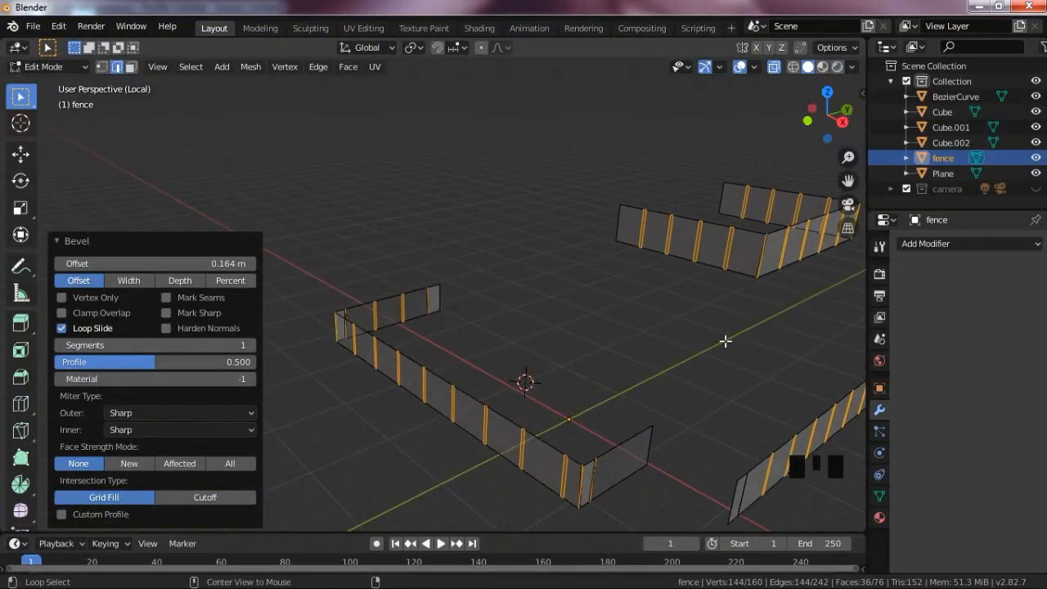
key(alt+e)
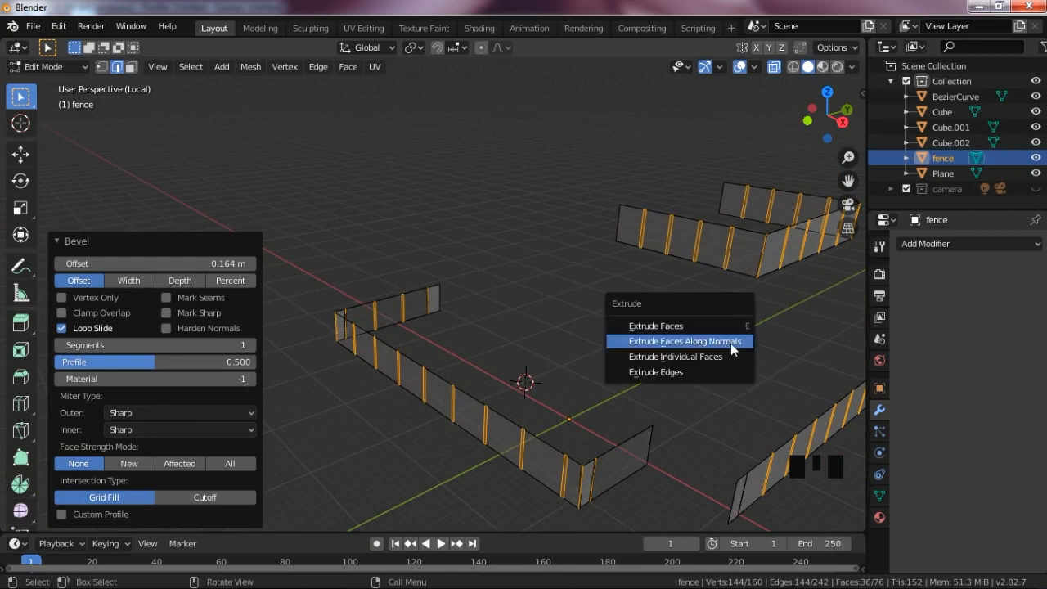
click(731, 342)
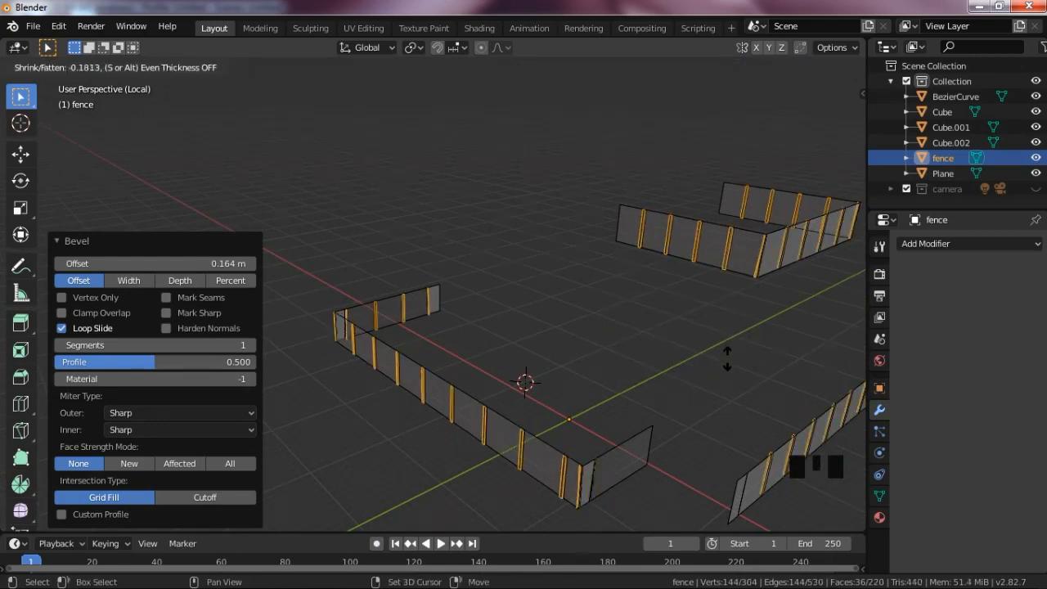
click(727, 358)
key(Tab)
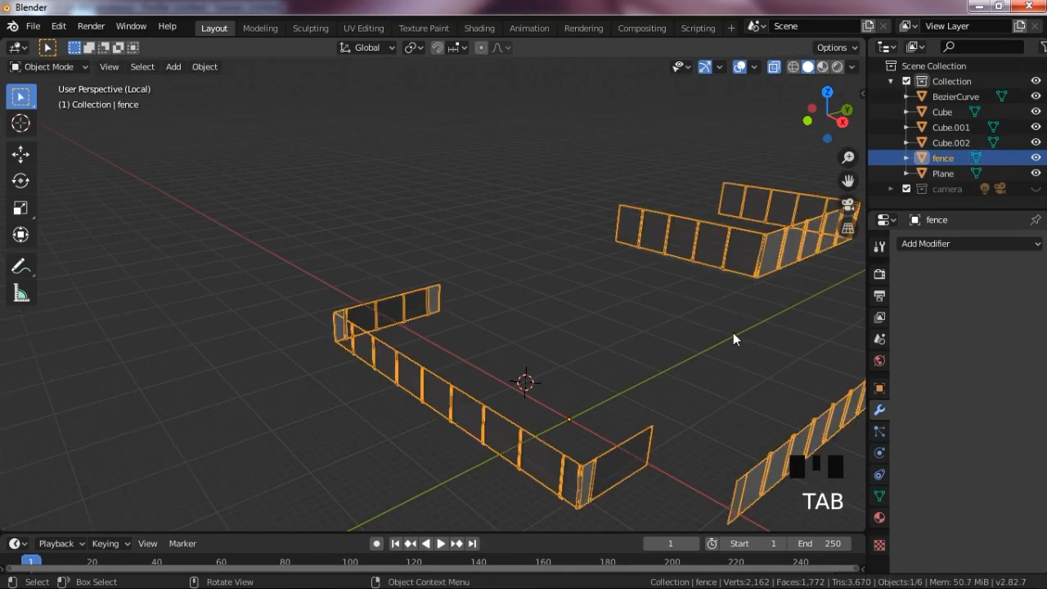
Step: Add a second, empty material slot to the fence and enter Edit Mode on it
drag(828, 115, 850, 138)
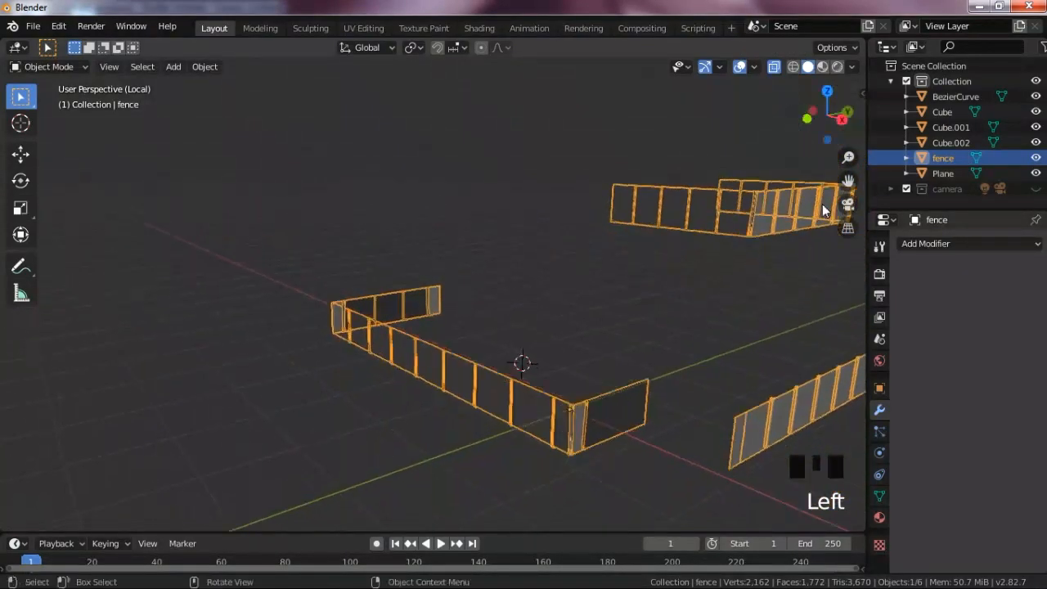
click(880, 517)
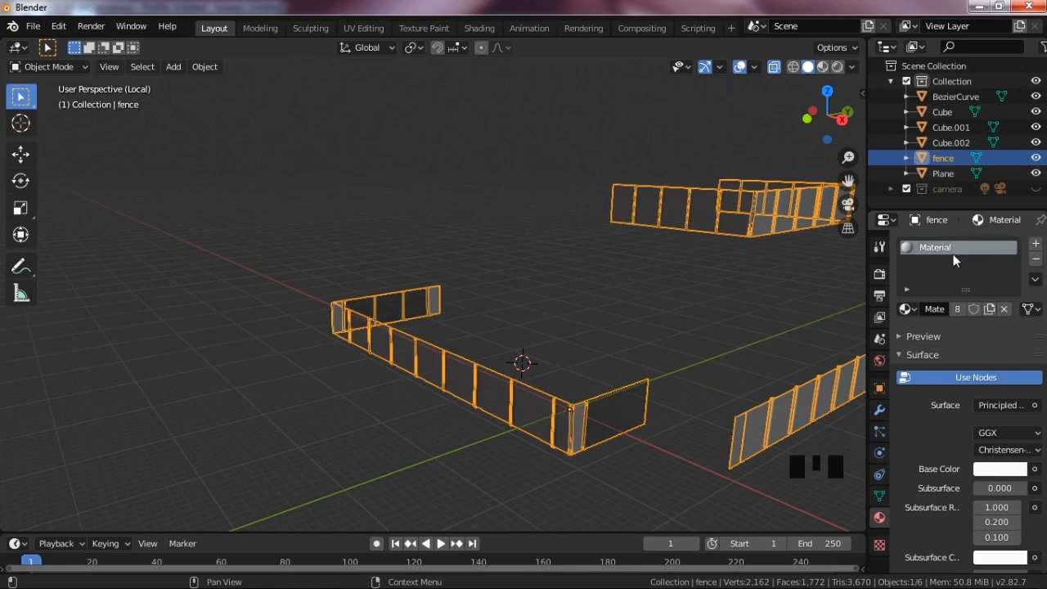
click(1035, 244)
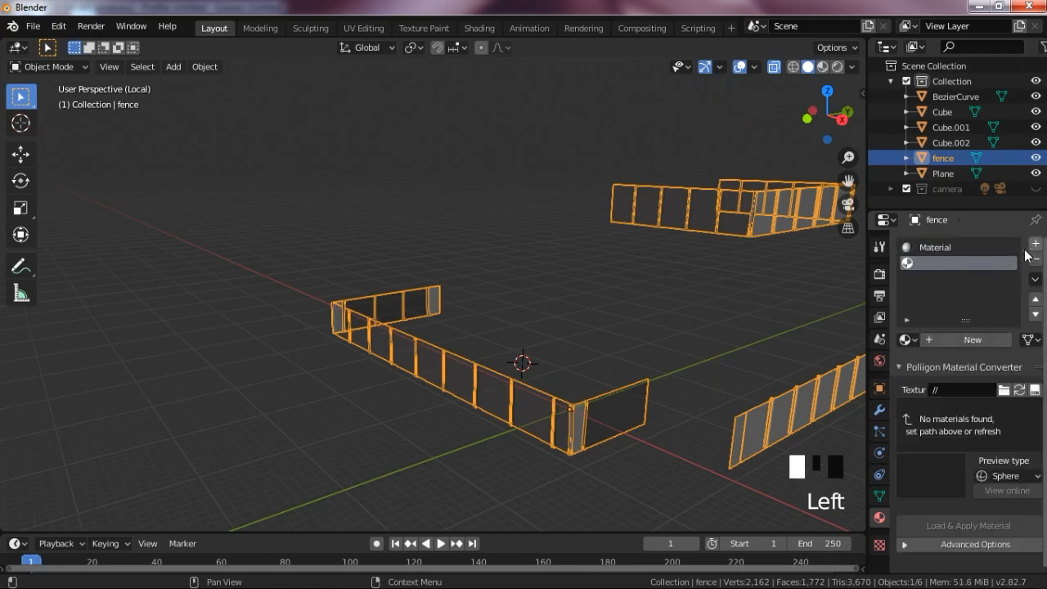
key(Tab)
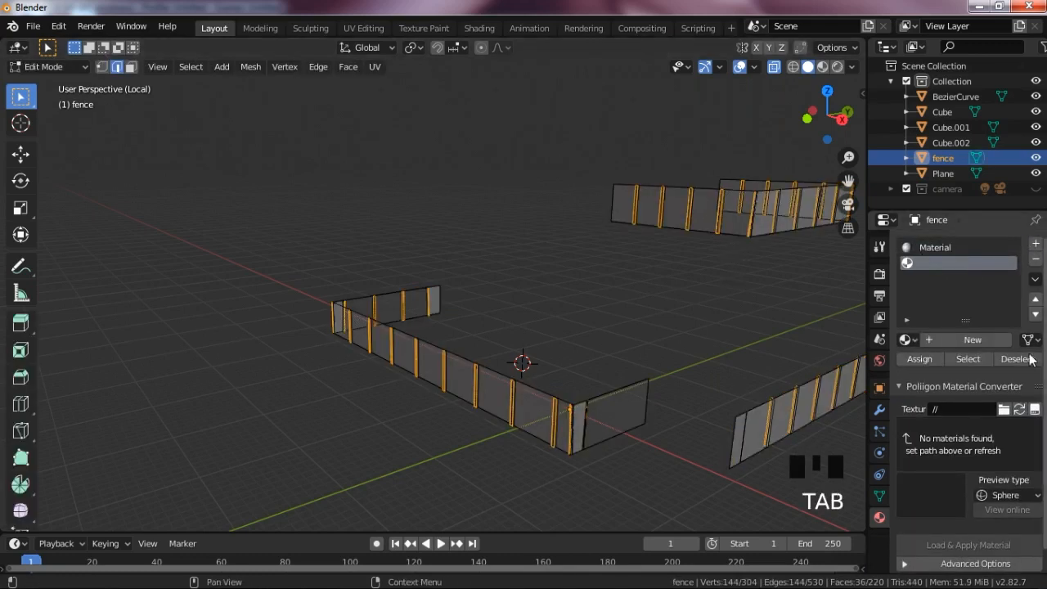
key(KP_1)
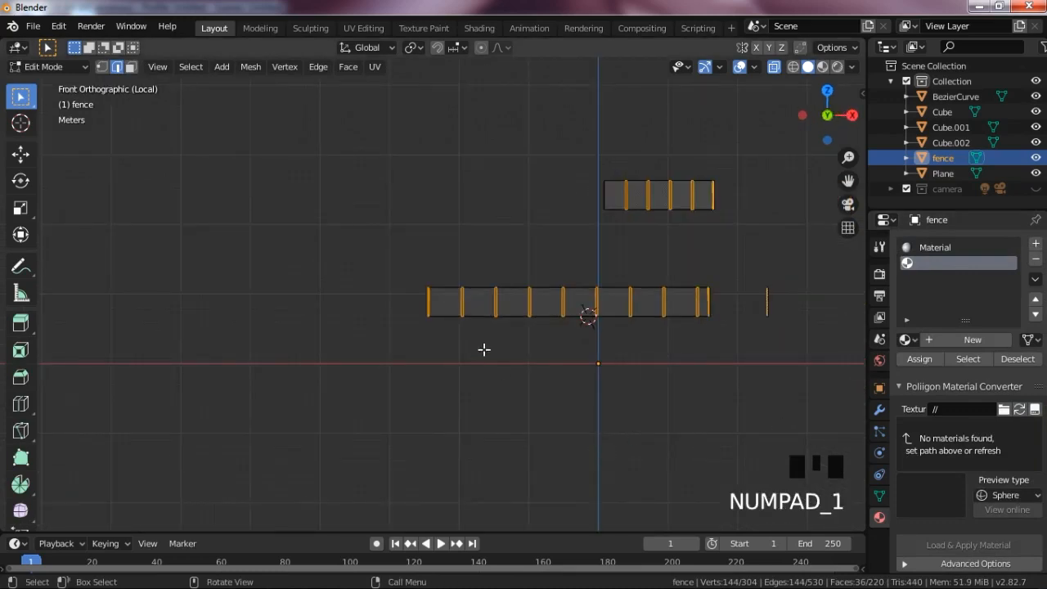
scroll(401, 316, up, 3)
drag(397, 299, 743, 319)
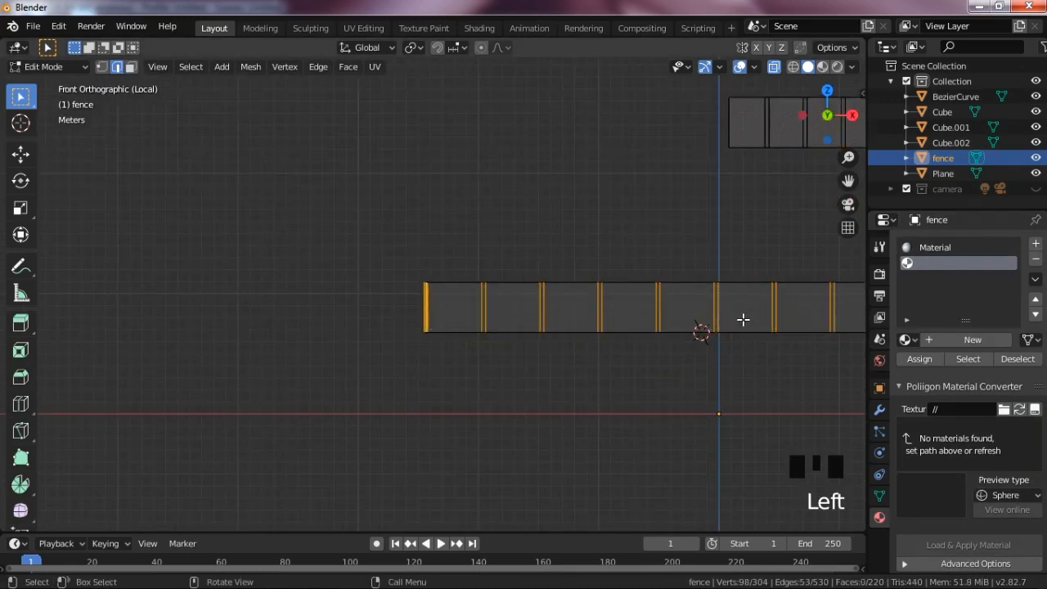
scroll(743, 319, down, 2)
shift+drag(688, 299, 810, 317)
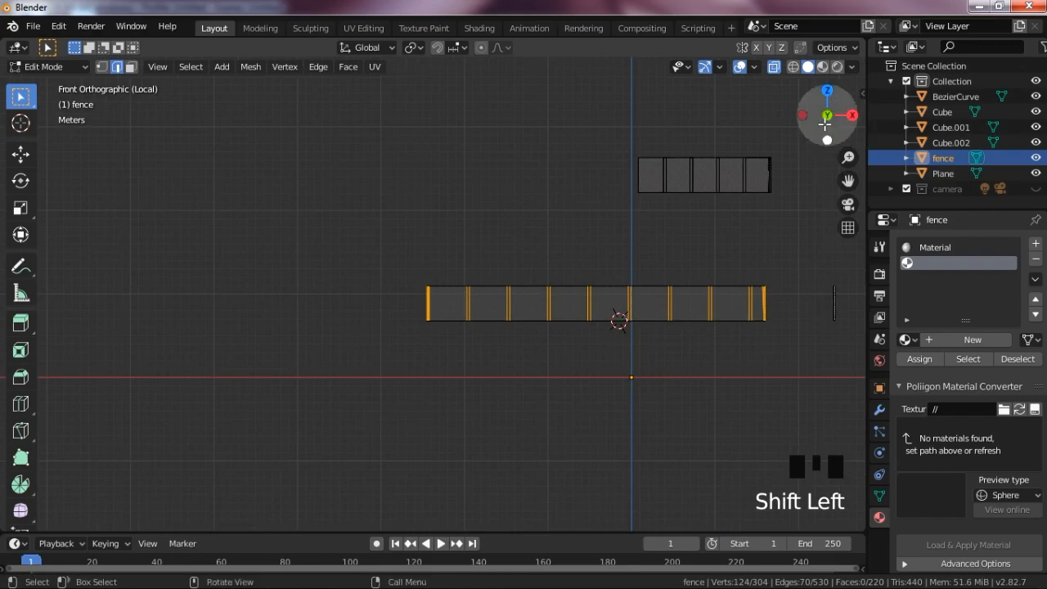
drag(828, 114, 810, 125)
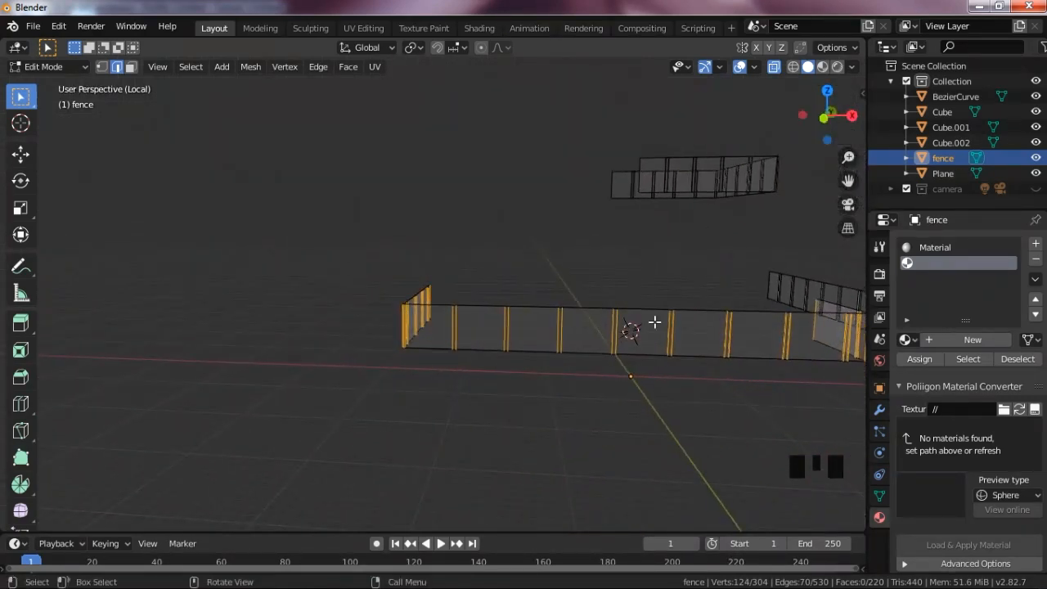
Step: In front view with face selection and X-ray on, circle-select the post faces along the lower fence, leaving the panel faces unselected
key(3)
key(alt+z)
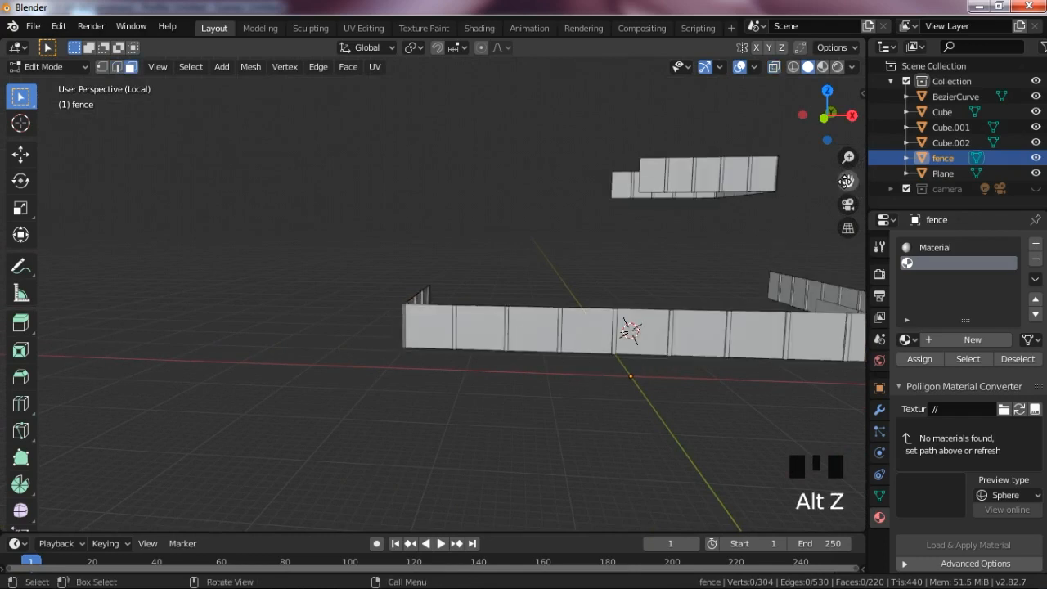
drag(848, 181, 876, 129)
scroll(496, 264, up, 1)
key(alt+z)
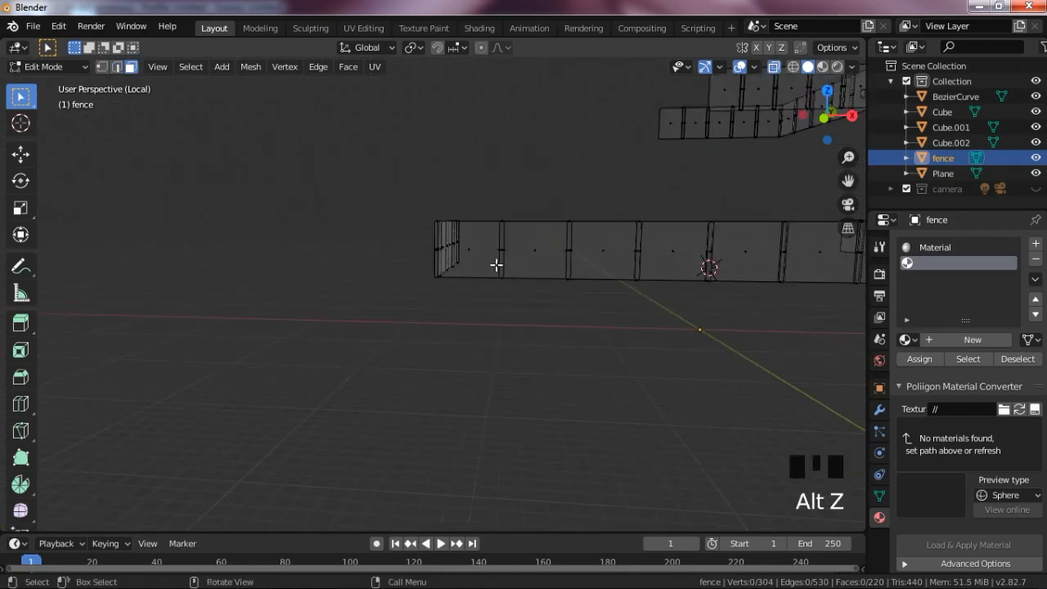
key(KP_1)
key(c)
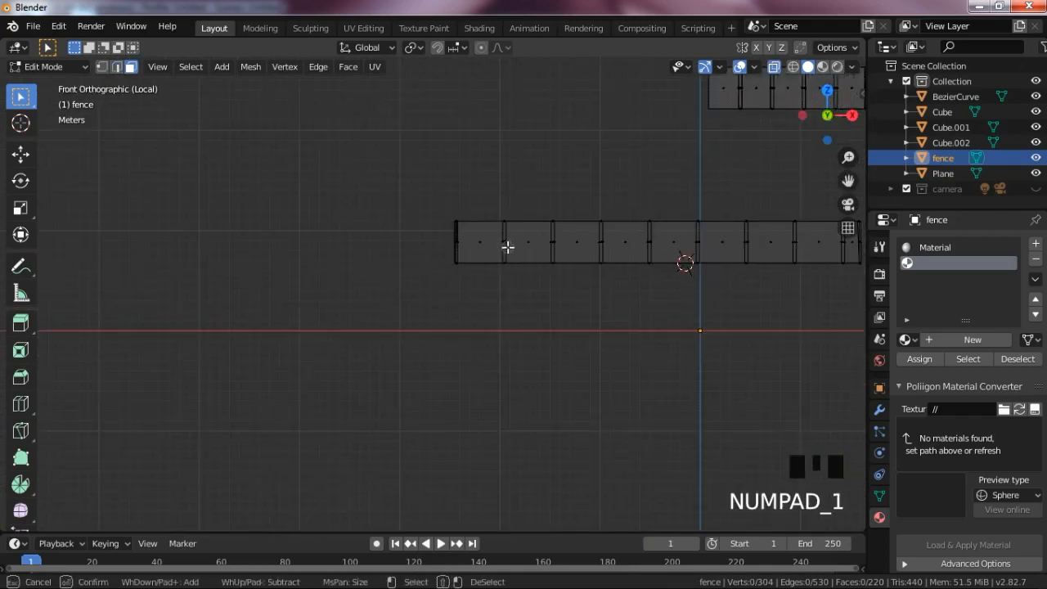
click(504, 235)
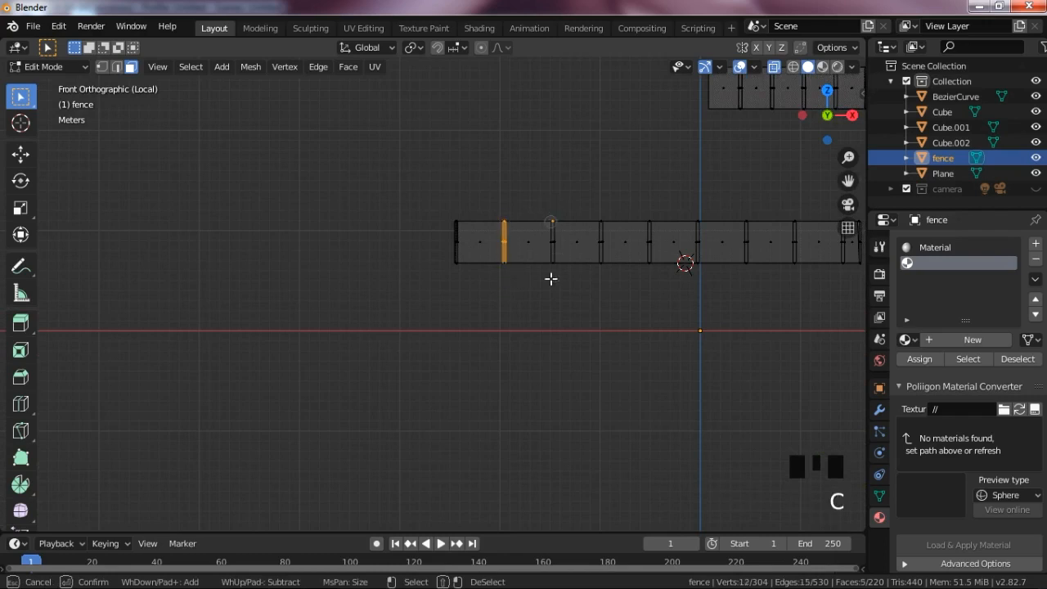
drag(593, 220, 600, 230)
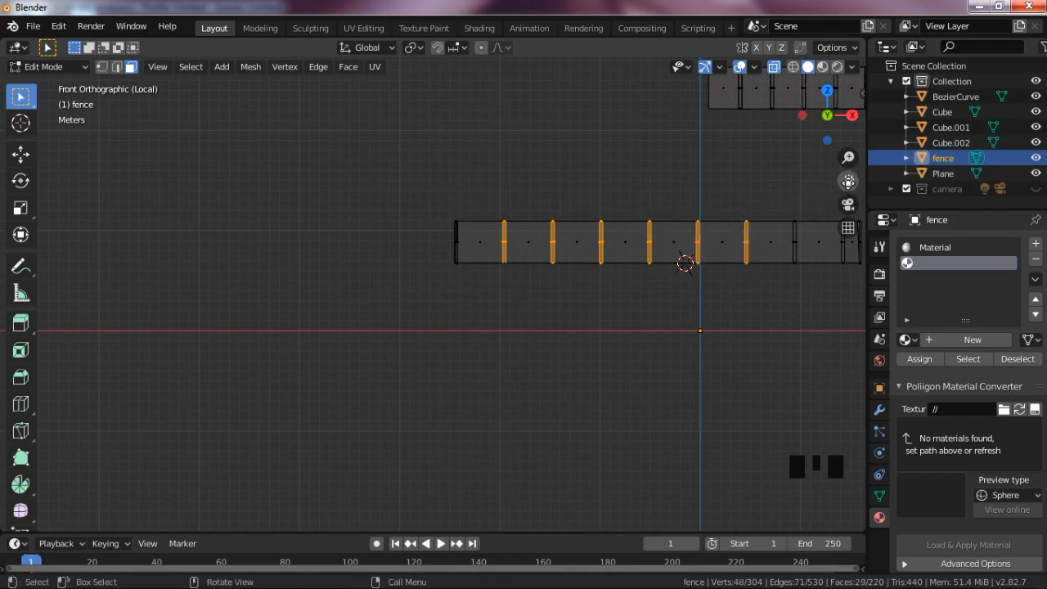
Step: Add the faces of the unselected post near the lower fence's corner to the post selection
drag(848, 179, 579, 255)
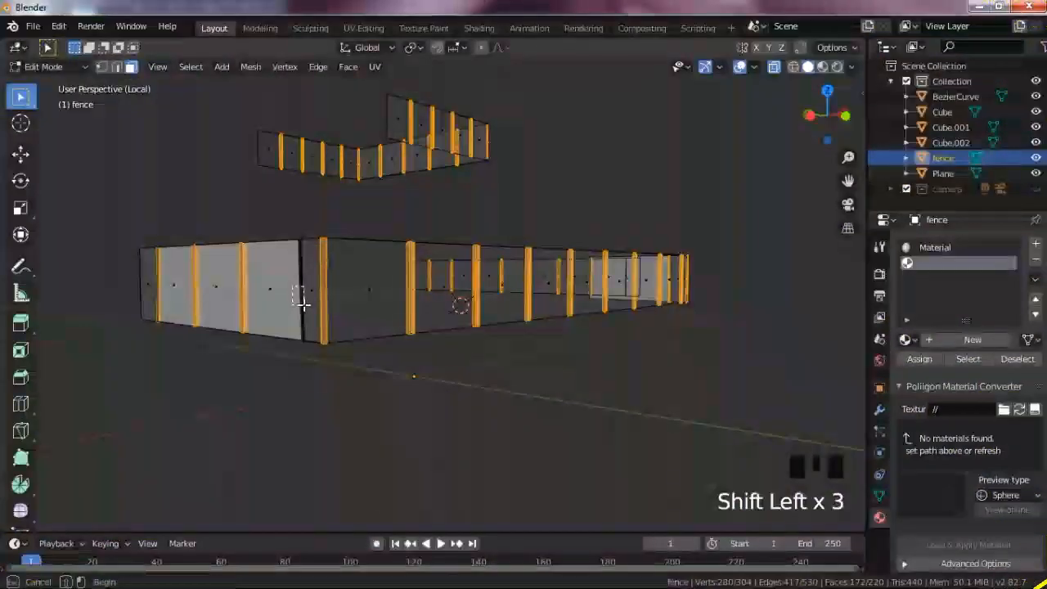
shift+click(302, 301)
shift+drag(286, 213, 317, 256)
shift+drag(291, 317, 325, 370)
Step: Assign the fence's second, empty material slot to the selected post faces and return to Object Mode
scroll(549, 355, down, 4)
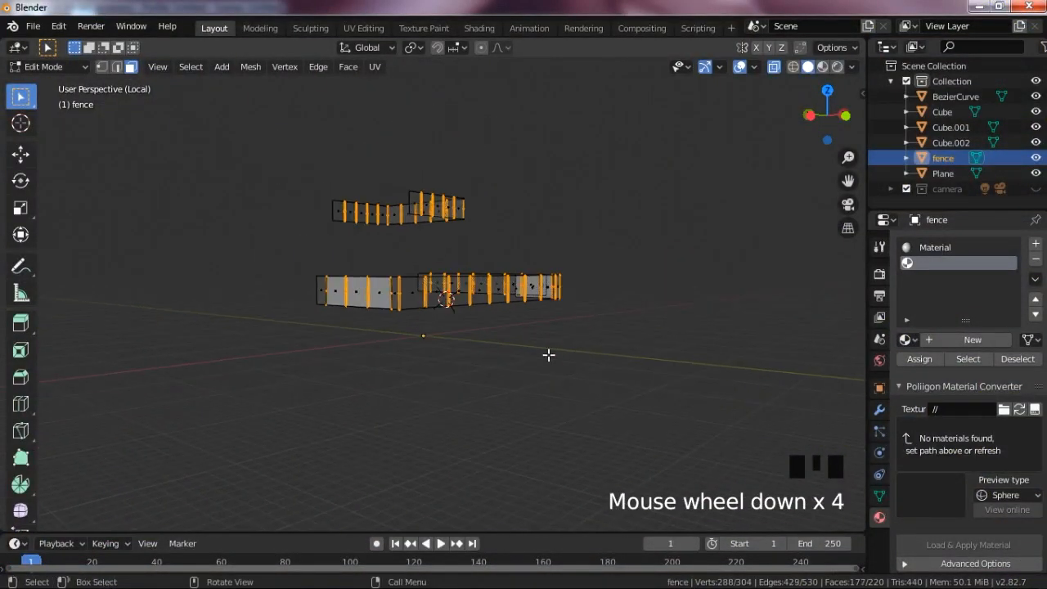
scroll(713, 230, up, 2)
drag(818, 109, 713, 115)
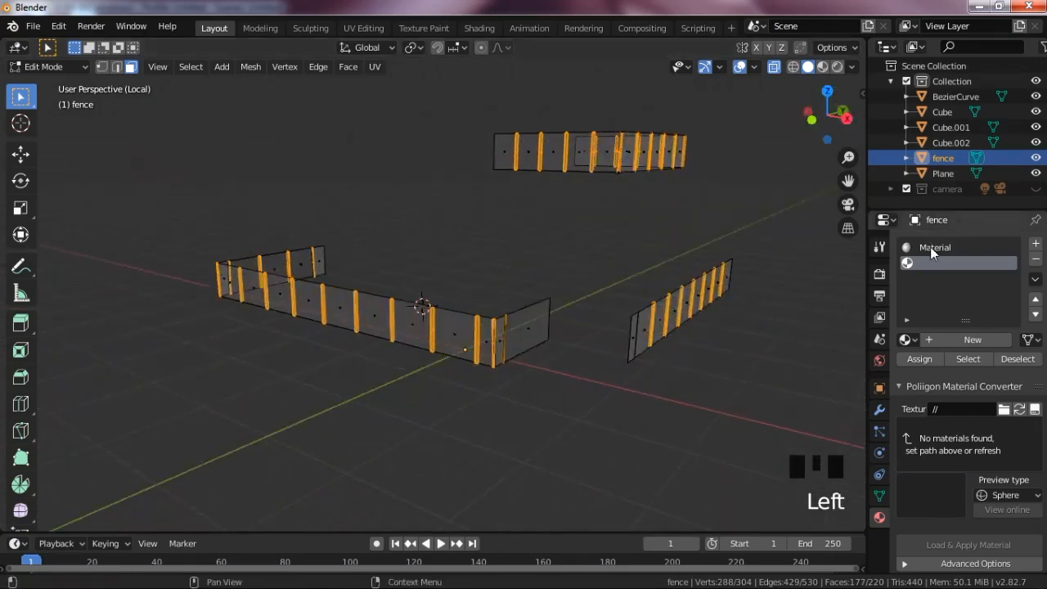
click(904, 360)
key(Tab)
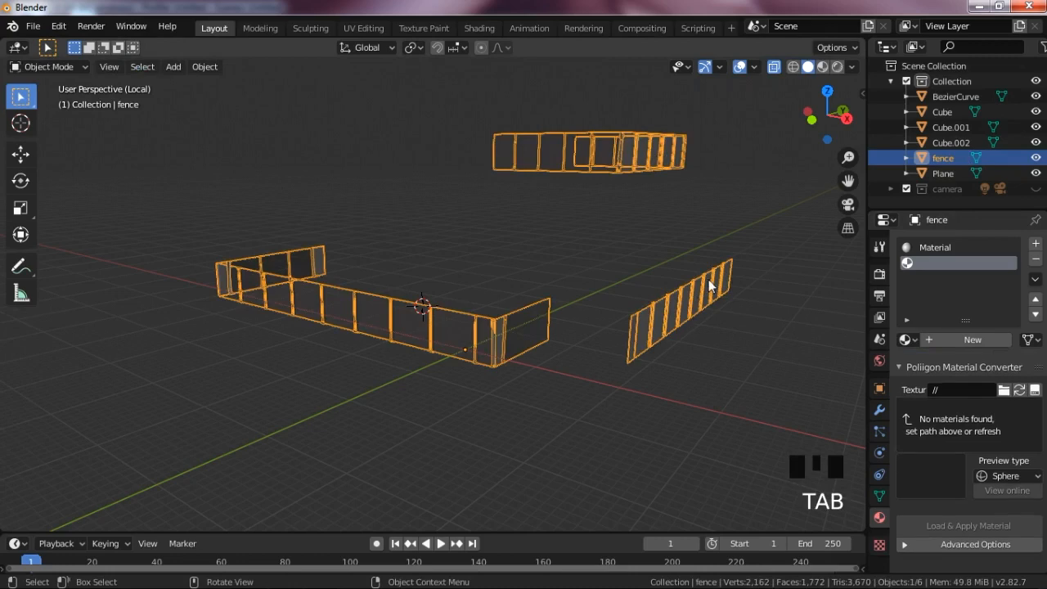
Step: Deselect the fence, turn off X-ray and leave local view to show the whole house
click(795, 133)
mouse_move(795, 133)
mouse_down()
mouse_move(822, 129)
mouse_move(801, 122)
mouse_up()
key(alt+z)
key(KP_Divide)
scroll(502, 225, down, 5)
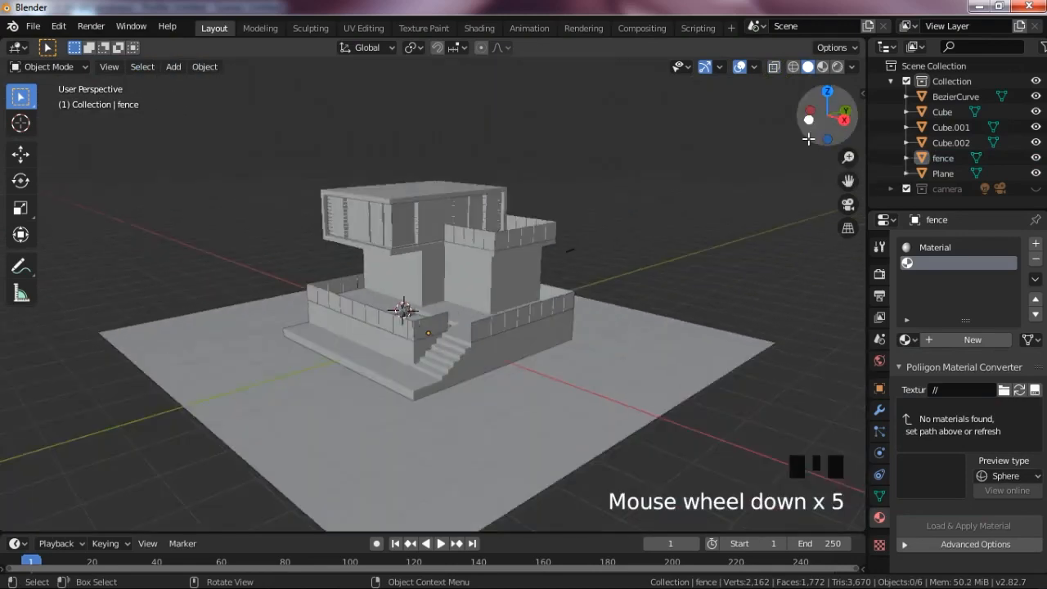
scroll(502, 225, up, 2)
scroll(730, 190, up, 3)
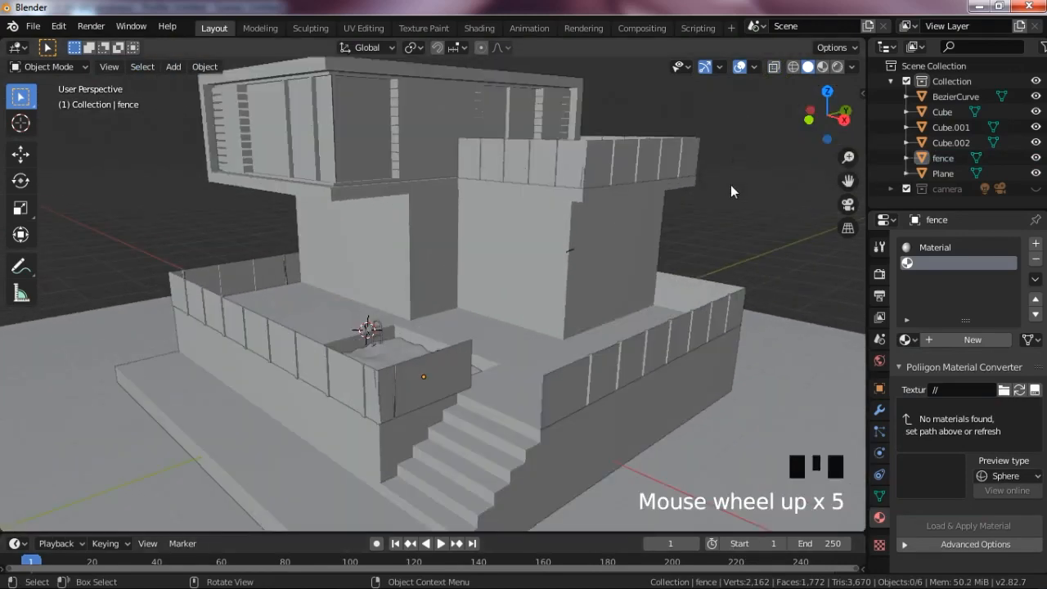
drag(843, 177, 807, 194)
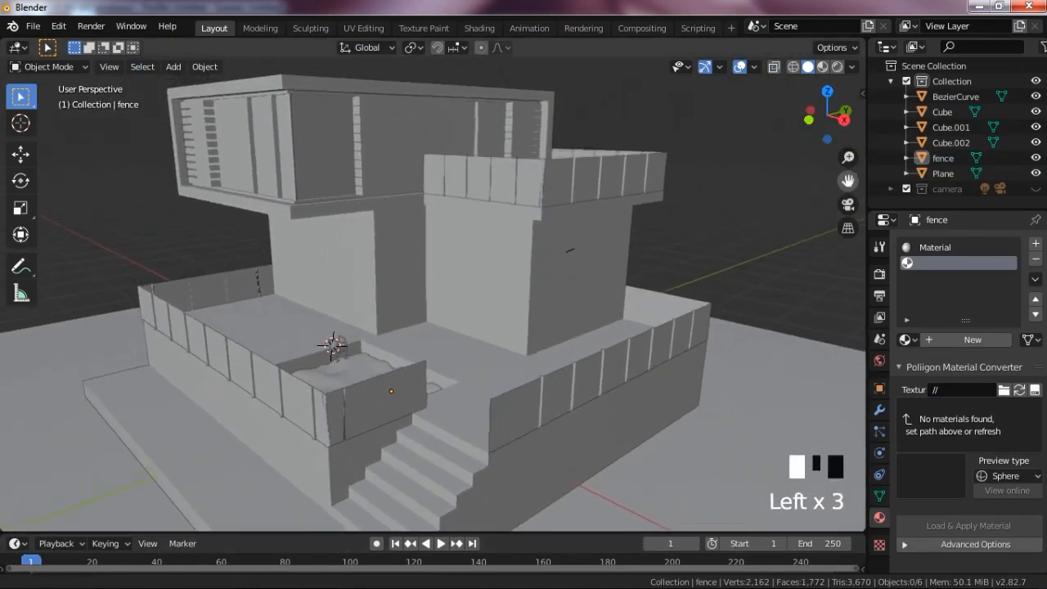
Step: In Edit Mode on the house body, select the three adjoining ground-floor wall faces that look onto the terrace
click(526, 255)
key(Tab)
click(435, 263)
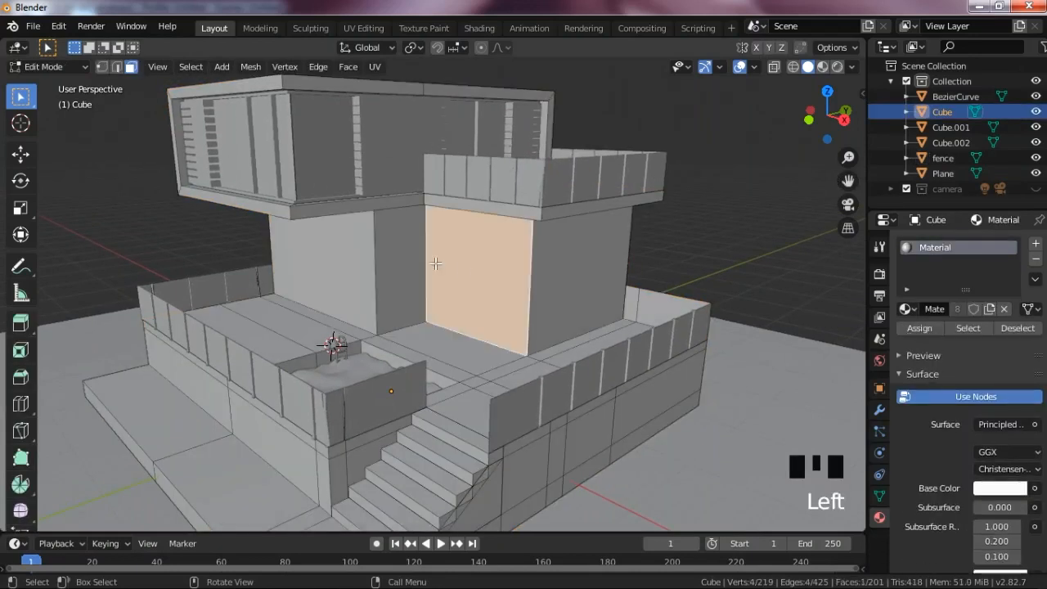
shift+click(387, 256)
shift+click(355, 252)
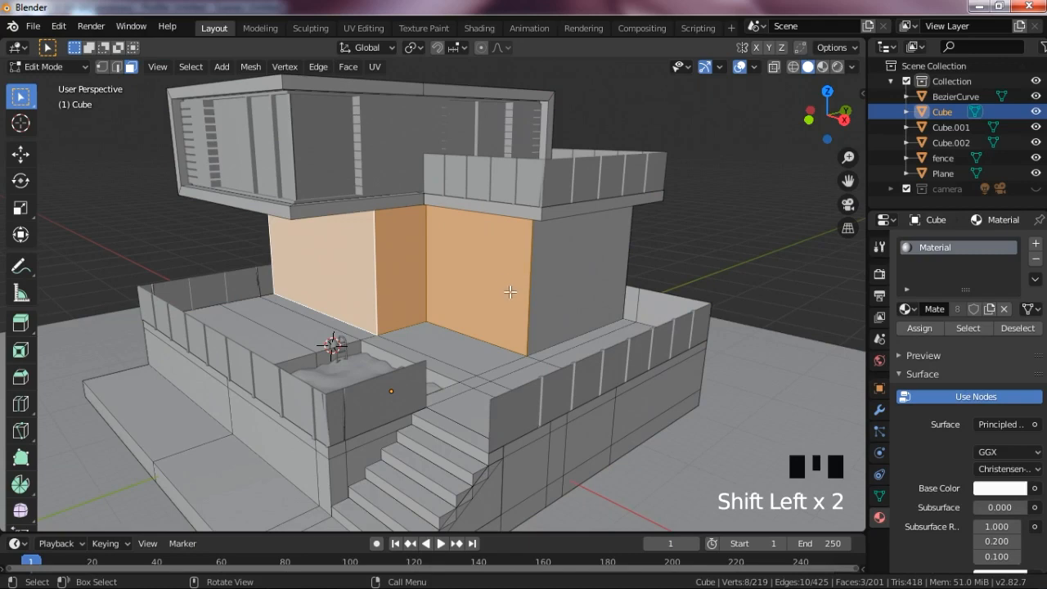
Step: Switch to Windows Photo Viewer, examine the ground-floor glazing and wall frame in the home reference image, and return to Blender
mouse_move(390, 563)
click(330, 582)
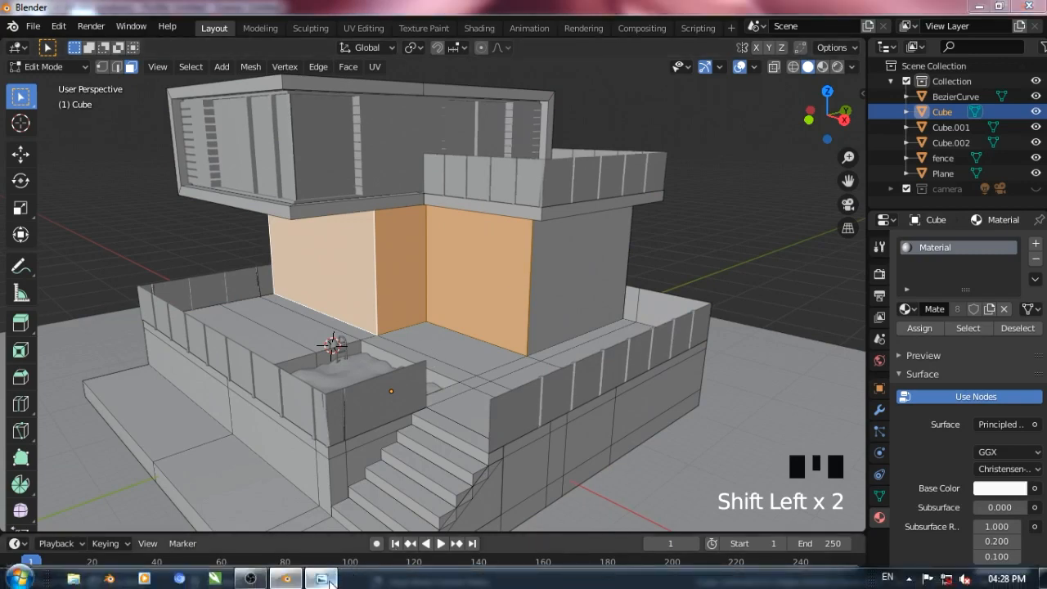
scroll(467, 305, up, 4)
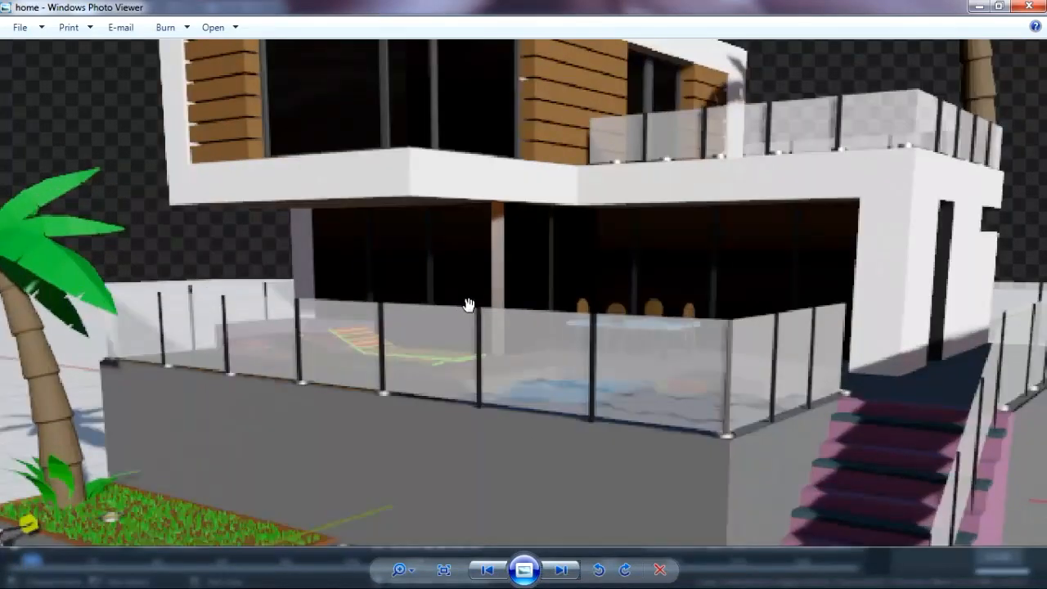
drag(468, 304, 372, 317)
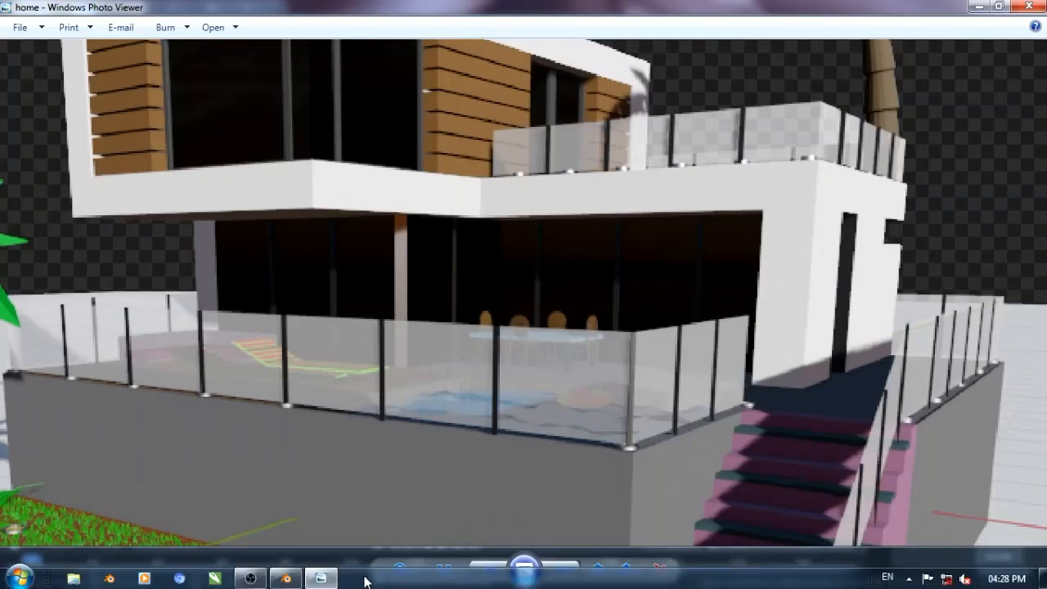
click(336, 580)
Step: Inset the three selected ground-floor wall faces together with a thickness of 0.5905 m
drag(827, 115, 753, 154)
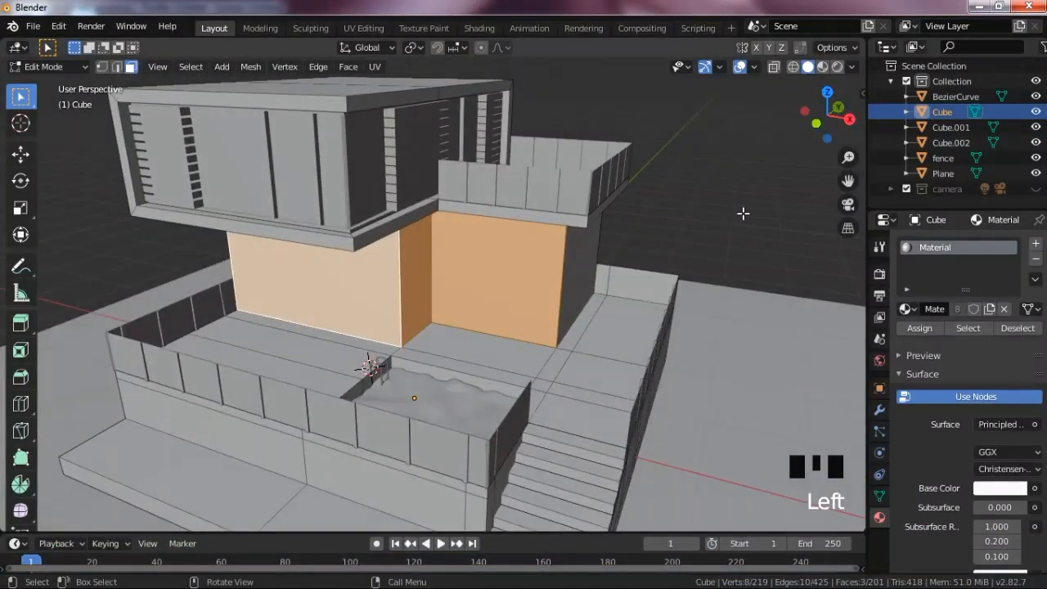
key(i)
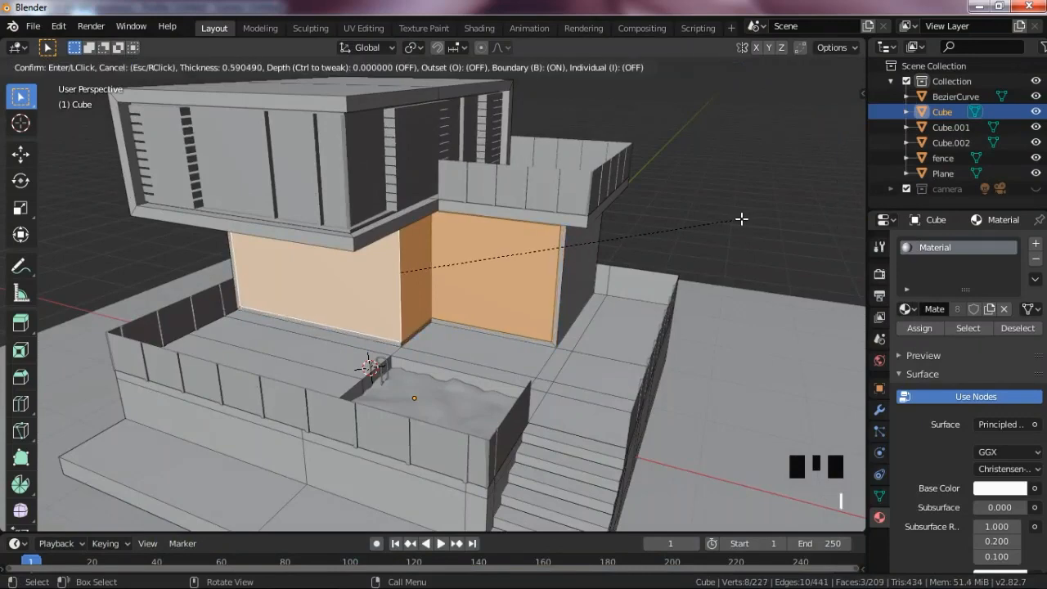
click(741, 218)
Step: Slide the inset's outer vertical edge at the far end of the long terrace wall inward by a factor of -0.088
drag(818, 114, 840, 110)
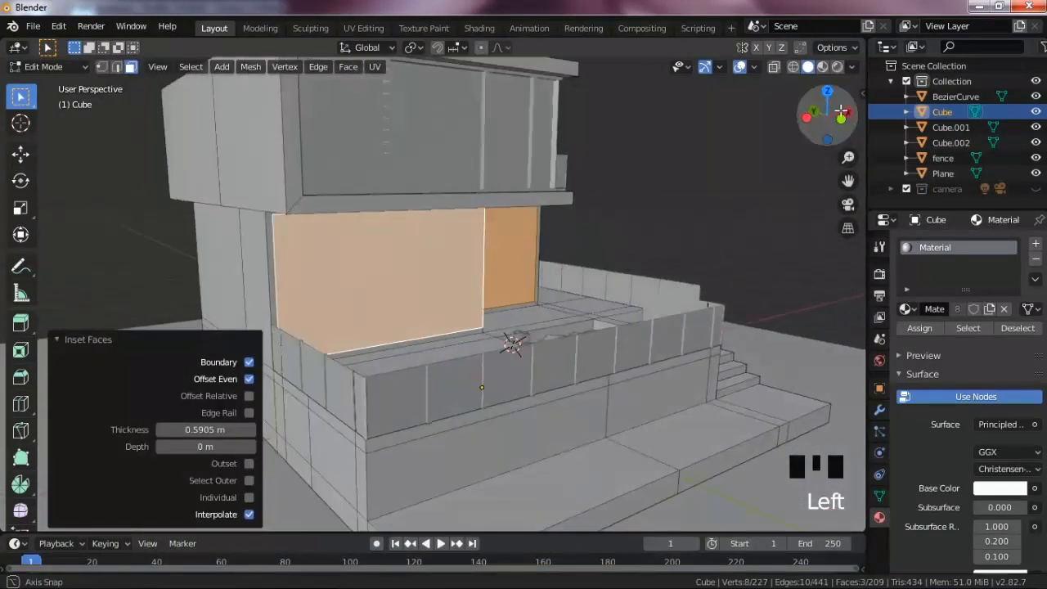
scroll(350, 242, up, 2)
key(2)
click(247, 264)
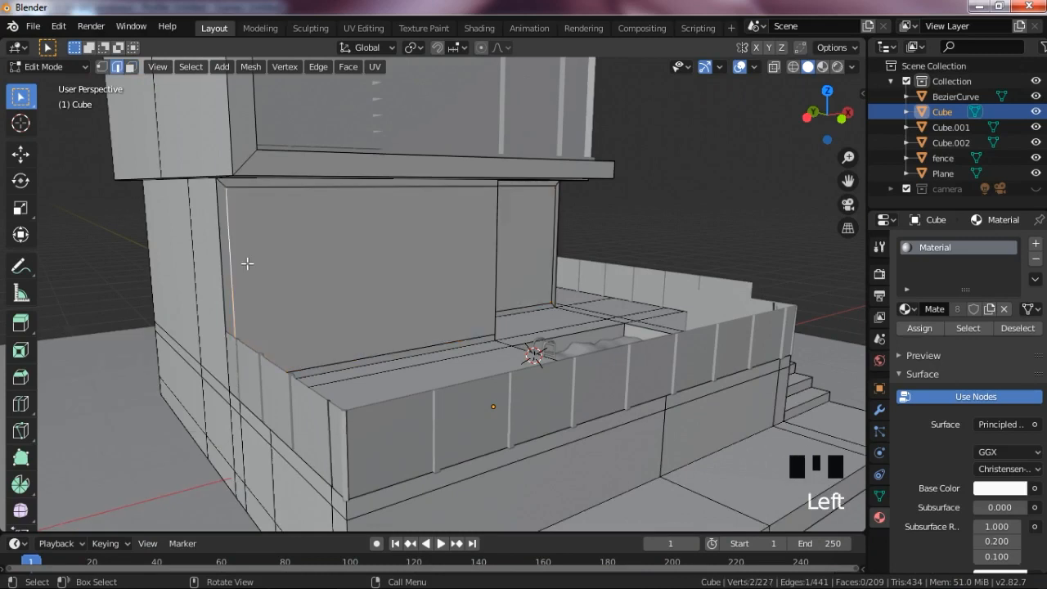
key(g)
key(g)
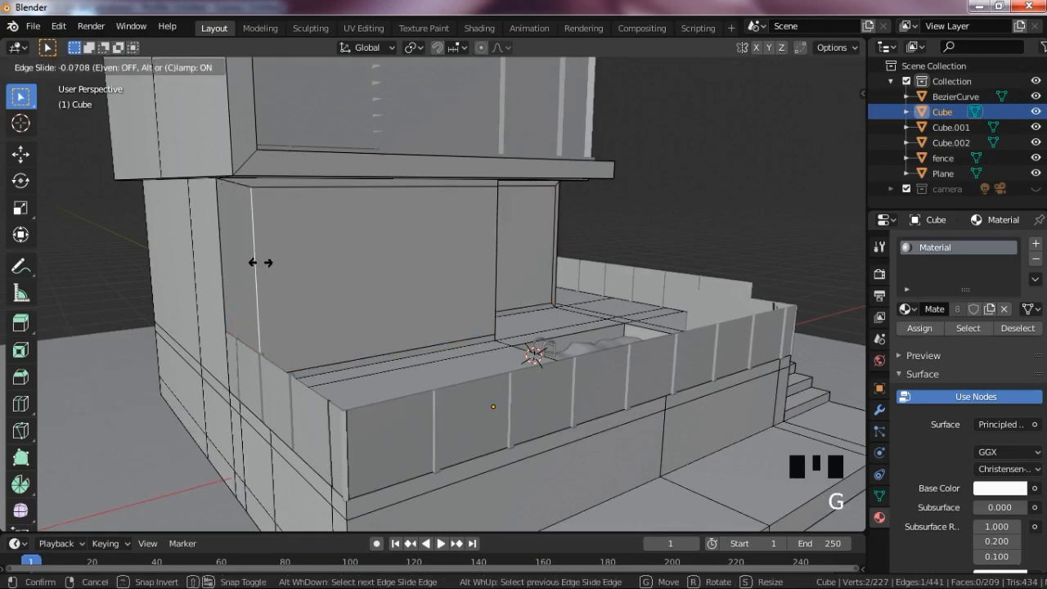
click(259, 262)
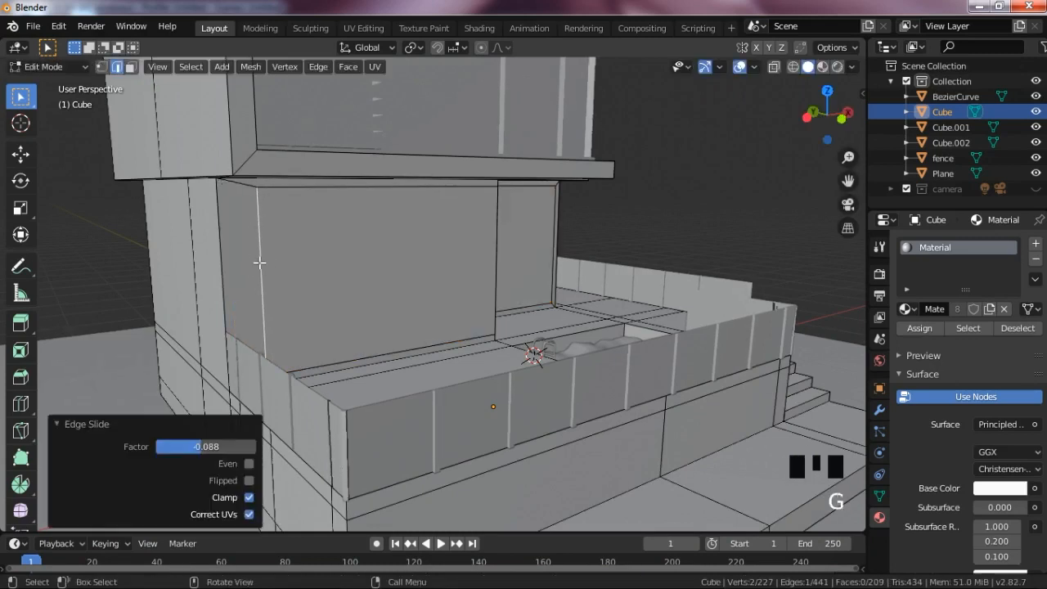
Step: In face selection mode, select the three adjoining inset faces of the ground-floor wall
mouse_move(815, 112)
mouse_down()
mouse_move(679, 108)
mouse_move(818, 115)
mouse_up()
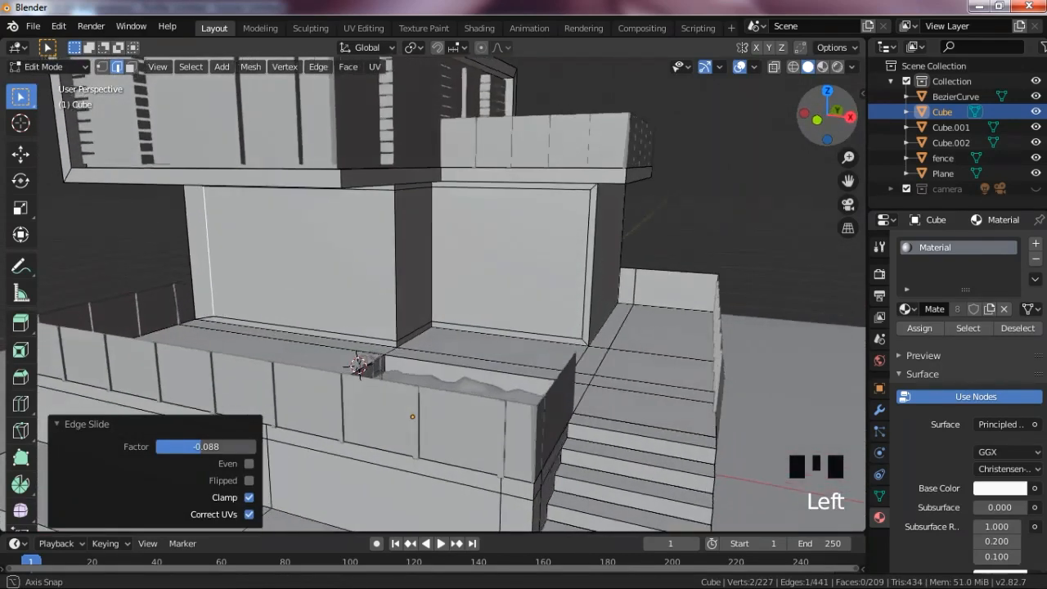
key(3)
drag(387, 244, 560, 285)
key(ctrl+r)
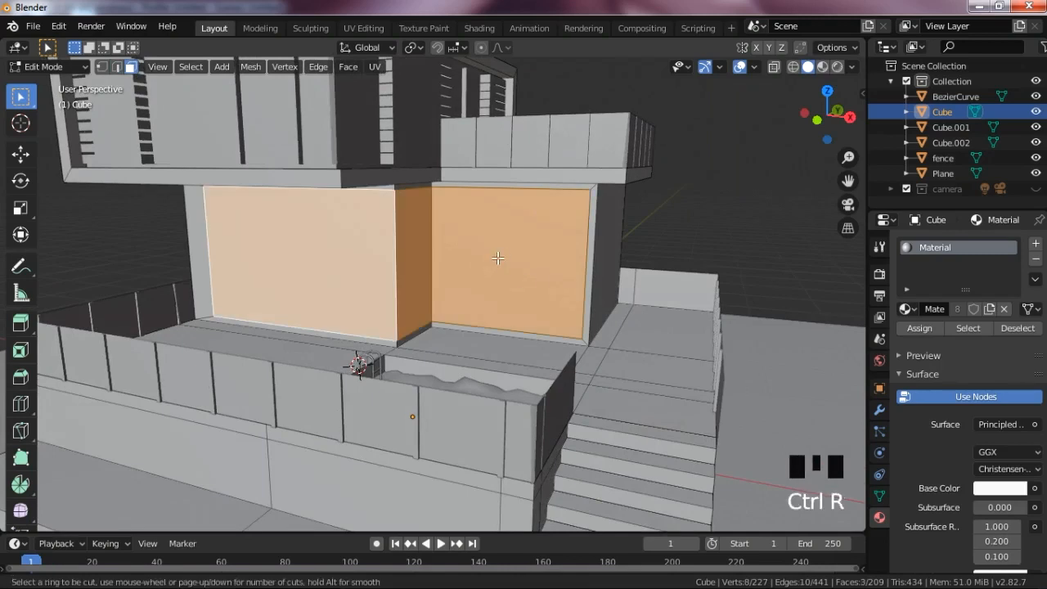
scroll(512, 219, up, 2)
right_click(515, 180)
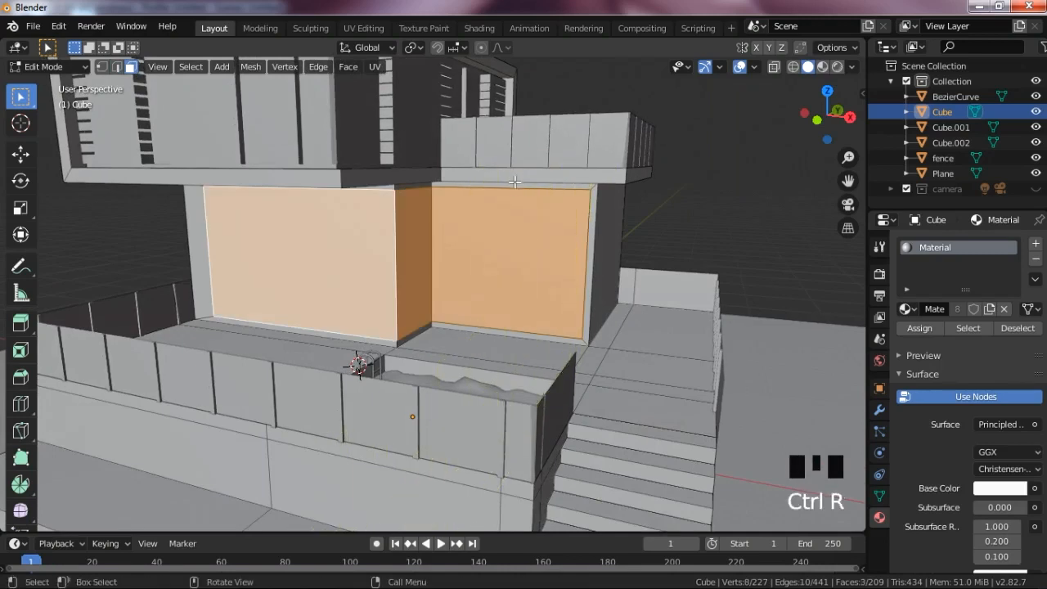
Step: Separate the selected wall faces into their own object and select that object in Object Mode
key(p)
click(492, 273)
key(Tab)
click(497, 241)
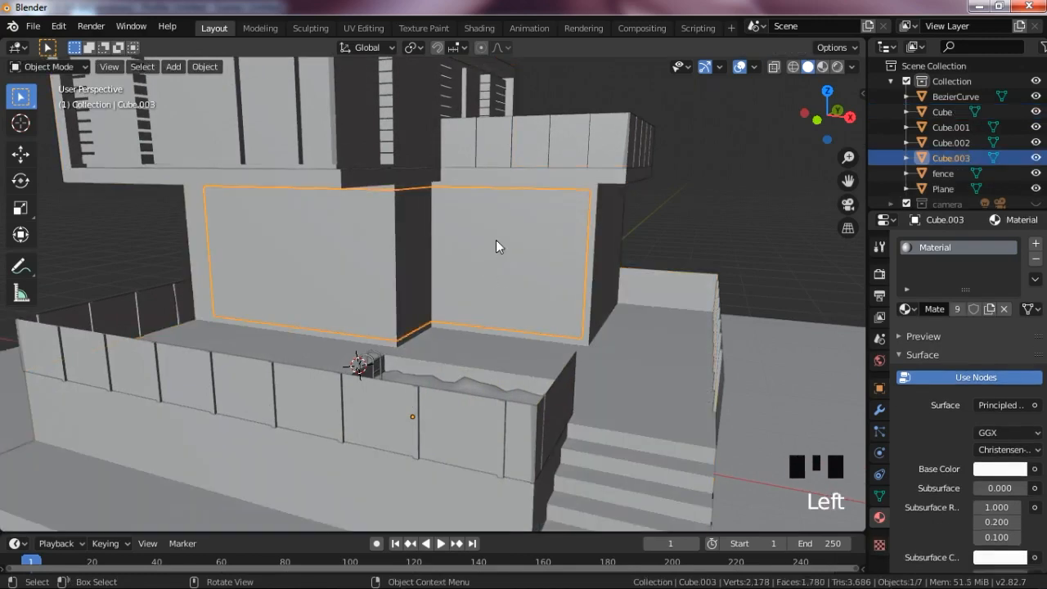
Step: Isolate the separated panel in Local View and add one centred vertical loop cut to its recessed wall section
key(KP_Divide)
key(Tab)
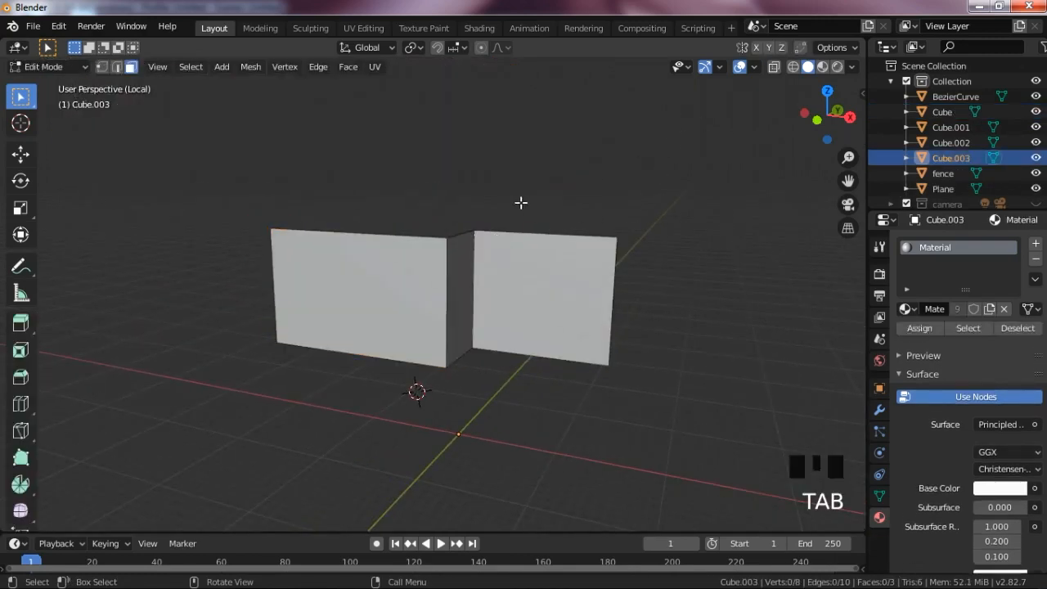
key(ctrl+r)
click(537, 246)
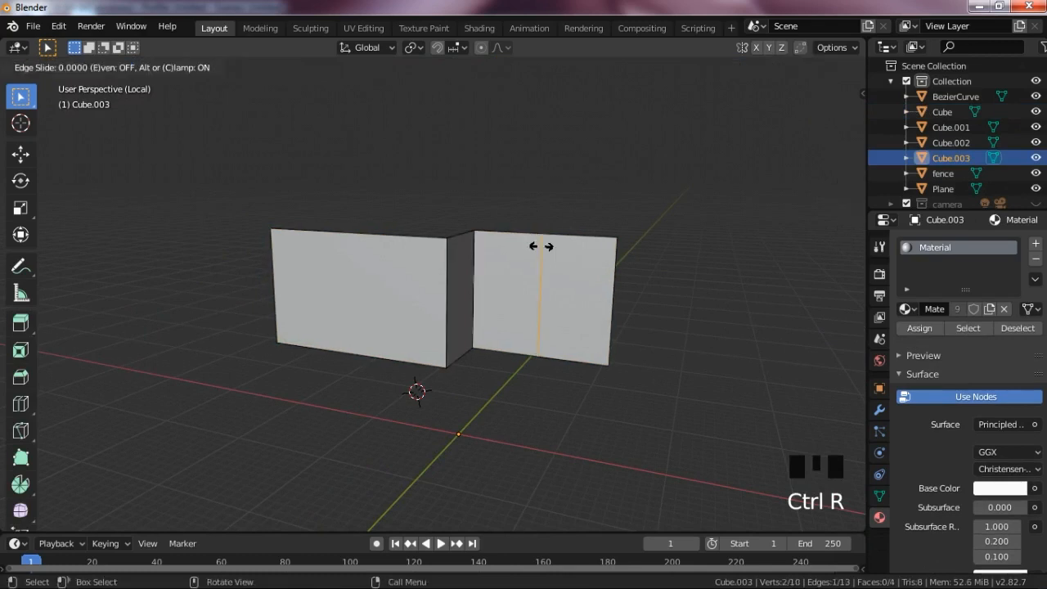
right_click(542, 252)
Step: Add two evenly spaced vertical loop cuts to the panel's projecting wall section
key(ctrl+r)
scroll(327, 295, up, 1)
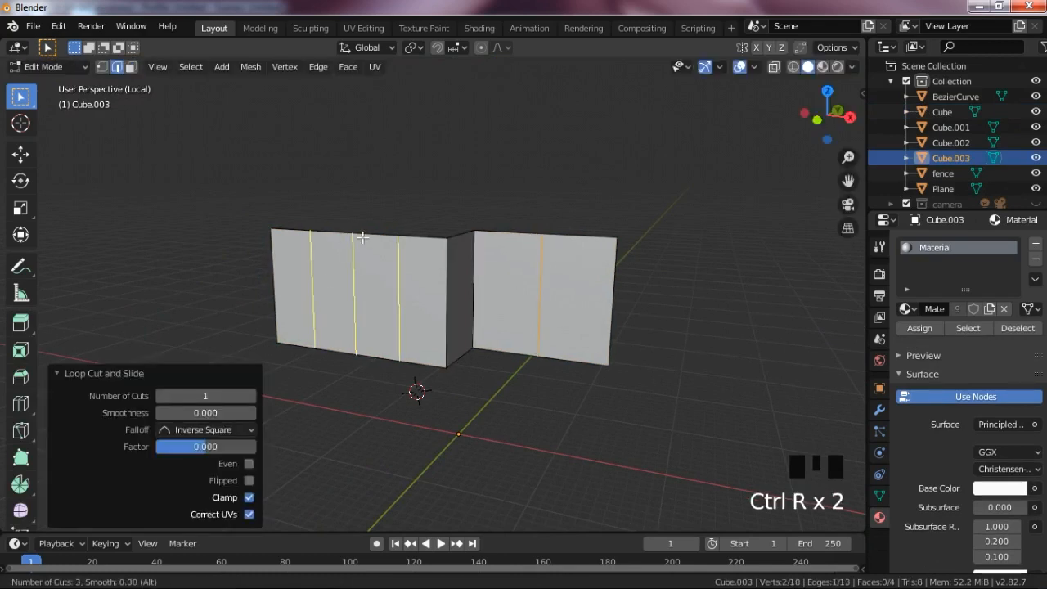
scroll(361, 237, down, 1)
click(369, 248)
right_click(369, 248)
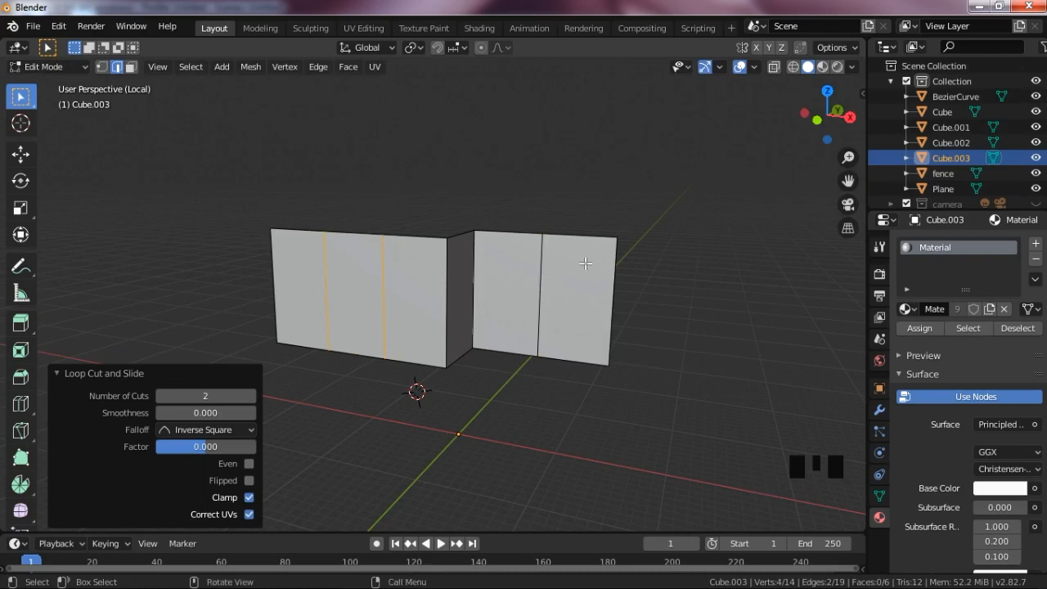
Step: Select the whole panel mesh, leave Local View and Edit Mode, and move the panel about 0.09 m along global Y
key(a)
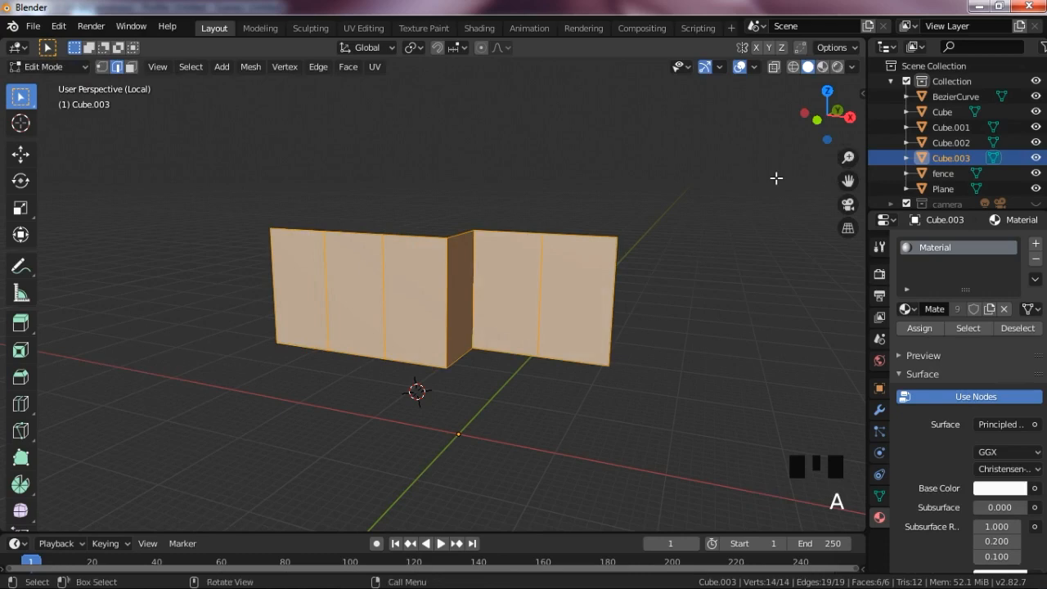
key(KP_Divide)
key(Tab)
scroll(442, 266, up, 3)
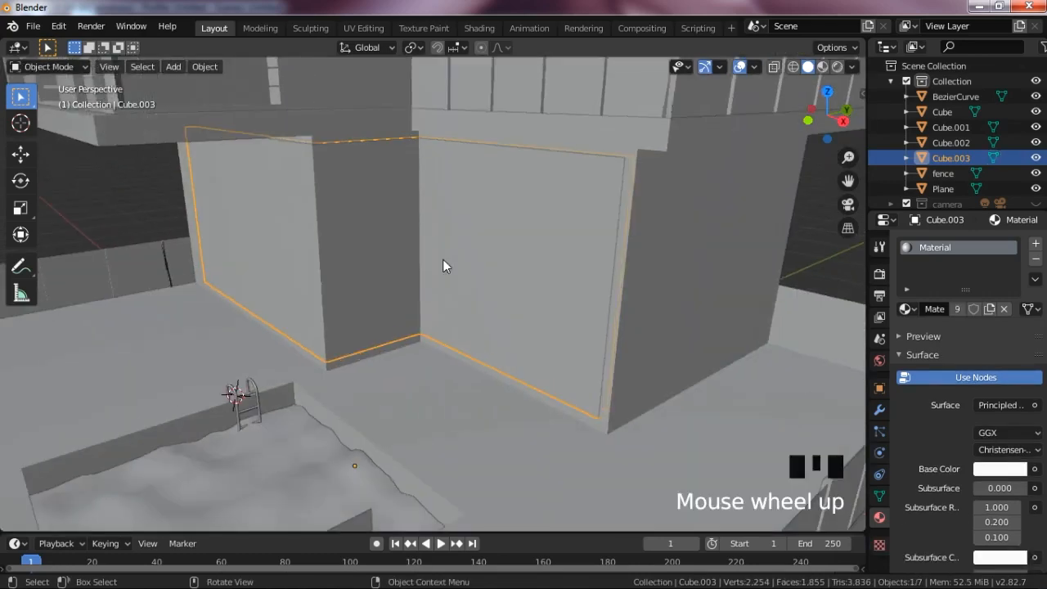
key(g)
key(y)
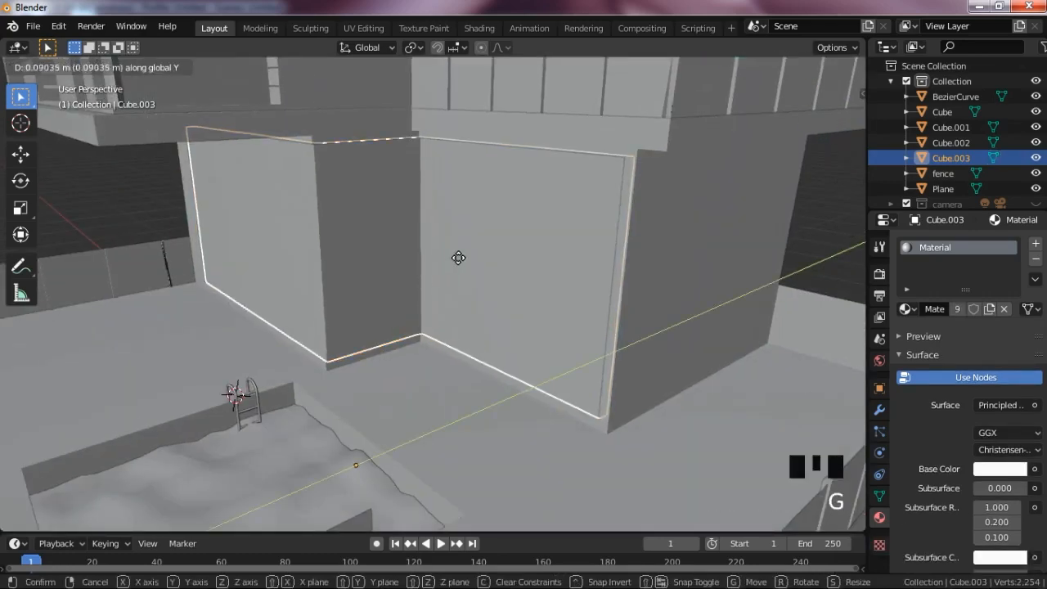
click(460, 258)
Step: In Edit Mode, move the panel's side face between the two wall sections slightly in the negative X direction, then return to Object Mode
key(Tab)
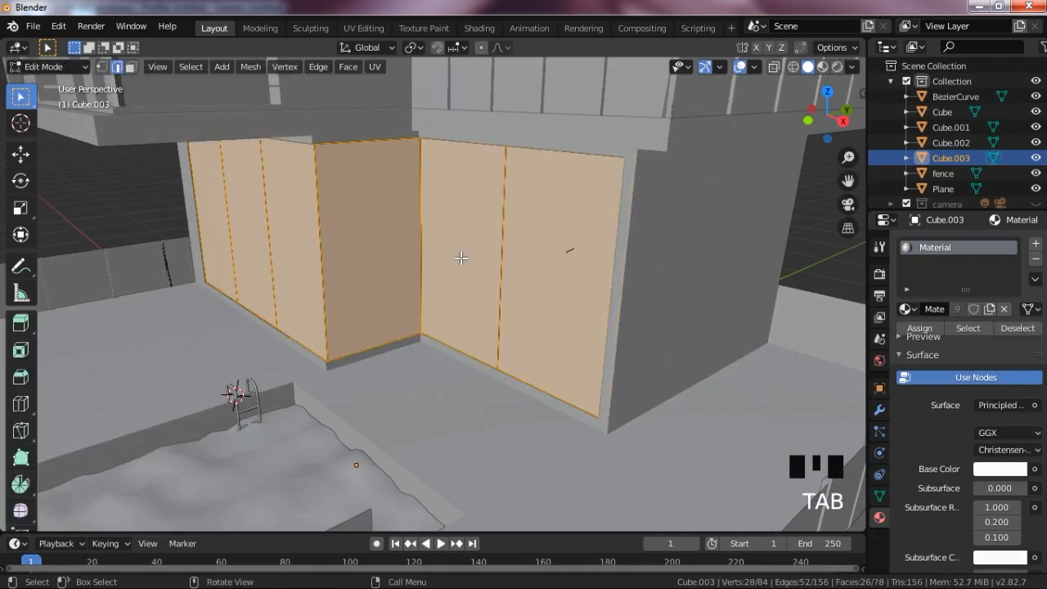
click(397, 223)
key(3)
click(390, 222)
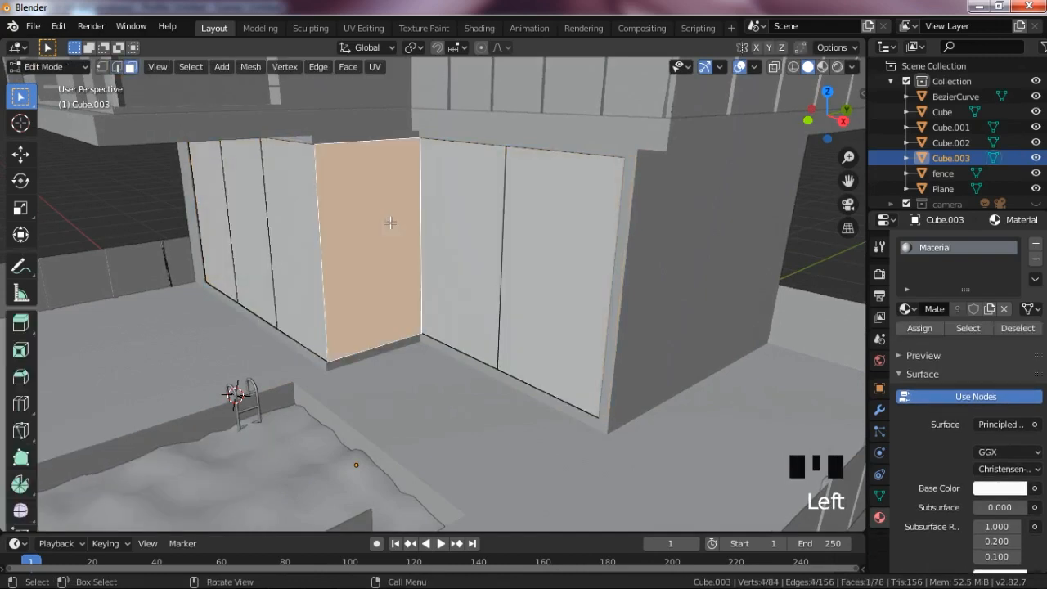
key(g)
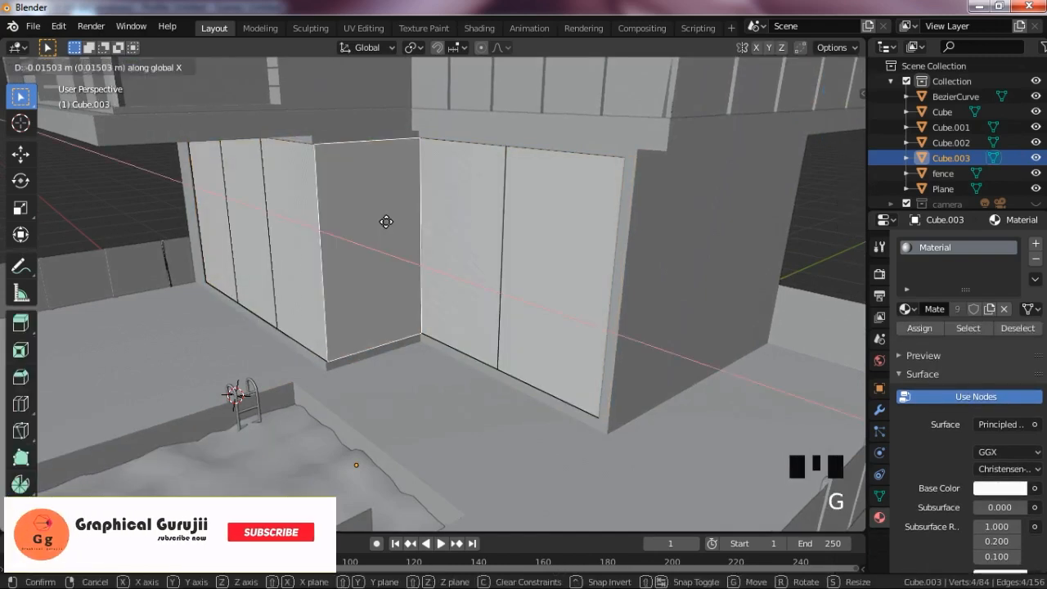
click(383, 220)
key(Tab)
scroll(409, 226, down, 3)
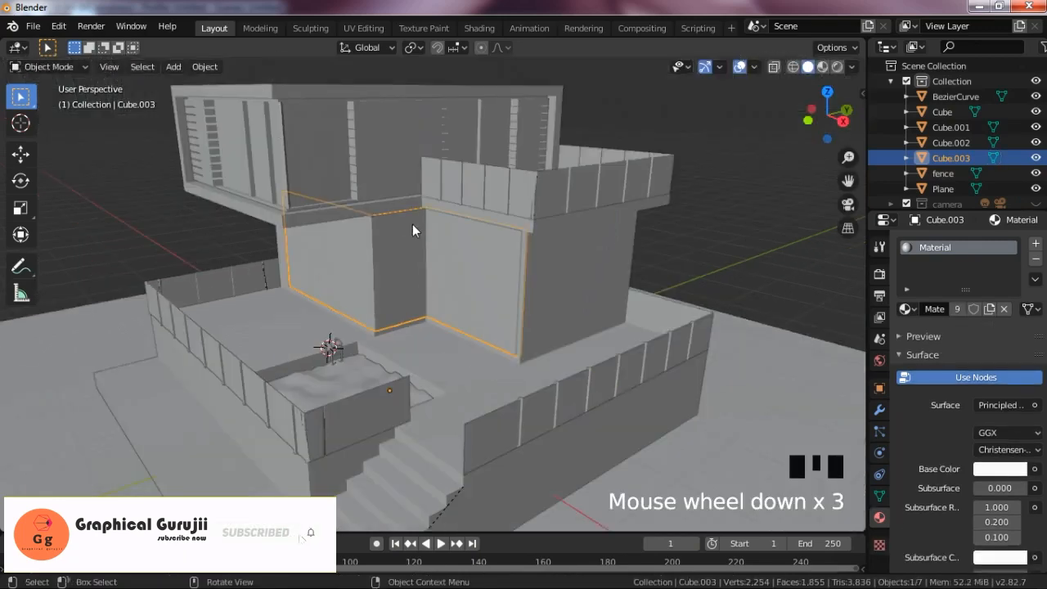
Step: Bevel the panel's three vertical dividing edges, one on the recessed section and two on the projecting section, with a 0.164 m offset
click(792, 172)
drag(824, 119, 856, 111)
click(431, 234)
key(Tab)
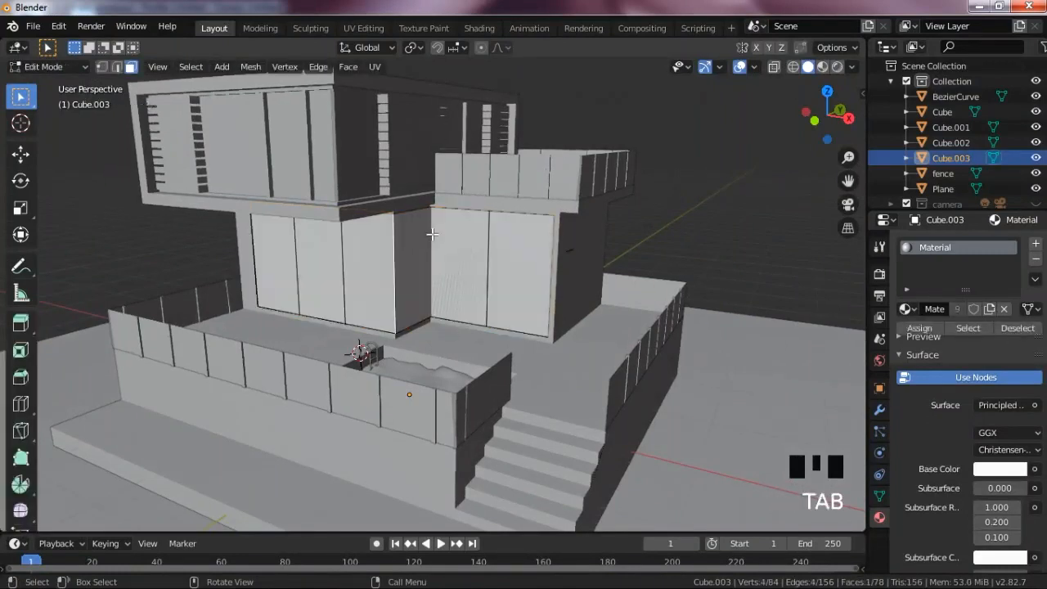
scroll(491, 259, up, 1)
click(486, 273)
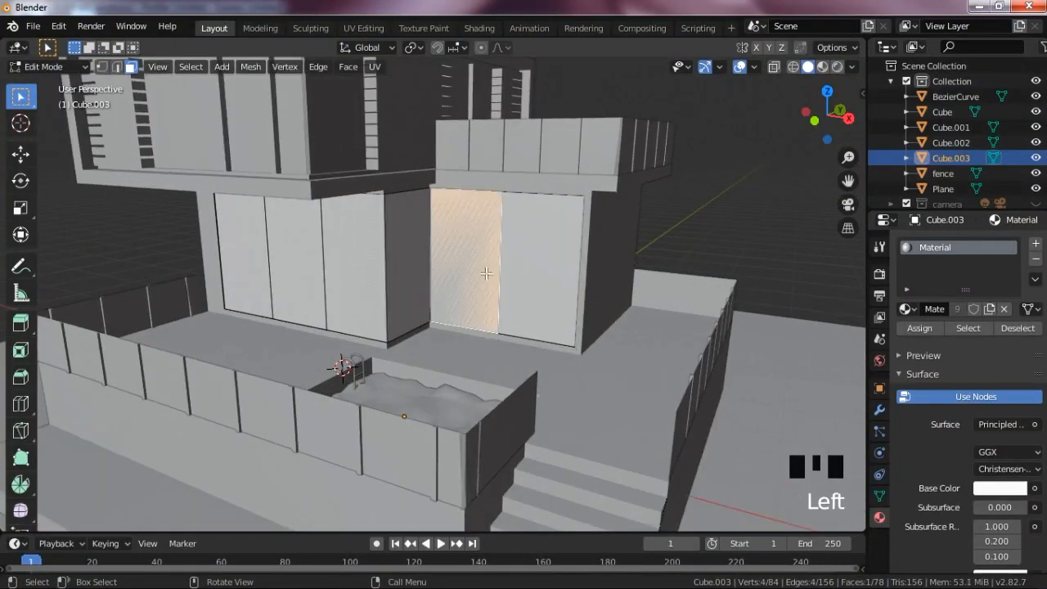
key(2)
click(478, 302)
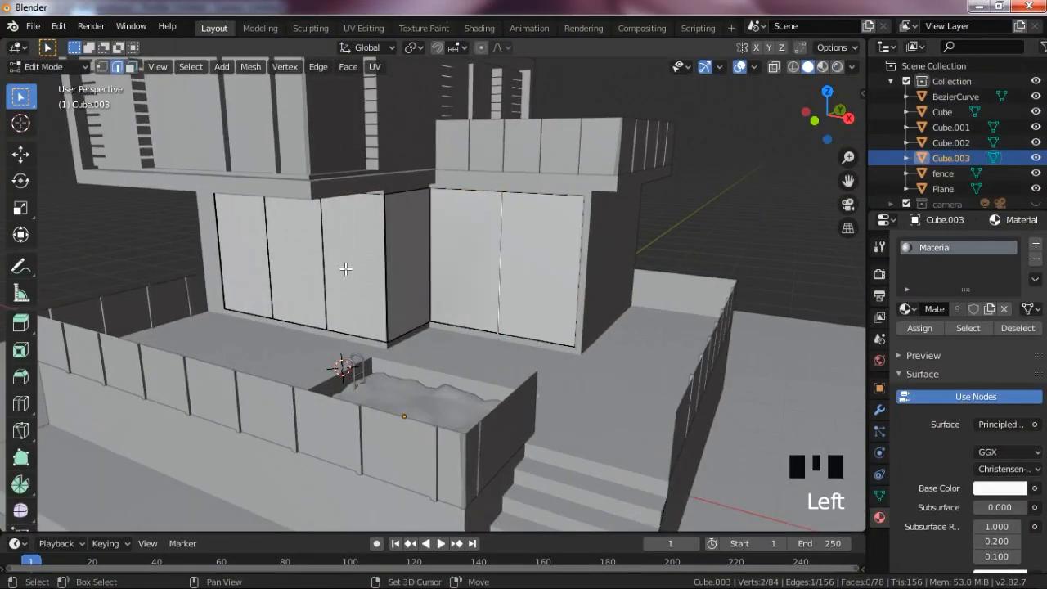
shift+click(323, 268)
shift+click(282, 257)
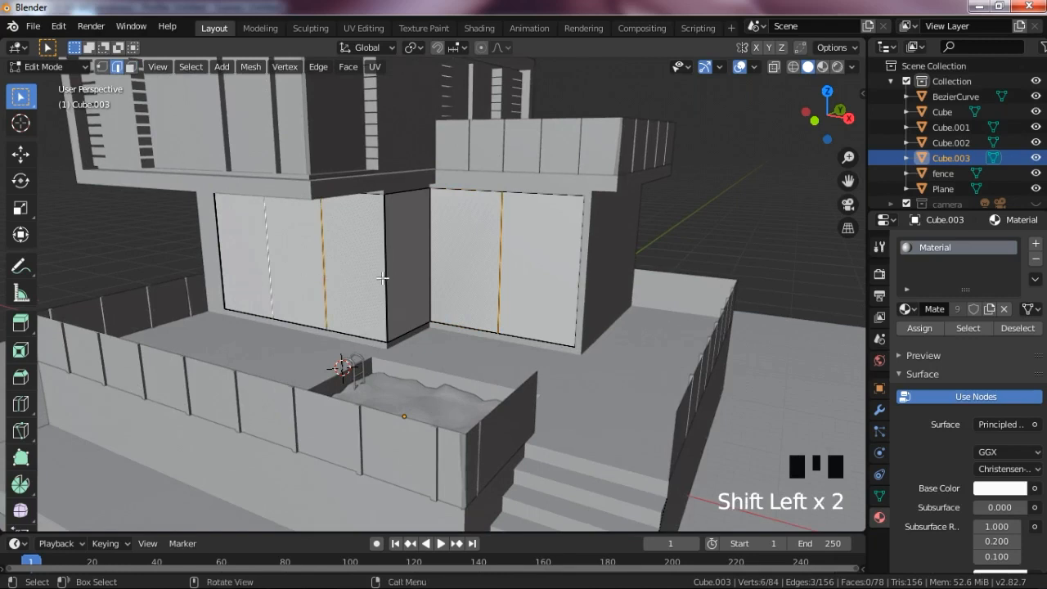
key(ctrl+b)
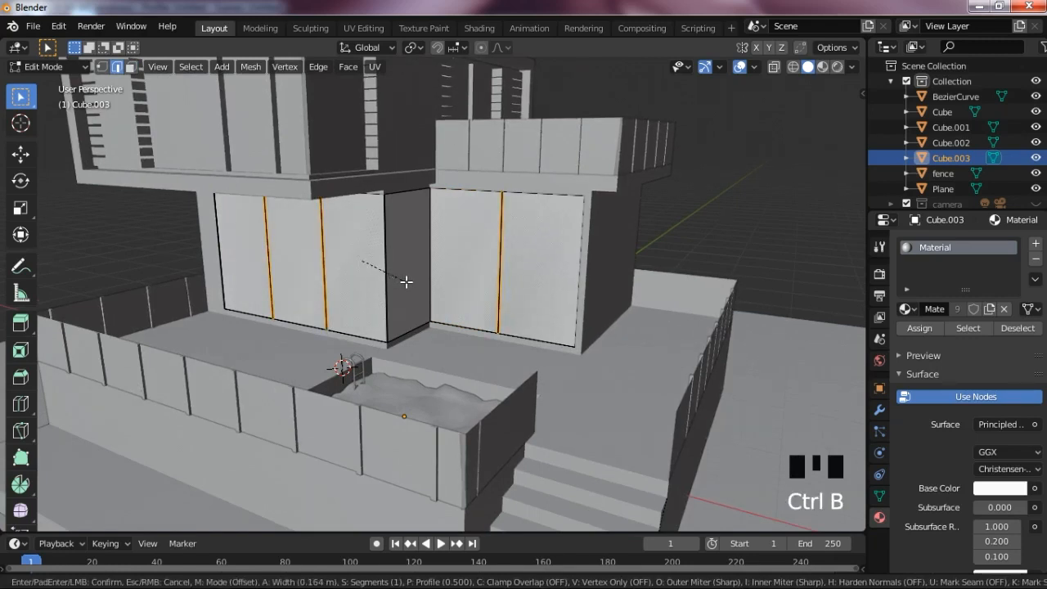
click(407, 282)
Step: Extrude the beveled divider strips along their normals by about 0.03 m and return to Object Mode
key(alt+e)
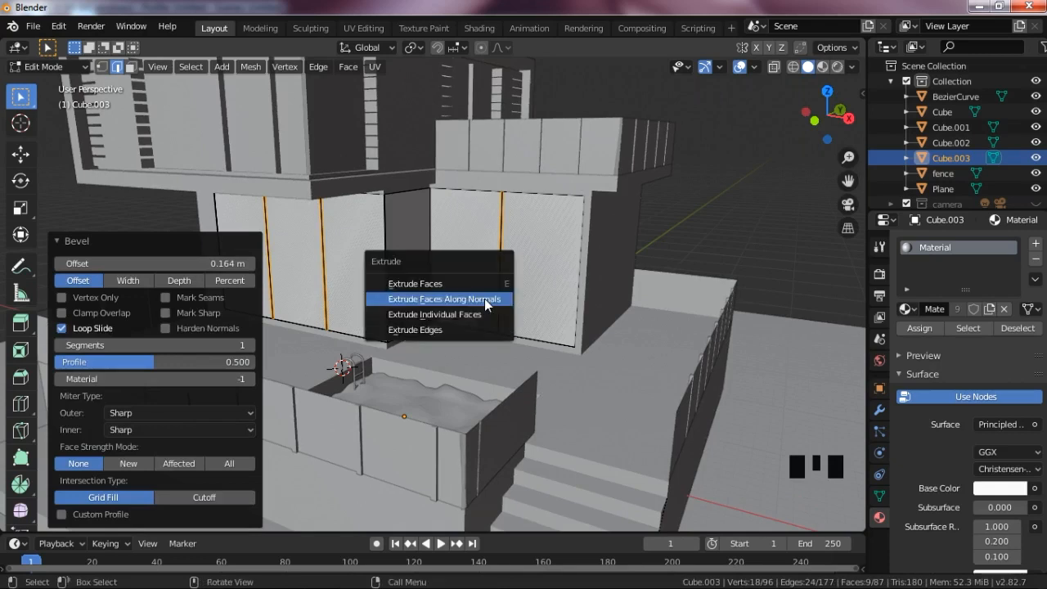
click(488, 300)
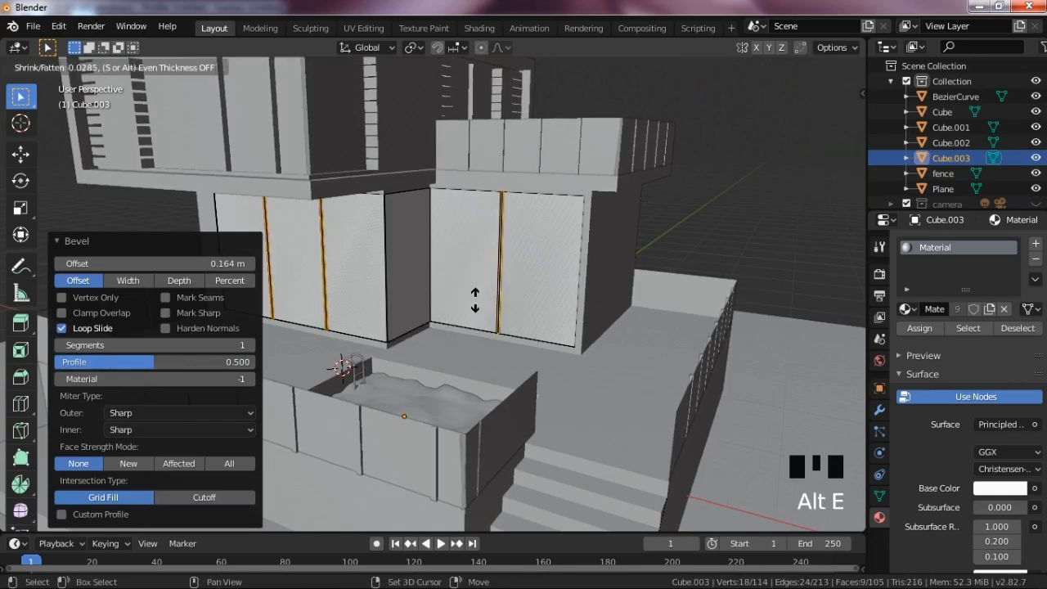
click(476, 305)
key(Tab)
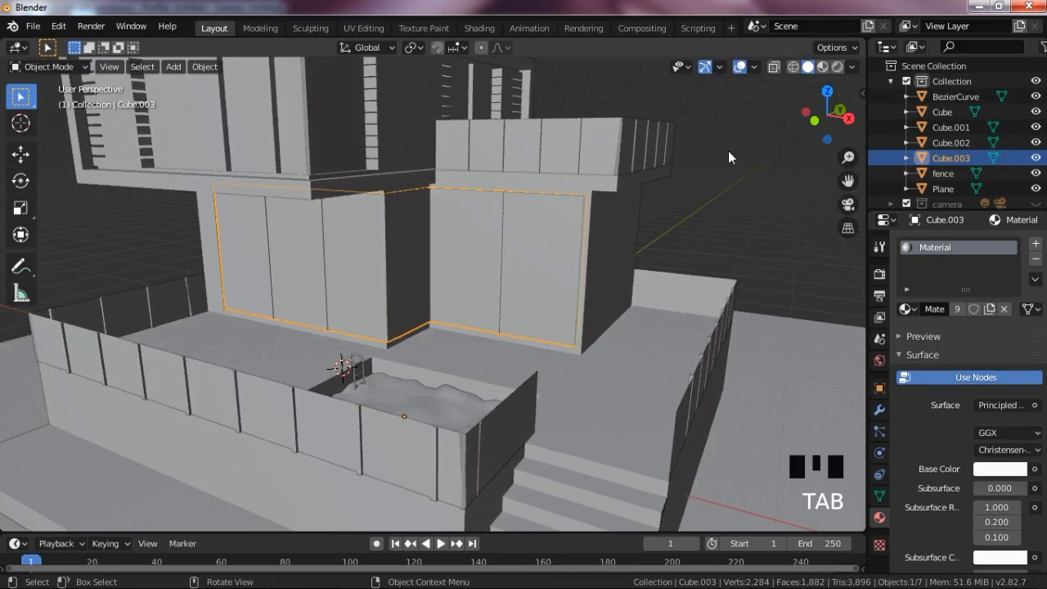
key(g)
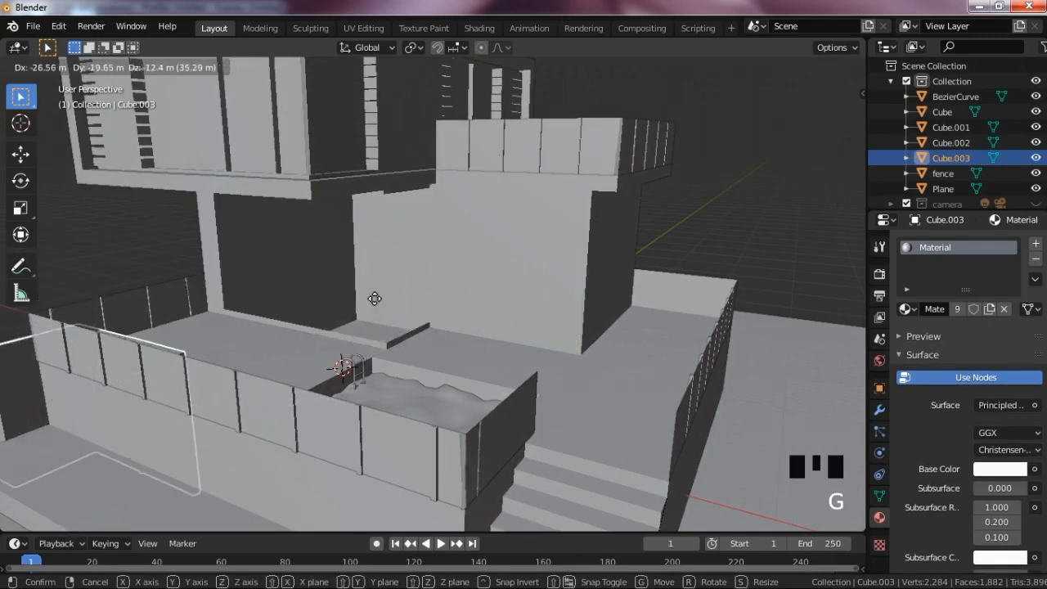
click(683, 181)
drag(818, 115, 588, 106)
scroll(494, 249, up, 9)
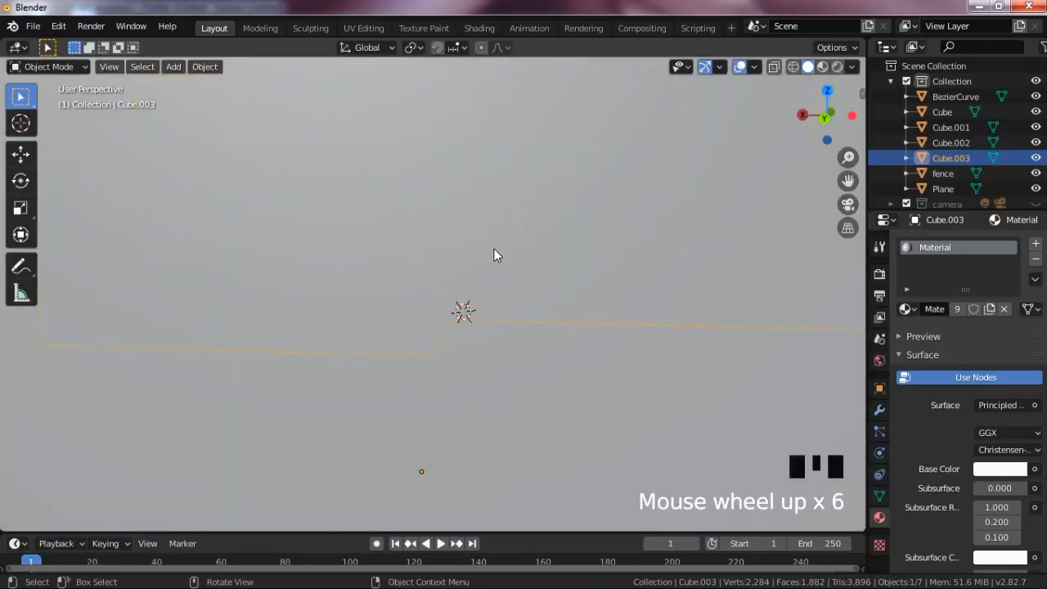
key(g)
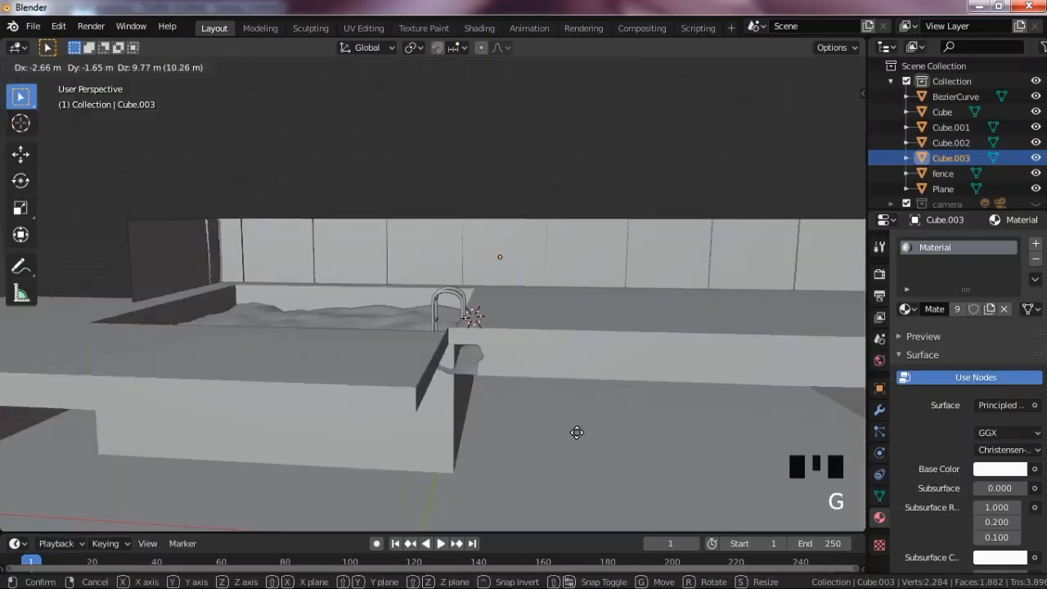
right_click(577, 434)
scroll(747, 284, down, 8)
drag(826, 114, 691, 229)
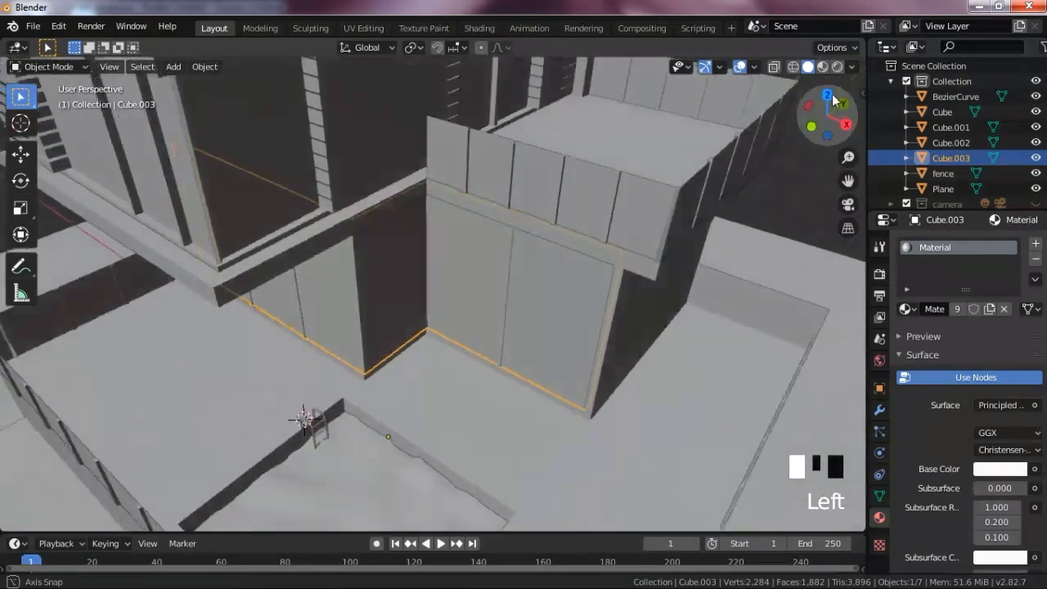
scroll(687, 238, down, 7)
click(704, 226)
scroll(502, 188, up, 4)
scroll(569, 280, down, 2)
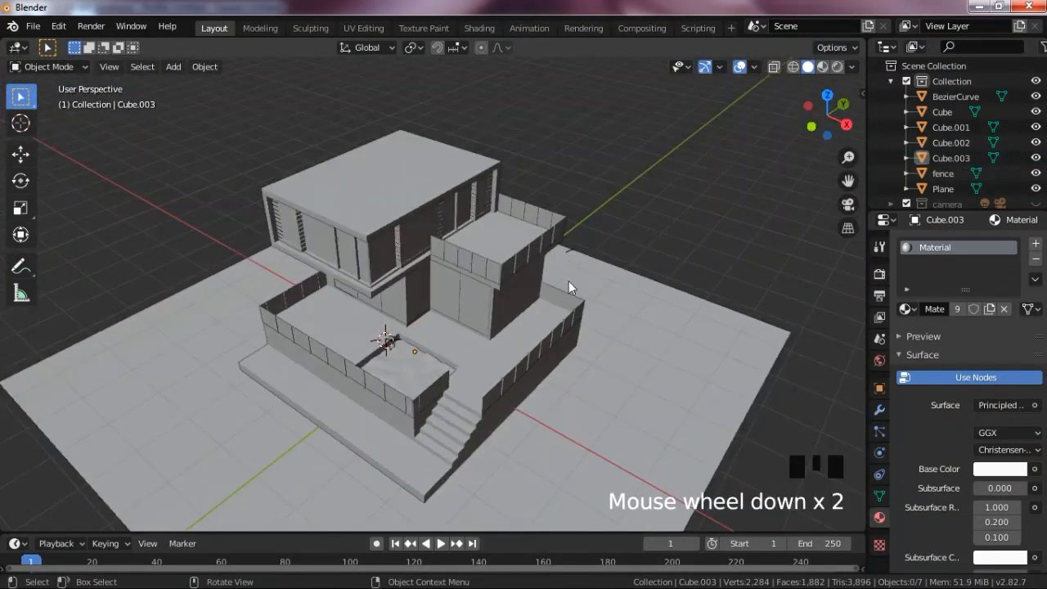
mouse_move(531, 585)
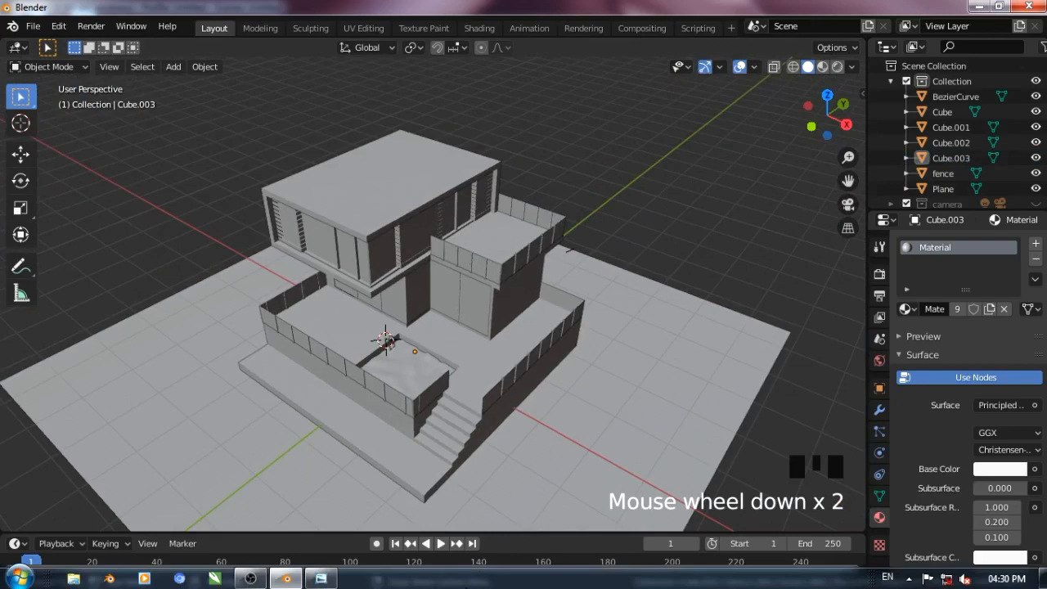
click(244, 580)
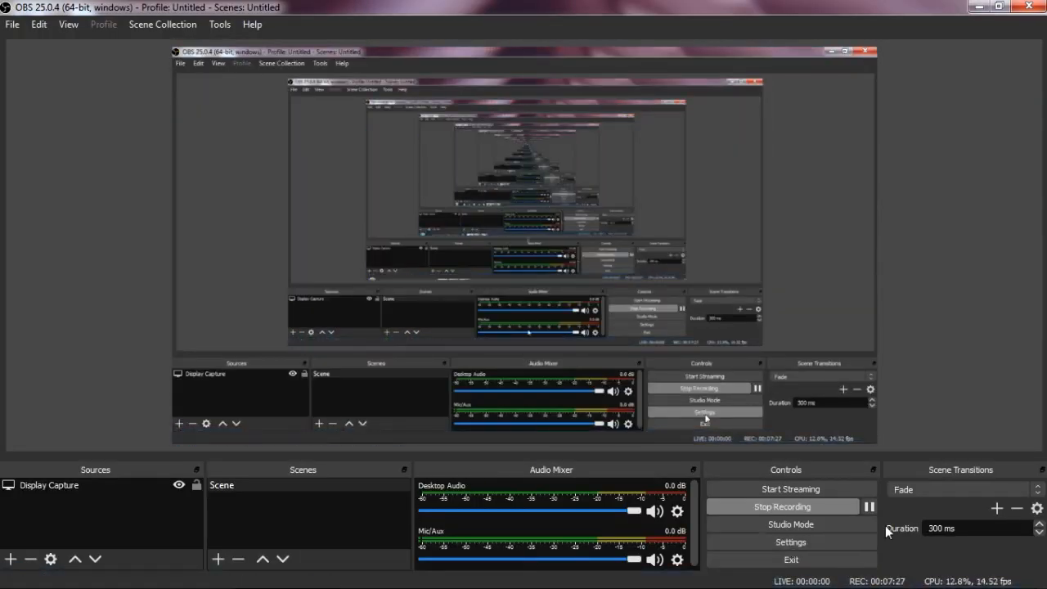
click(869, 508)
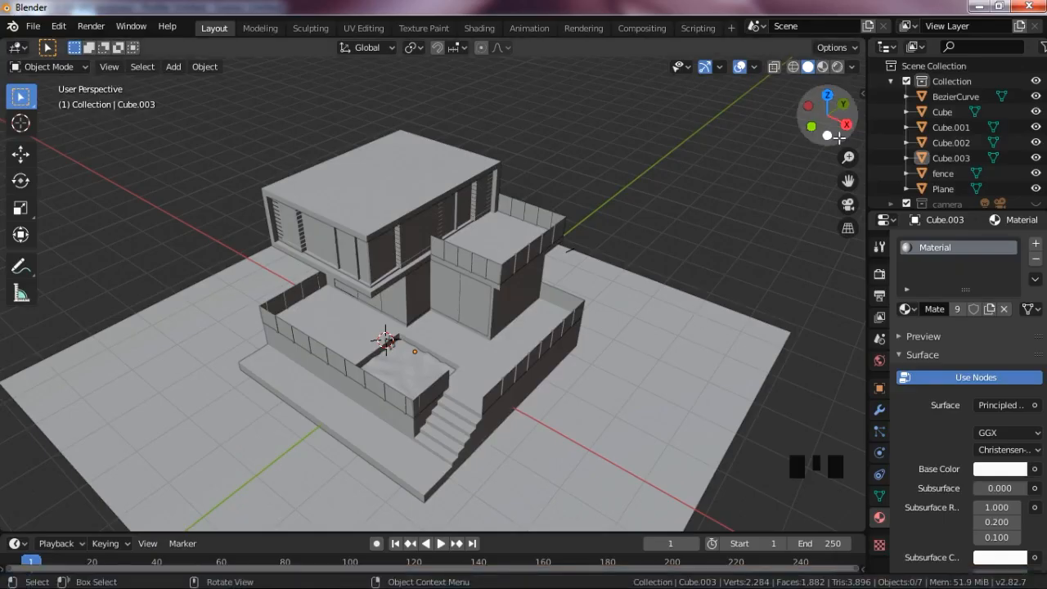
Step: Switch to Windows Photo Viewer, compare the home reference image with the model, and return to Blender
mouse_move(829, 117)
mouse_down()
mouse_move(814, 122)
mouse_move(859, 123)
mouse_move(826, 137)
mouse_up()
mouse_move(548, 585)
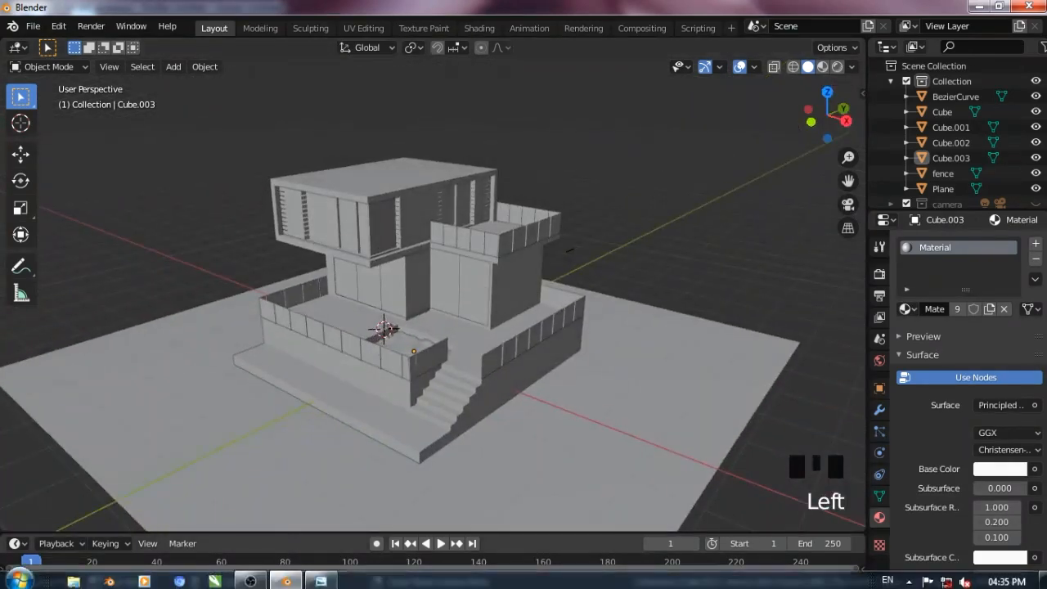
click(317, 579)
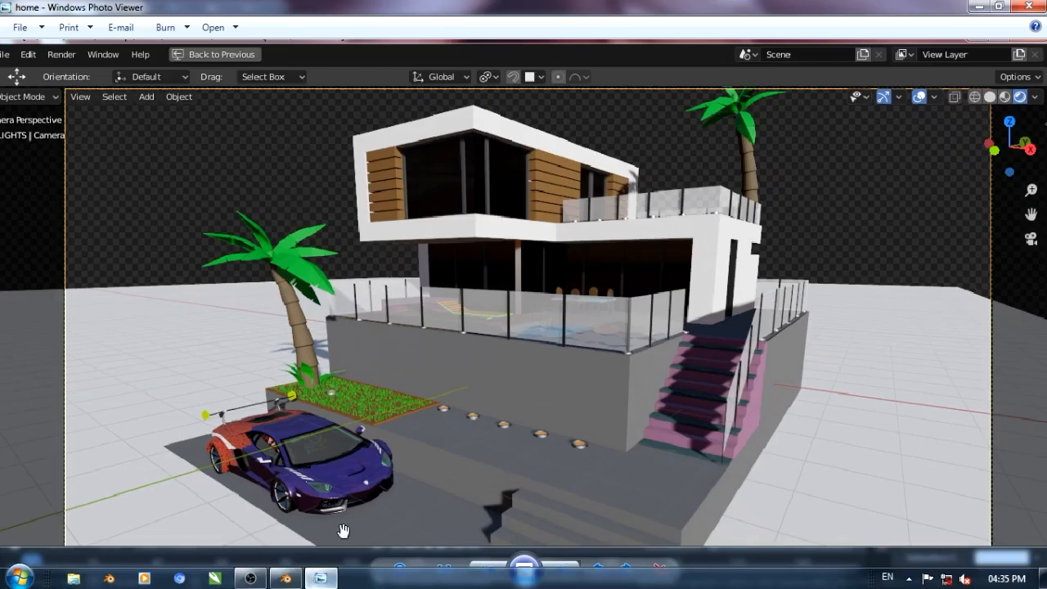
click(979, 7)
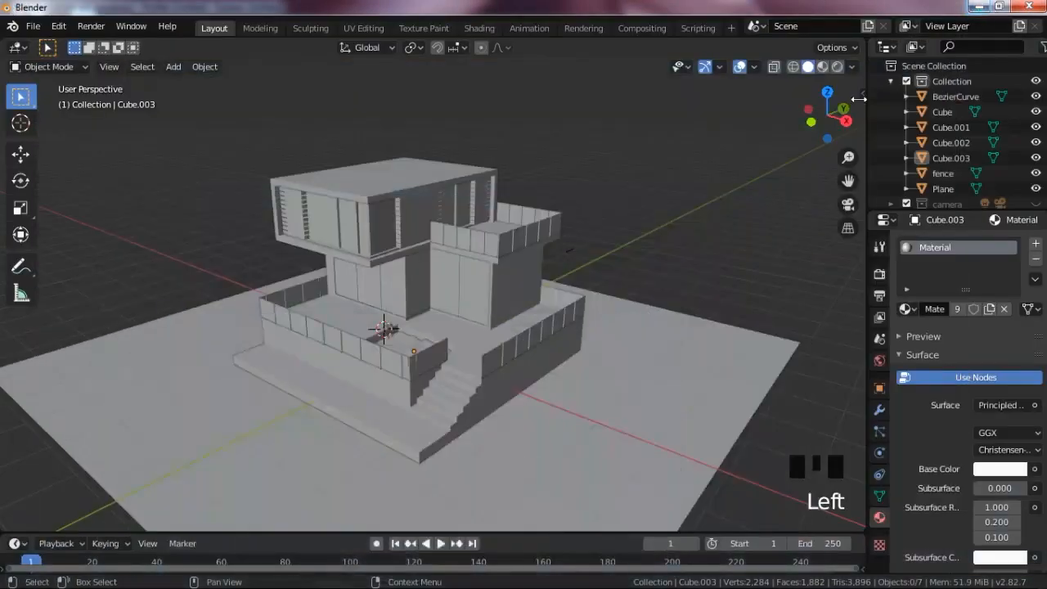
Step: Select the house body, check the home reference image in Windows Photo Viewer, and return to Blender
scroll(610, 202, up, 3)
click(469, 217)
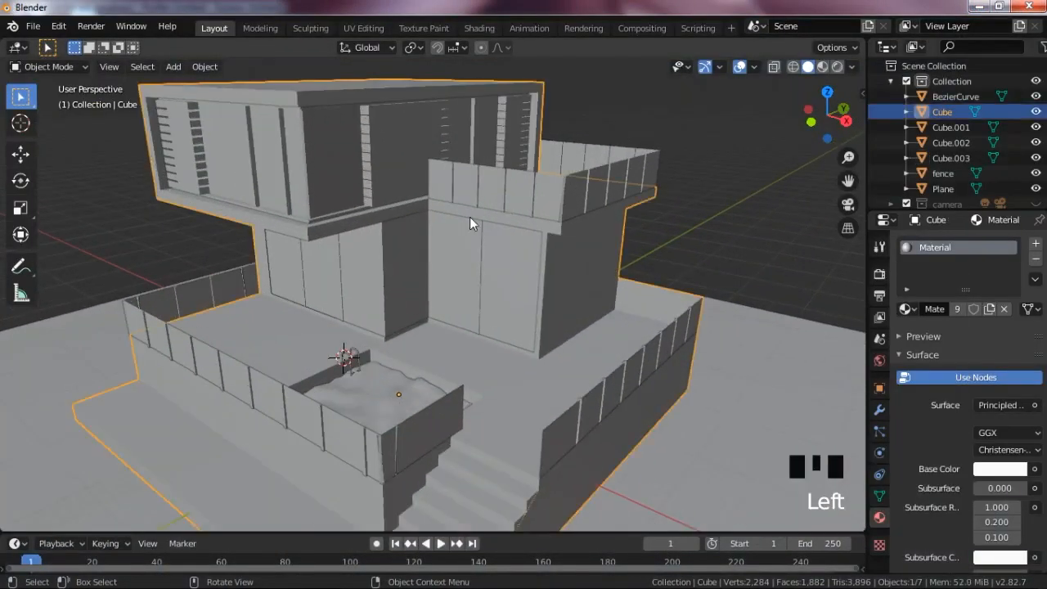
mouse_move(448, 577)
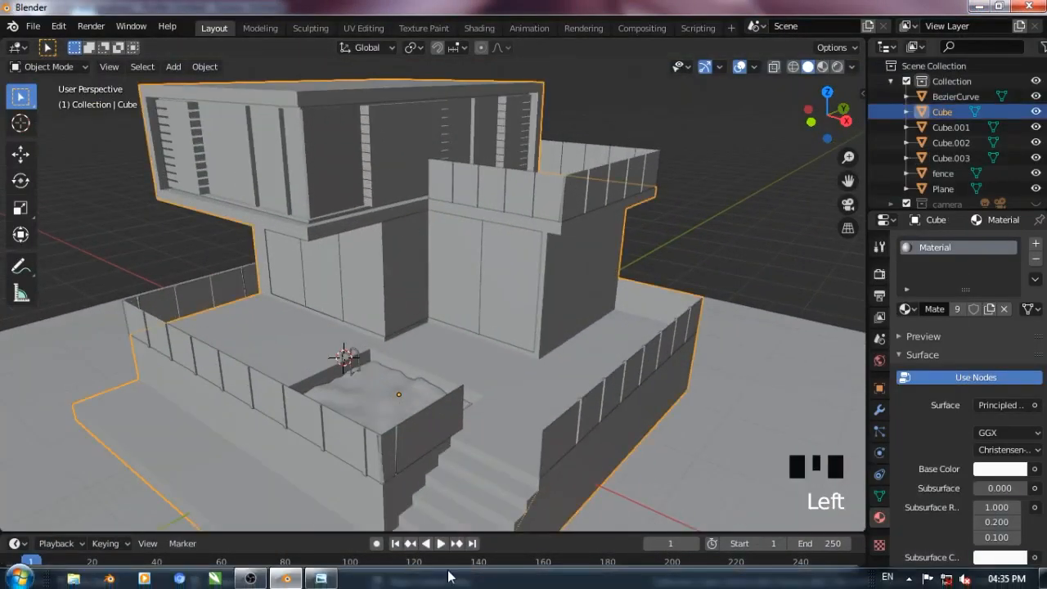
click(320, 579)
scroll(446, 188, up, 2)
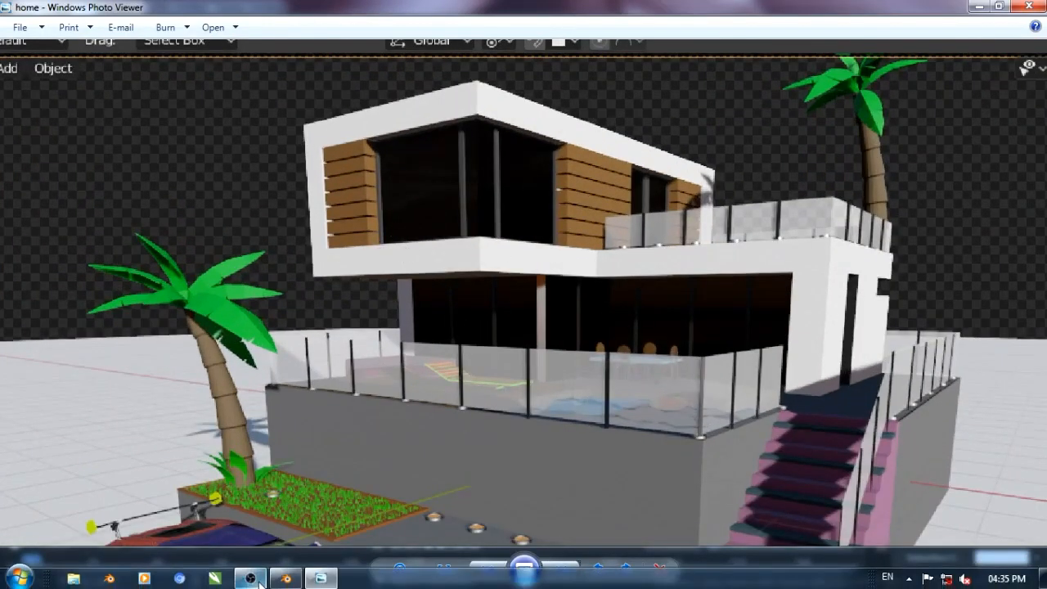
click(278, 579)
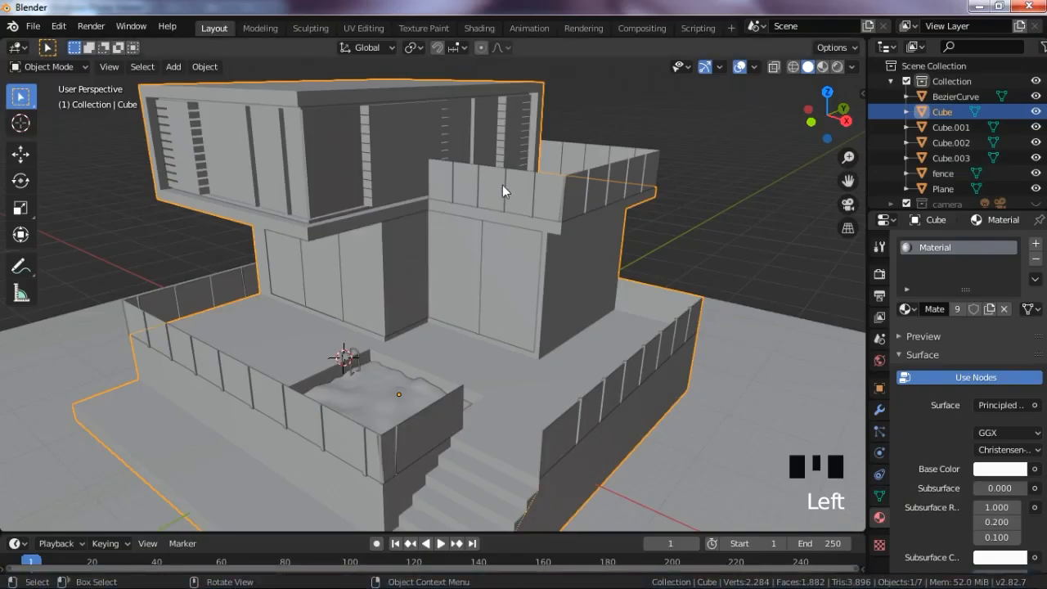
Step: In Edit Mode, lower all underside edges of the upper-floor slab along Z to thicken it, then return to Object Mode
key(Tab)
scroll(545, 200, up, 2)
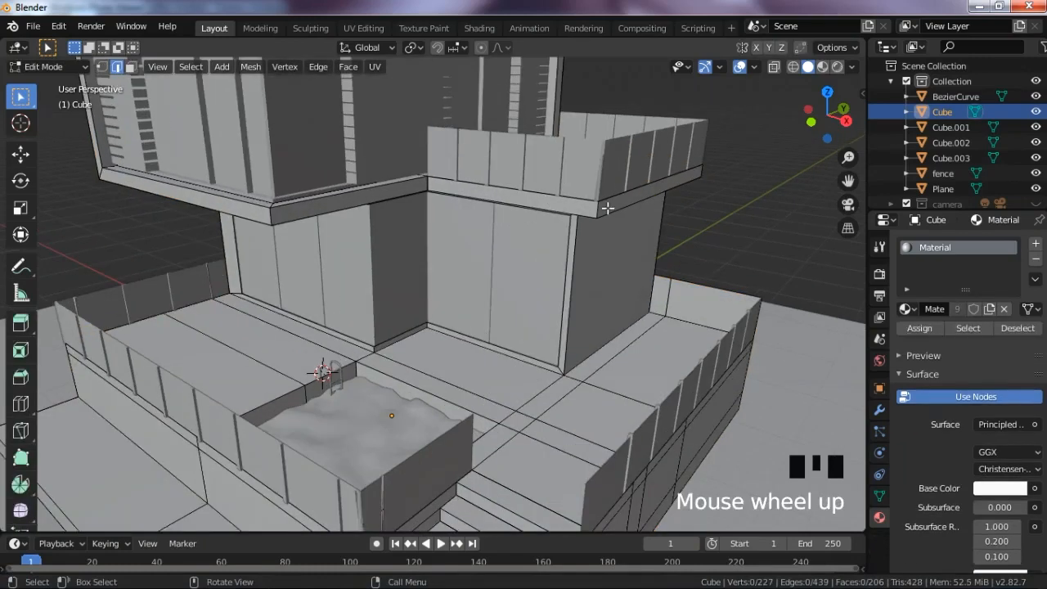
alt+click(530, 207)
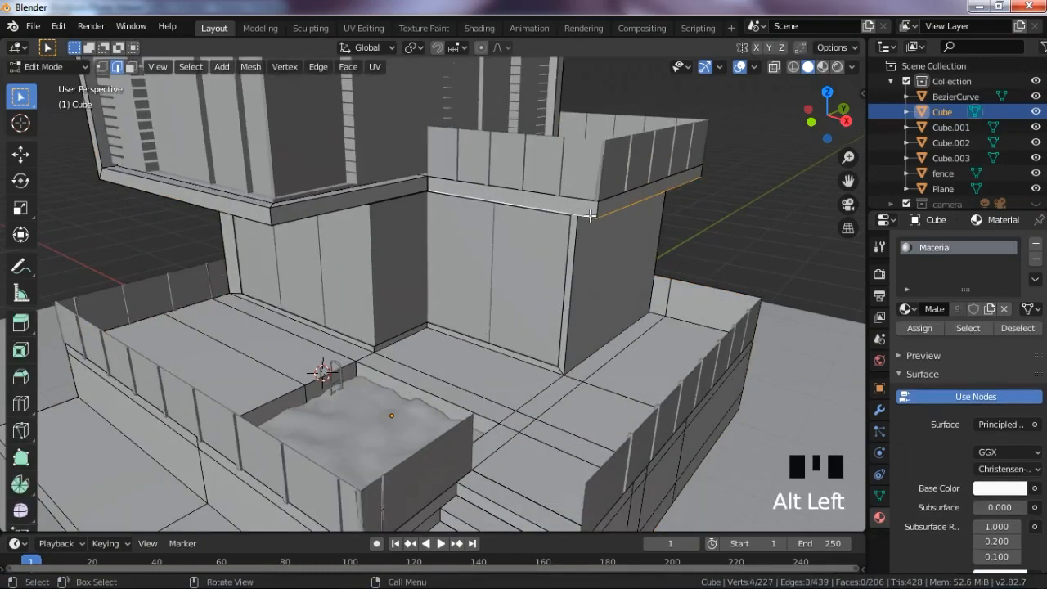
key(KP_4)
key(KP_1)
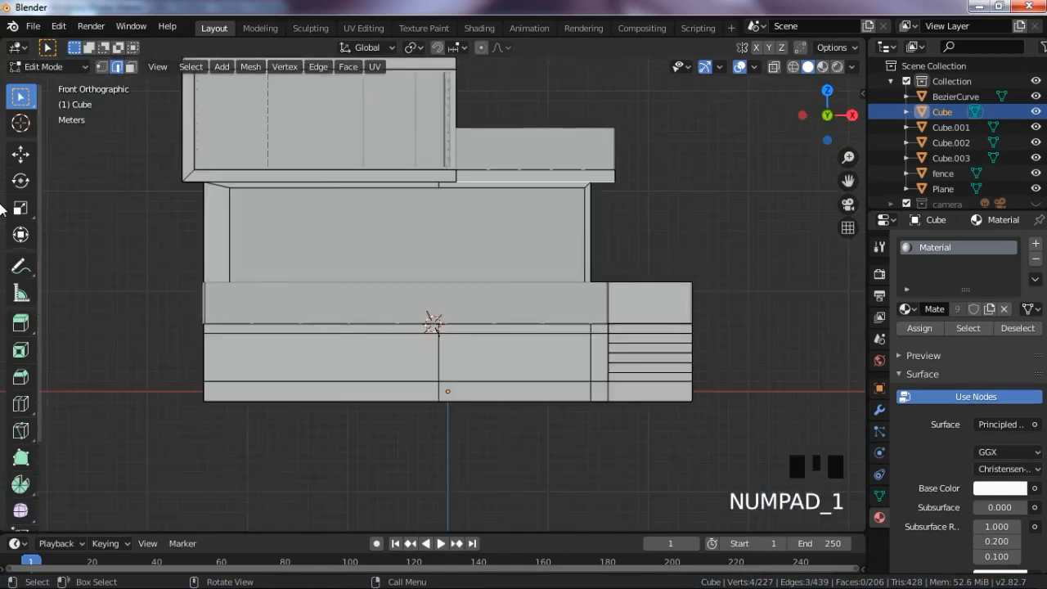
key(alt+z)
key(alt+z)
drag(115, 151, 717, 159)
key(g)
key(z)
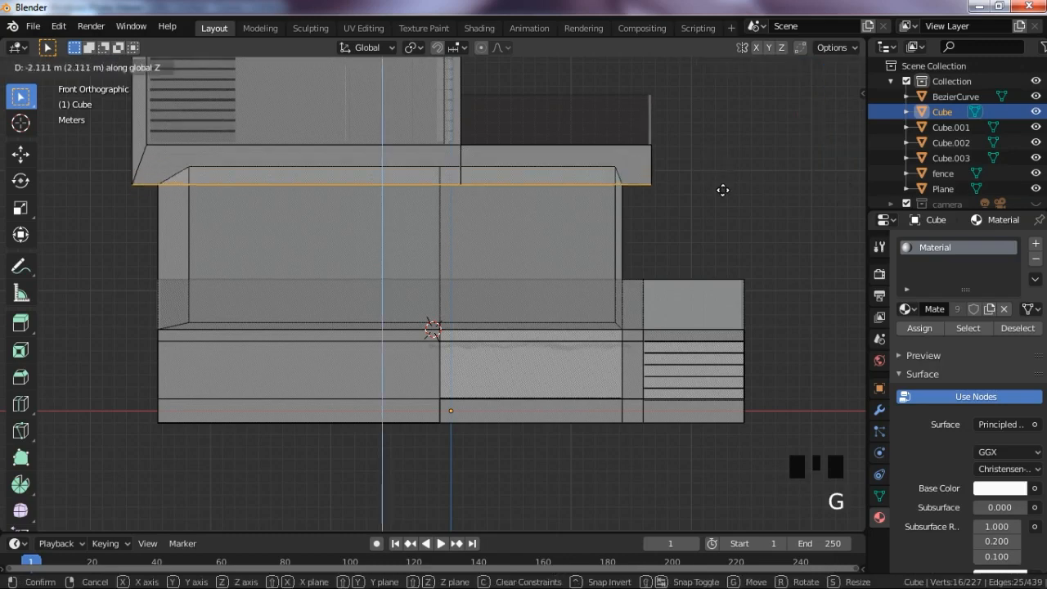
click(727, 199)
key(Tab)
key(alt+z)
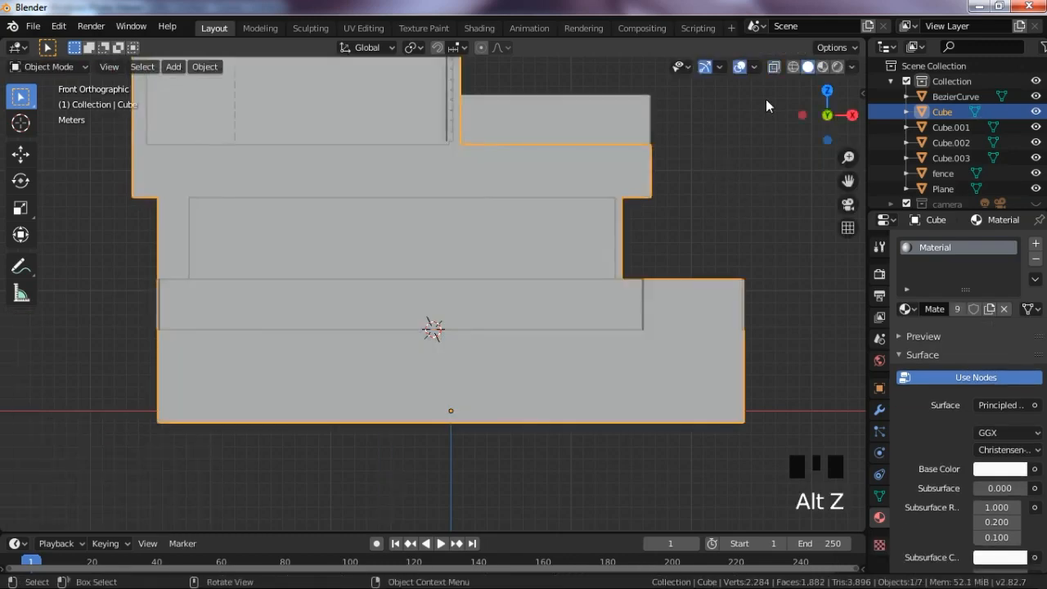
Step: Back in Edit Mode, raise the slab's selected underside edges by about 1.18 m along Z
drag(824, 112, 763, 154)
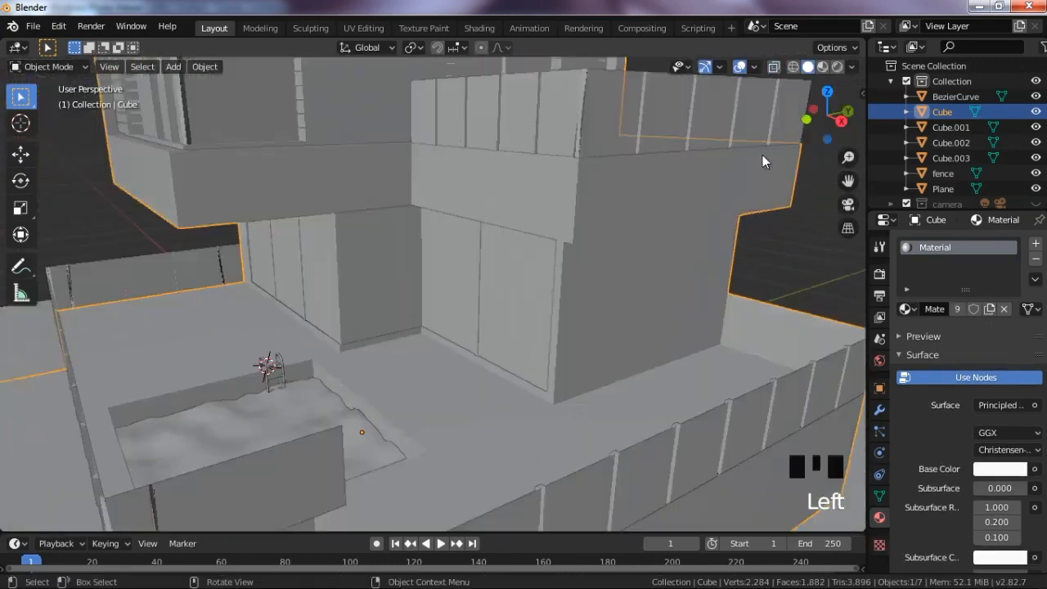
scroll(708, 208, down, 3)
scroll(708, 208, up, 3)
key(Tab)
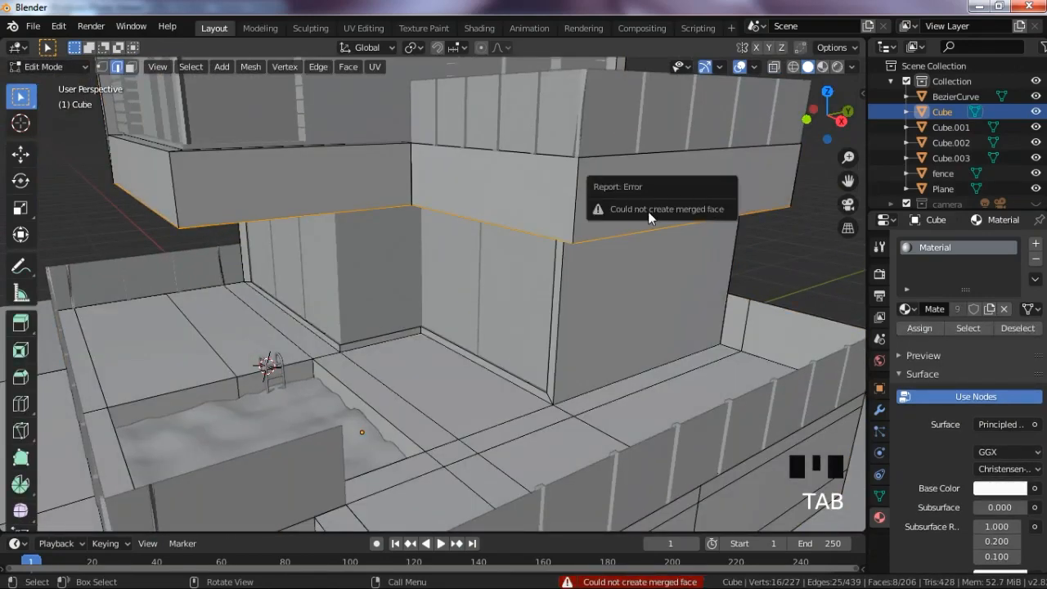
key(g)
key(z)
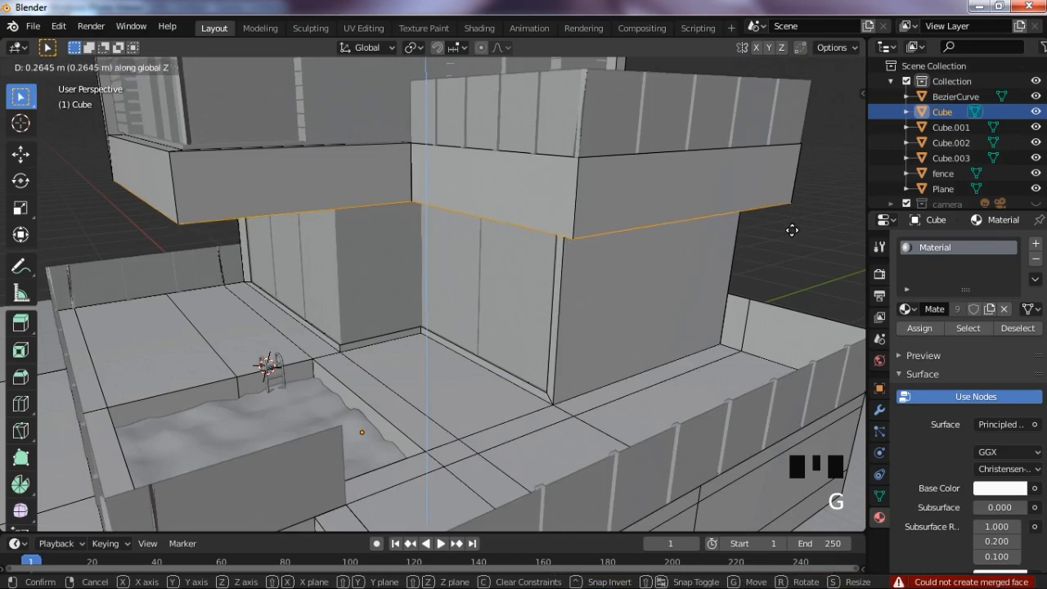
click(791, 222)
scroll(741, 243, down, 3)
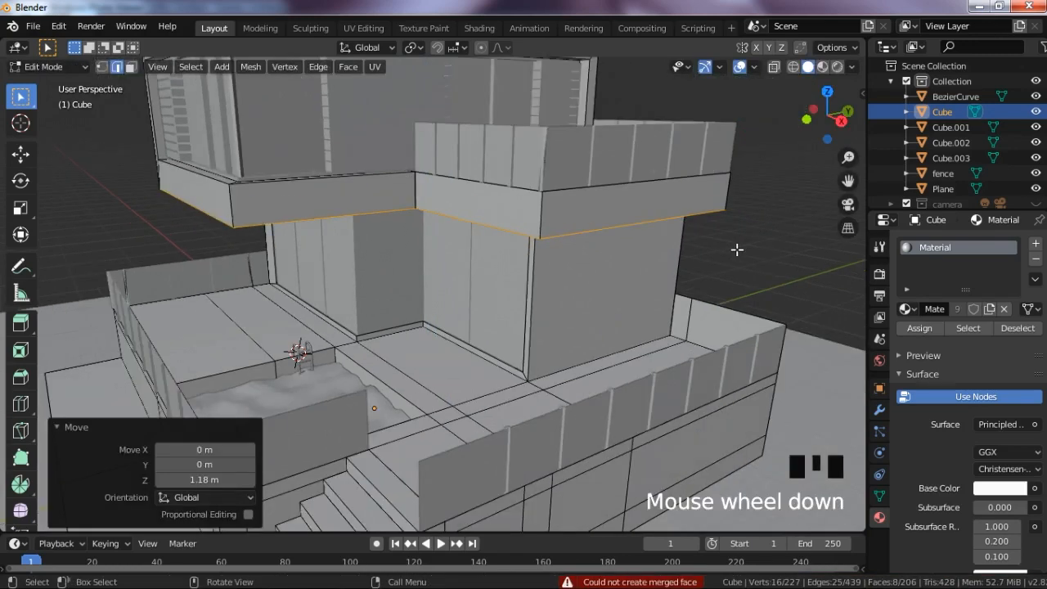
Step: From the front view, select the roof's top edges and raise them by about 1.11 m along Z
key(KP_1)
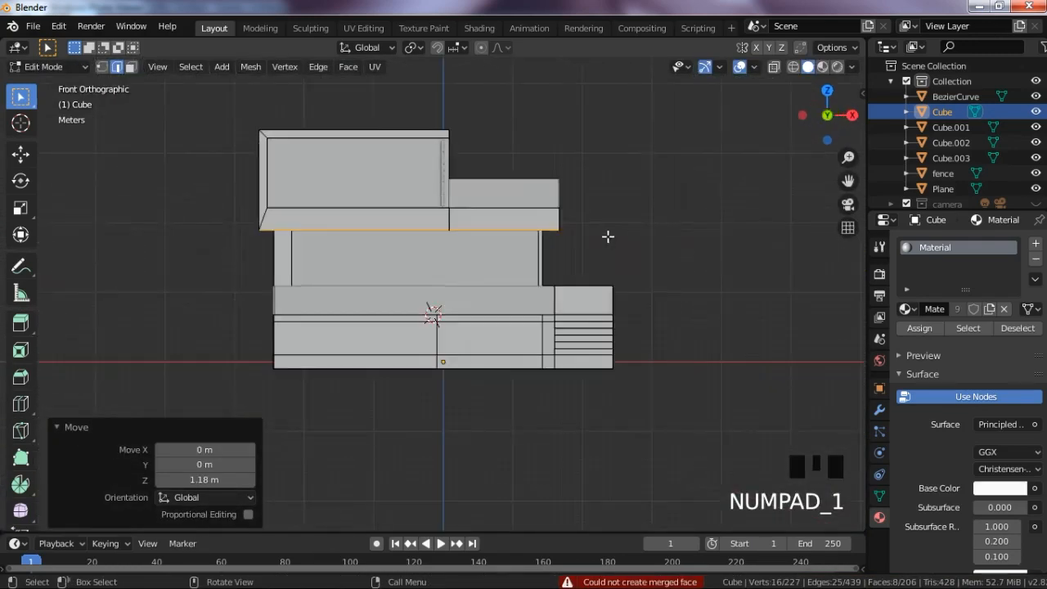
key(alt+z)
drag(249, 103, 510, 138)
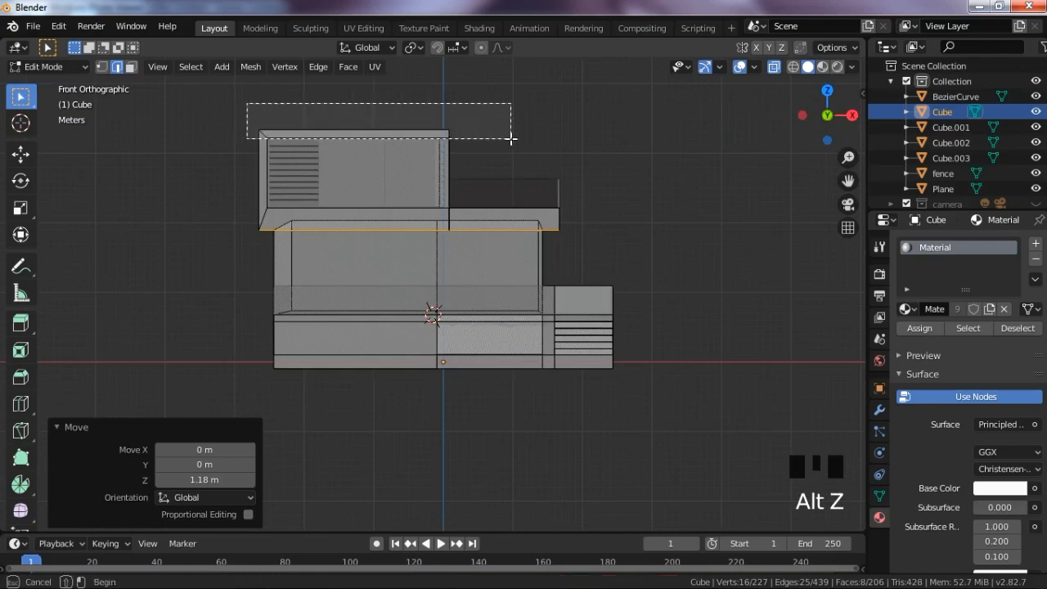
drag(491, 135, 493, 136)
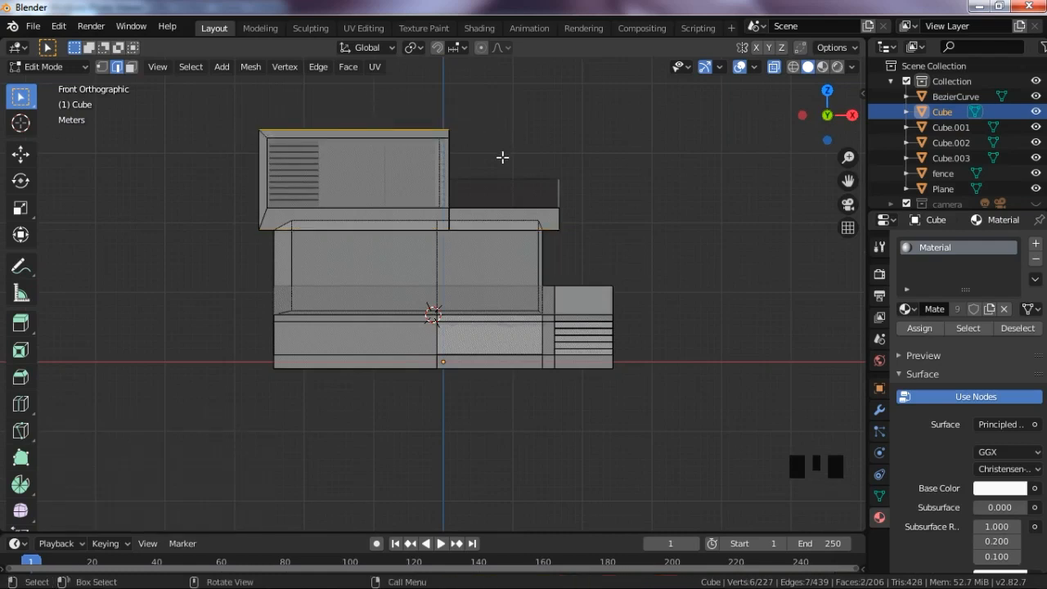
key(g)
key(z)
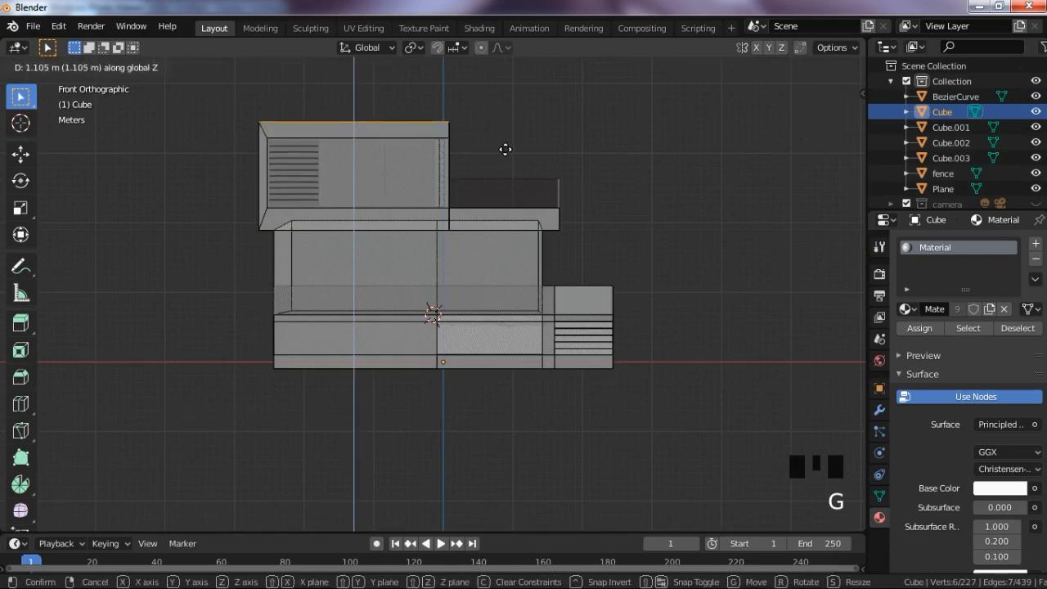
click(505, 150)
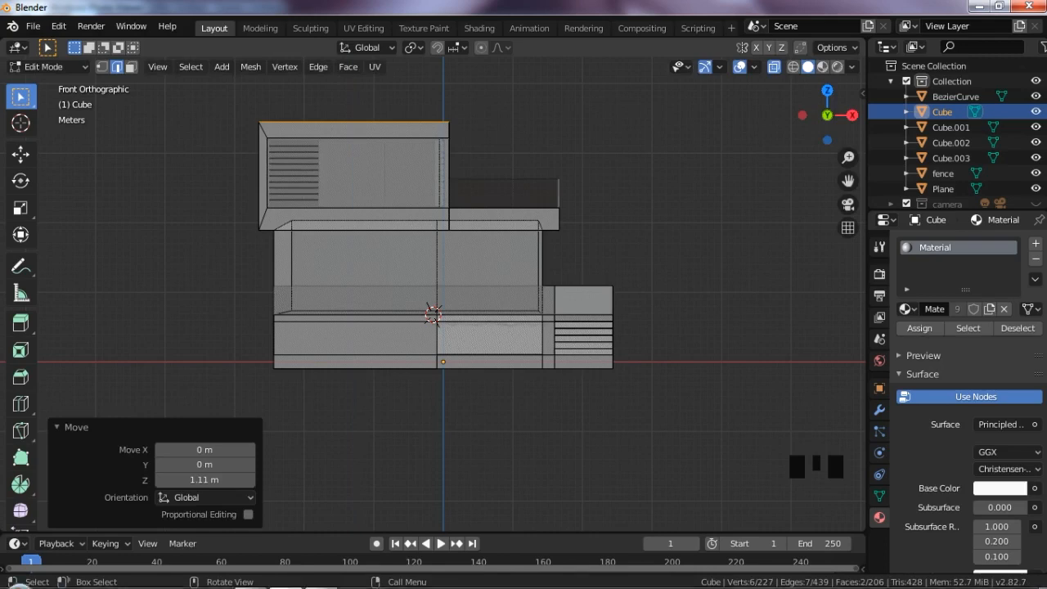
mouse_move(219, 578)
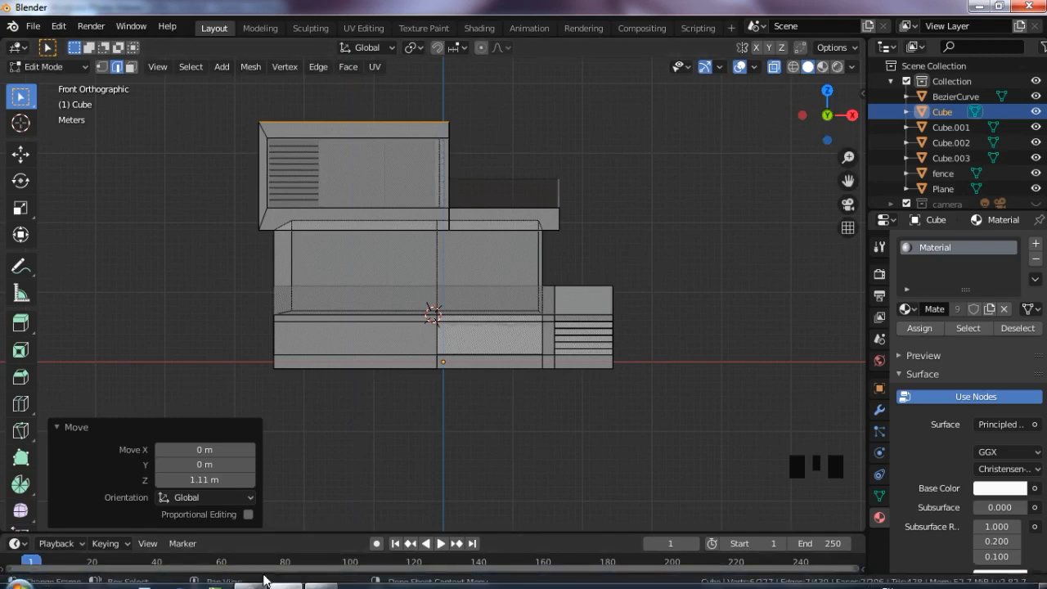
click(250, 578)
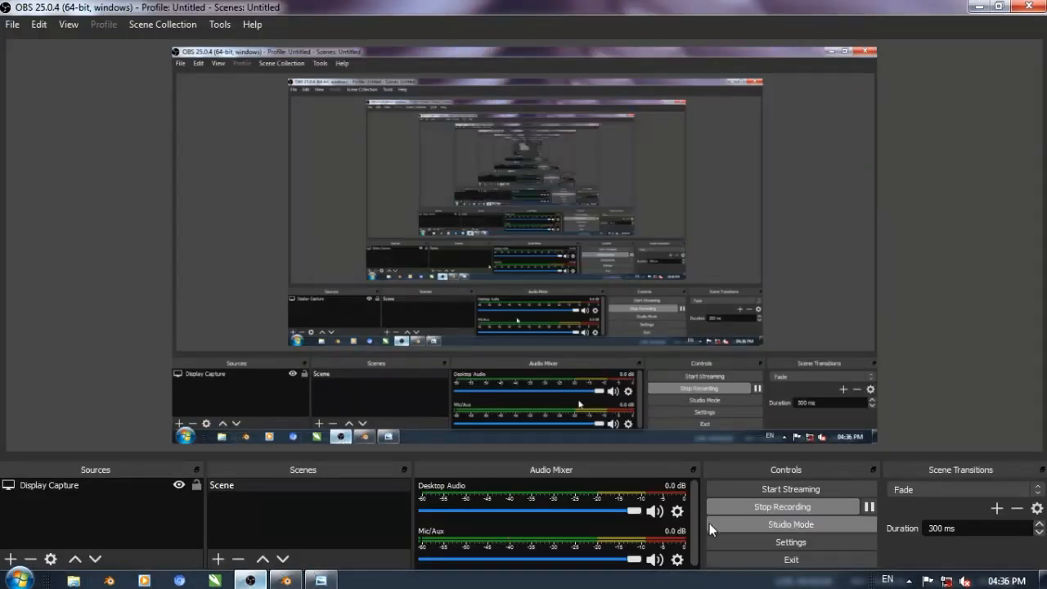
click(868, 506)
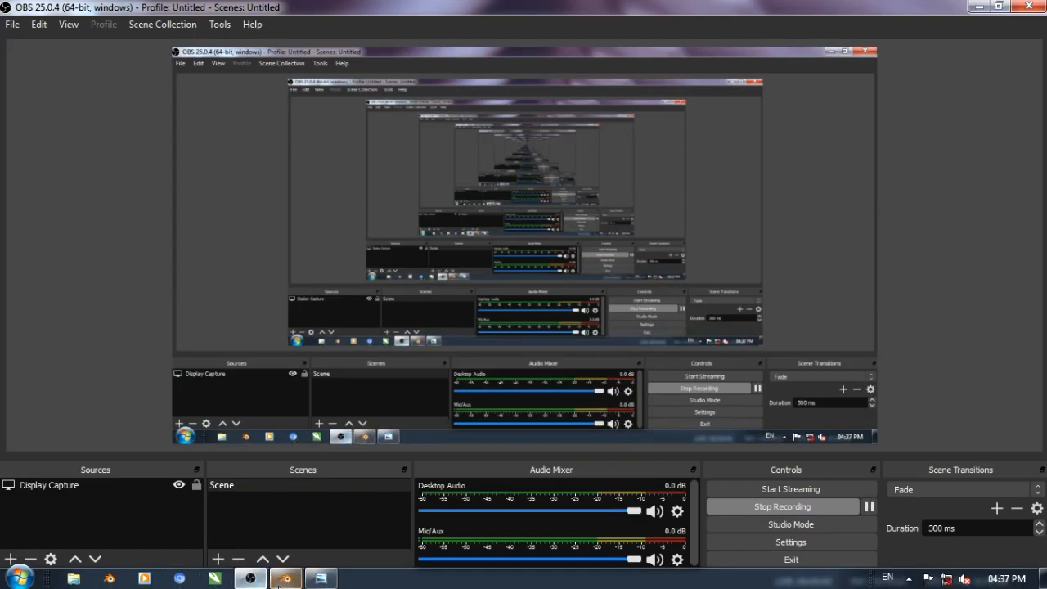
click(282, 578)
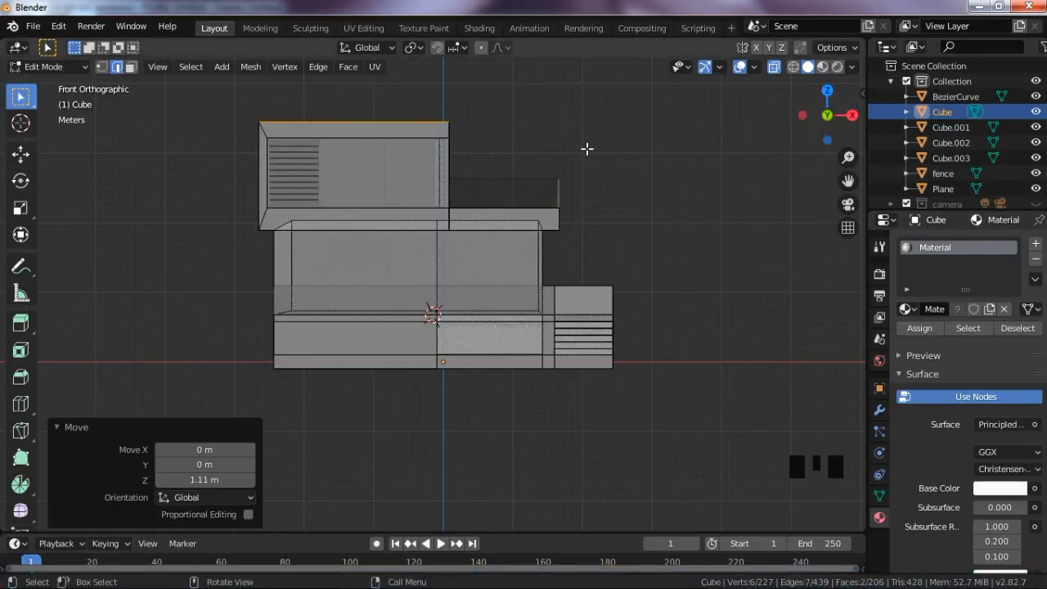
Step: Raise the roof's top edges slightly further along Z
key(g)
key(z)
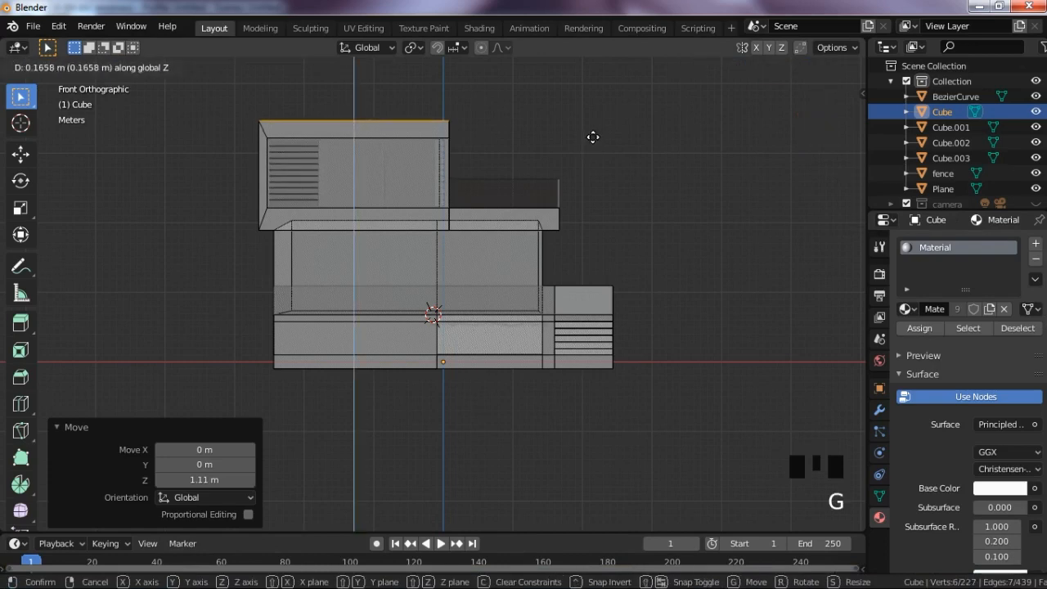
click(590, 134)
Step: Move the outer side edges of the upper storey's frame about -1.55 m along X and return to Object Mode
drag(217, 102, 274, 274)
key(g)
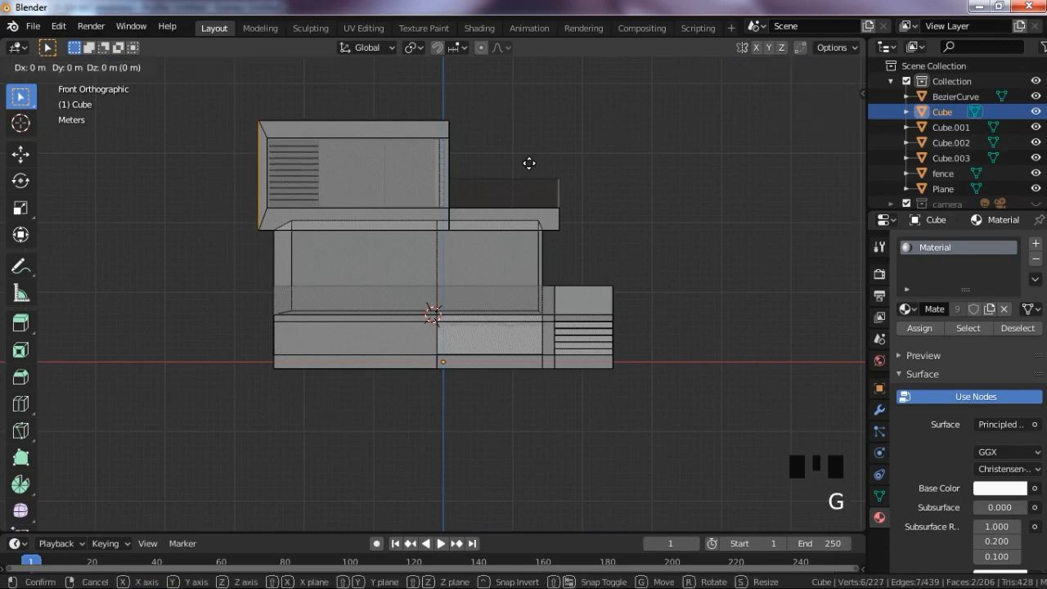
key(x)
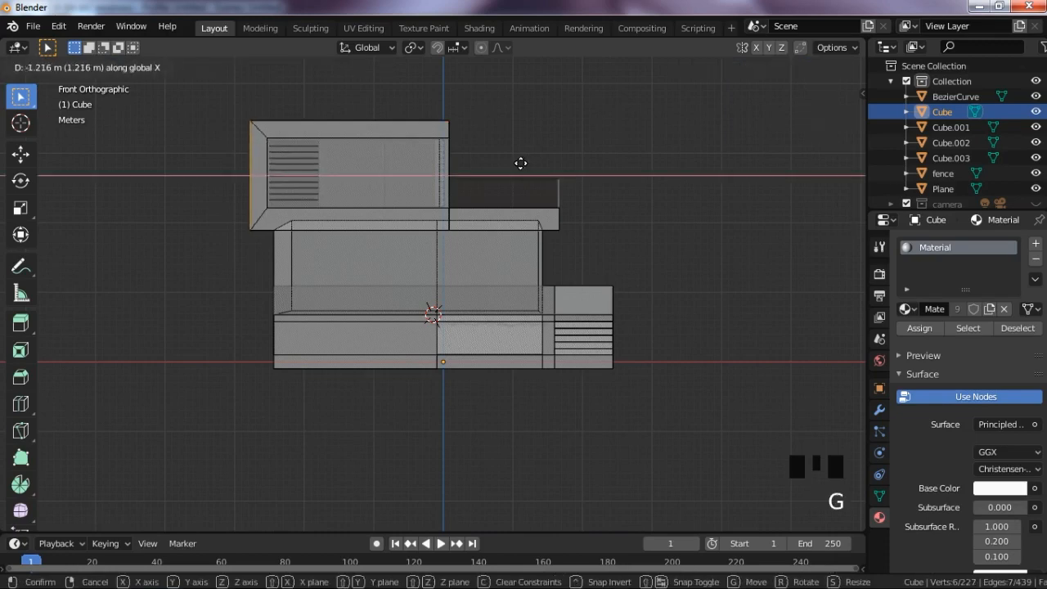
click(515, 163)
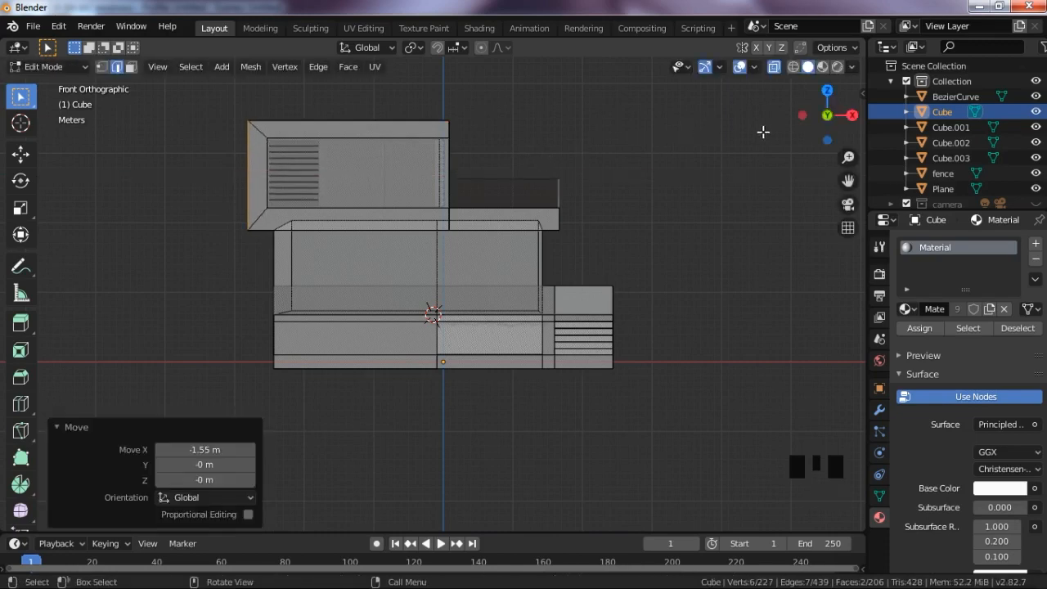
drag(827, 114, 760, 152)
key(alt+z)
key(Tab)
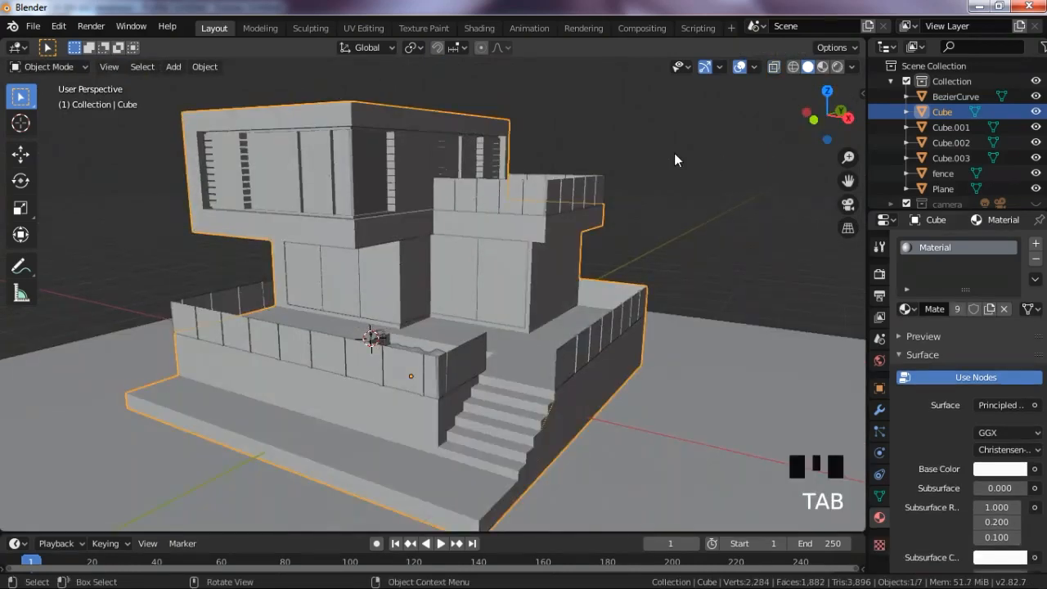
Step: Deselect the house body, compare its thickened upper storey with the reference image in Windows Photo Viewer, and return to Blender
click(674, 153)
drag(813, 120, 763, 151)
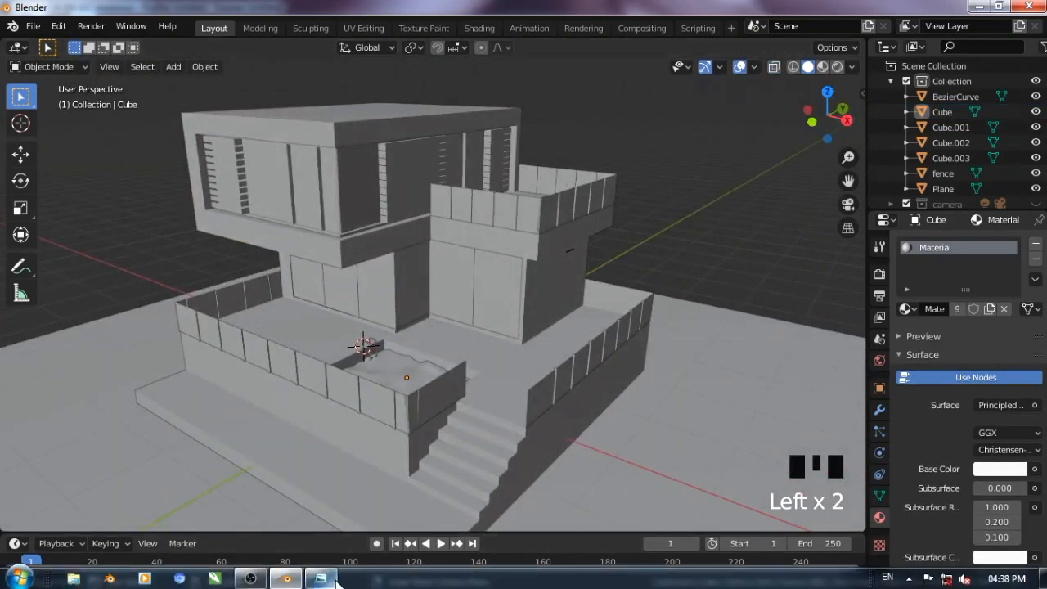
click(333, 580)
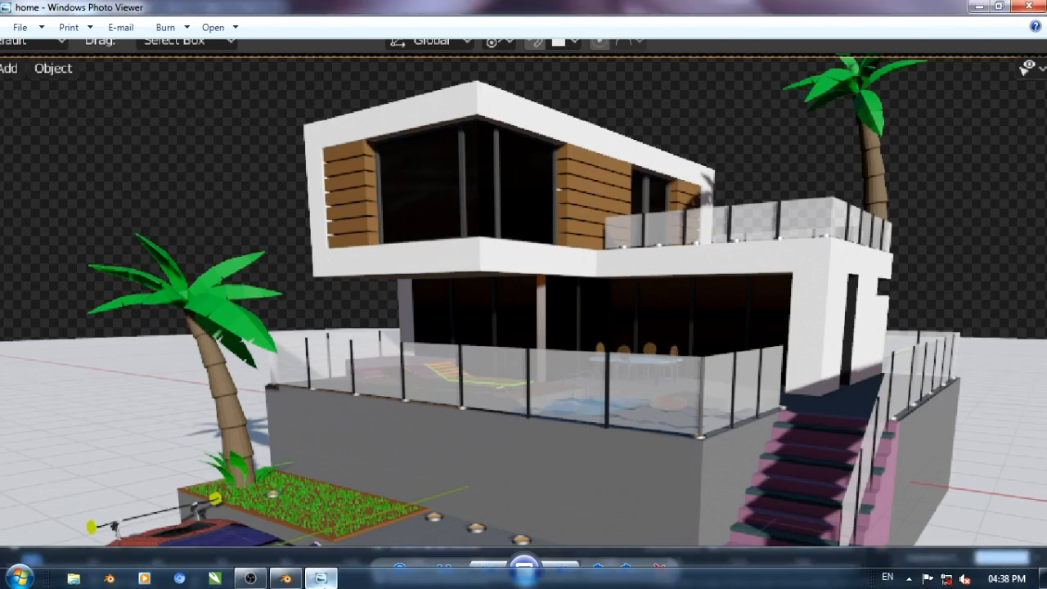
click(320, 579)
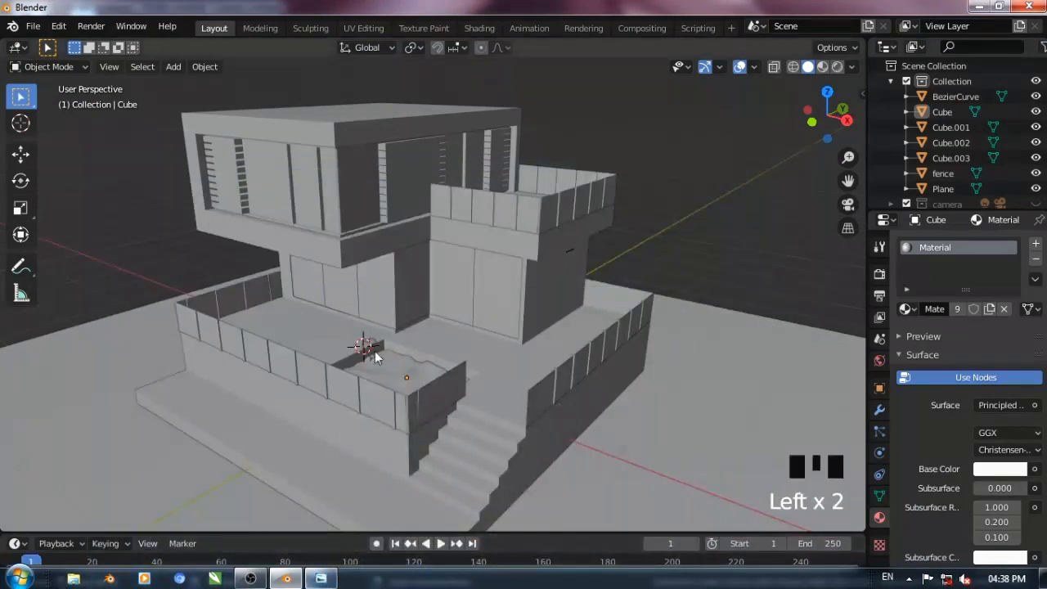
Step: Select the upper-floor window object and examine its mesh, then inspect the pool terrace, railings and front stairs
scroll(368, 290, up, 2)
click(199, 157)
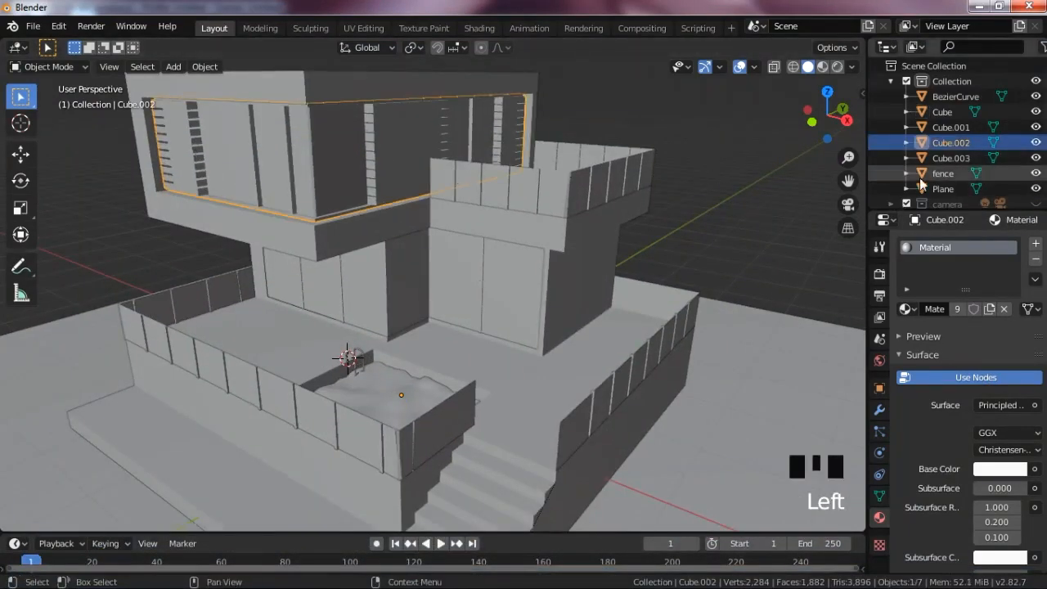
drag(848, 180, 932, 197)
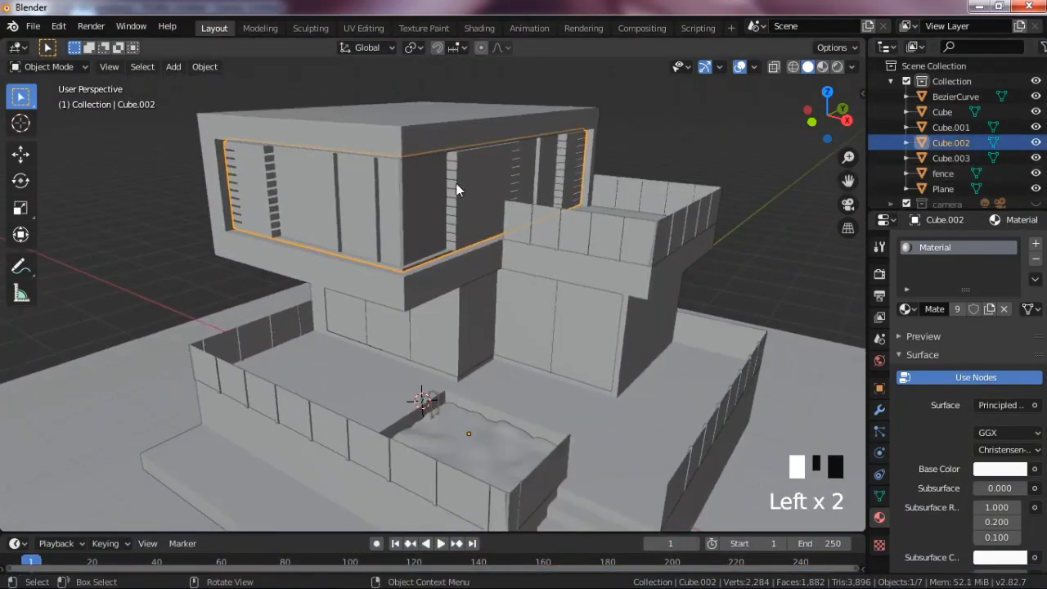
key(Tab)
scroll(681, 219, up, 1)
scroll(682, 220, down, 4)
key(Tab)
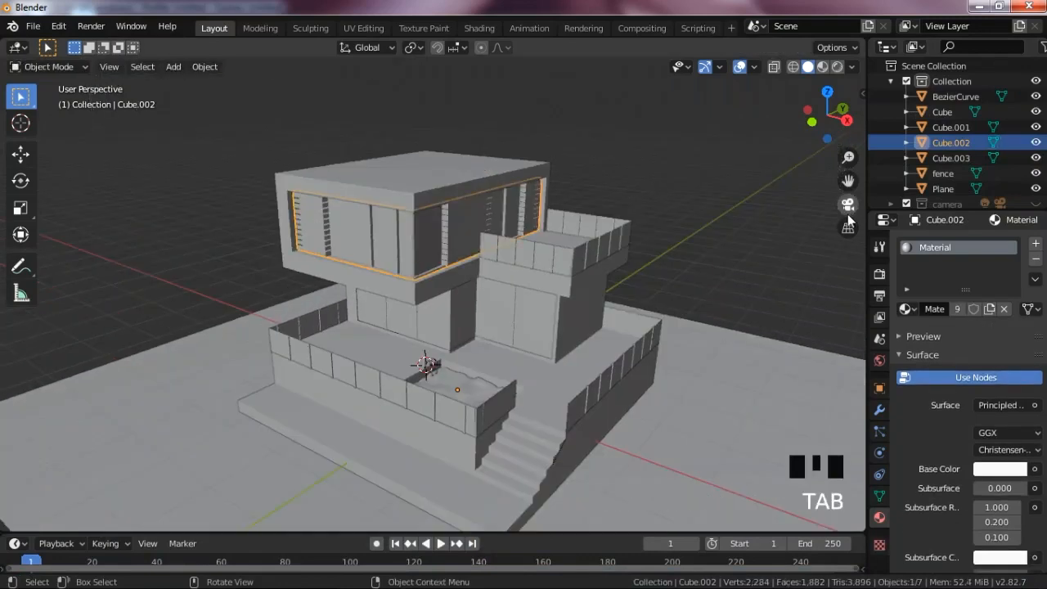
drag(850, 180, 833, 63)
scroll(586, 197, up, 2)
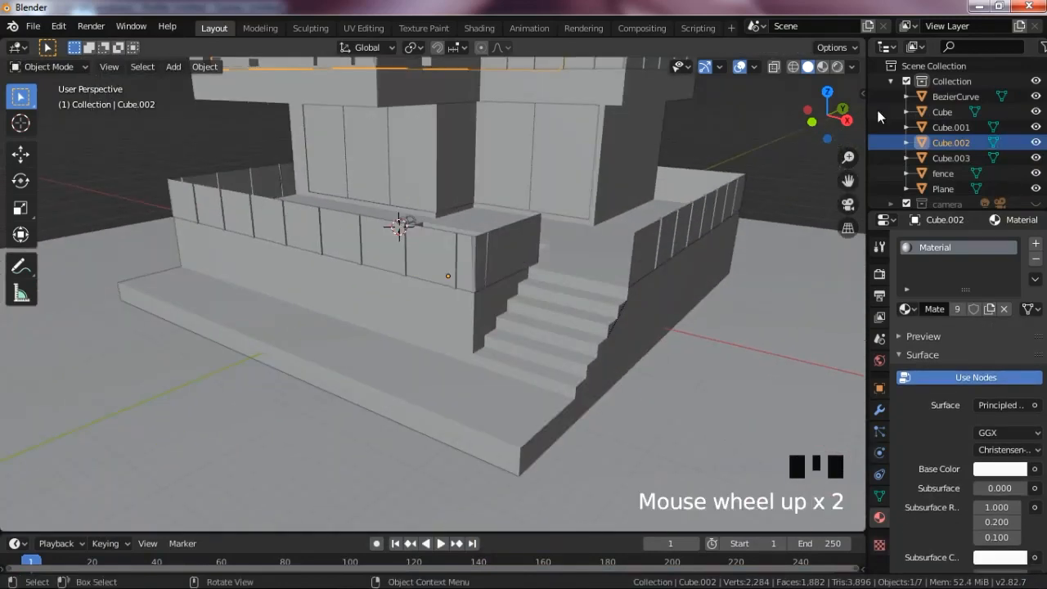
drag(834, 116, 828, 156)
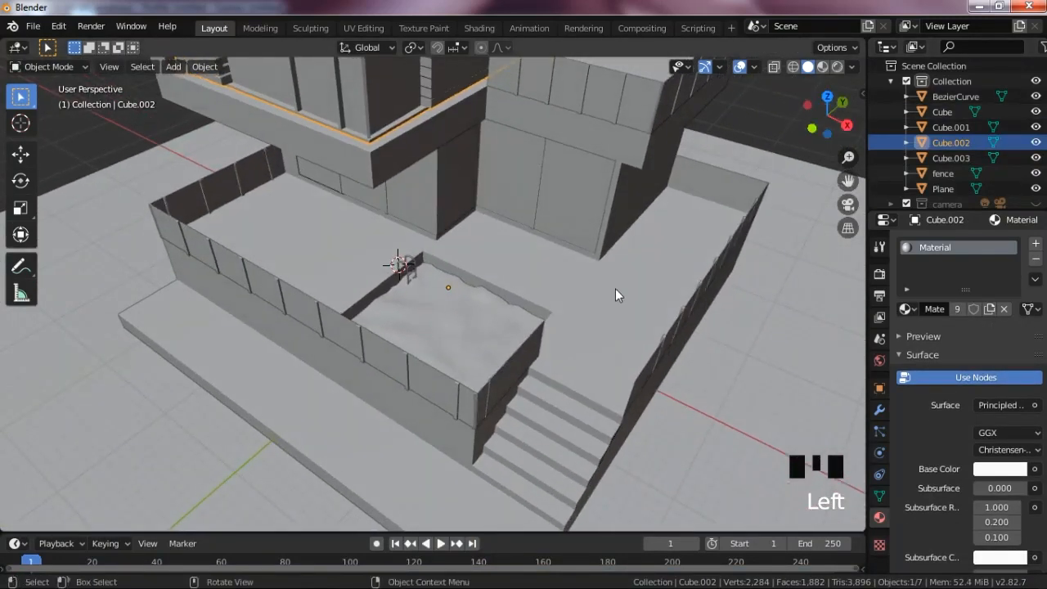
Step: Select the house body and place the 3D cursor on the terrace floor between the pool and the ground-floor glass doors
click(481, 273)
scroll(539, 270, down, 5)
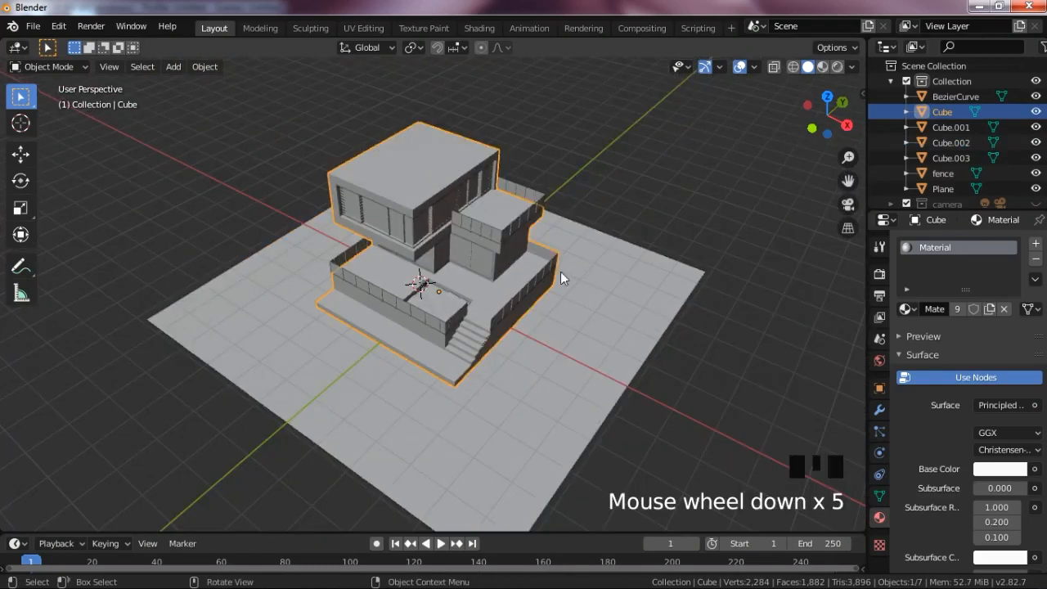
drag(848, 180, 827, 182)
scroll(650, 210, up, 4)
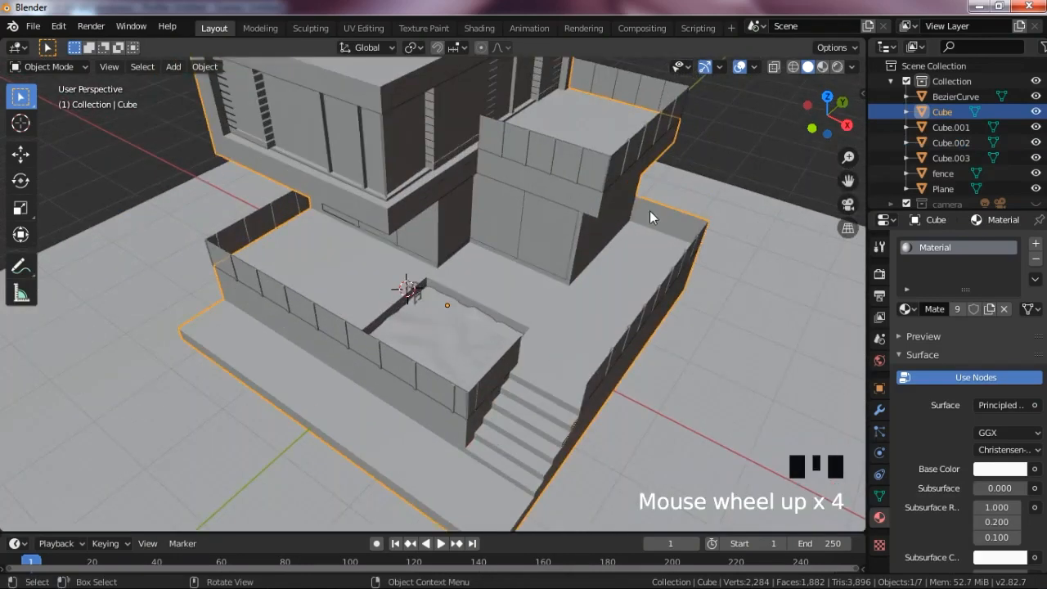
shift+right_click(489, 275)
scroll(506, 274, up, 3)
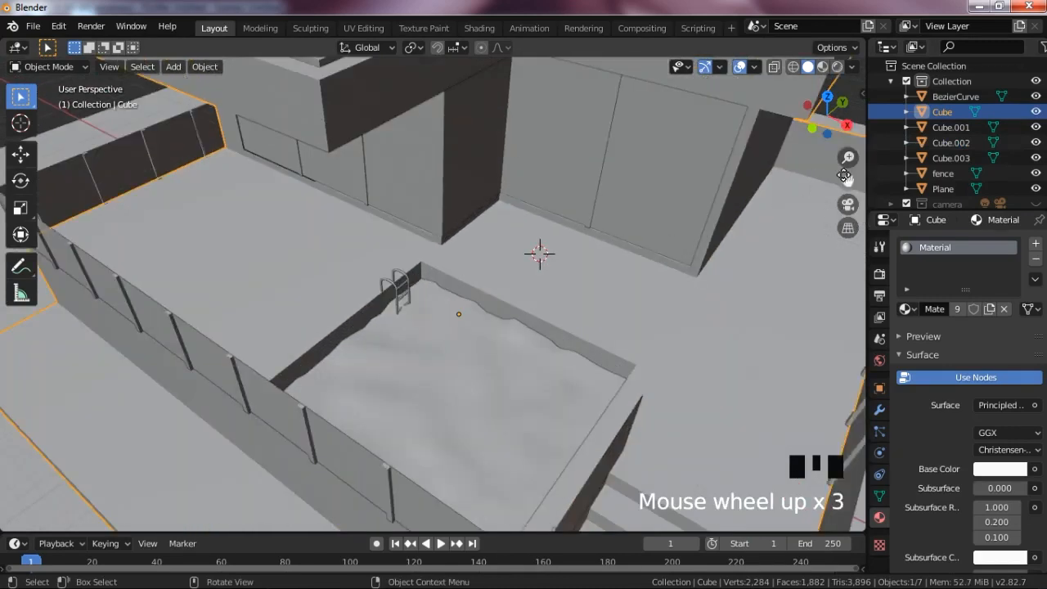
drag(844, 176, 0, 384)
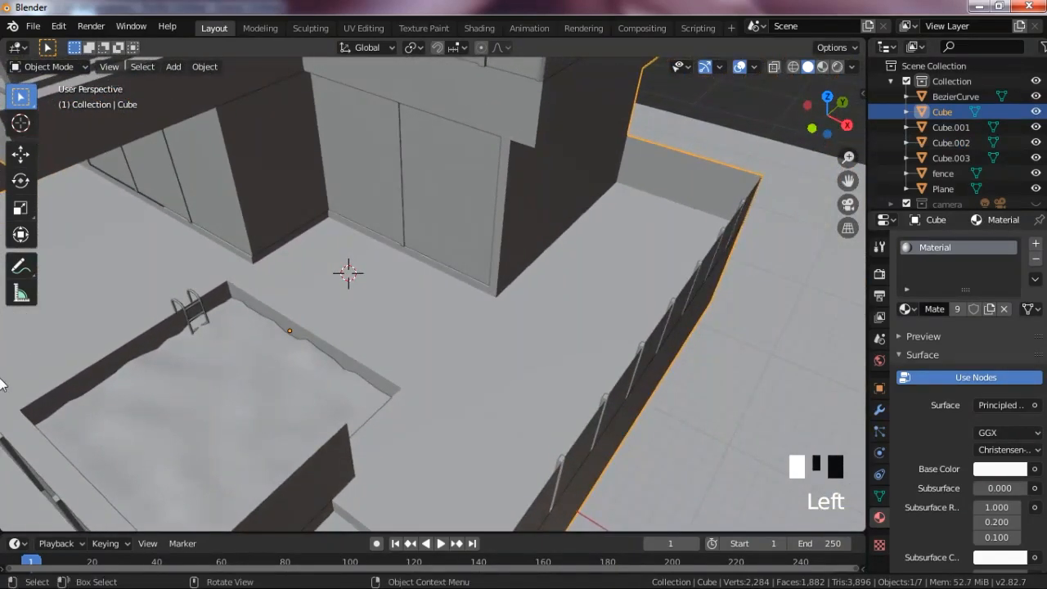
scroll(415, 253, up, 2)
scroll(414, 263, down, 4)
scroll(406, 258, up, 1)
key(Tab)
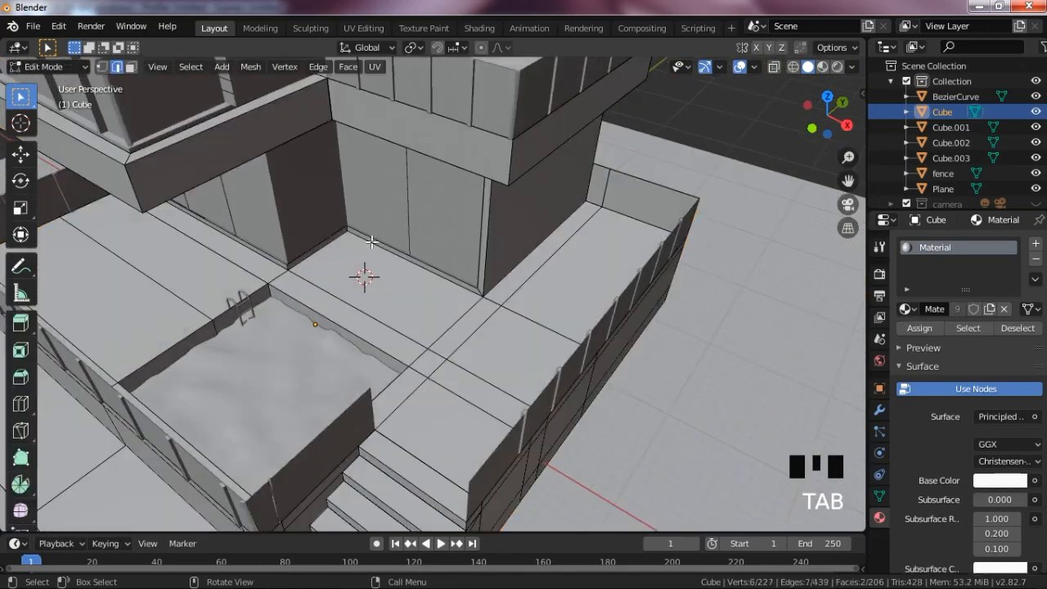
key(alt+z)
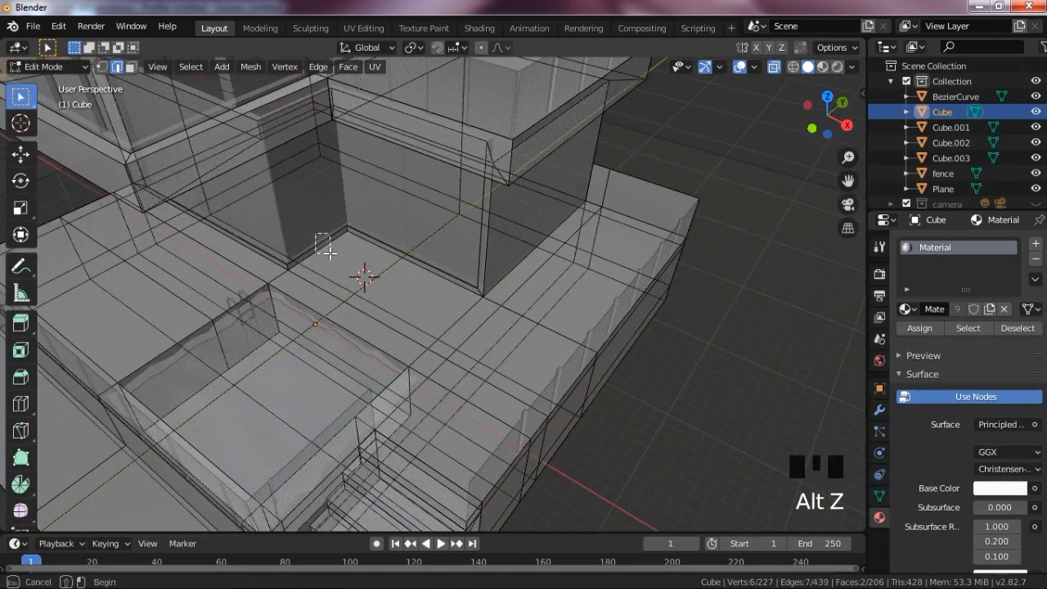
click(328, 248)
key(alt+z)
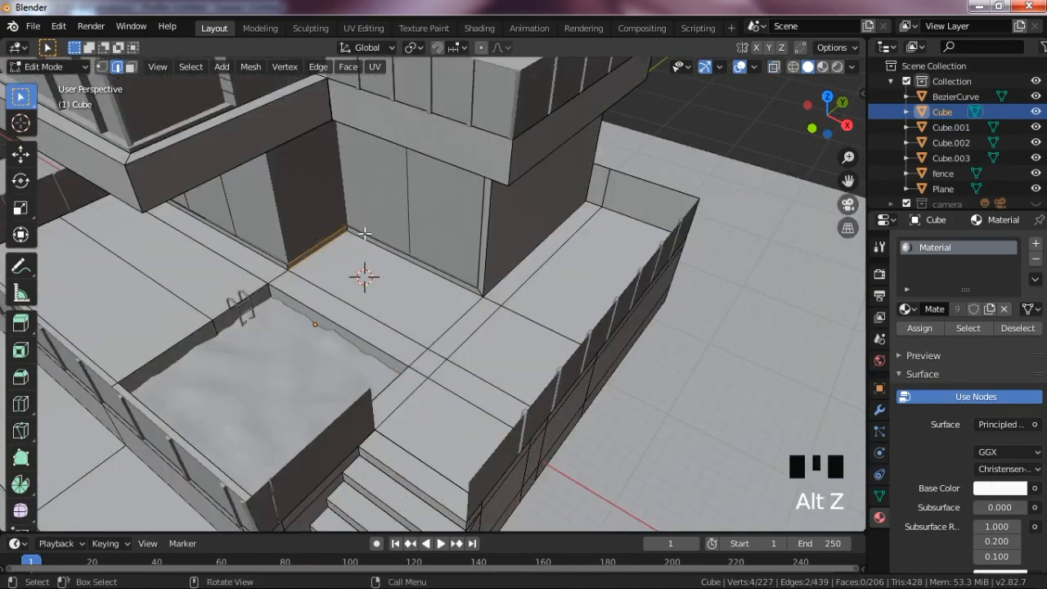
key(g)
key(x)
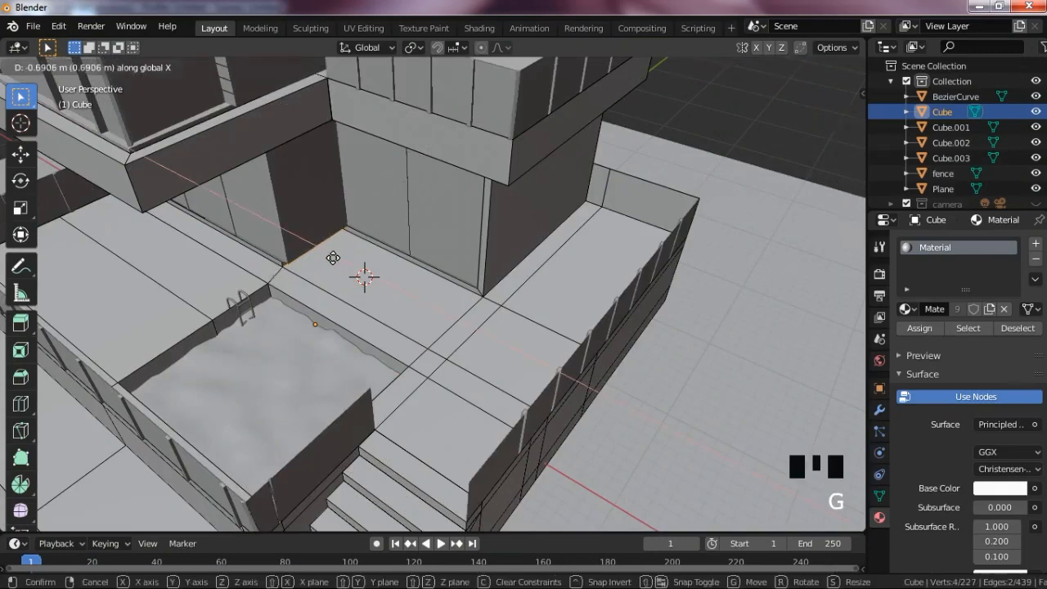
click(329, 257)
key(alt+z)
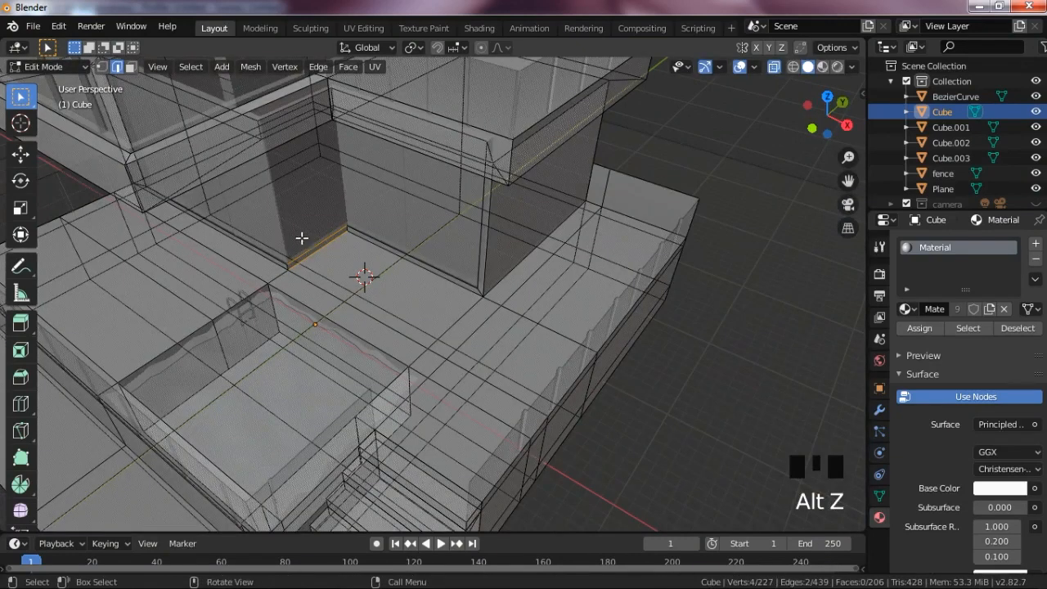
shift+click(321, 270)
key(Tab)
drag(826, 114, 769, 143)
key(alt+z)
Step: Add a 2 m cube at the 3D cursor on the terrace and flatten it to about 0.158 along Z
scroll(530, 215, up, 3)
scroll(524, 234, down, 4)
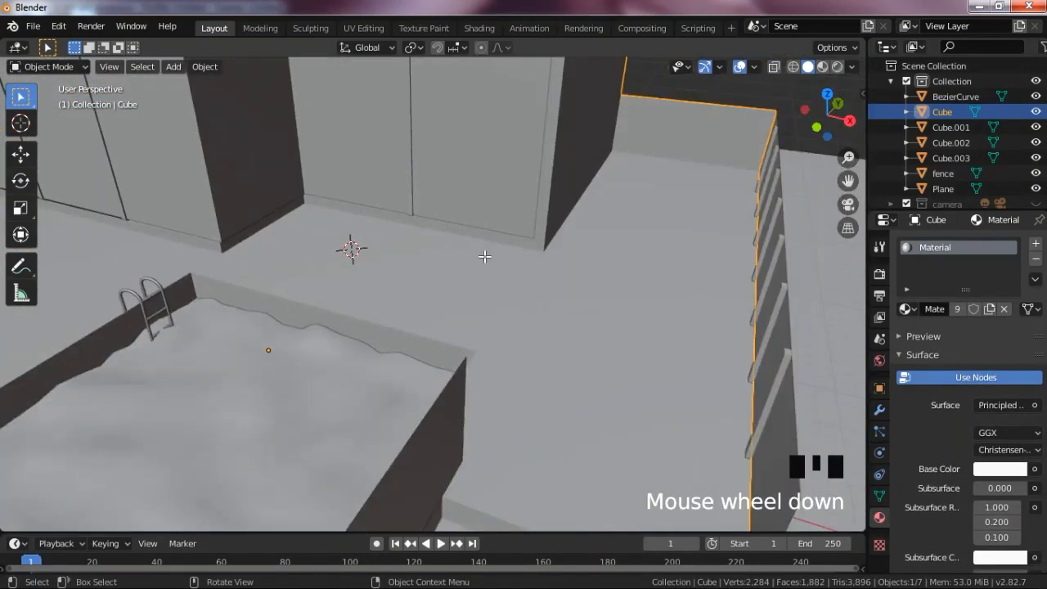
scroll(423, 232, up, 1)
key(shift+a)
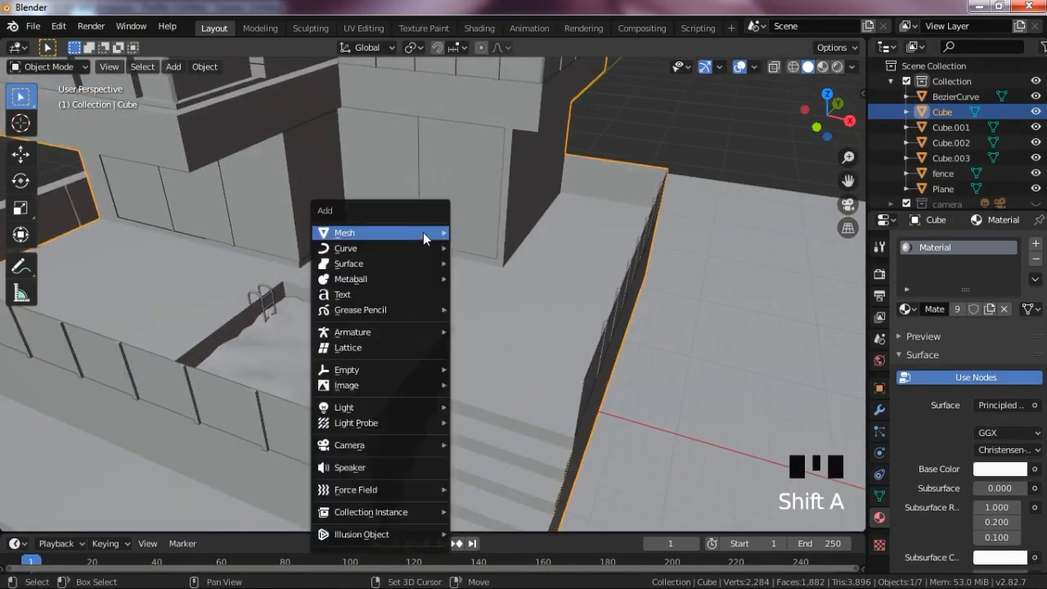
mouse_move(444, 232)
click(480, 247)
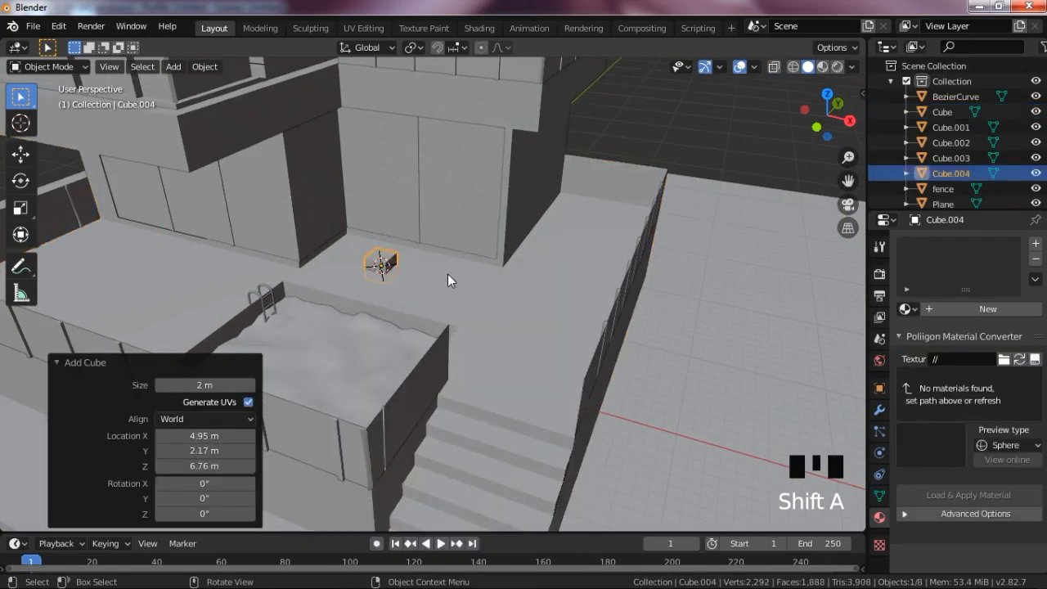
scroll(446, 274, up, 3)
key(KP_Decimal)
scroll(533, 245, down, 6)
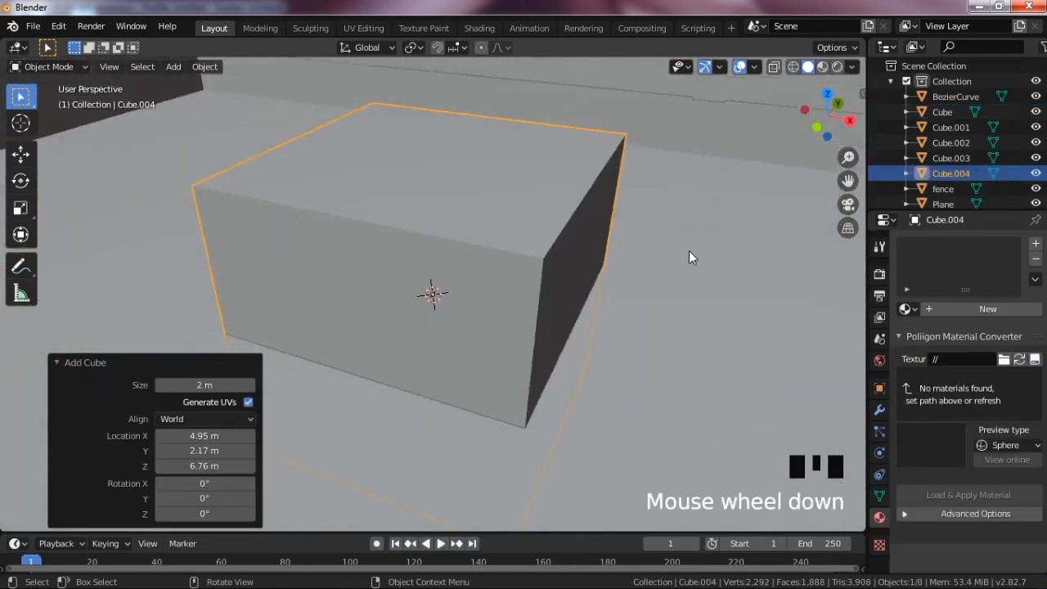
key(s)
key(z)
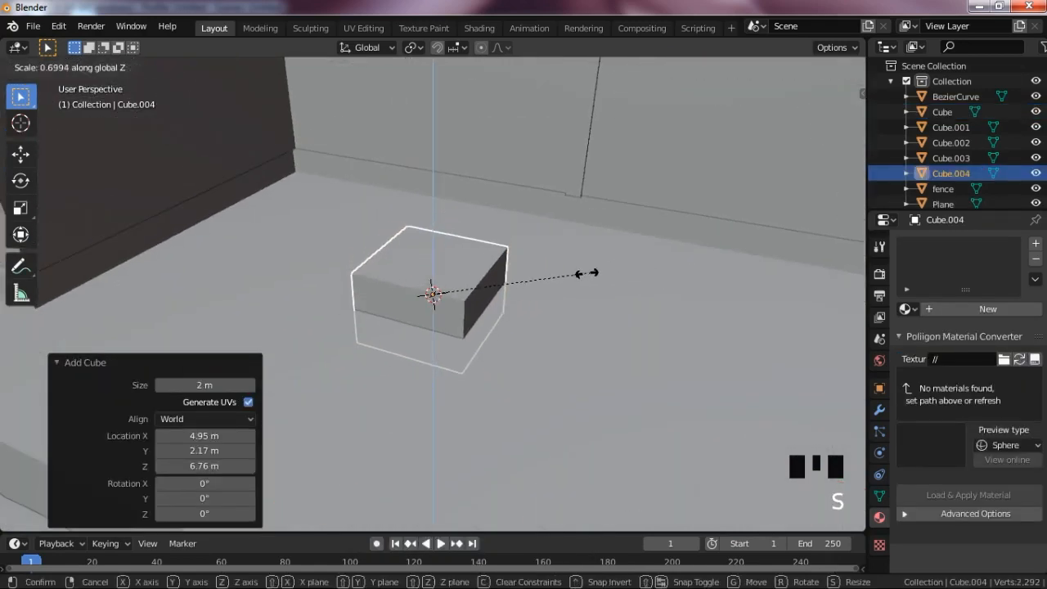
click(478, 293)
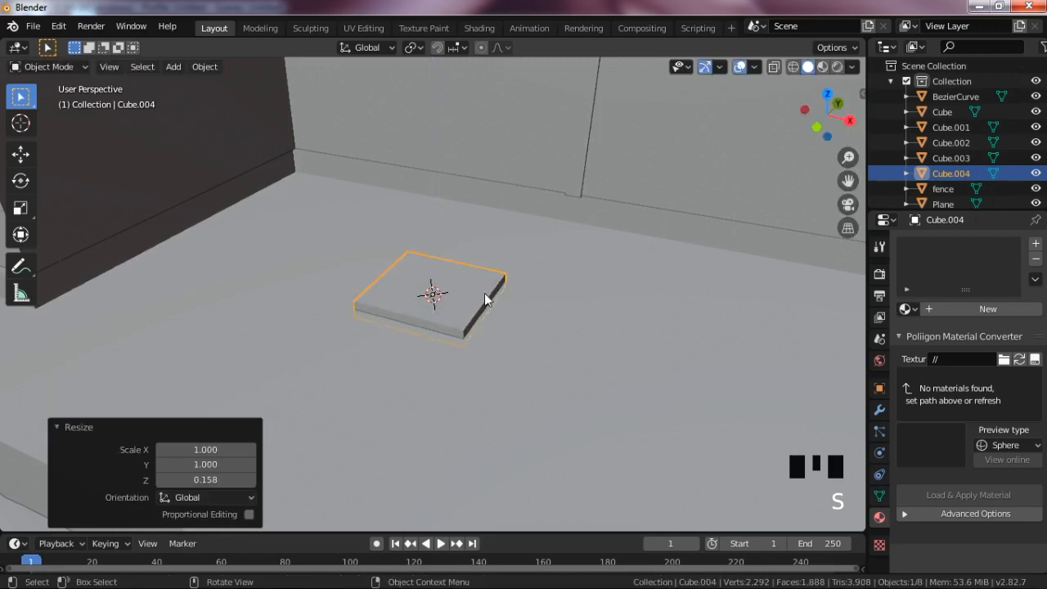
Step: Raise the flattened cube about 1.31 m along Z and shift it about 0.71 m along X
scroll(507, 293, down, 4)
key(g)
key(z)
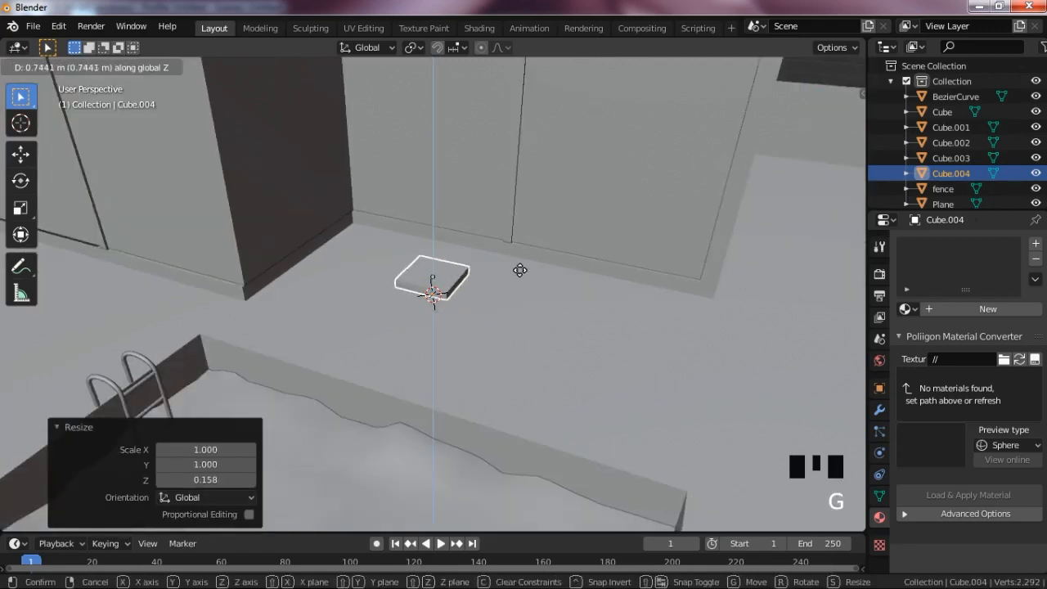
click(528, 260)
key(g)
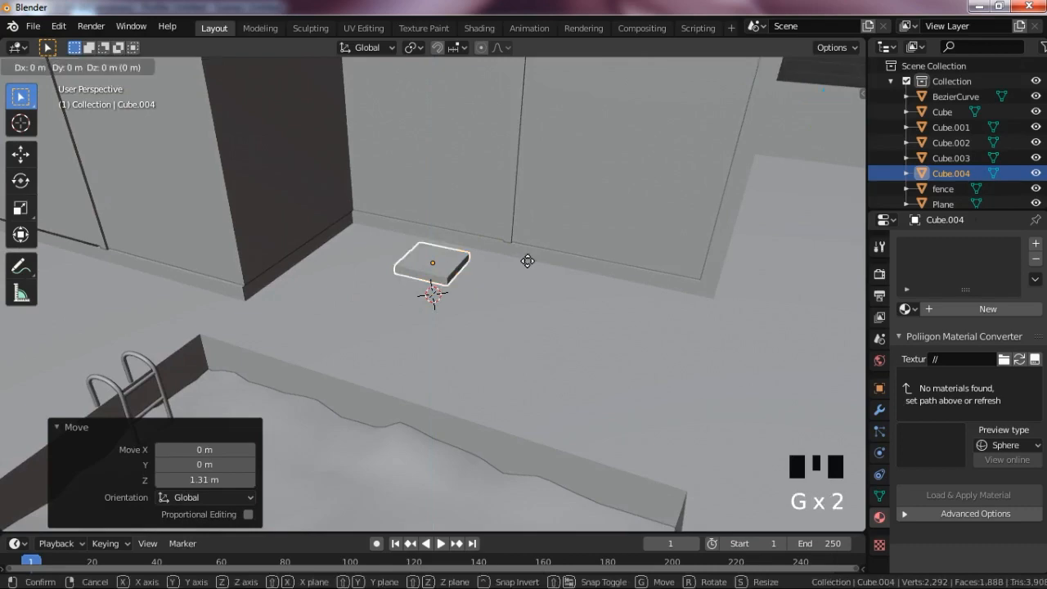
key(x)
click(546, 264)
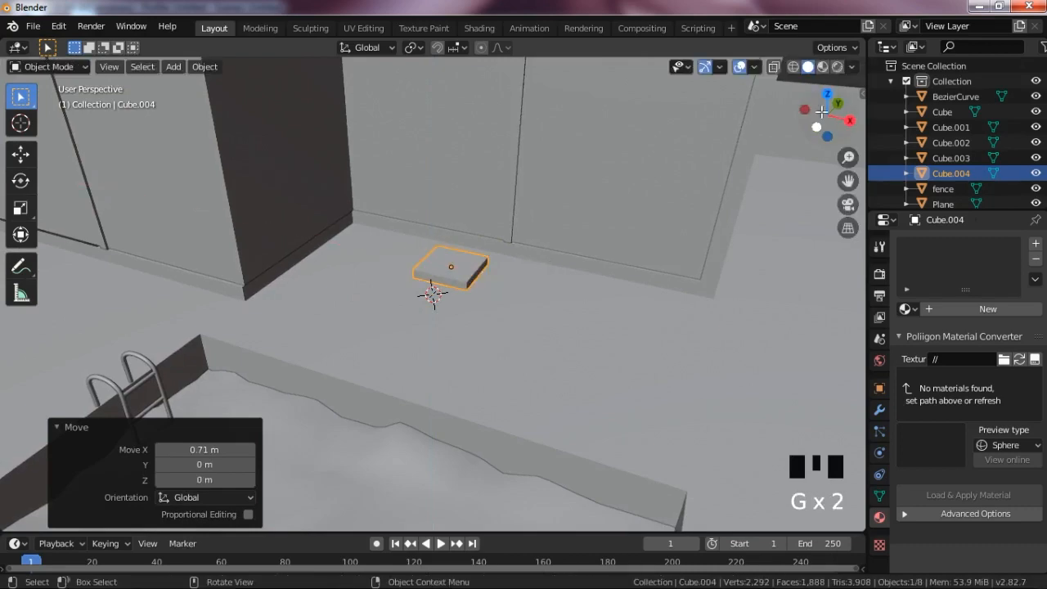
Step: Scale the slab about 2.094 in X and Y with Z locked, and stretch it about 1.663 along X
drag(820, 112, 749, 183)
key(s)
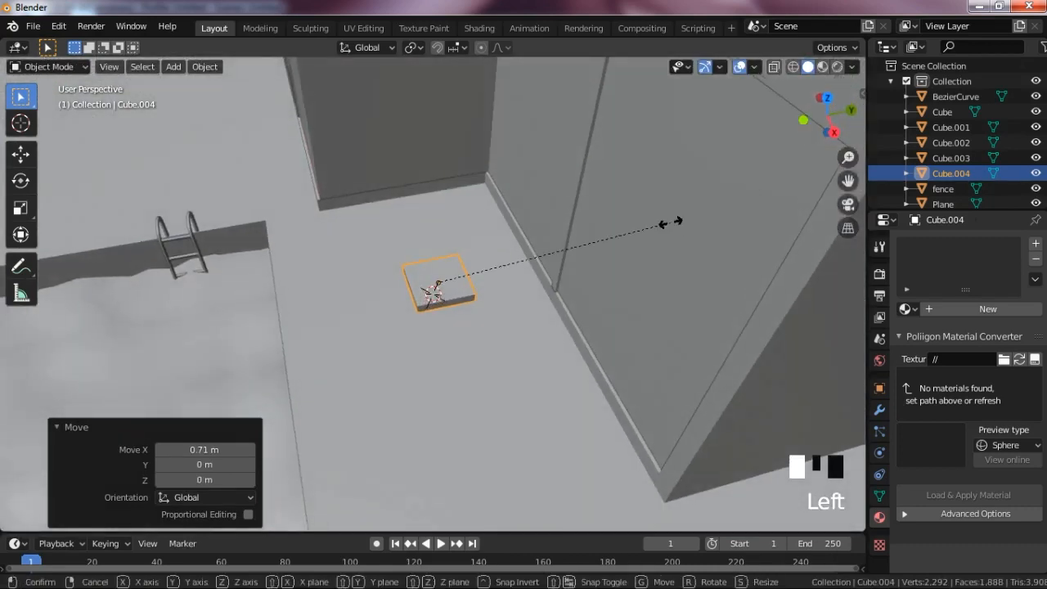
key(shift+z)
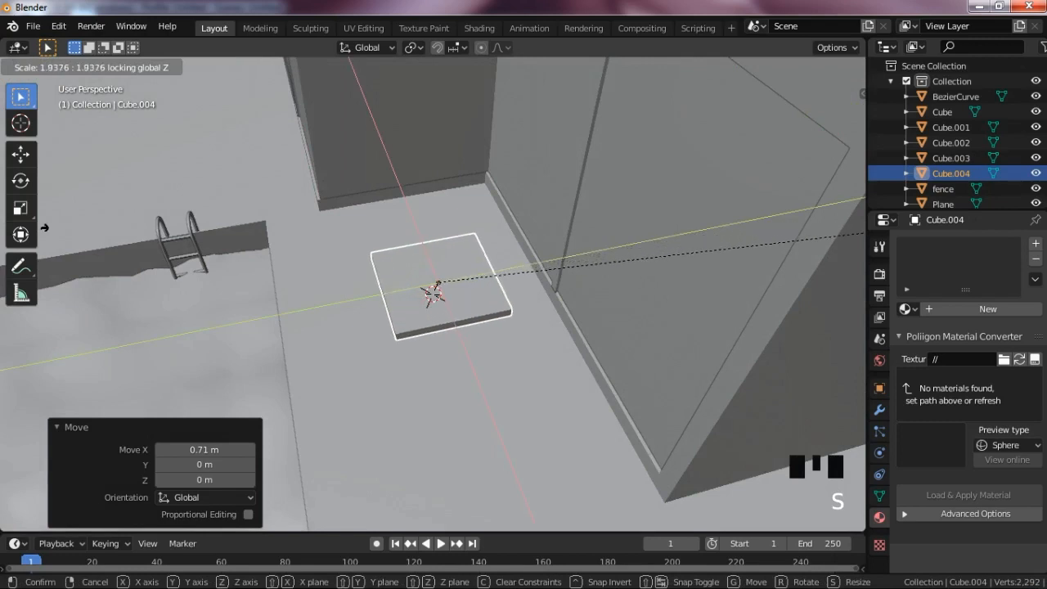
click(65, 229)
key(s)
key(x)
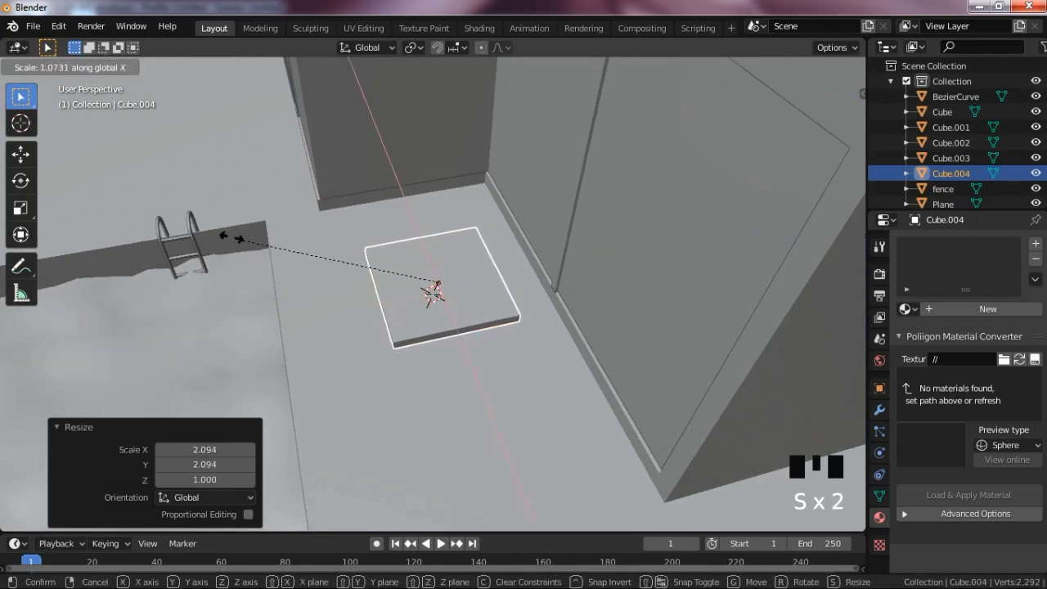
click(126, 177)
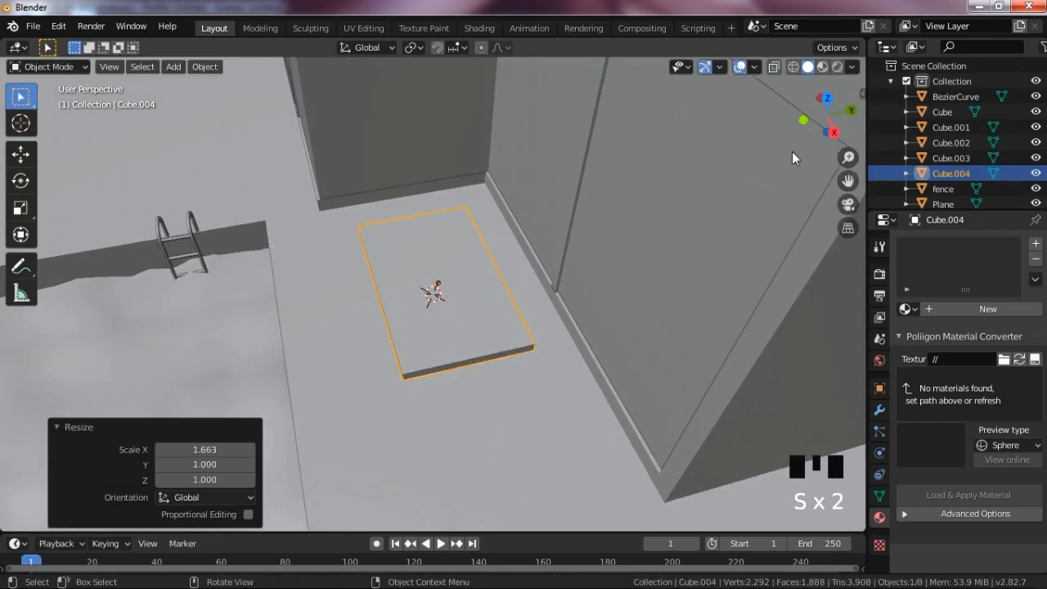
Step: Check the slab on the terrace against the reference image in Windows Photo Viewer, return to Blender and isolate the slab in local view
drag(822, 118, 863, 21)
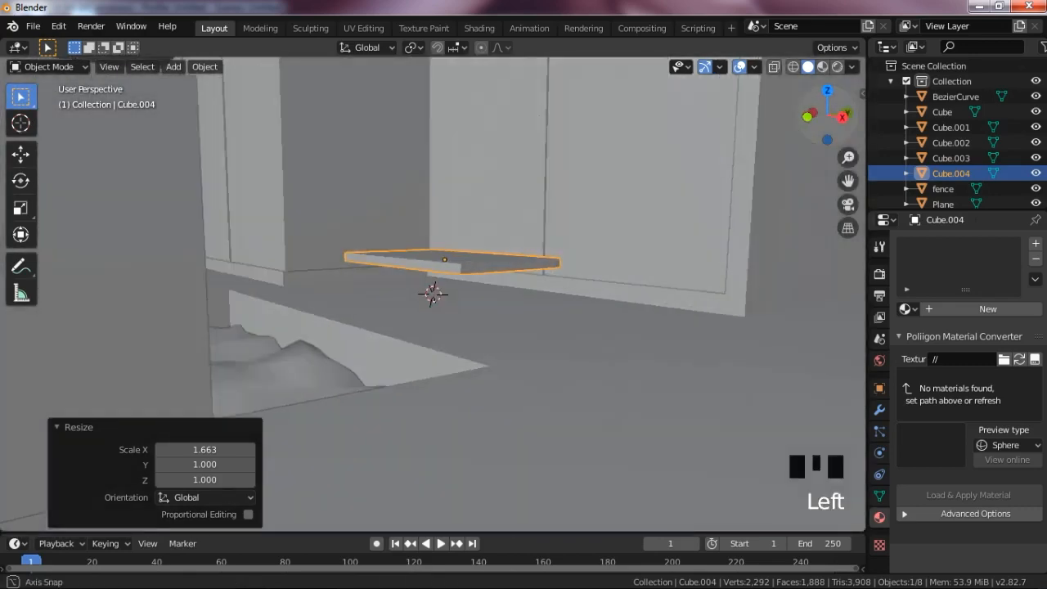
scroll(635, 212, down, 3)
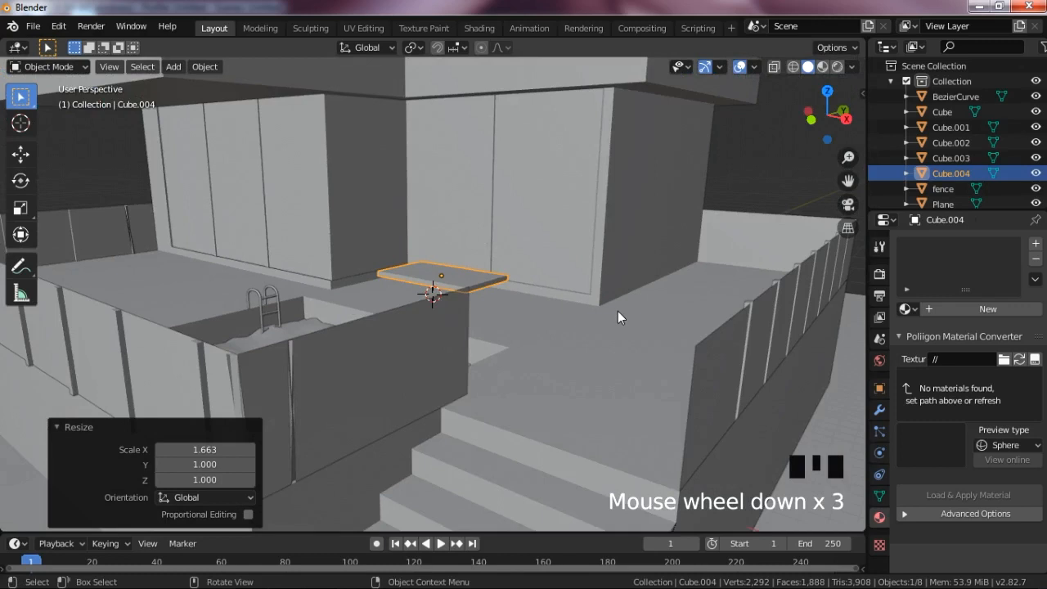
scroll(617, 311, up, 4)
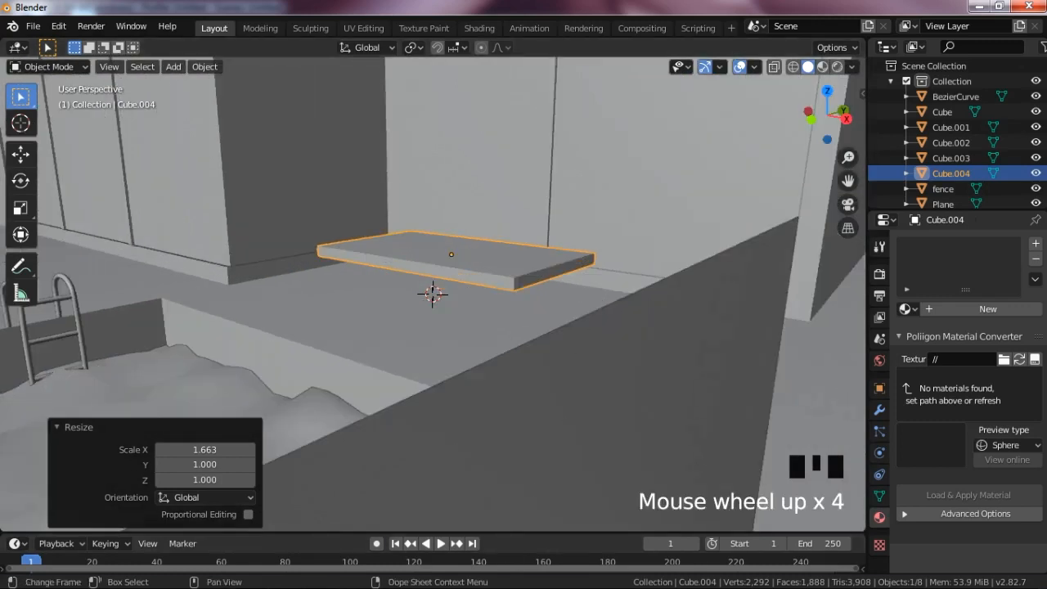
click(320, 578)
click(320, 578)
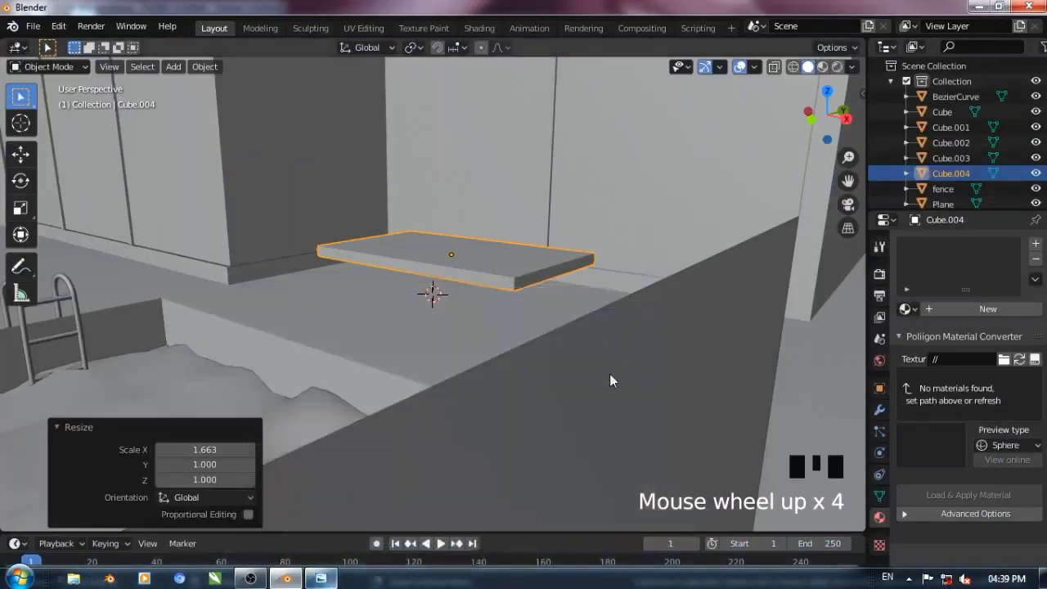
key(KP_Divide)
key(Tab)
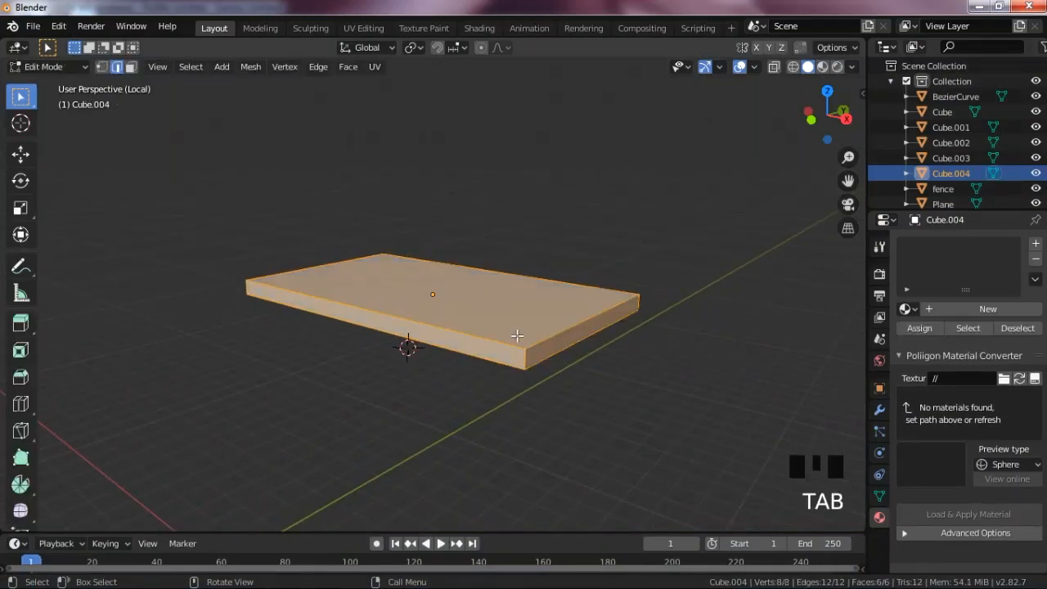
scroll(454, 346, up, 4)
scroll(485, 342, down, 3)
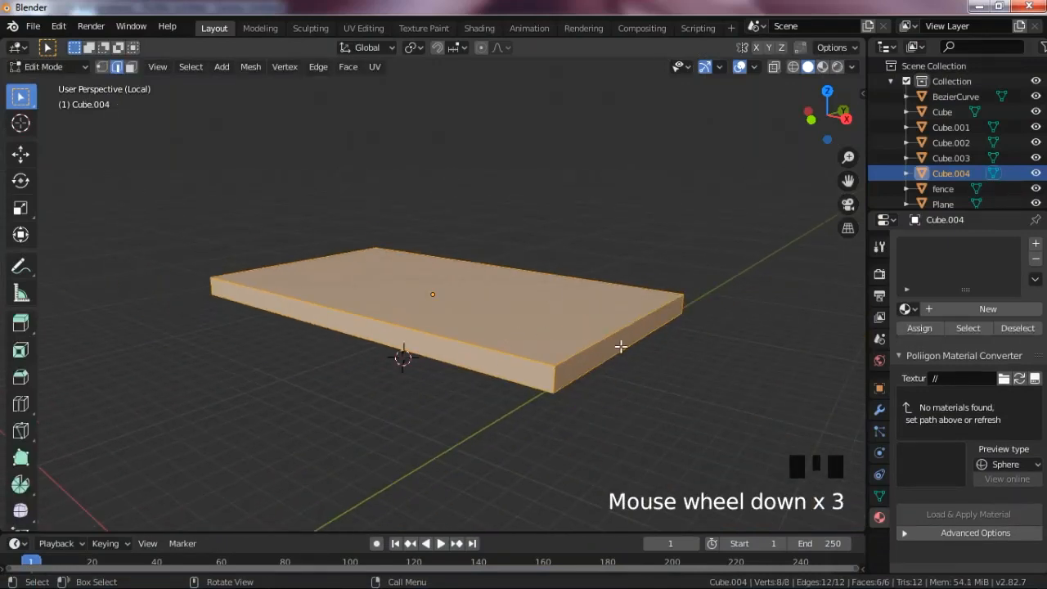
key(ctrl+b)
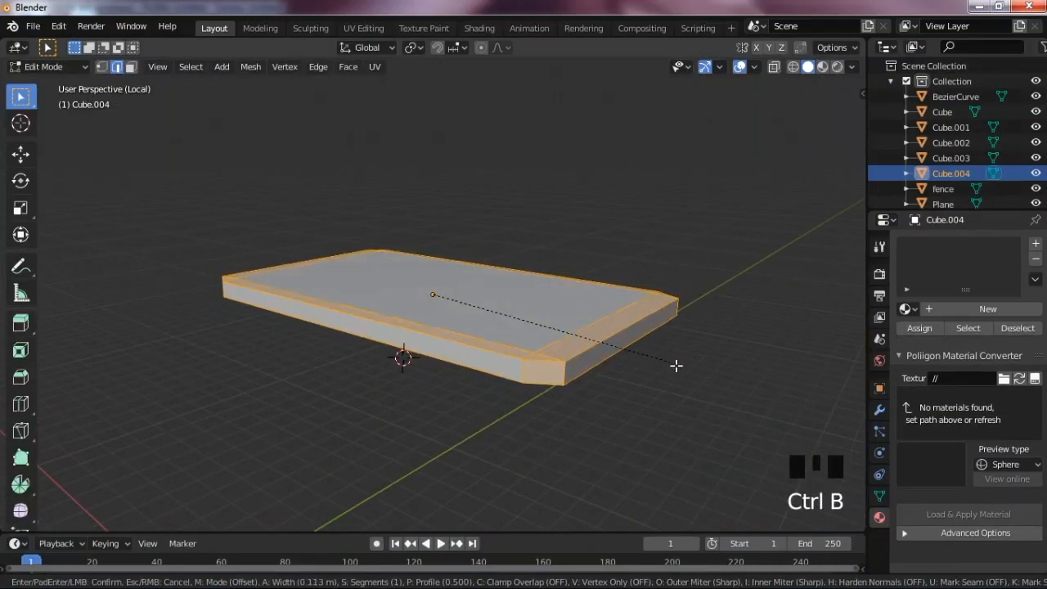
key(Escape)
key(Tab)
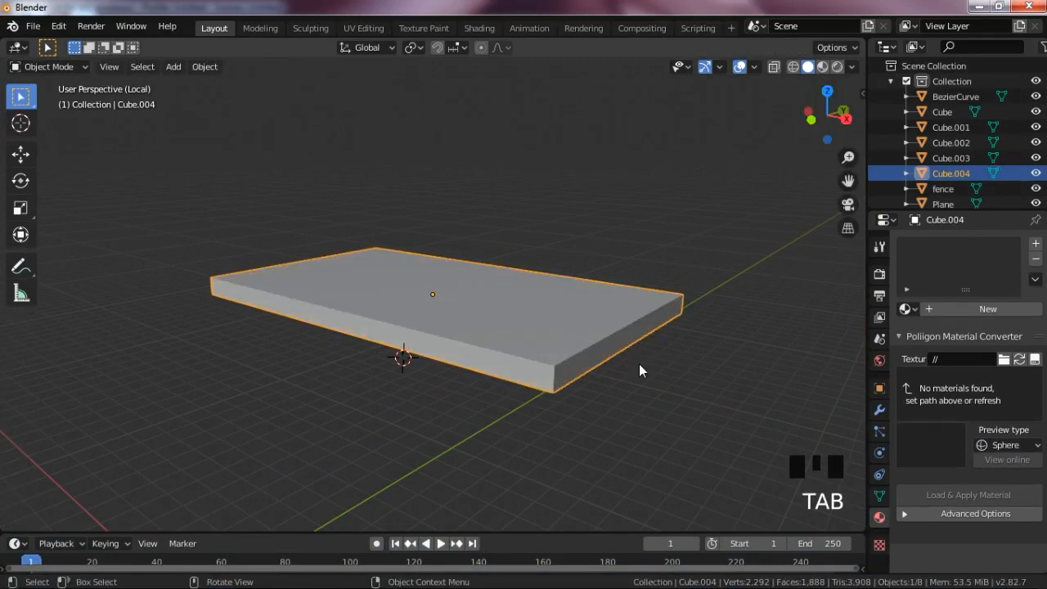
Step: Apply the slab's scale and switch to the front orthographic view
key(ctrl+a)
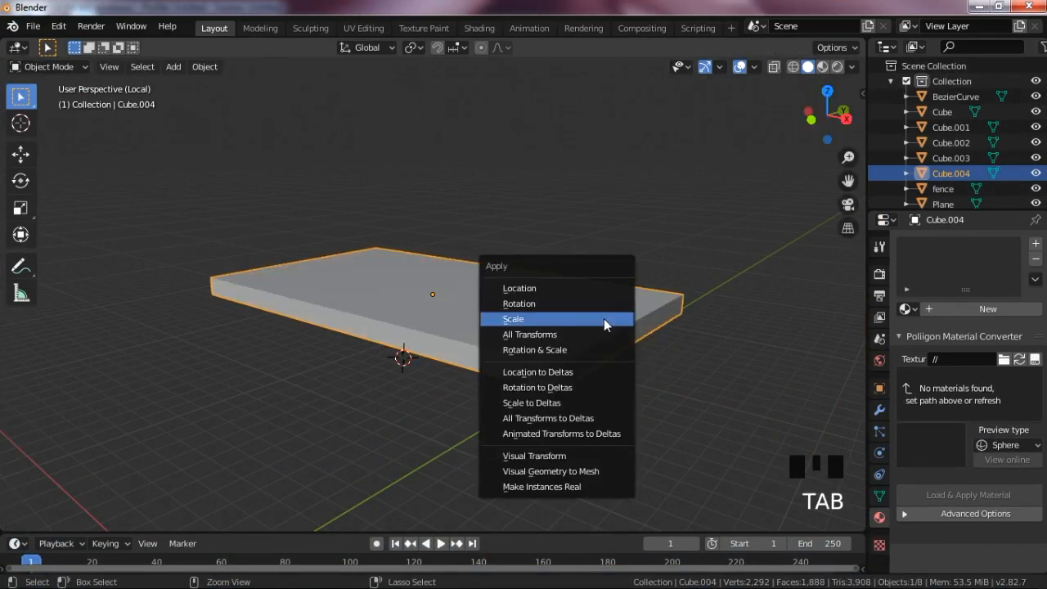
click(511, 318)
key(KP_1)
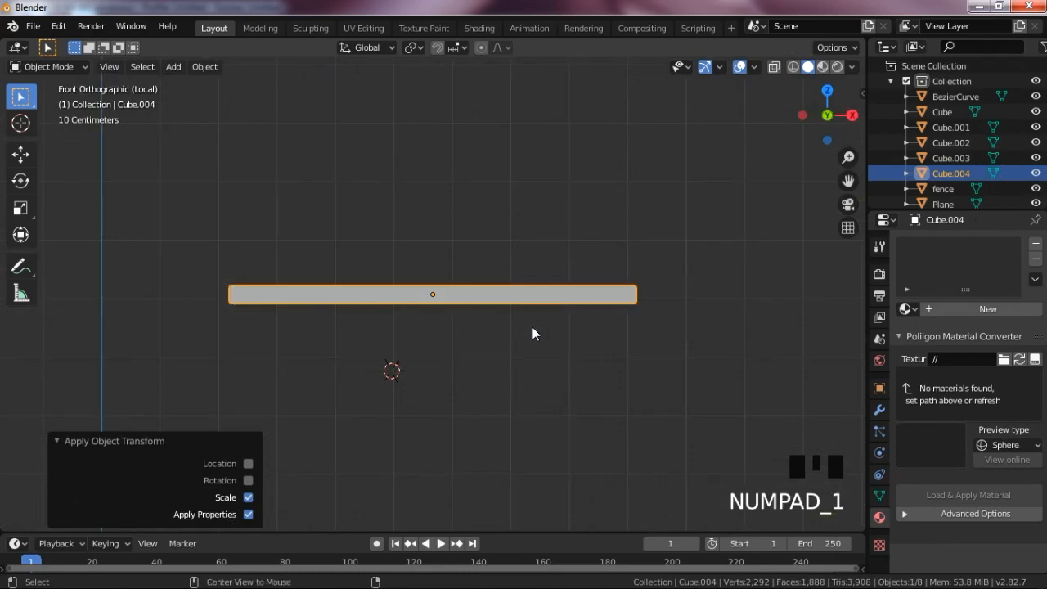
Step: Bevel the slab's four top edges about 0.075 m wide with 3 segments
key(alt+z)
click(183, 211)
drag(154, 222, 675, 274)
click(353, 294)
key(Tab)
click(187, 290)
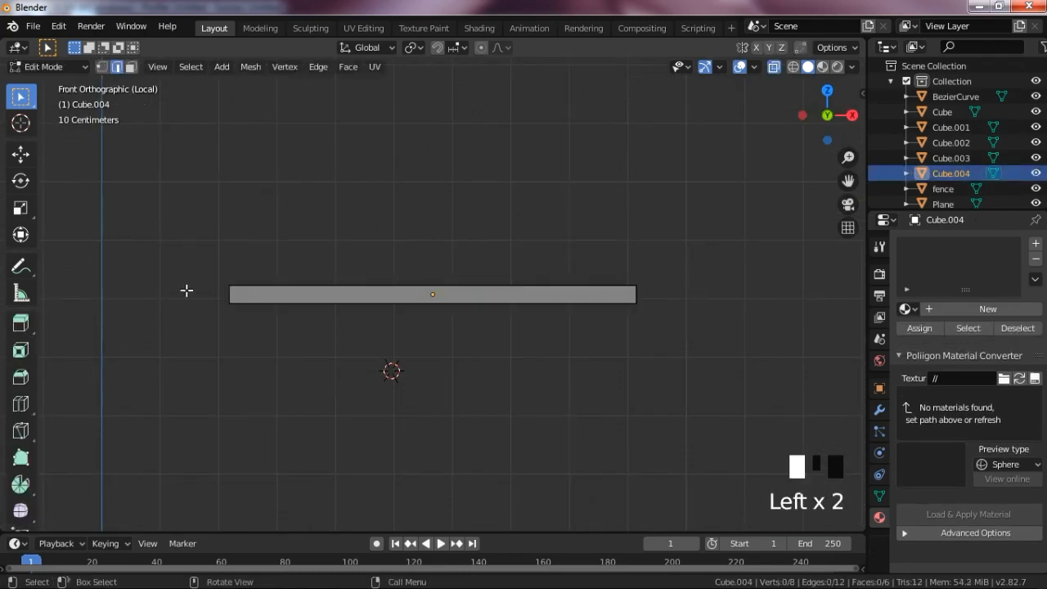
drag(158, 248, 711, 301)
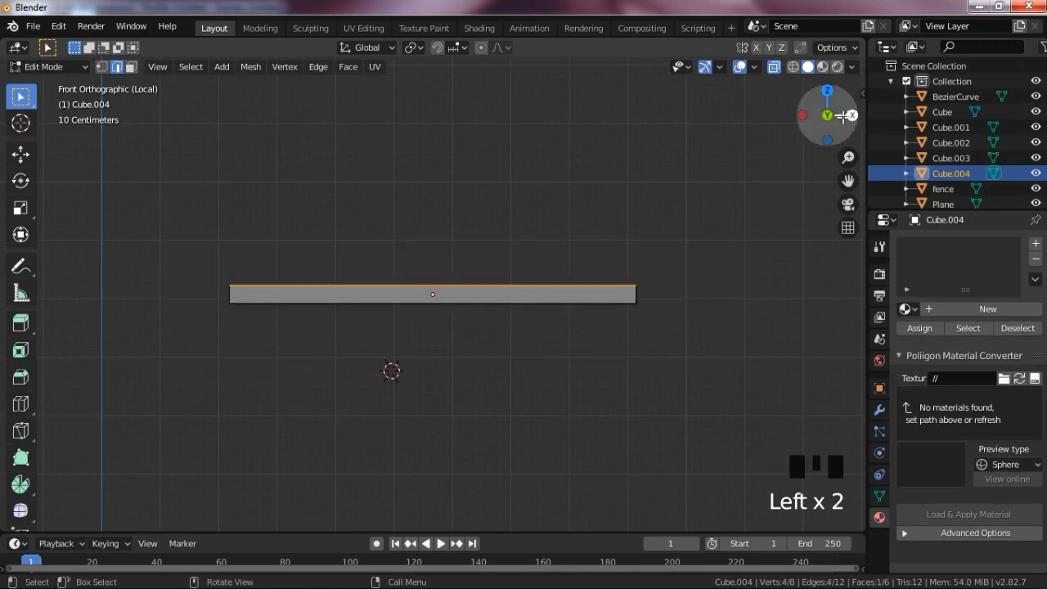
drag(829, 110, 816, 137)
key(ctrl+b)
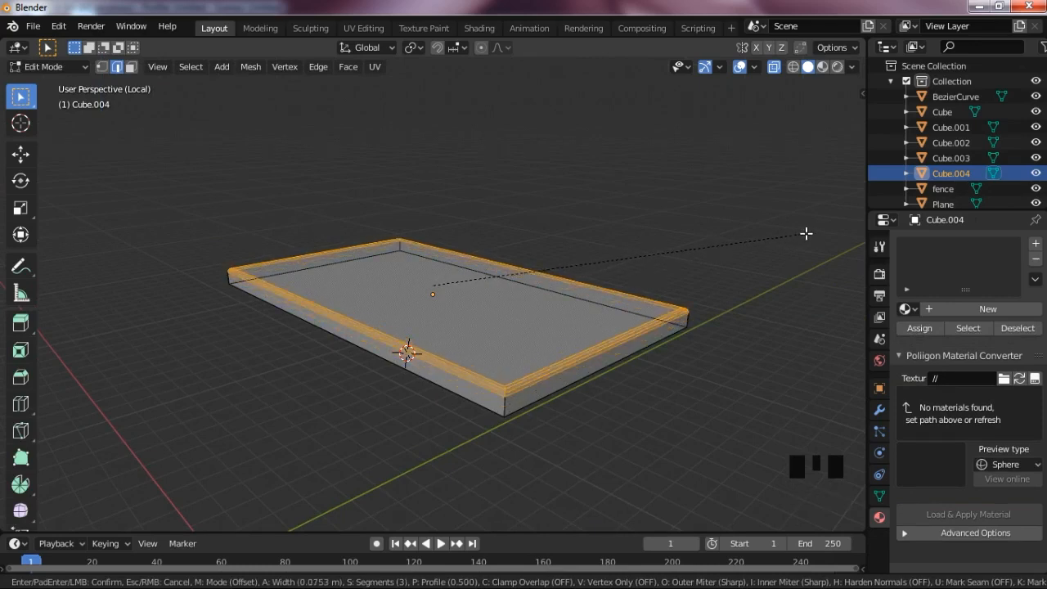
click(806, 233)
key(Tab)
Step: Apply Shade Smooth to the bevelled slab
drag(825, 119, 749, 116)
click(755, 211)
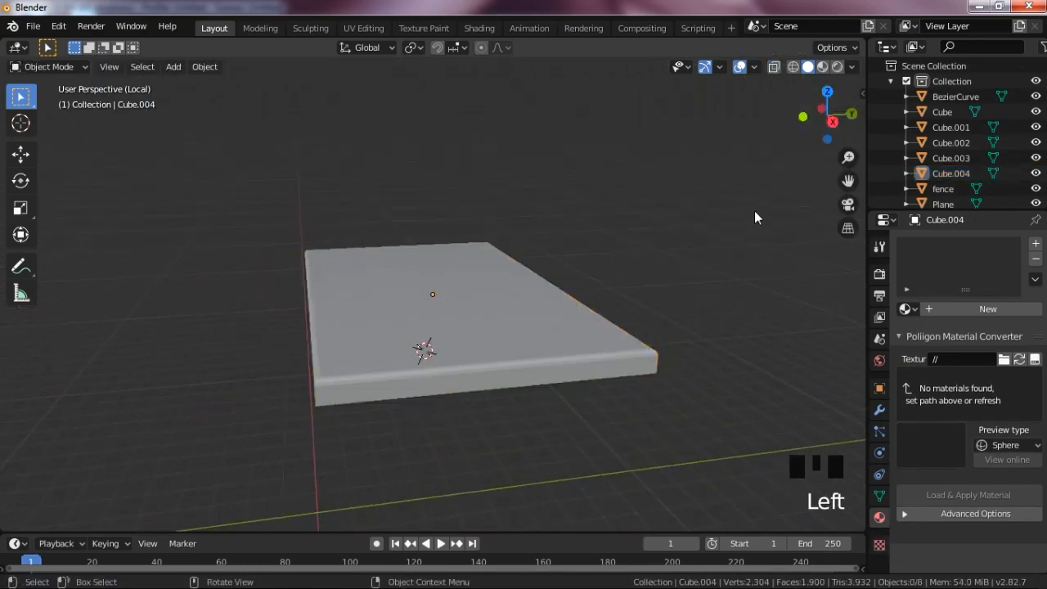
scroll(567, 338, up, 3)
right_click(567, 335)
right_click(561, 318)
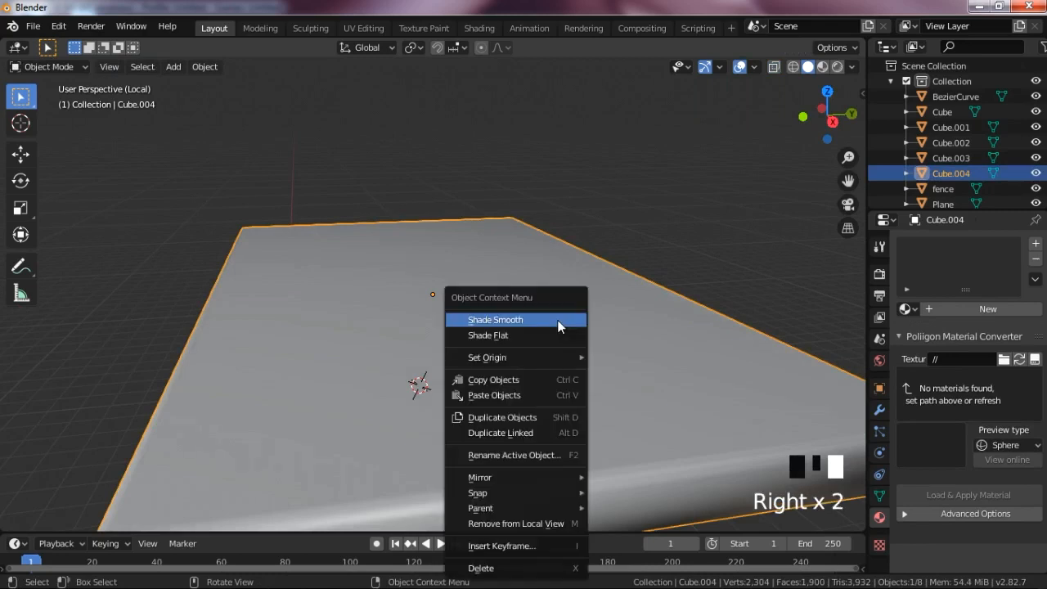
click(549, 321)
scroll(572, 310, down, 4)
scroll(566, 307, up, 1)
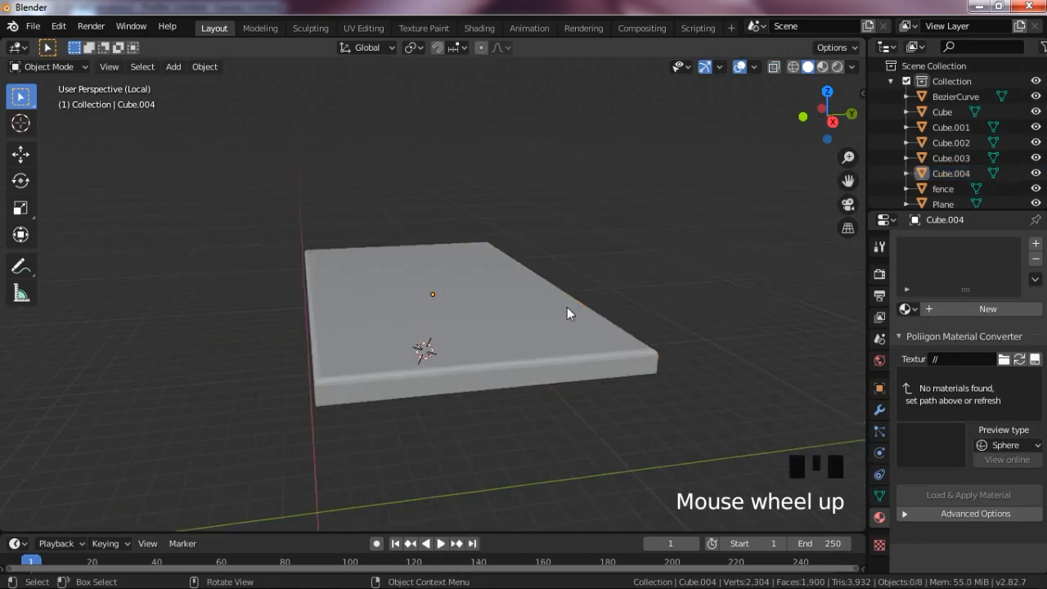
Step: Snap the 3D cursor to the slab's centre
drag(800, 109, 399, 279)
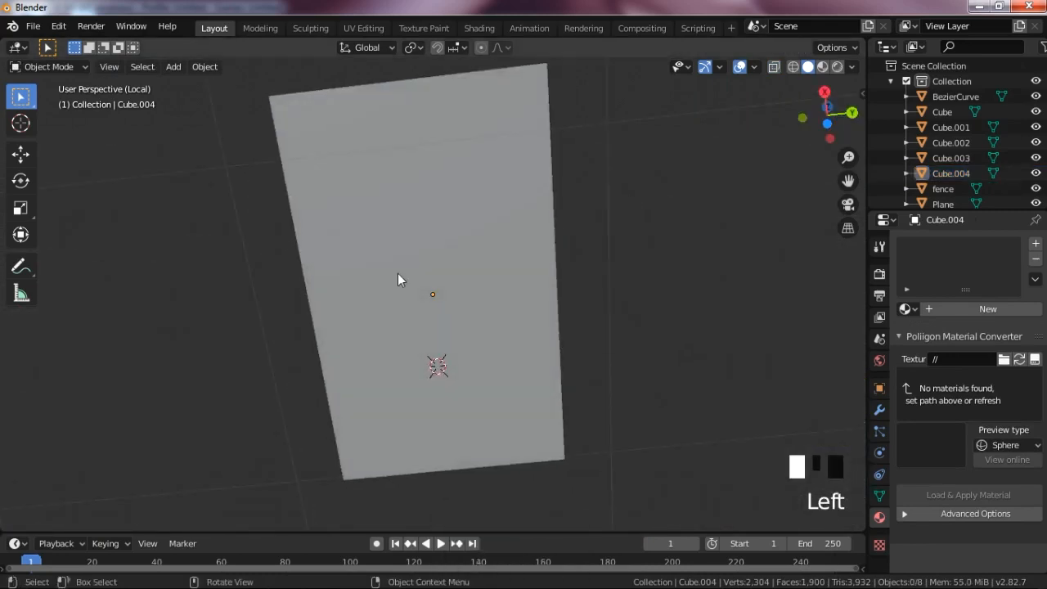
click(372, 319)
key(shift+s)
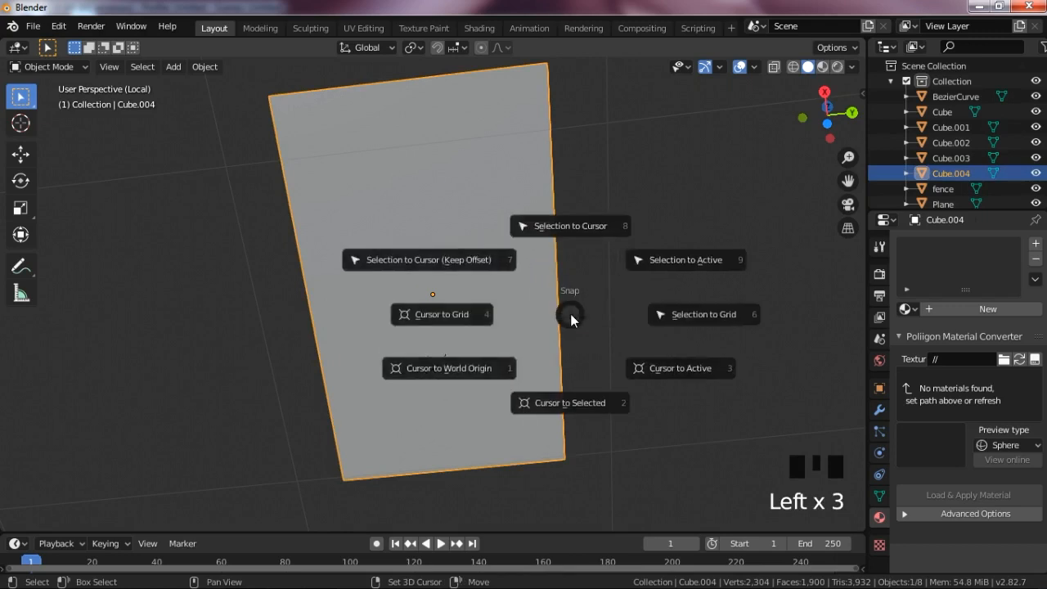
click(576, 382)
Step: Add a 2 m cube at the 3D cursor and scale it to about 0.153 in X and Y with Z locked
key(KP_7)
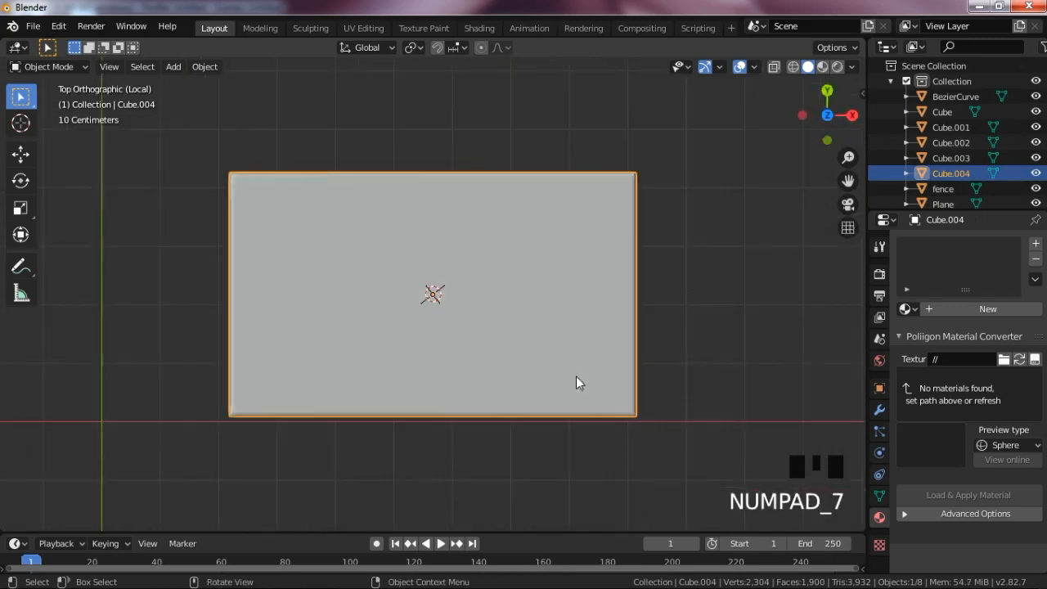
key(shift+a)
mouse_move(533, 263)
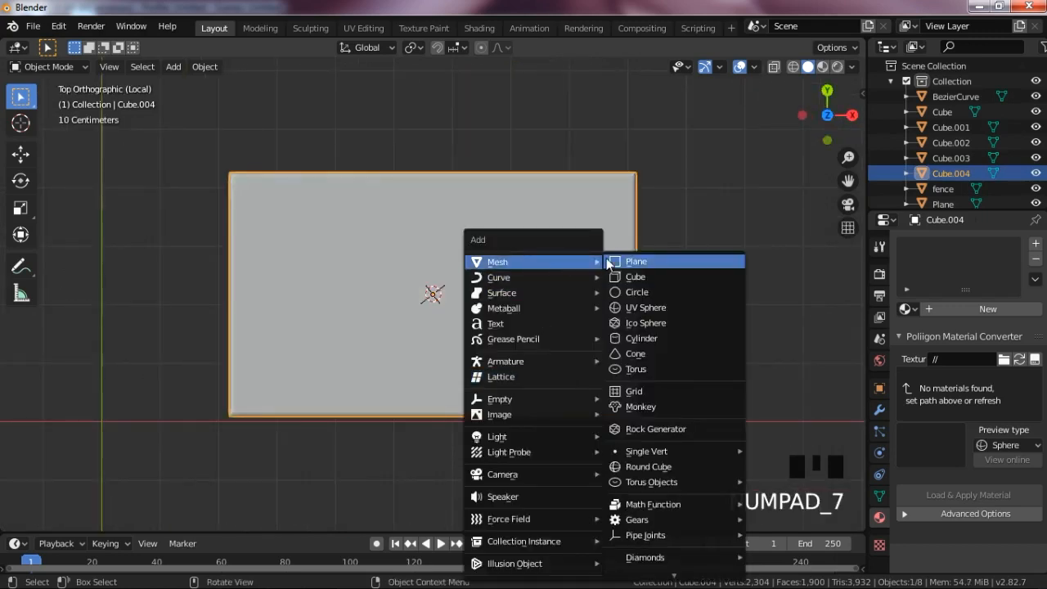
click(619, 275)
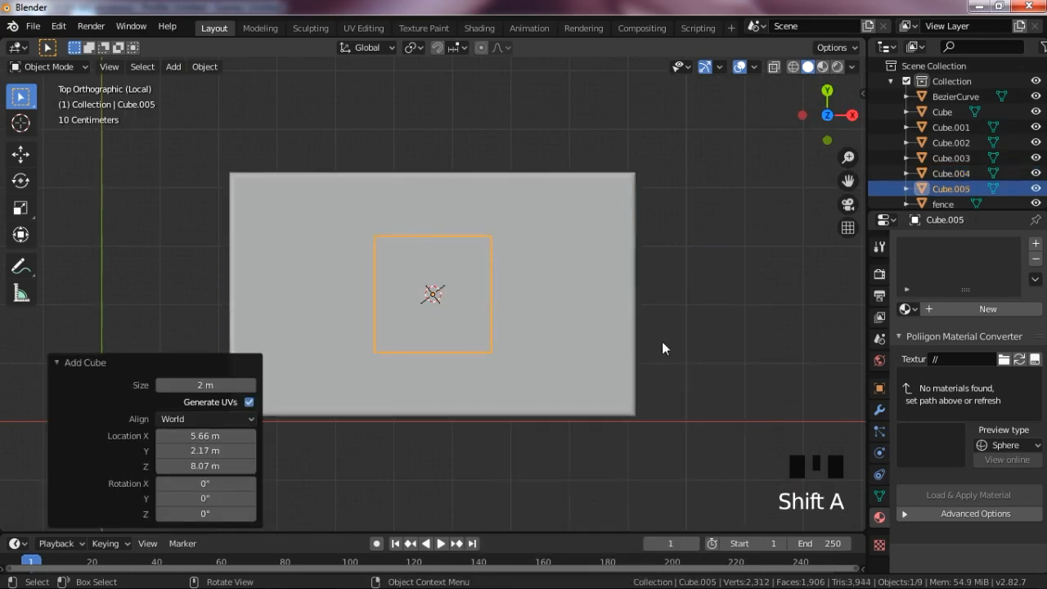
key(s)
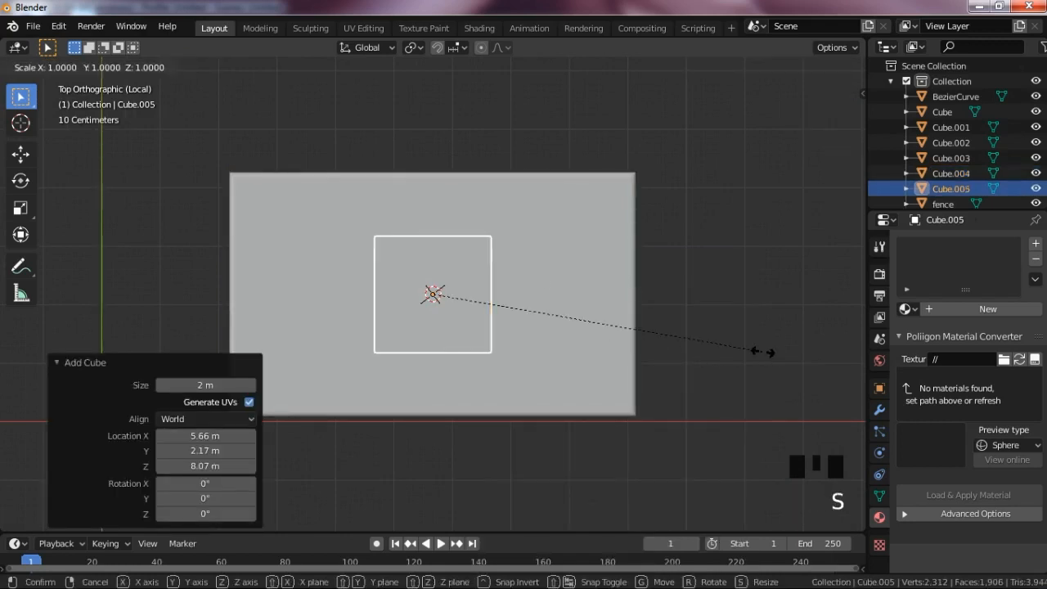
key(shift+z)
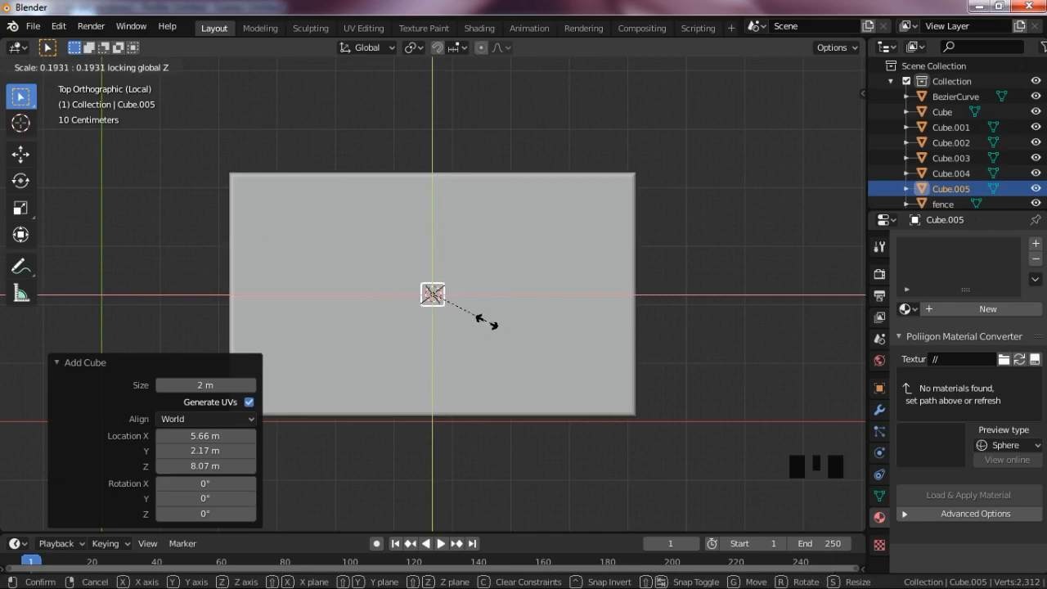
click(478, 319)
Step: Add a Mirror modifier to the narrow post and mirror it on both the X and Y axes
key(KP_1)
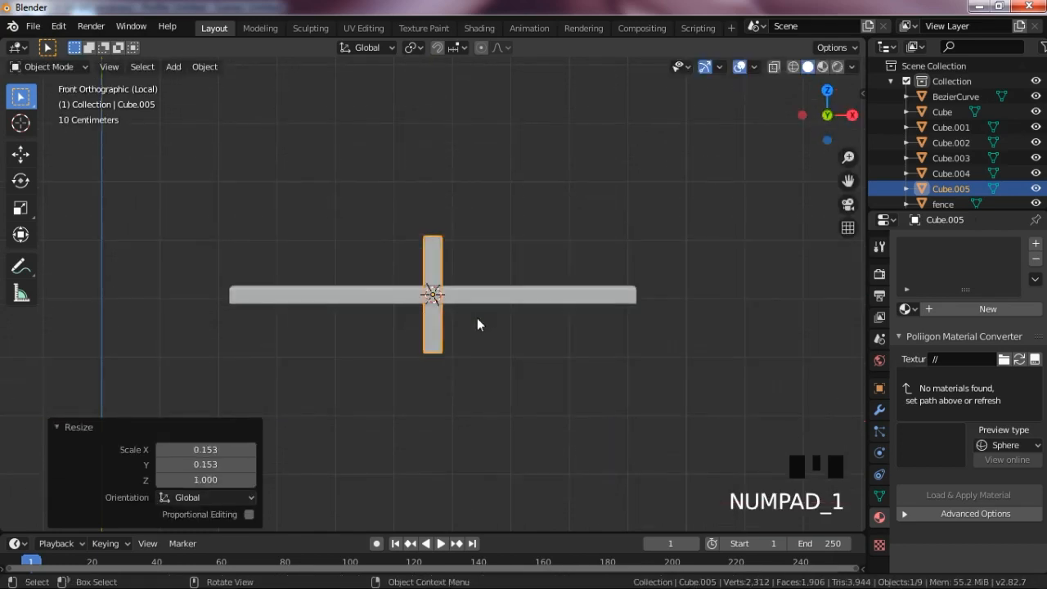
key(g)
right_click(579, 317)
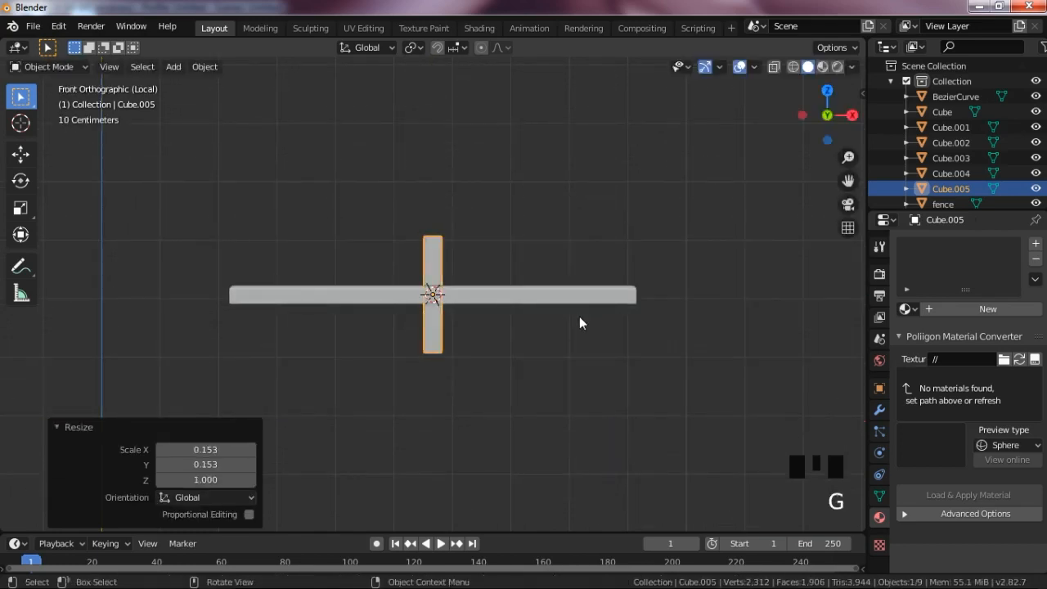
click(881, 409)
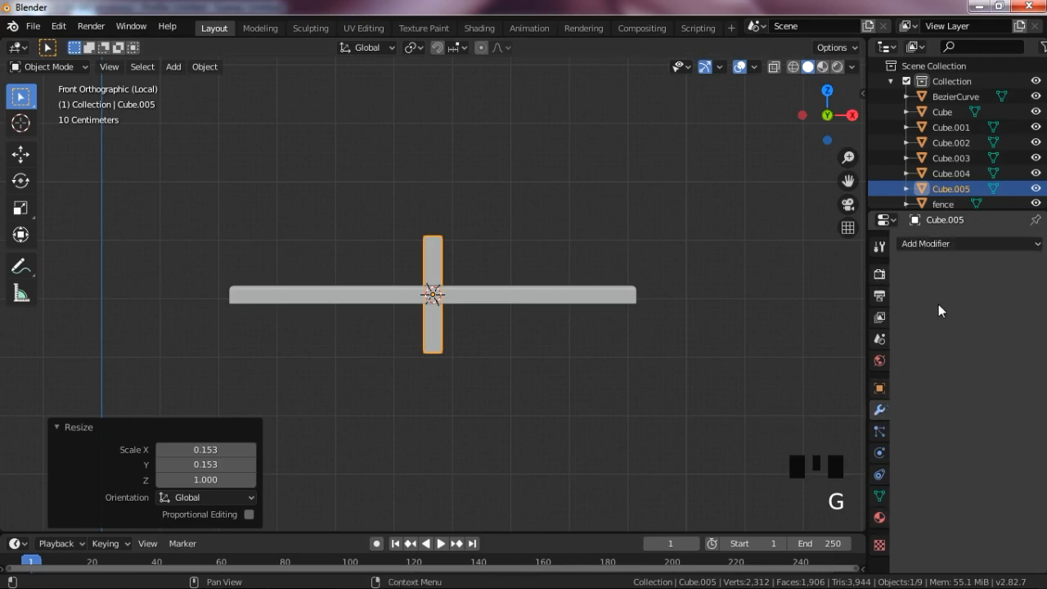
click(942, 241)
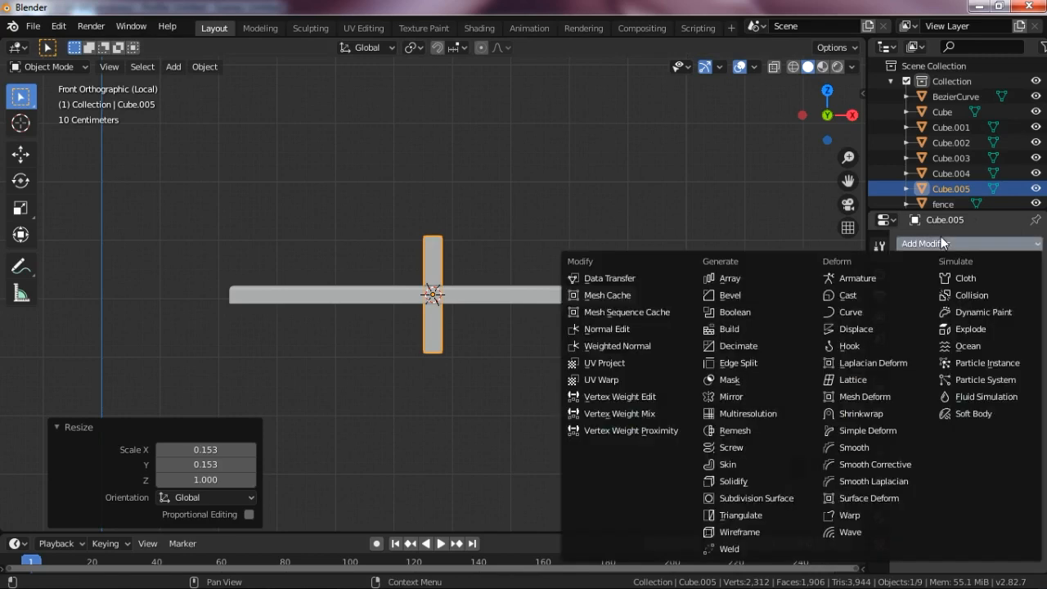
click(728, 397)
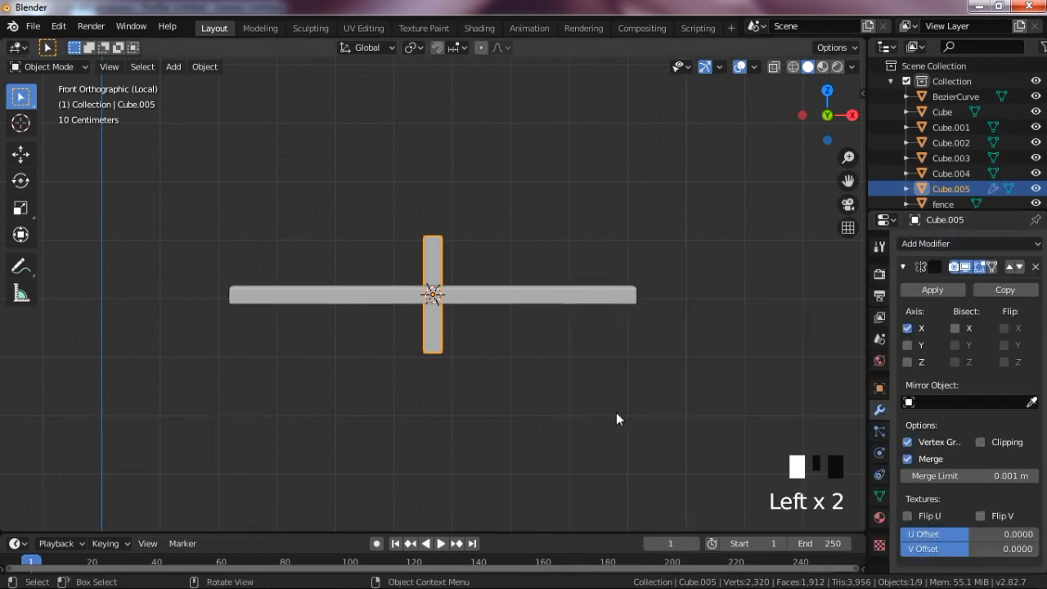
click(910, 344)
Step: In Edit Mode, move the post's mesh about -2.89 m in X and -1.01 m in Z, beneath one end of the slab
scroll(522, 278, up, 2)
key(Tab)
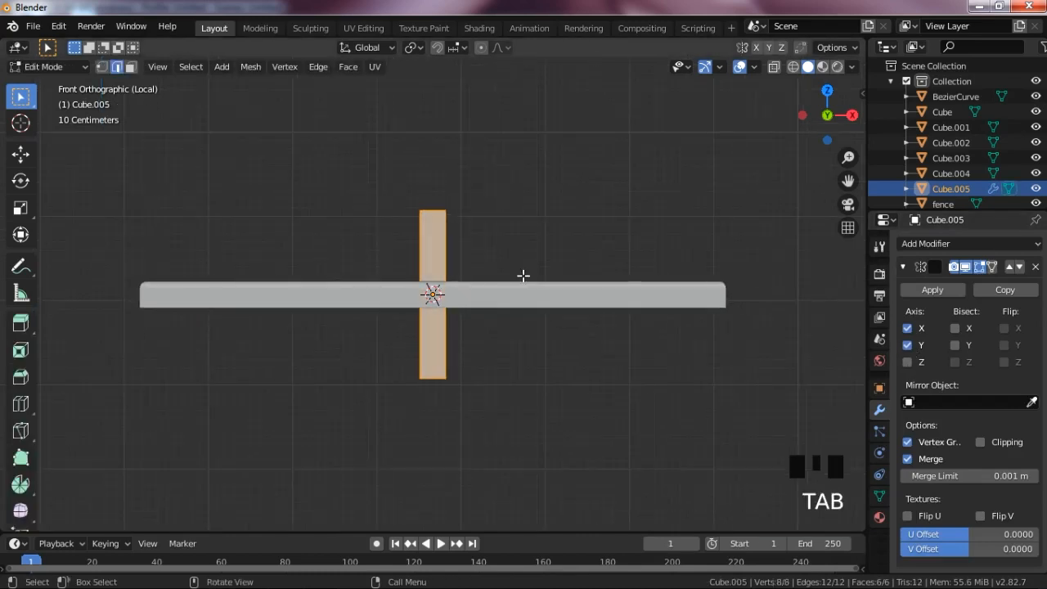
key(g)
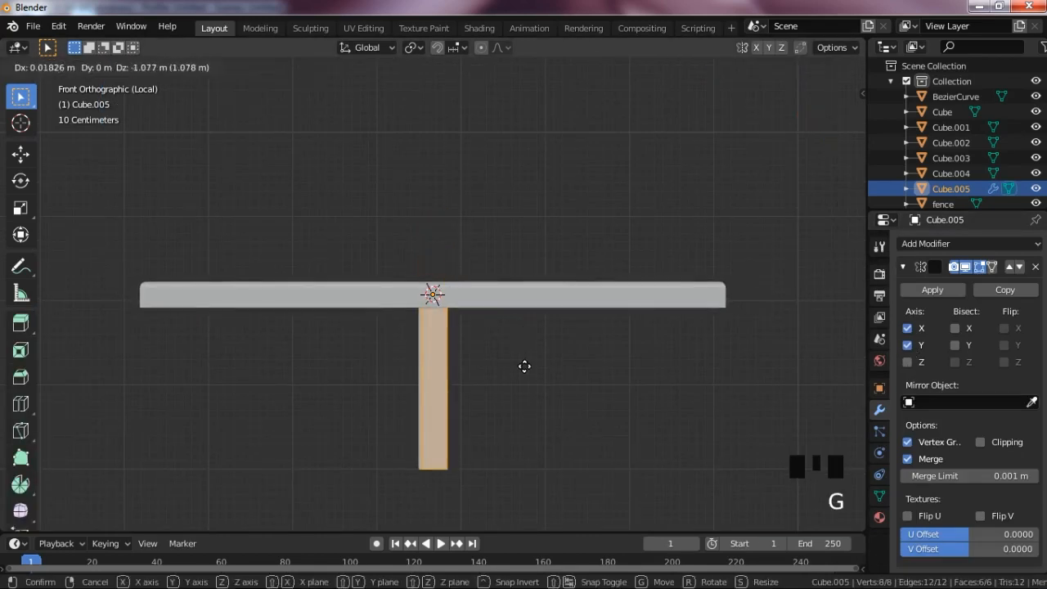
click(280, 361)
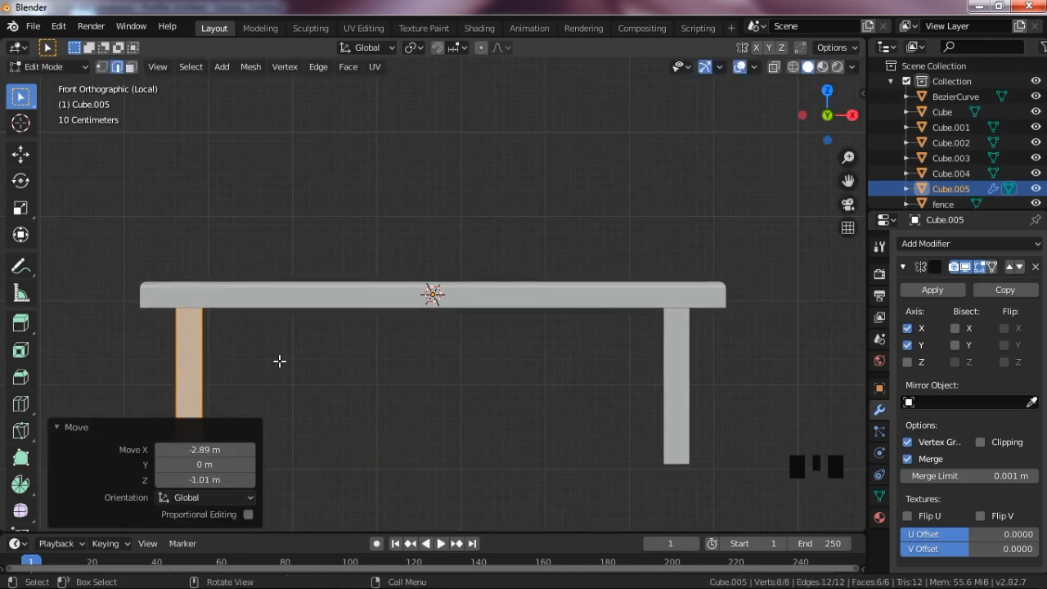
Step: From the top view, move the leg's mesh towards the slab's front corner so the mirrored copies form four table legs
key(KP_7)
key(alt+z)
scroll(279, 361, down, 2)
key(g)
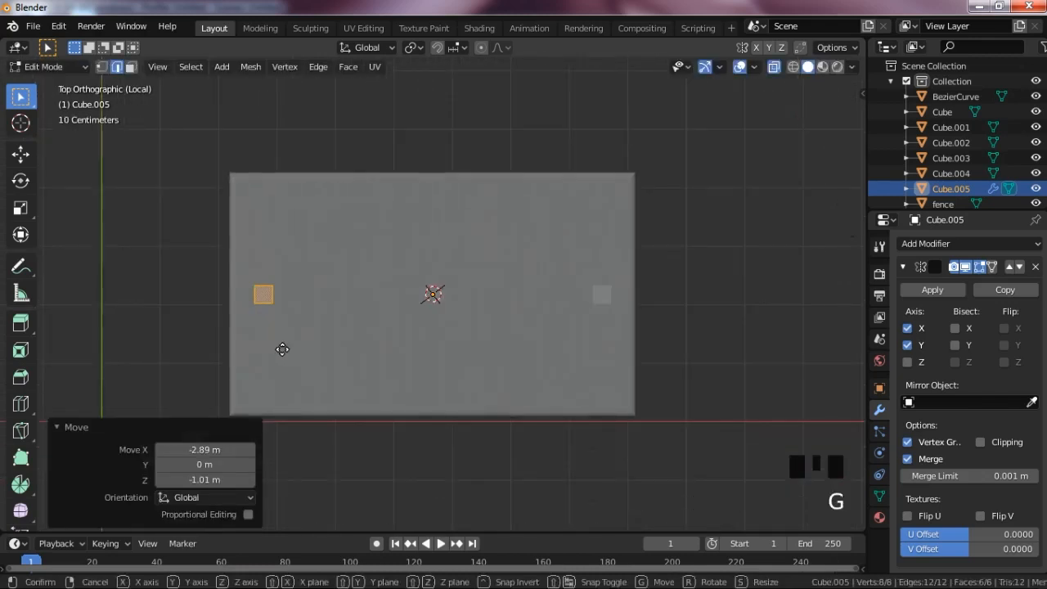
click(292, 437)
key(Tab)
drag(805, 133, 828, 115)
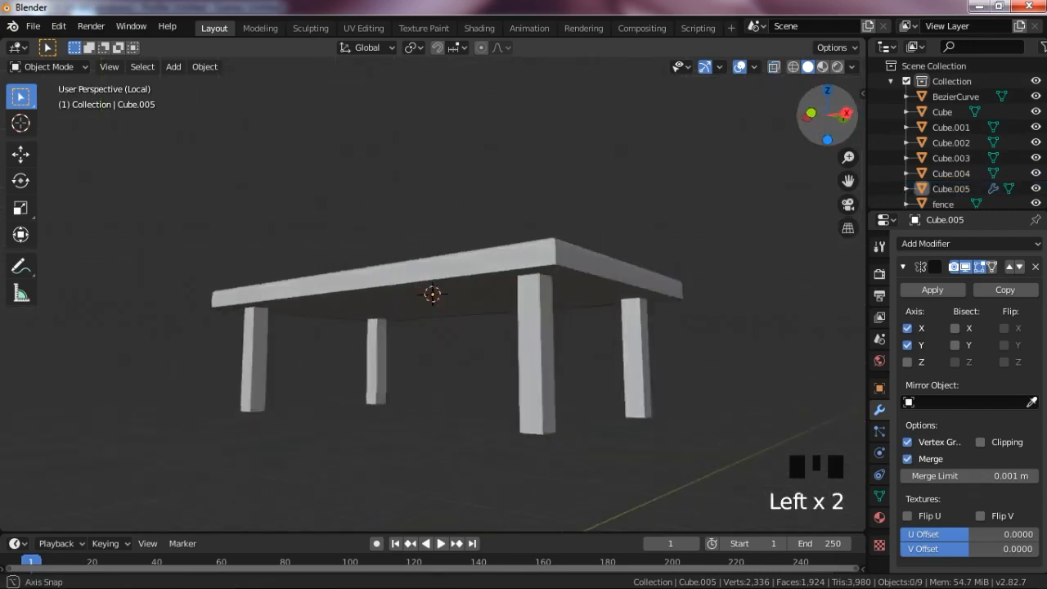
Step: Bevel the leg's four vertical edges about 0.278 m wide with a single segment
key(Tab)
scroll(524, 312, up, 2)
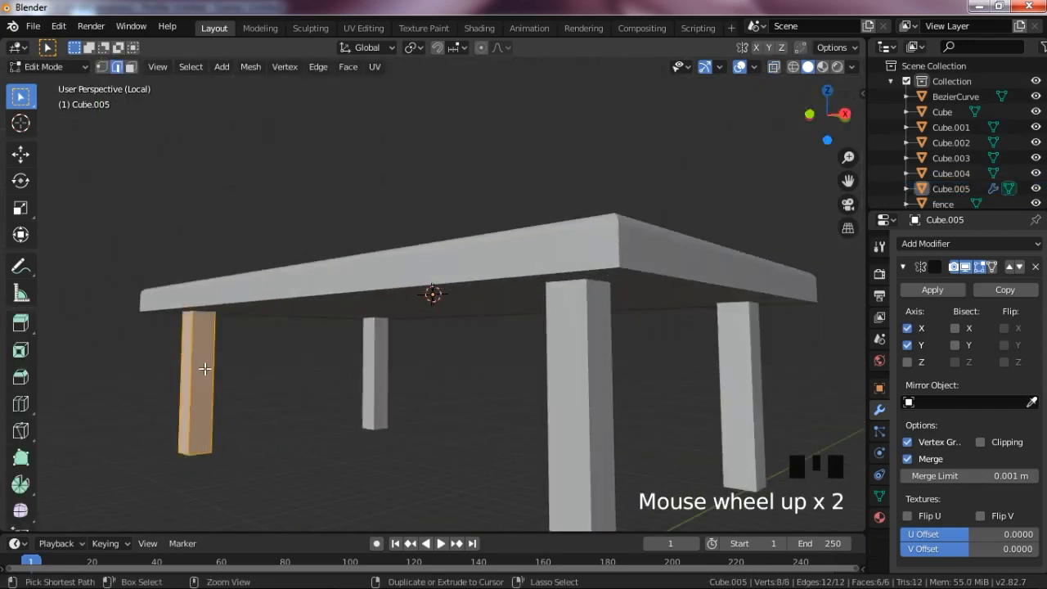
drag(160, 352, 243, 416)
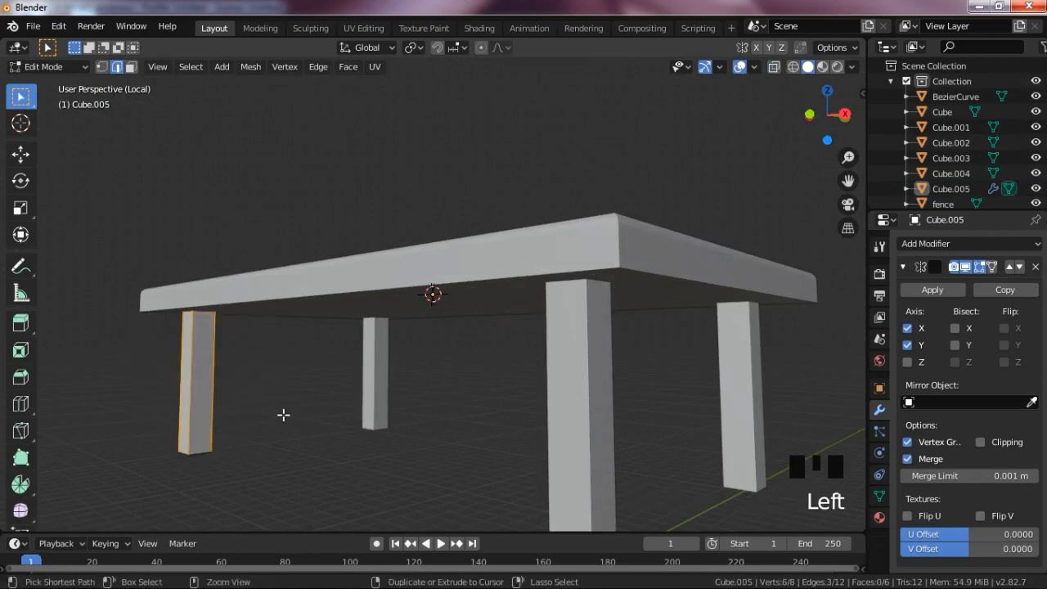
key(alt+z)
drag(99, 350, 274, 397)
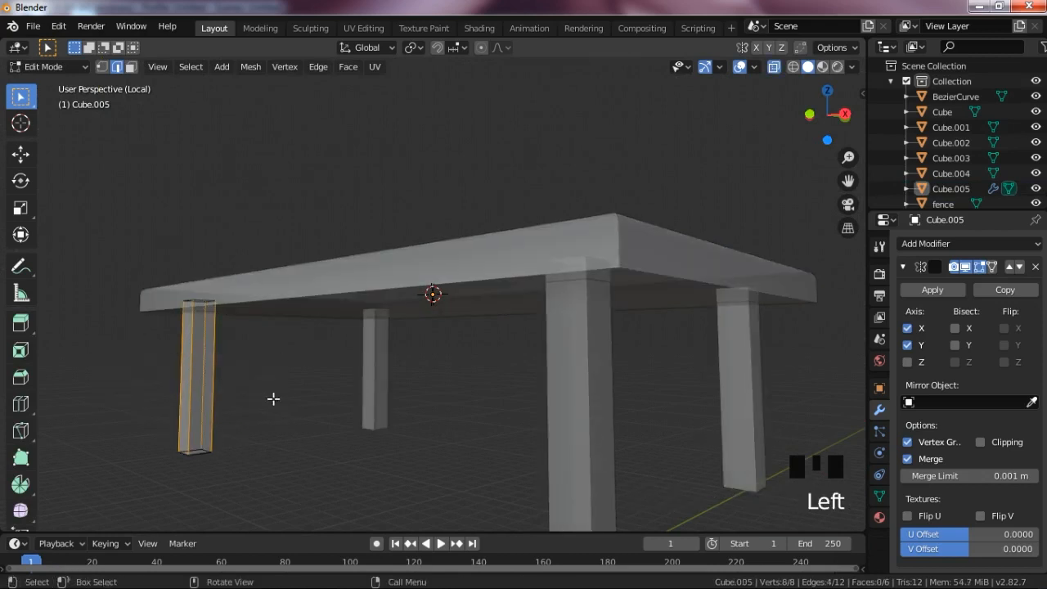
key(ctrl+b)
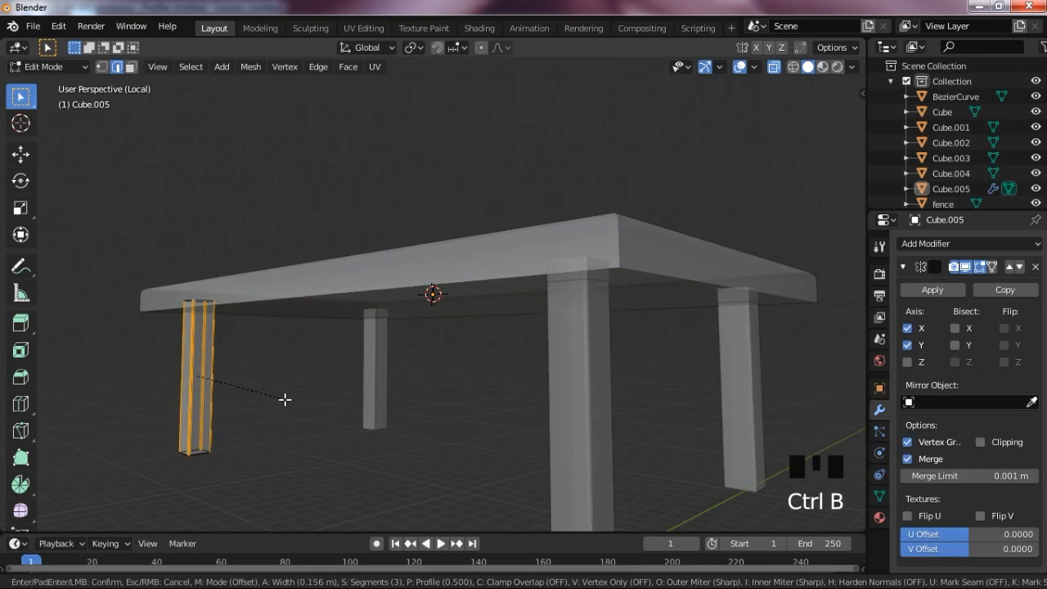
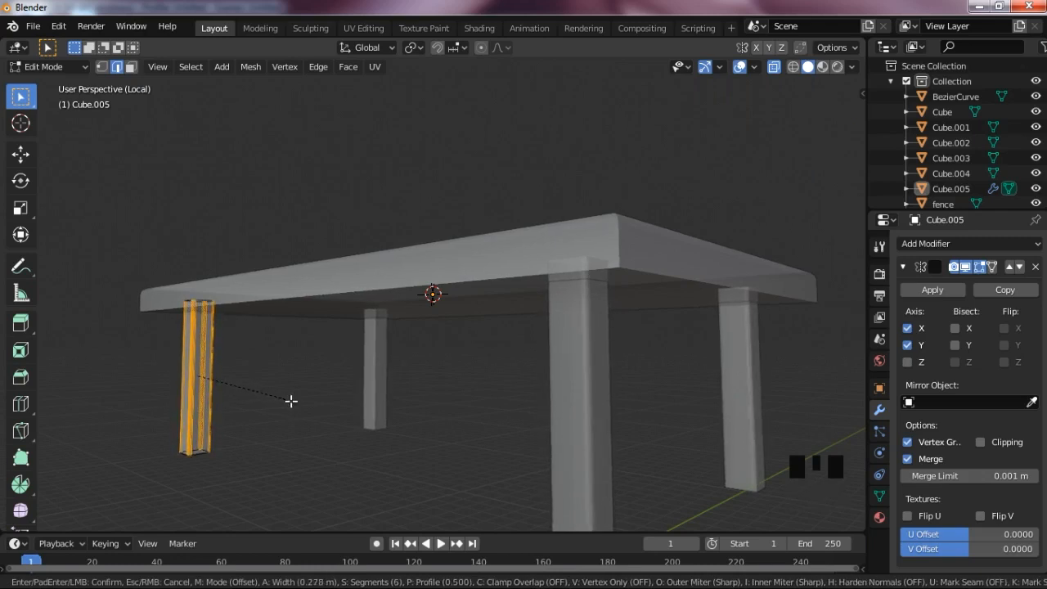
scroll(291, 400, down, 5)
click(291, 400)
key(Tab)
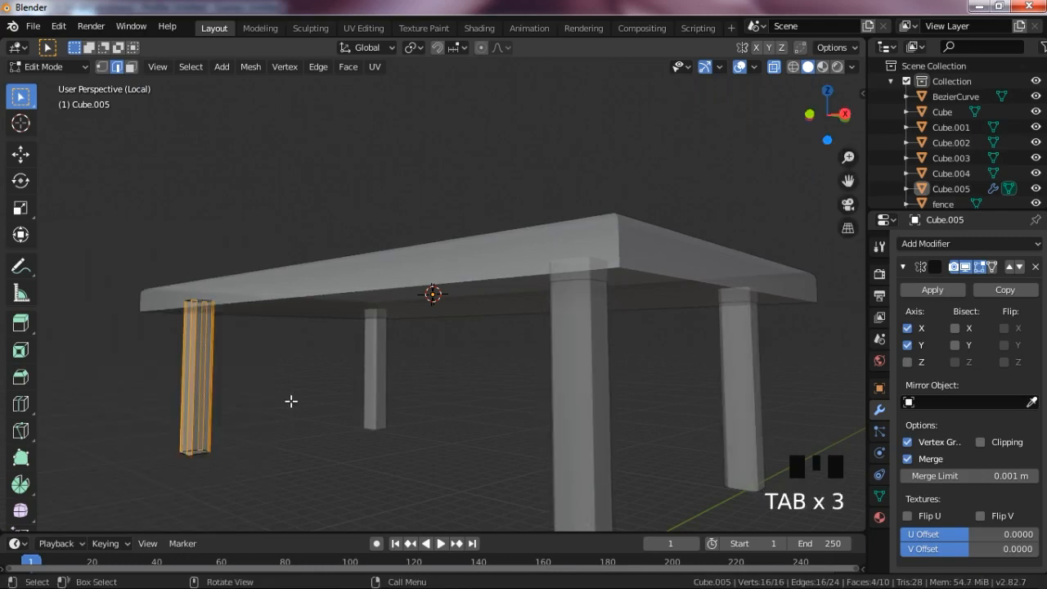
key(grave)
key(Tab)
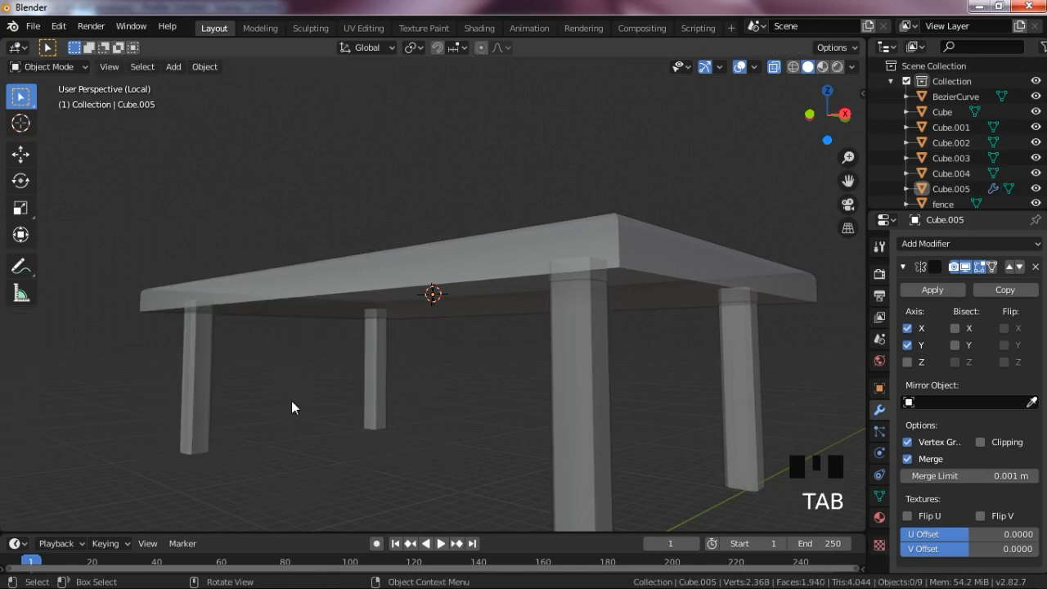
key(alt+z)
Step: Examine the table from several angles and leave local view to show it on the pool terrace
scroll(692, 313, up, 2)
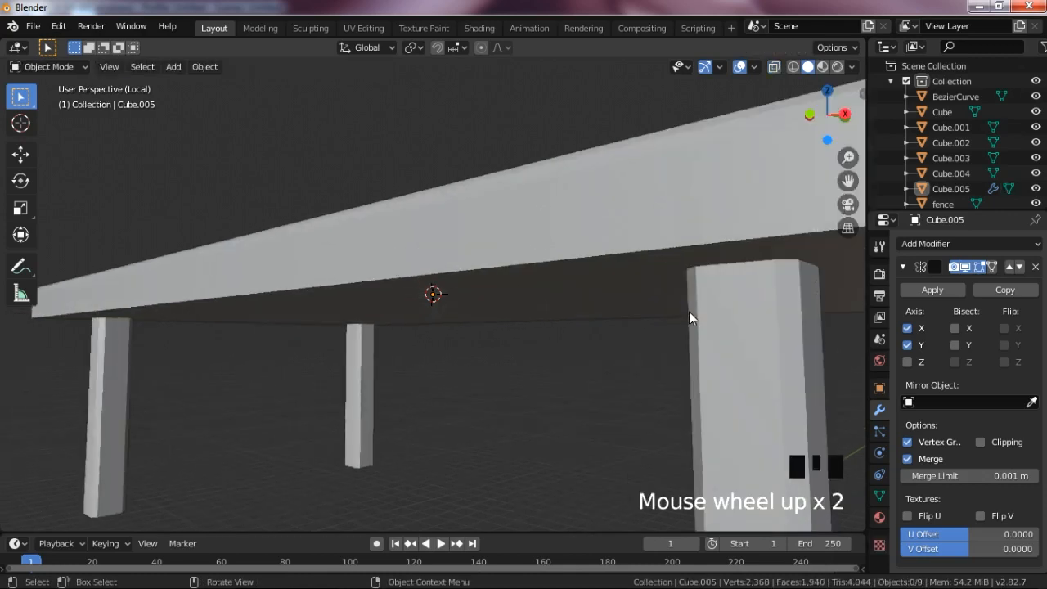
scroll(722, 281, down, 2)
click(830, 112)
drag(830, 112, 665, 181)
scroll(603, 272, down, 5)
key(KP_Divide)
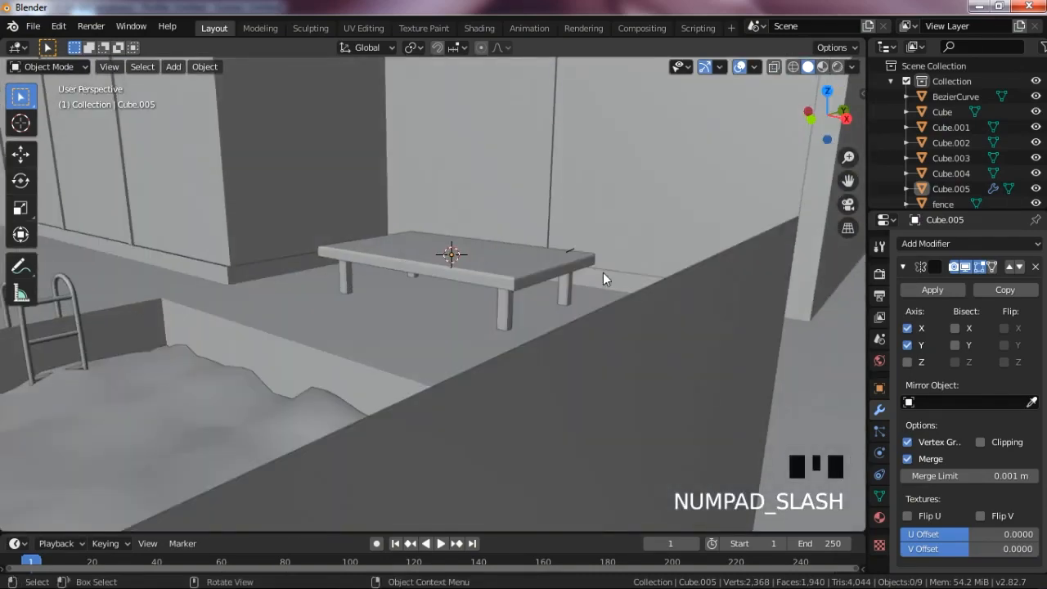
scroll(604, 274, down, 2)
scroll(514, 276, up, 5)
click(495, 297)
click(506, 304)
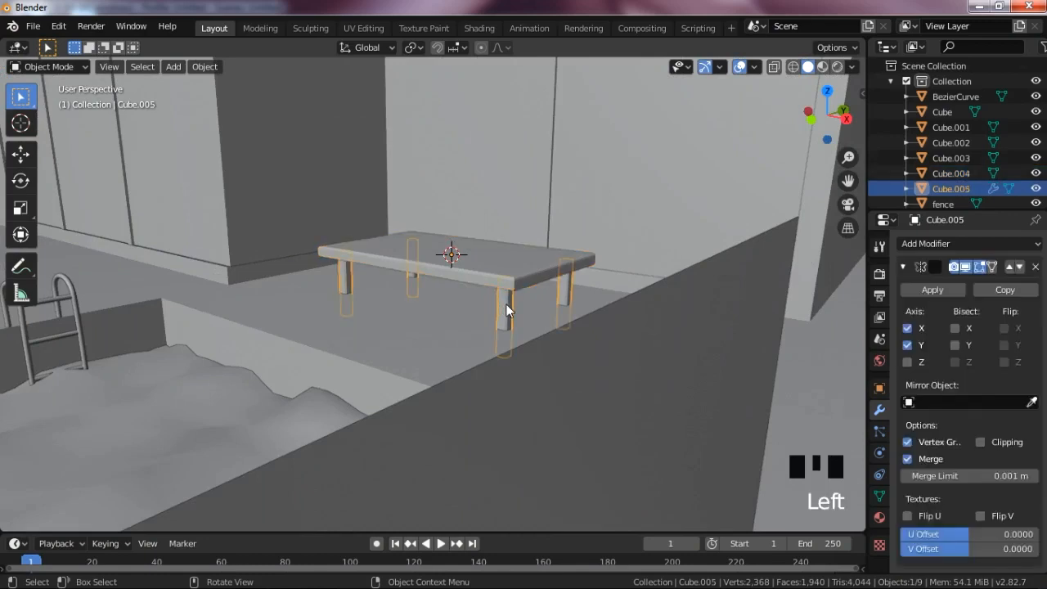
key(g)
key(z)
right_click(505, 278)
click(501, 265)
key(g)
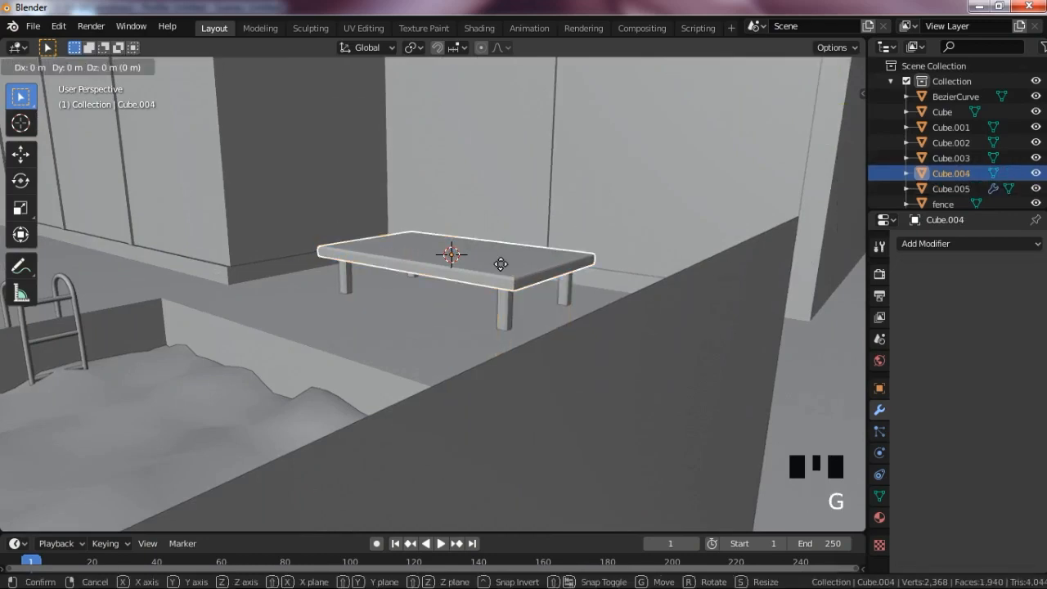
key(z)
right_click(508, 242)
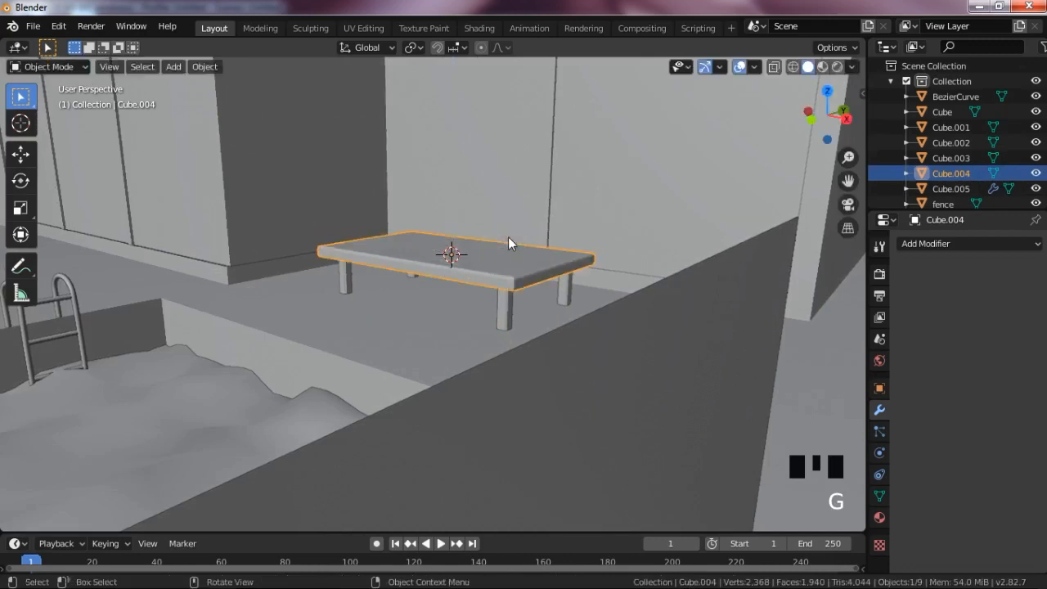
Step: Select the tabletop together with its legs and raise both about 0.721 m along Z above the terrace
shift+click(507, 297)
key(g)
key(z)
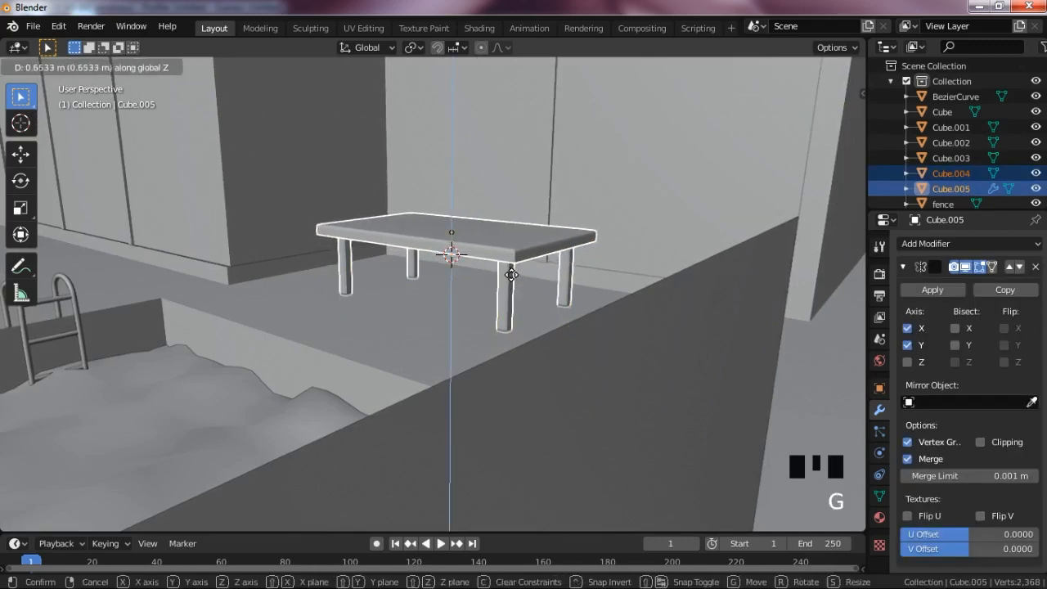
click(515, 272)
scroll(574, 242, down, 3)
scroll(640, 195, up, 3)
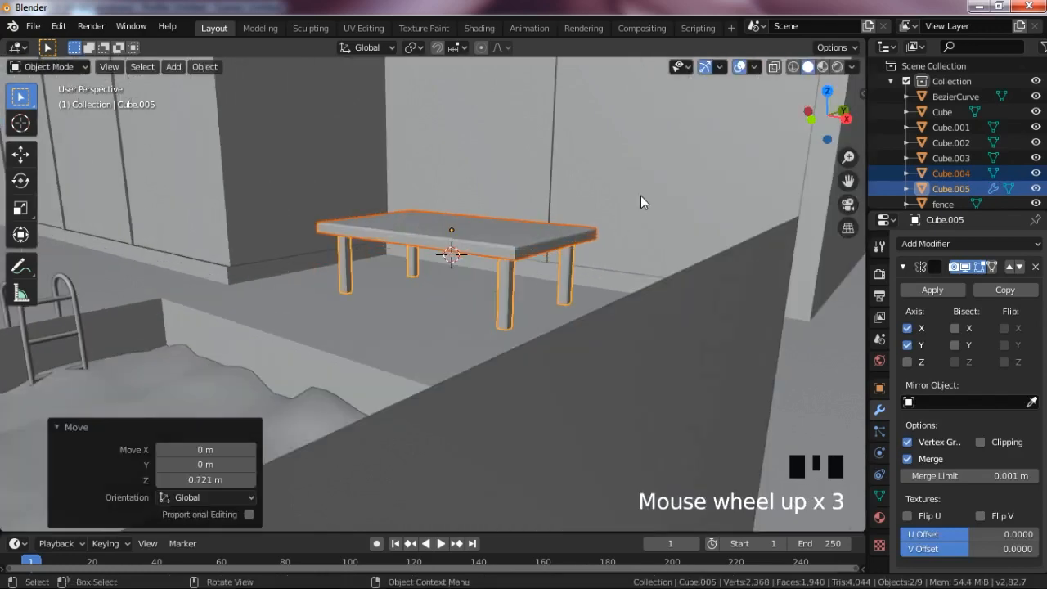
mouse_move(814, 129)
mouse_down()
mouse_move(809, 115)
mouse_move(824, 107)
mouse_move(808, 124)
mouse_up()
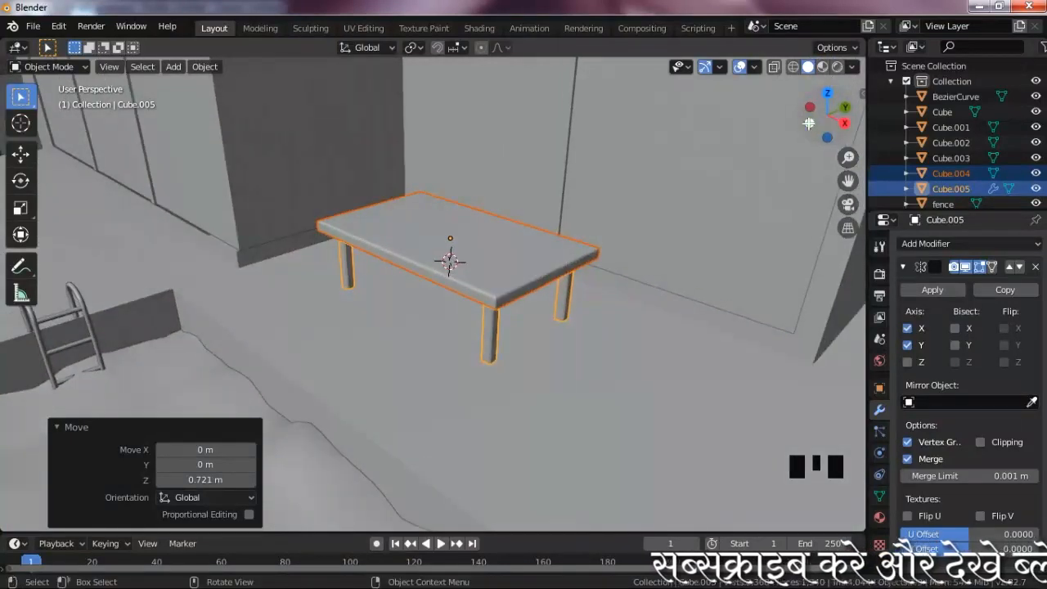
Step: Isolate the table in local view and, from the top view, place the 3D cursor just beyond the middle of its rear long edge
key(KP_Divide)
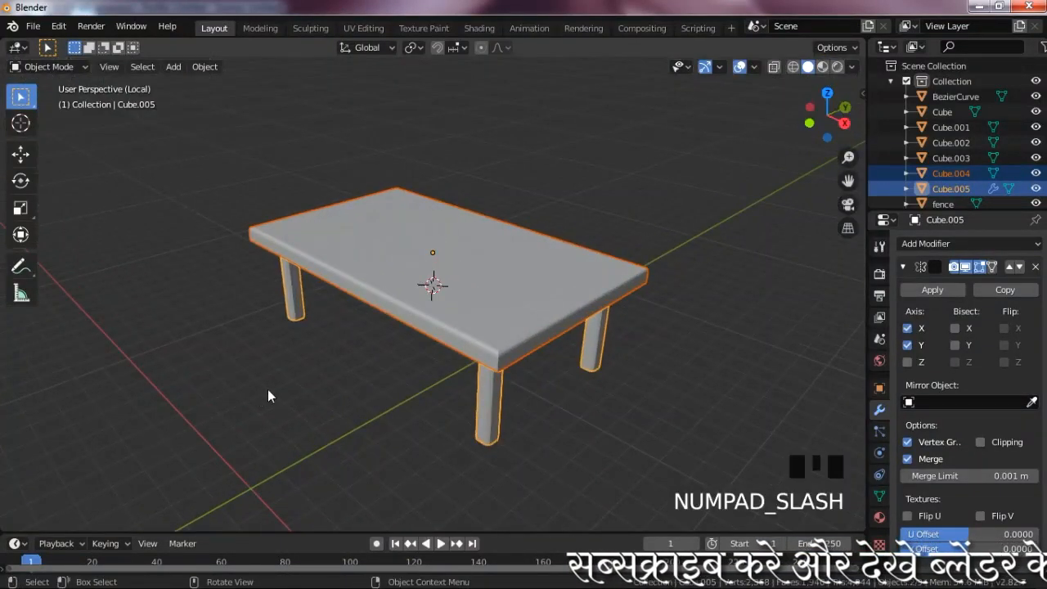
click(331, 368)
key(KP_7)
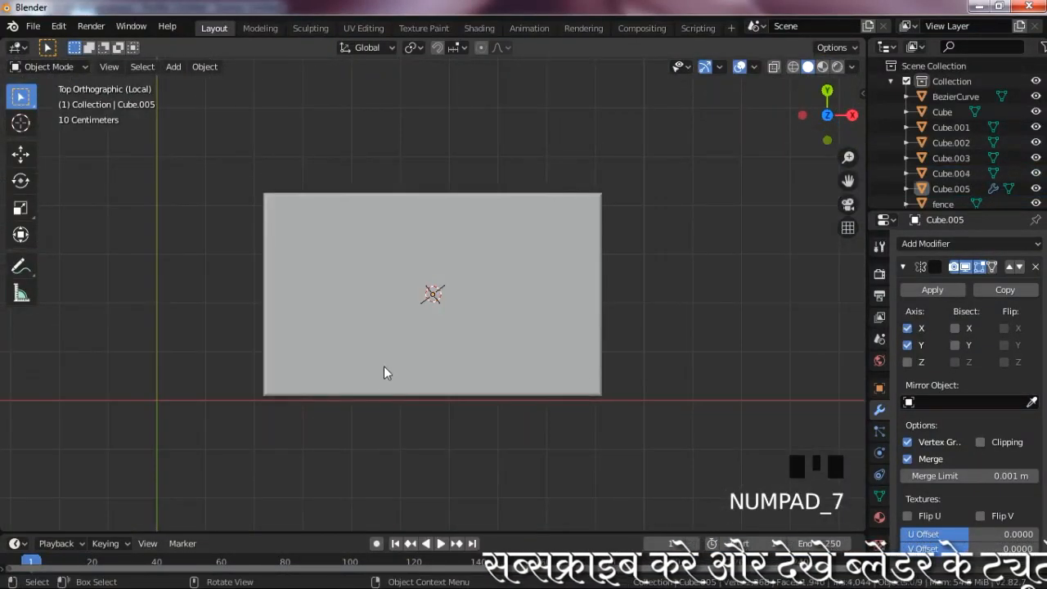
shift+right_click(437, 135)
Step: Add a mesh cylinder with 12 vertices, 0.06 m radius and 1.26 m depth at the 3D cursor beside the table
drag(848, 180, 847, 291)
drag(821, 87, 582, 247)
key(shift+a)
mouse_move(574, 248)
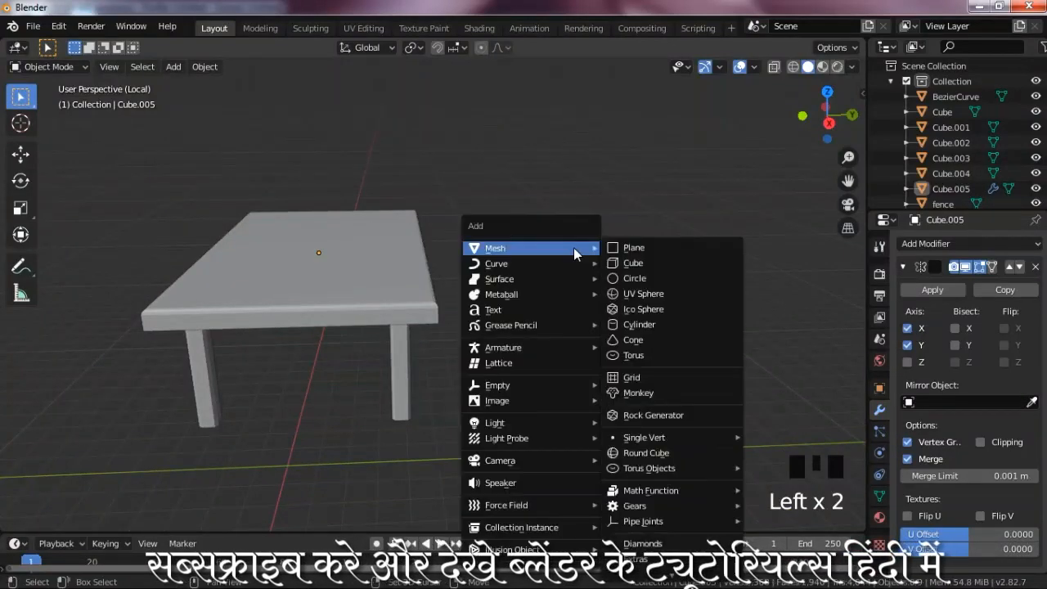
click(617, 325)
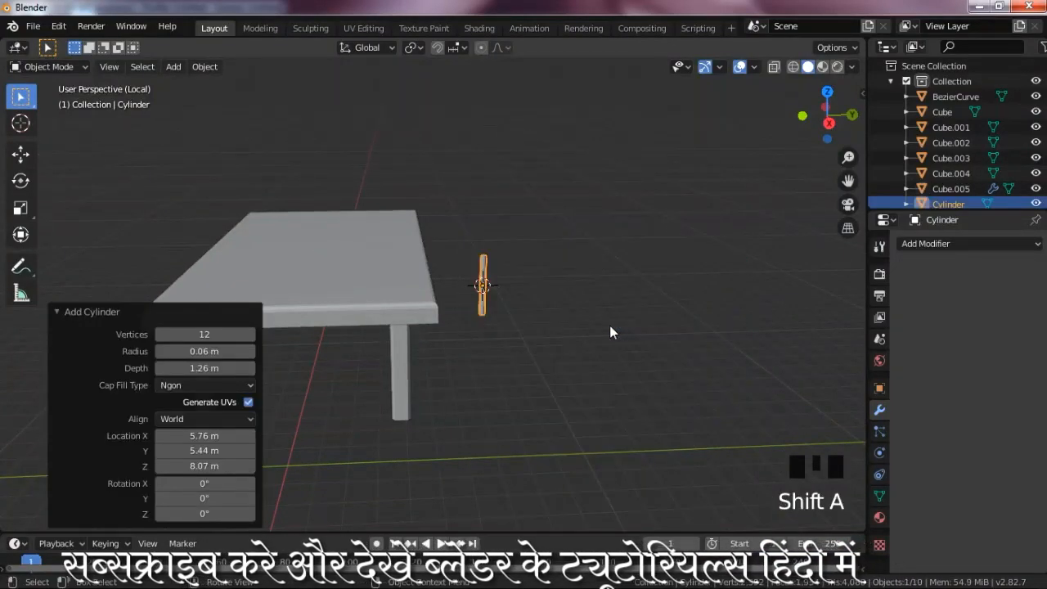
scroll(529, 286, up, 5)
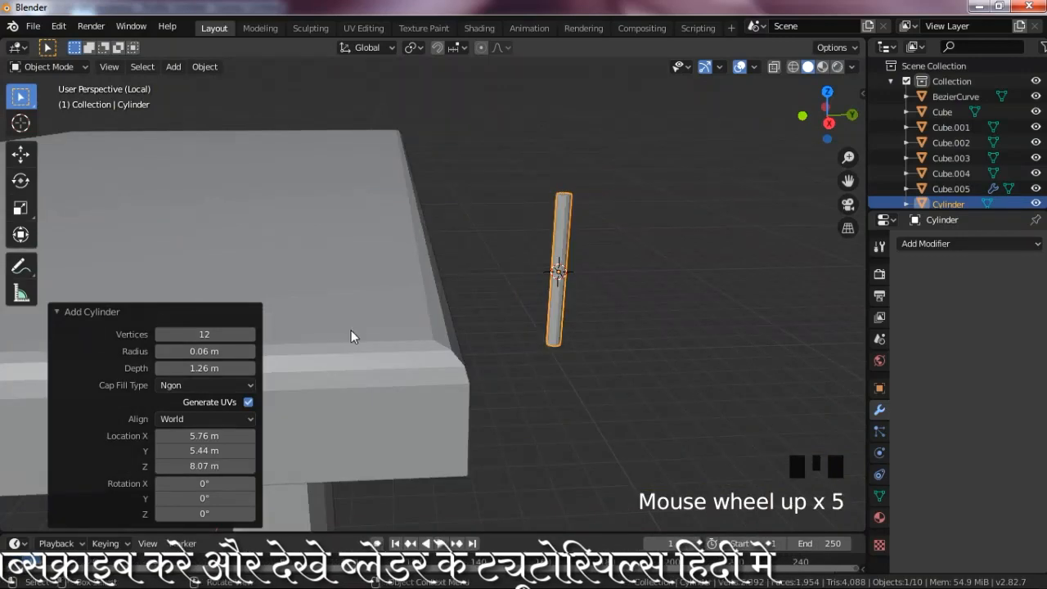
Step: Lower the cylinder about 0.59 m along Z and tilt it about 10.6° in the right side view
key(KP_1)
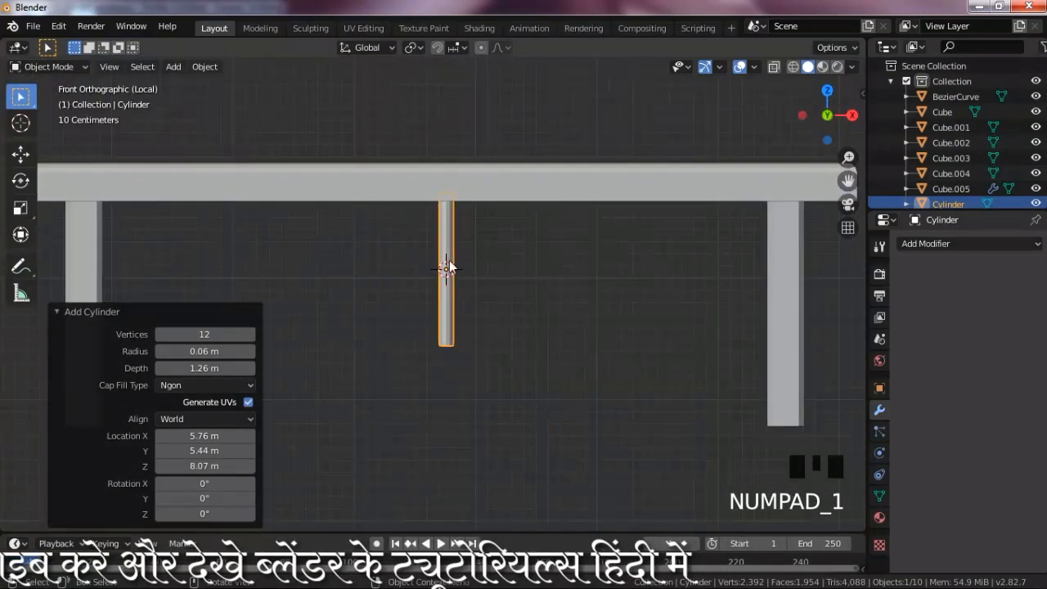
scroll(449, 266, down, 2)
scroll(252, 300, down, 1)
key(KP_3)
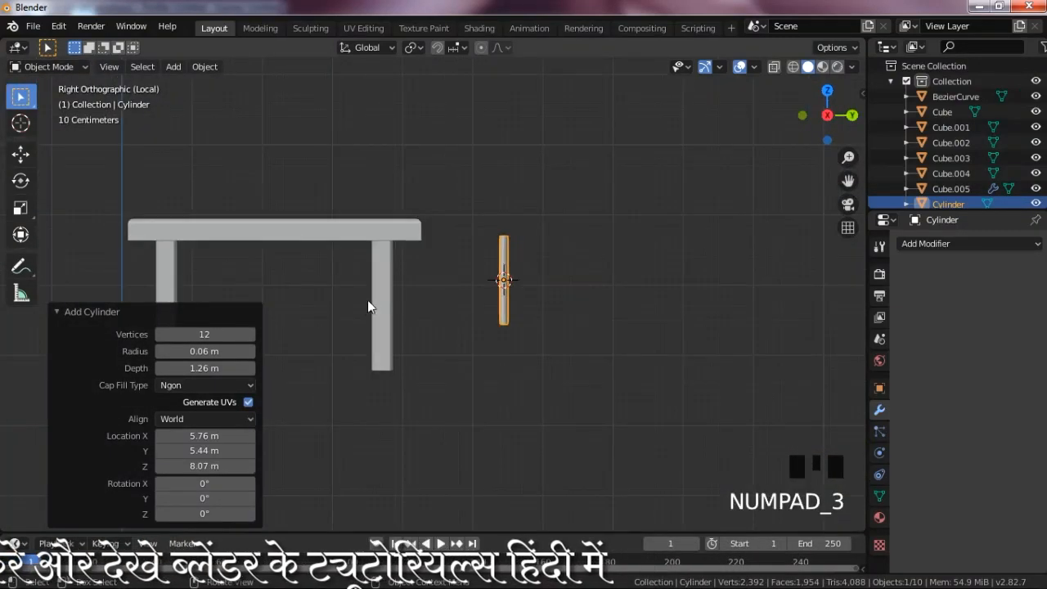
key(g)
key(z)
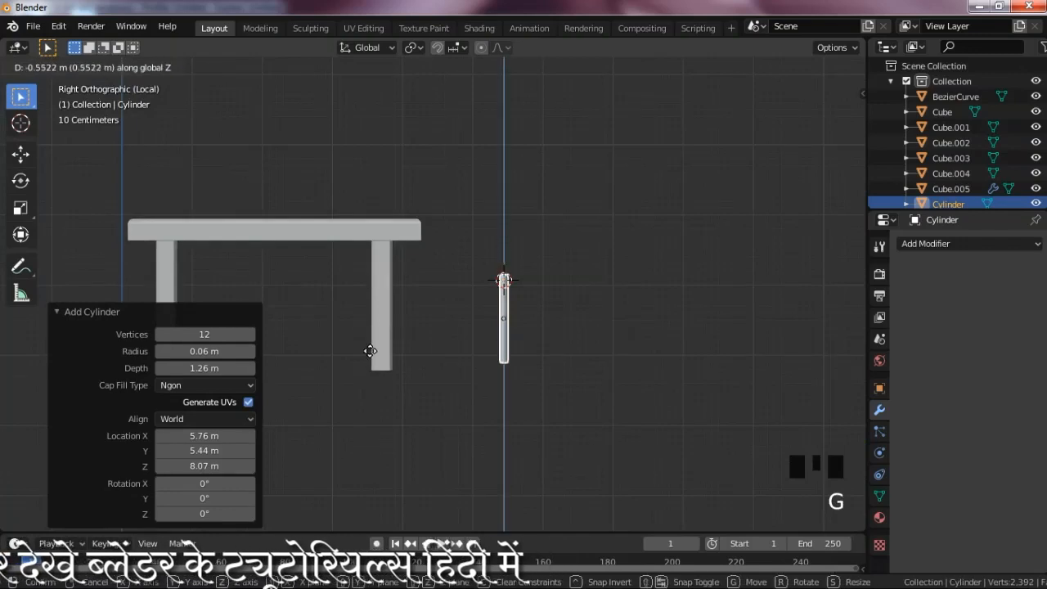
click(367, 369)
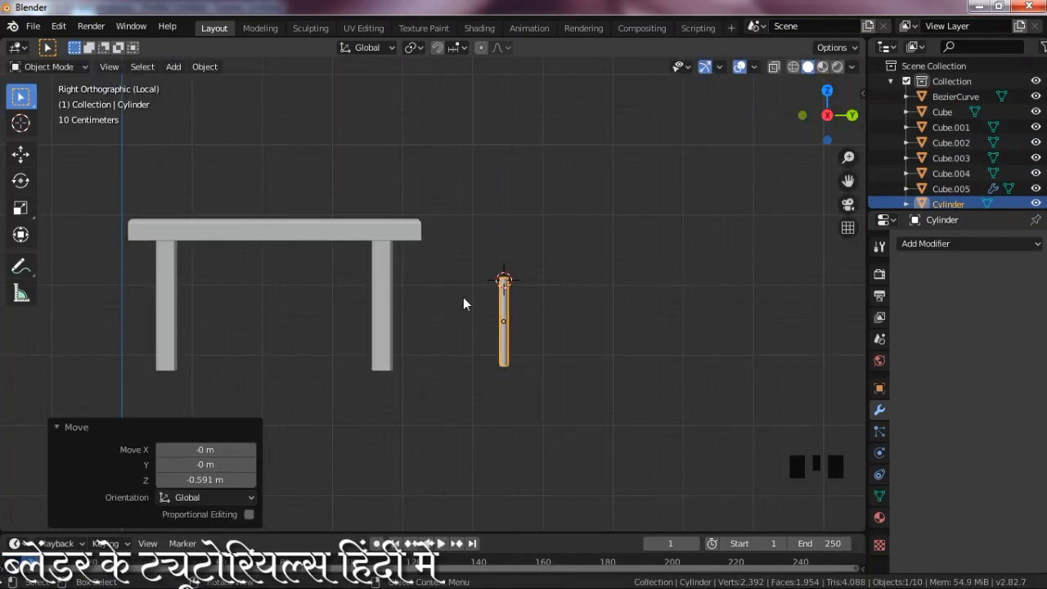
key(r)
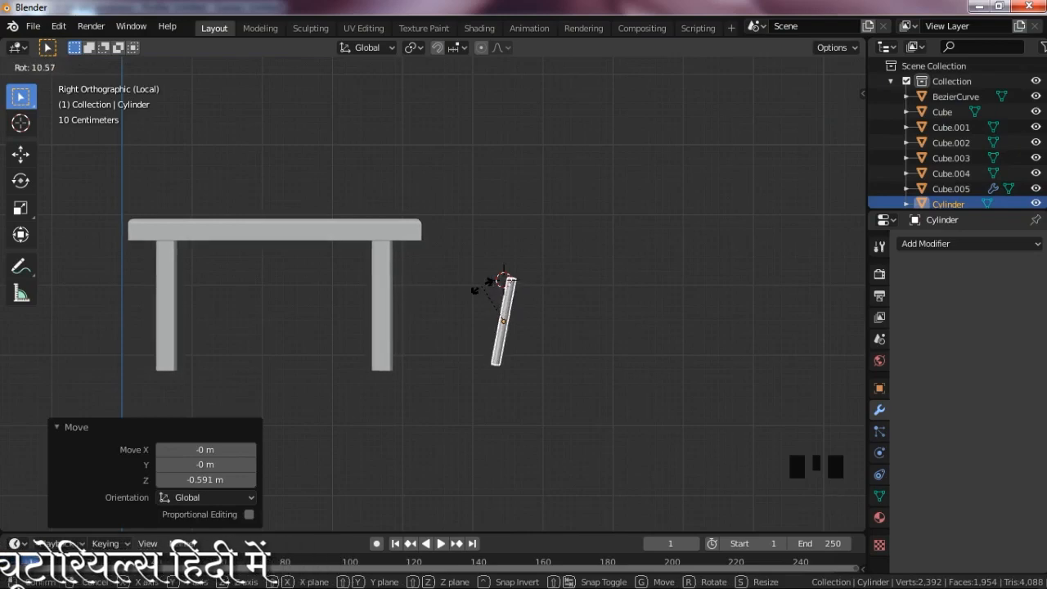
click(481, 291)
Step: Add a Mirror modifier to the tilted cylinder
key(KP_7)
scroll(491, 281, up, 2)
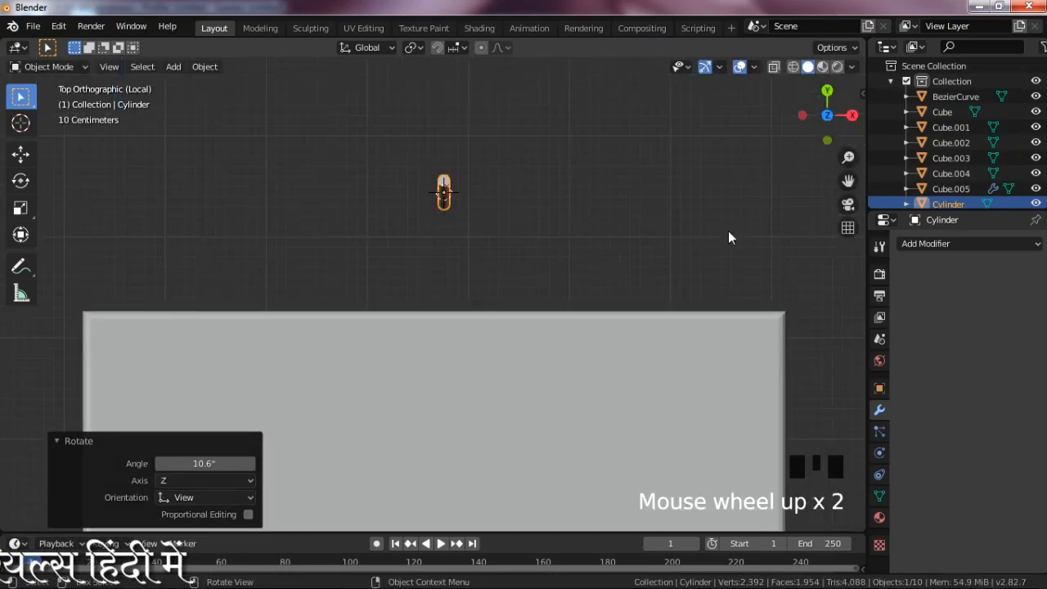
click(904, 245)
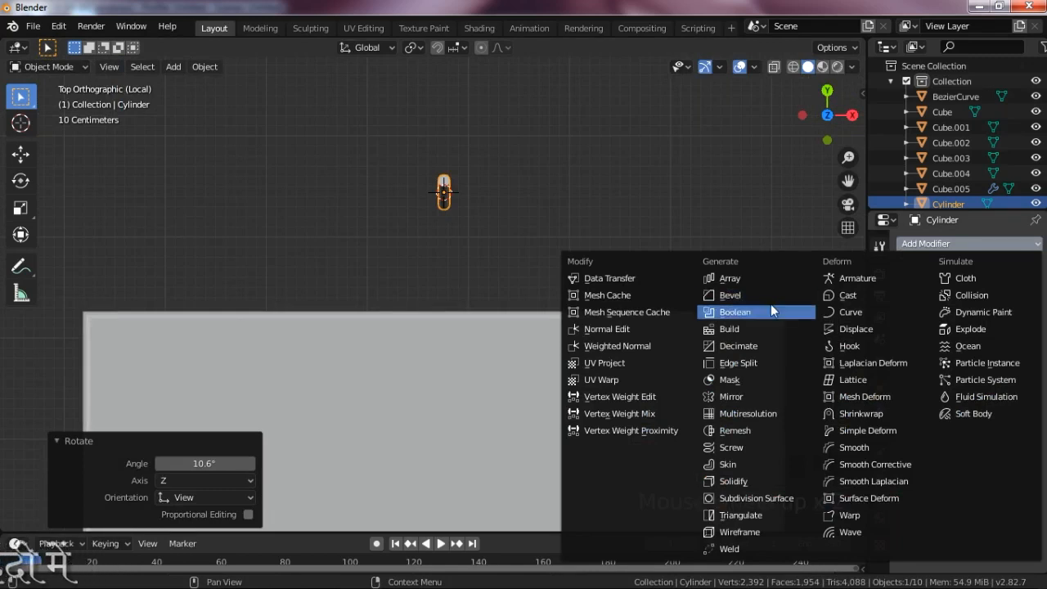
click(756, 396)
Step: Offset the whole cylinder mesh along negative X so it stands apart from its mirrored copy
drag(849, 181, 673, 303)
key(Tab)
scroll(663, 292, up, 3)
key(a)
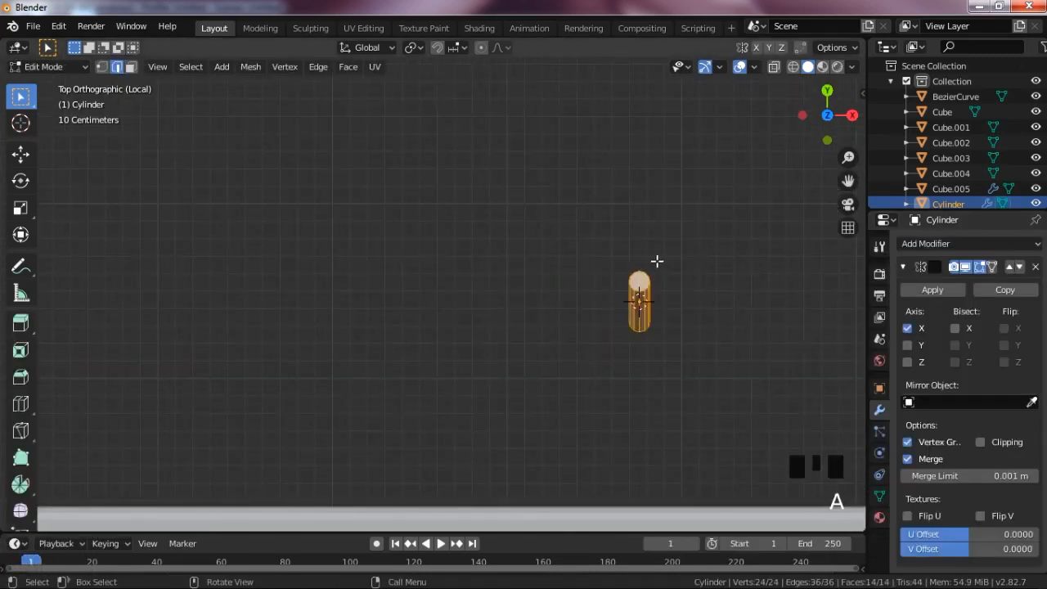
key(g)
middle_drag(656, 261, 648, 260)
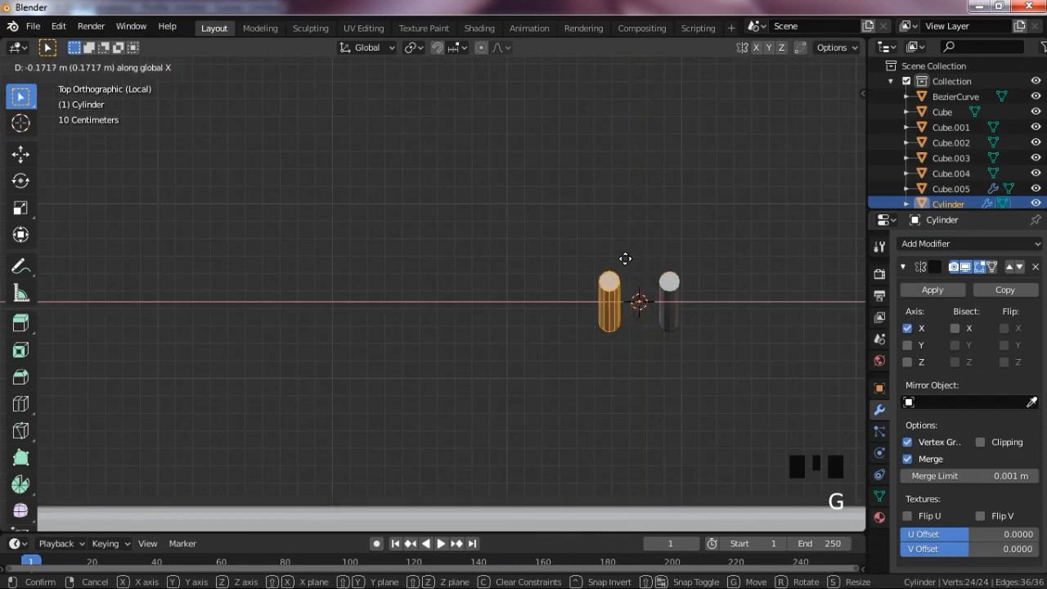
click(614, 258)
Step: Taper the mirrored legs by scaling down the cylinder's top face
click(601, 282)
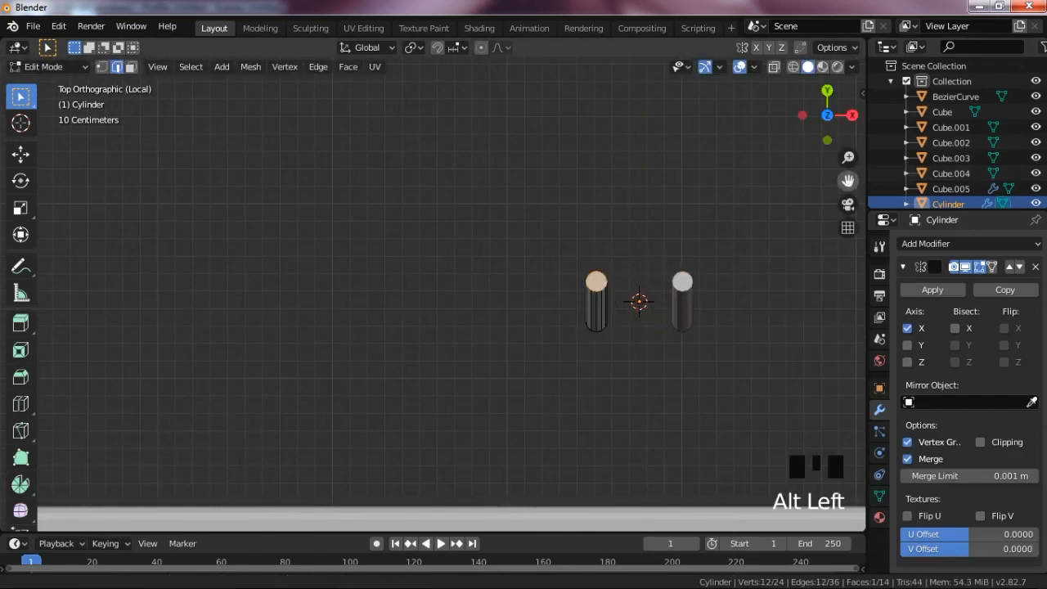
drag(848, 180, 750, 182)
scroll(570, 272, up, 7)
click(784, 263)
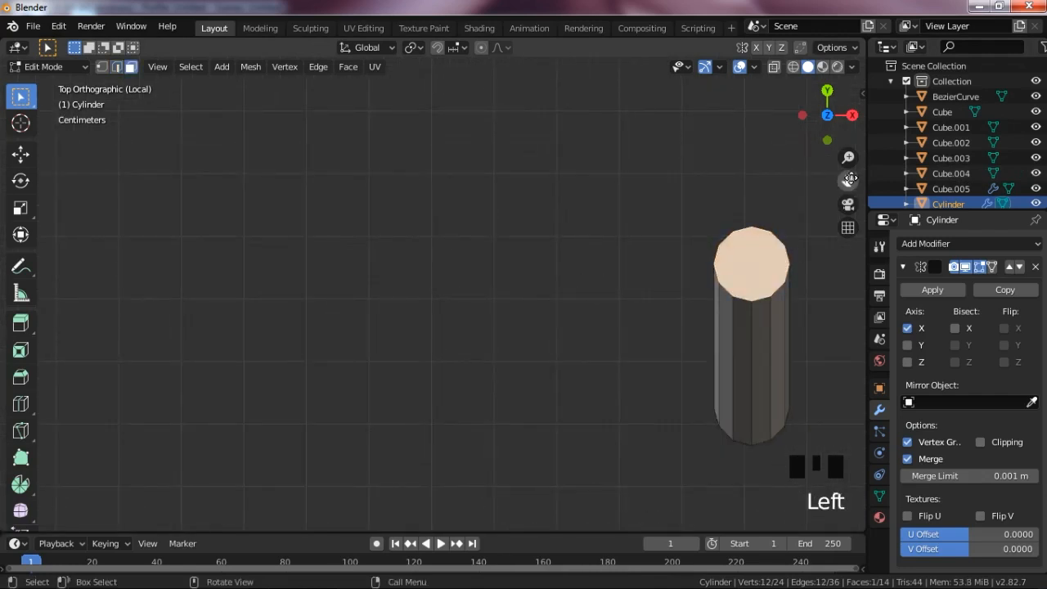
drag(848, 180, 444, 184)
key(s)
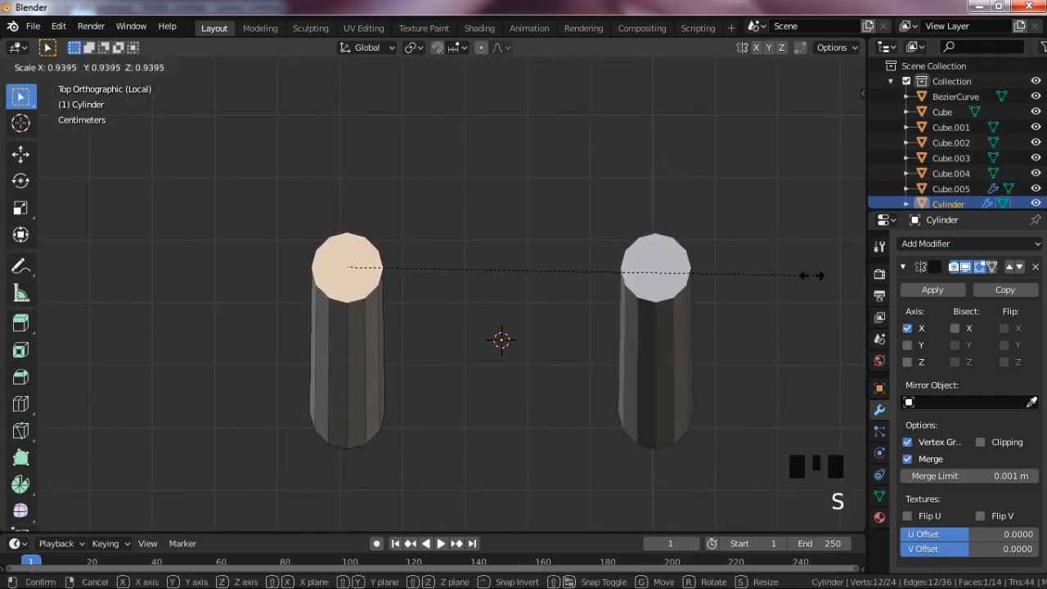
click(736, 275)
key(Tab)
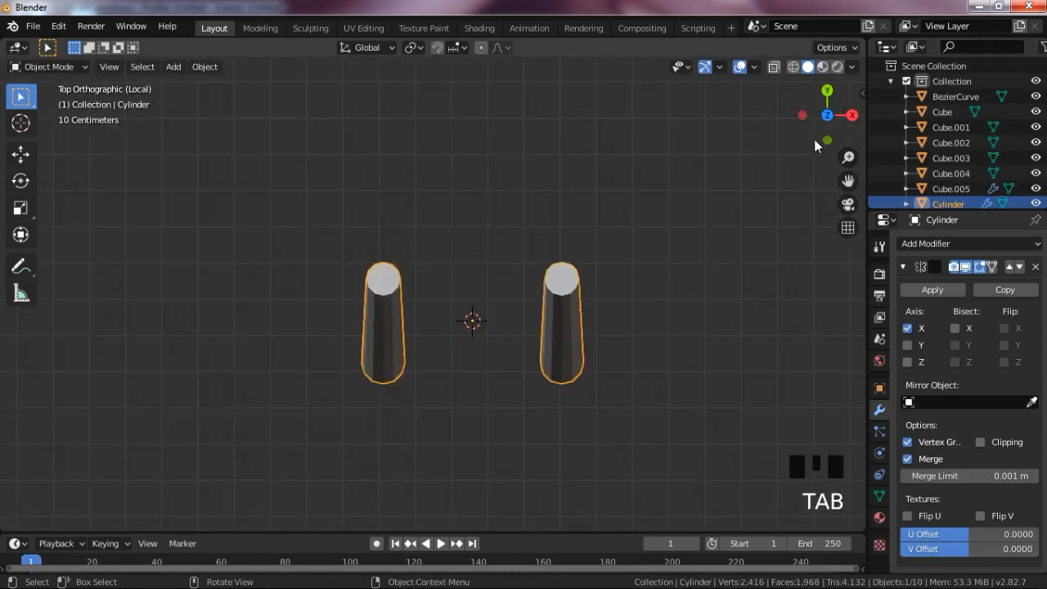
Step: Move the whole leg mesh farther along negative X to widen the gap between the two legs
drag(838, 102, 654, 21)
click(720, 201)
scroll(448, 292, up, 3)
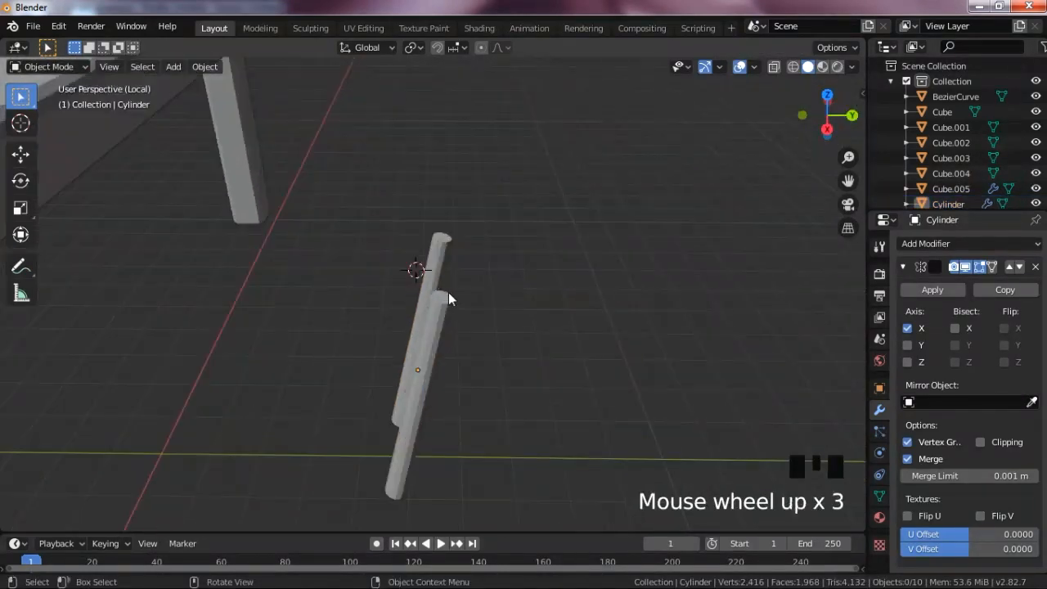
click(459, 296)
key(KP_7)
key(Tab)
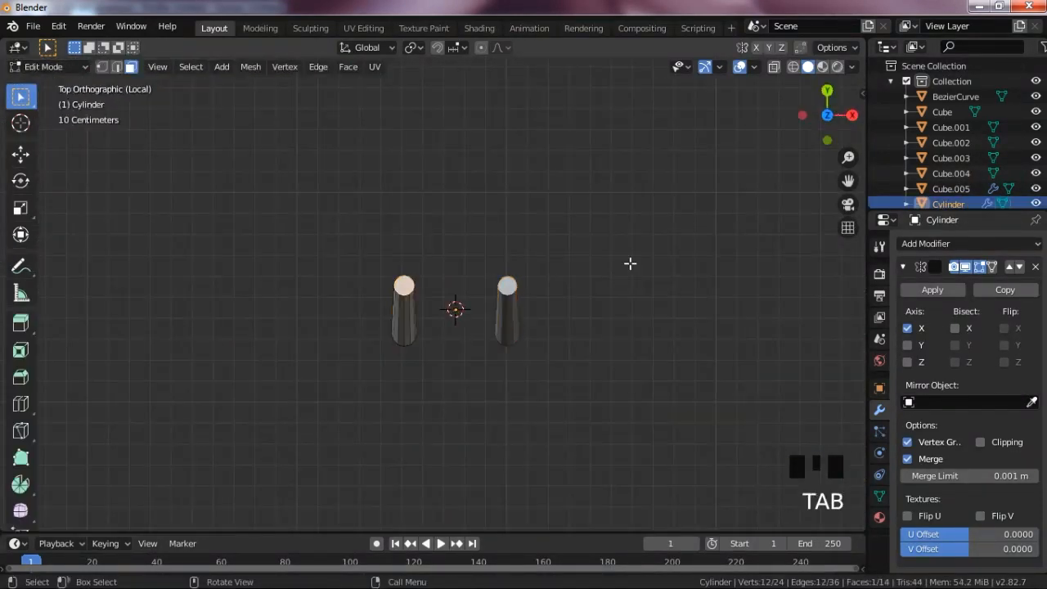
key(a)
key(g)
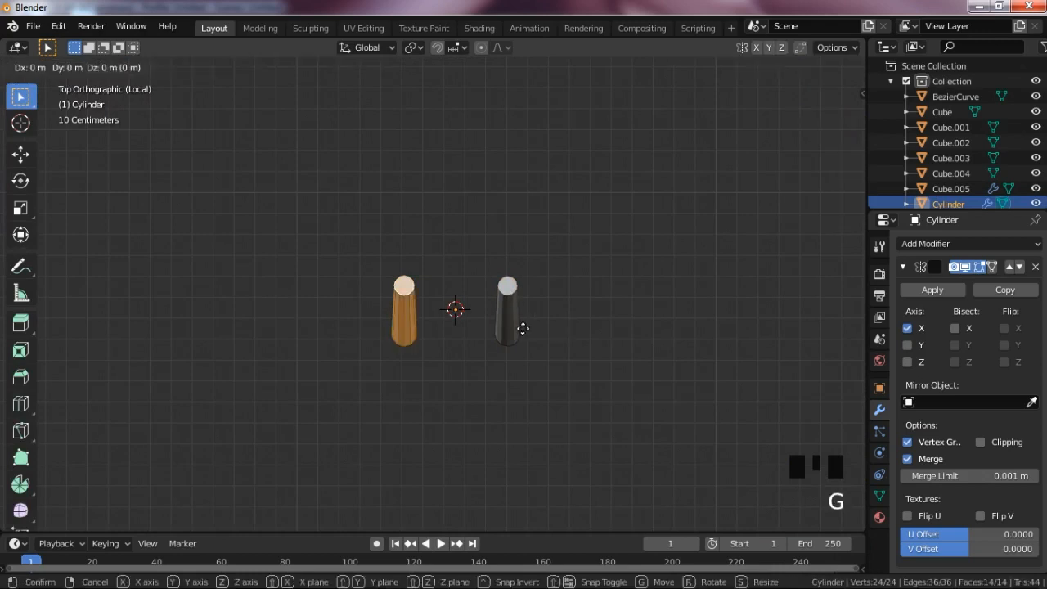
key(x)
click(509, 327)
key(Tab)
key(Tab)
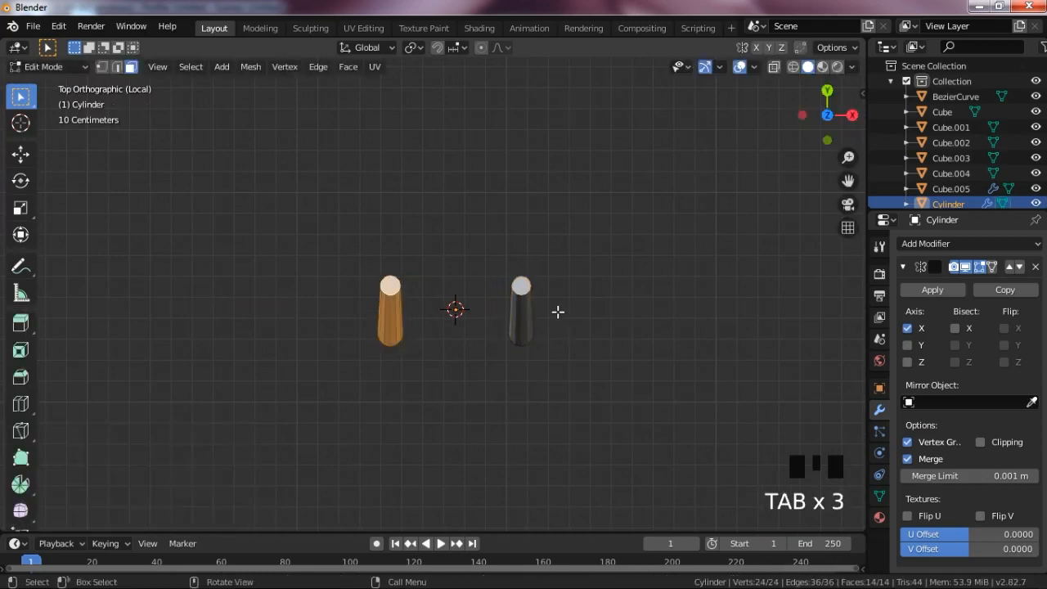
Step: Shift the leg mesh about 0.03 m back along X towards its mirrored copy
key(g)
key(x)
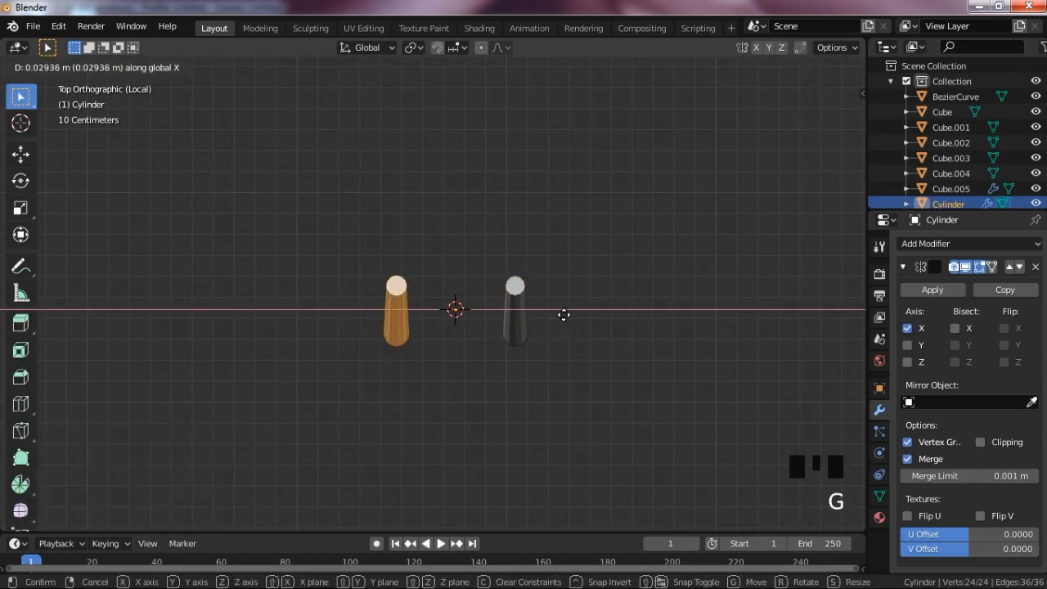
click(564, 315)
key(Tab)
key(Tab)
click(406, 290)
click(400, 286)
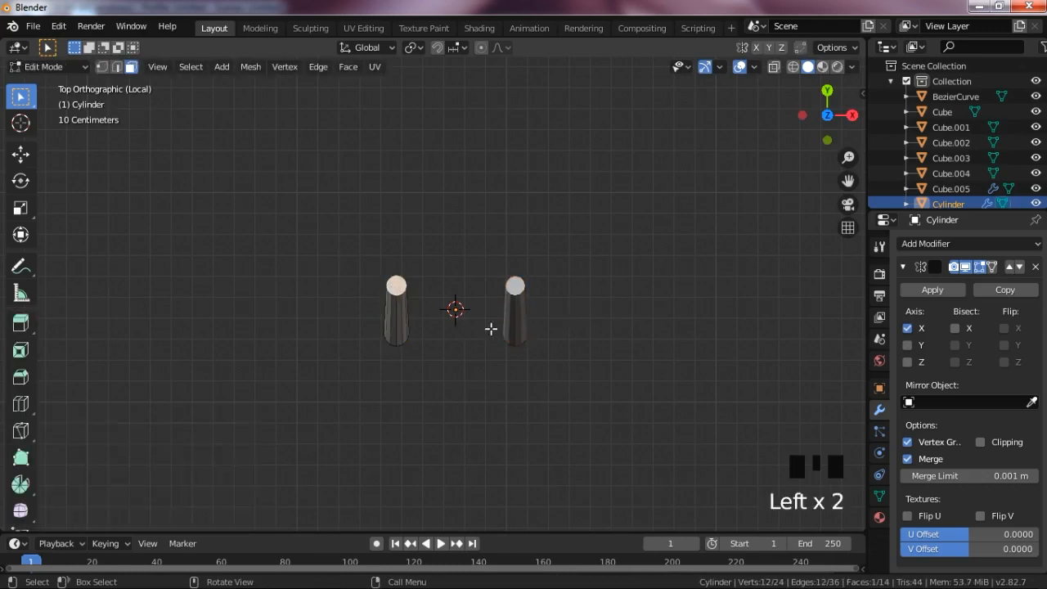
key(KP_1)
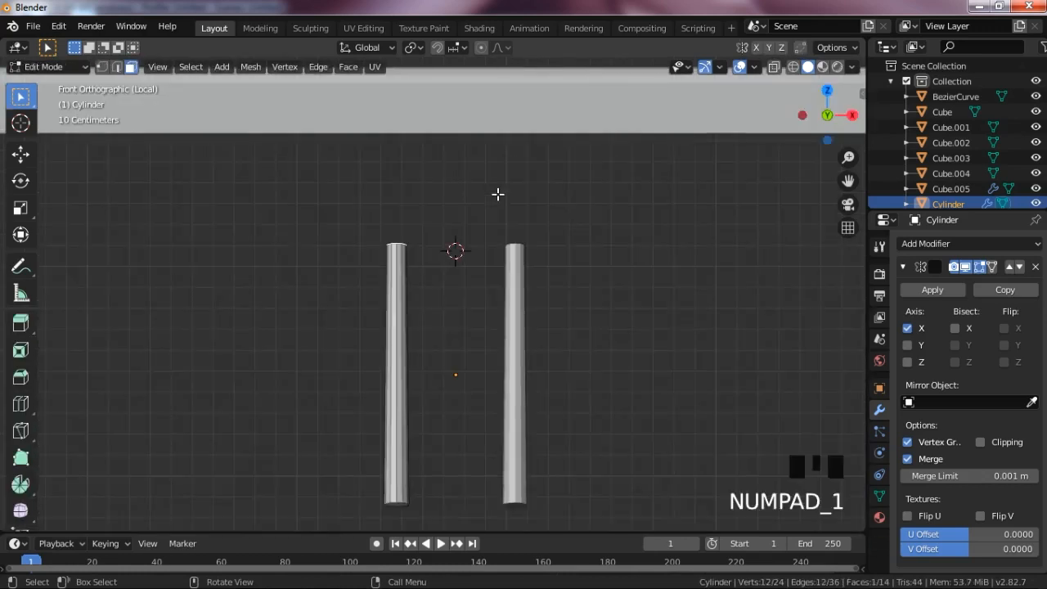
key(g)
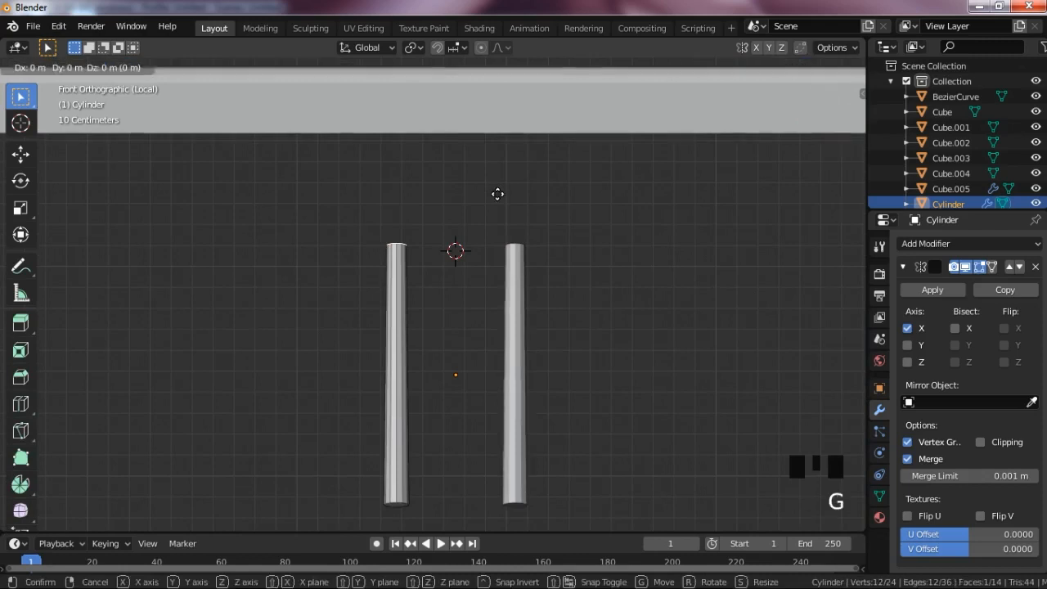
right_click(498, 194)
Step: Move the whole leg mesh about 0.06 m outward along negative X in the front view
key(a)
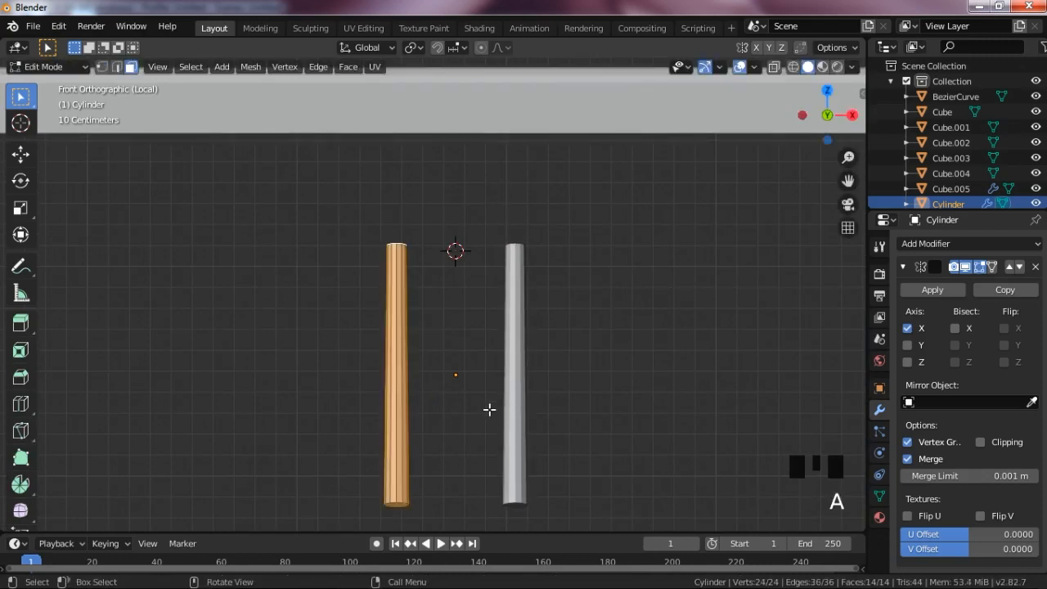
key(g)
key(x)
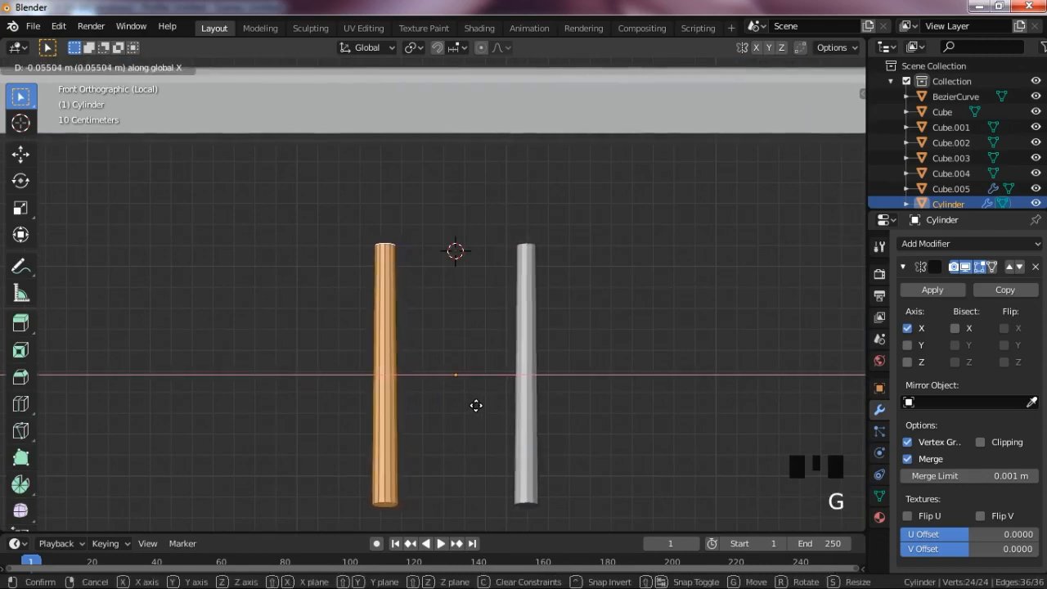
click(475, 404)
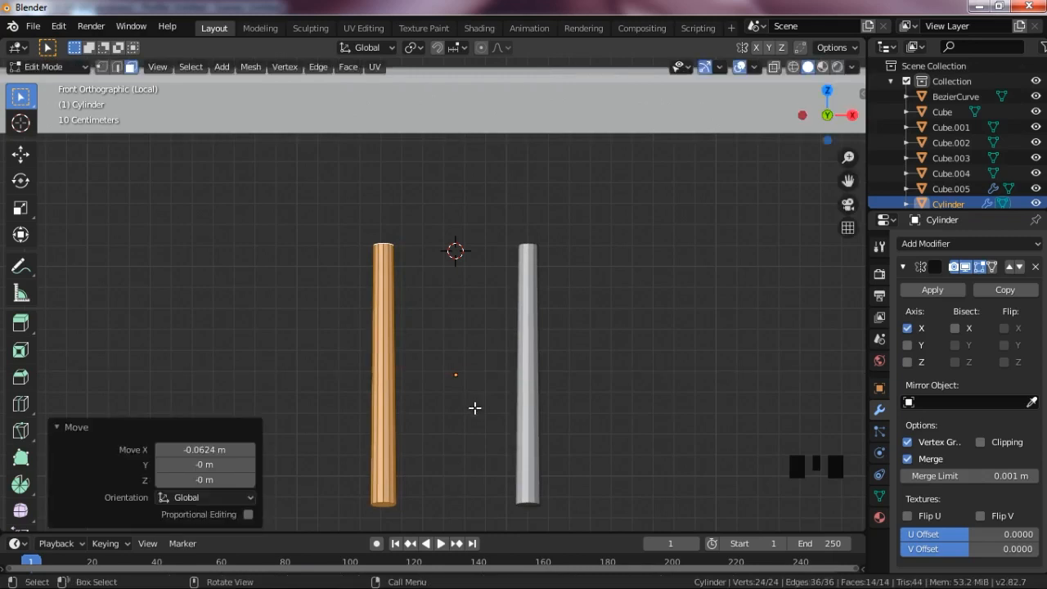
Step: Extrude the leg's top face almost horizontally away from the table in the side view to form a rail
scroll(469, 407, up, 3)
drag(831, 118, 587, 213)
click(495, 263)
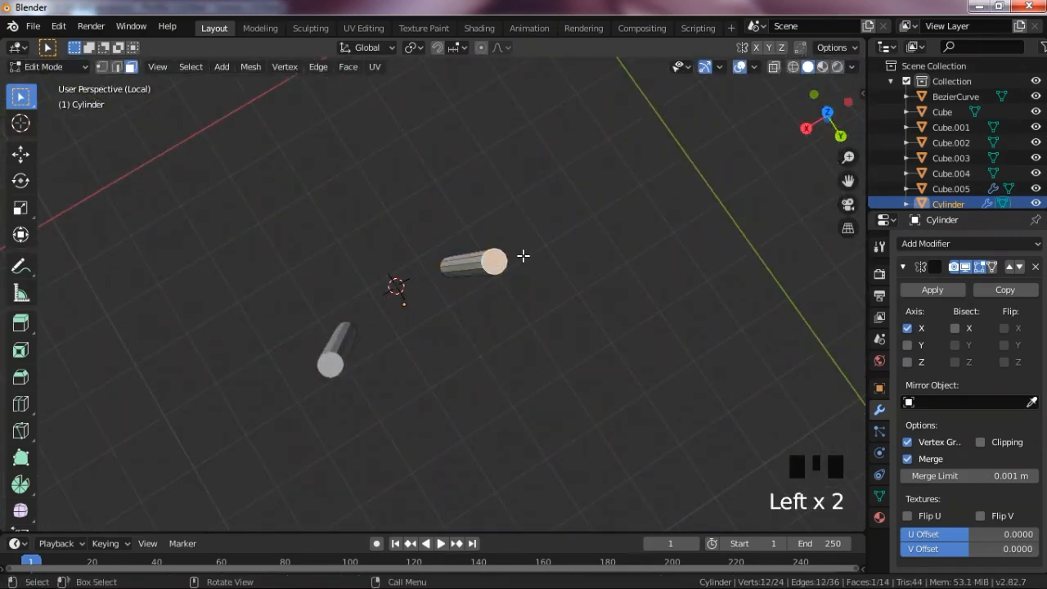
key(KP_1)
key(KP_3)
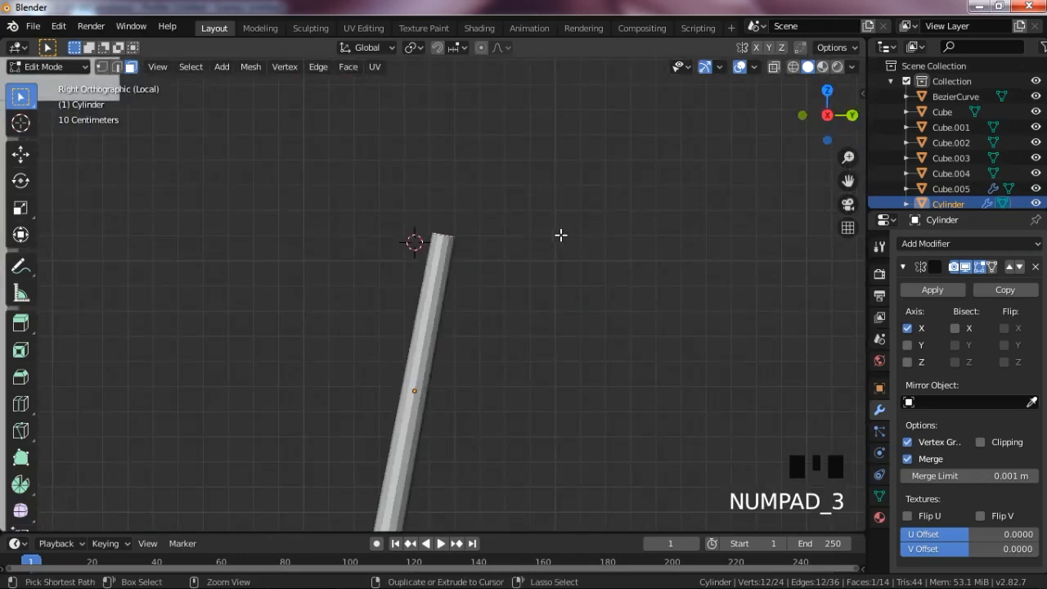
ctrl+right_click(579, 232)
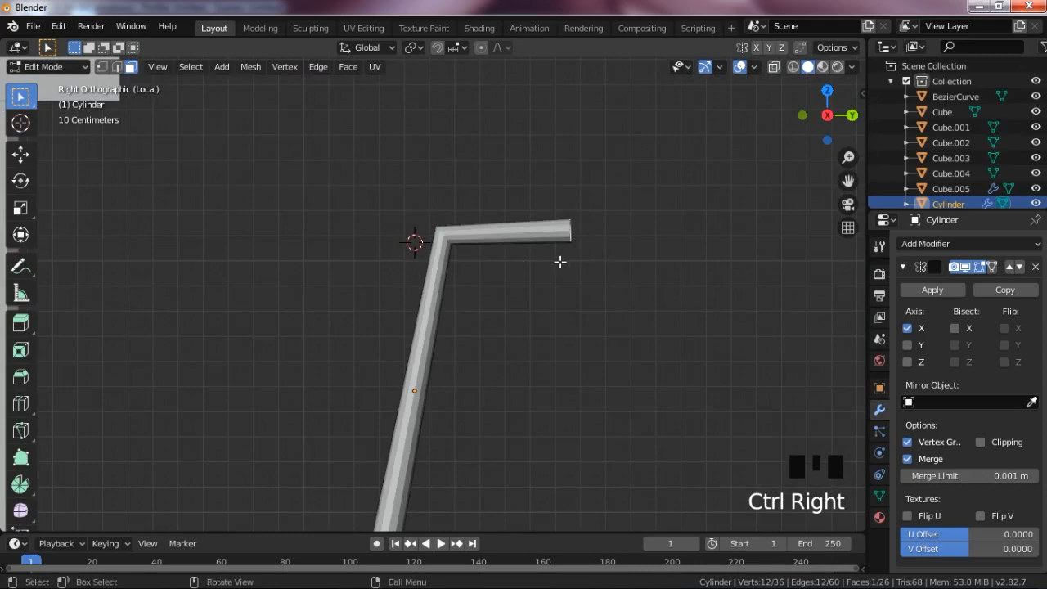
Step: Extrude the rail's end face down to the level of the first leg's foot to form the second leg
scroll(505, 242, down, 3)
scroll(505, 259, up, 3)
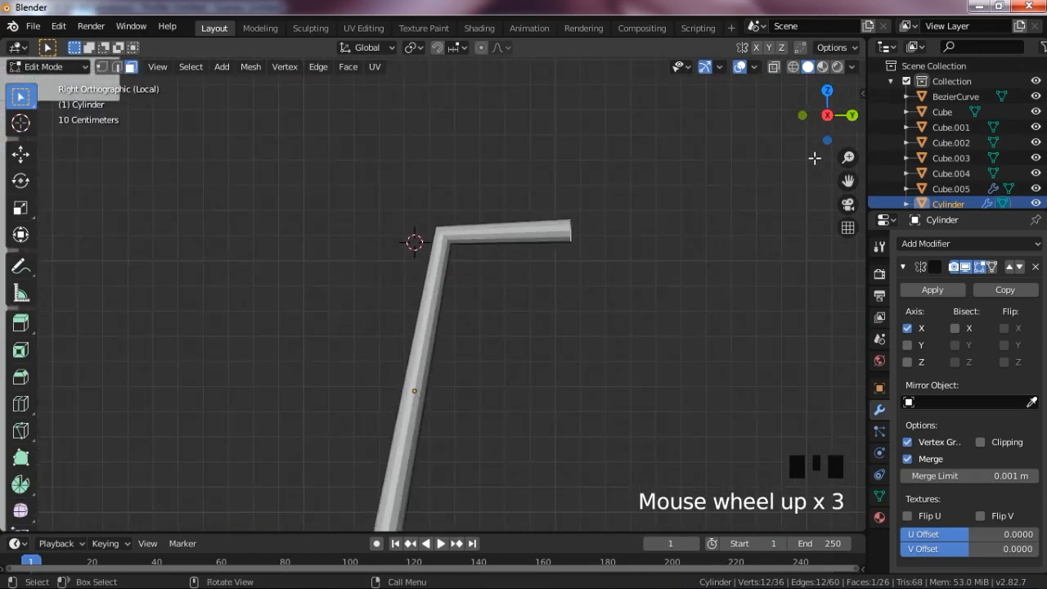
drag(816, 132, 621, 209)
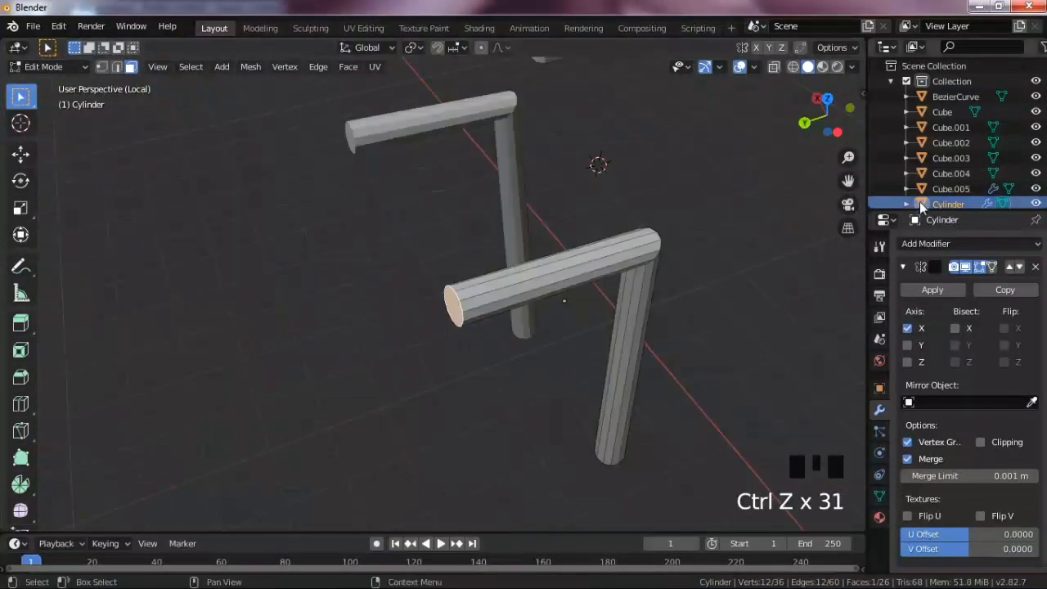
drag(826, 111, 828, 113)
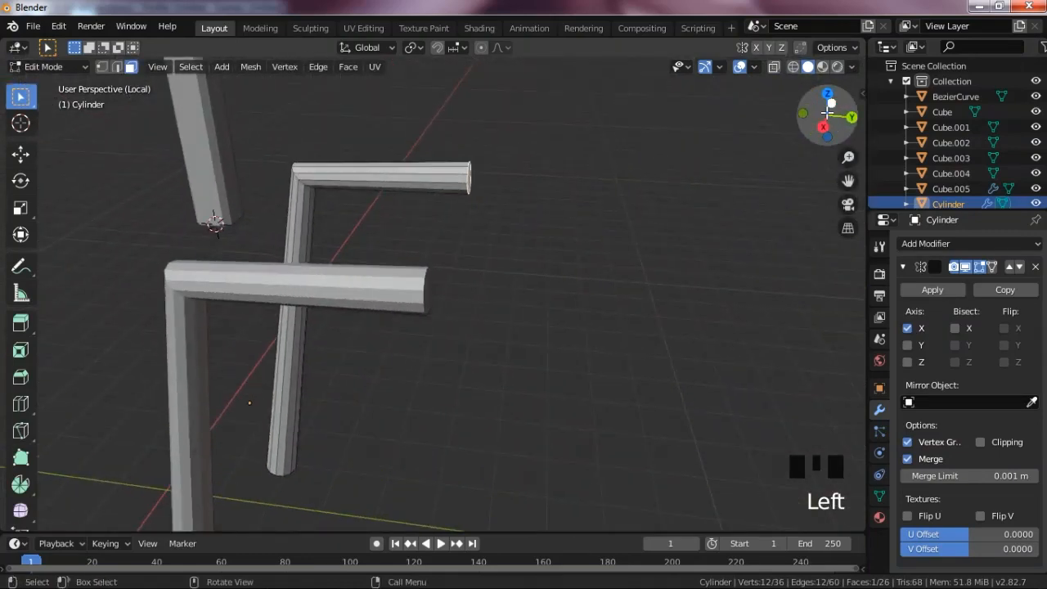
key(KP_3)
scroll(438, 424, down, 4)
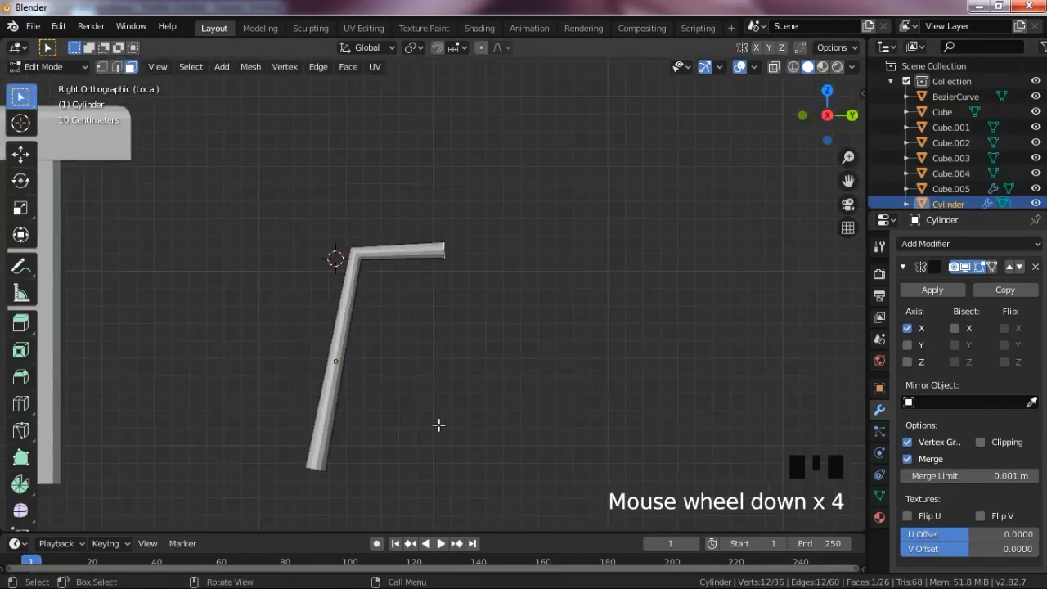
shift+right_click(464, 471)
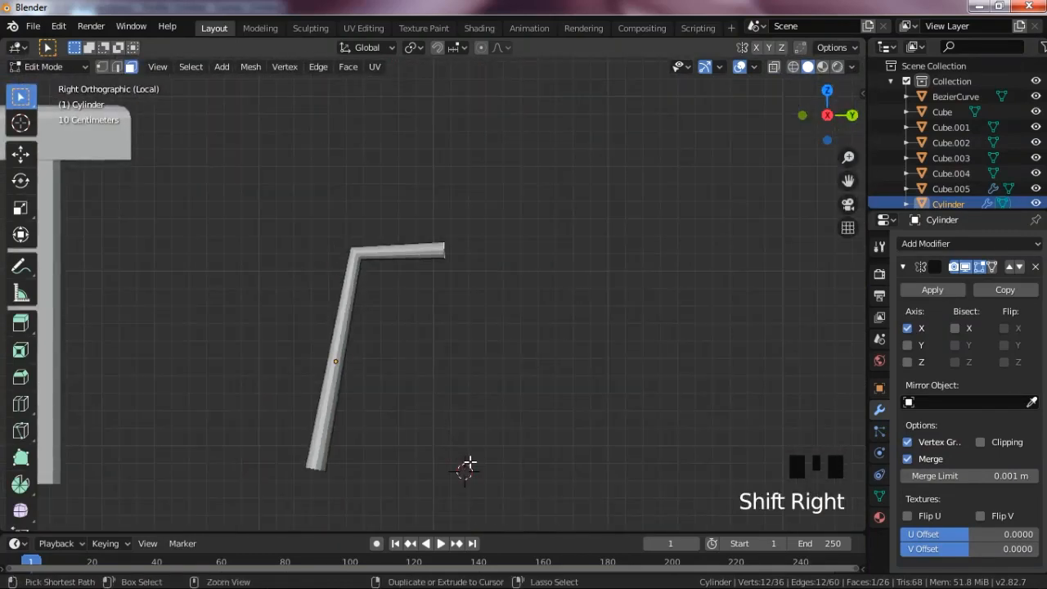
ctrl+right_click(466, 466)
Step: Turn on X-ray and try box-selecting the faces at the bend between the rail and the second leg
click(822, 116)
drag(822, 116, 713, 134)
scroll(568, 294, up, 3)
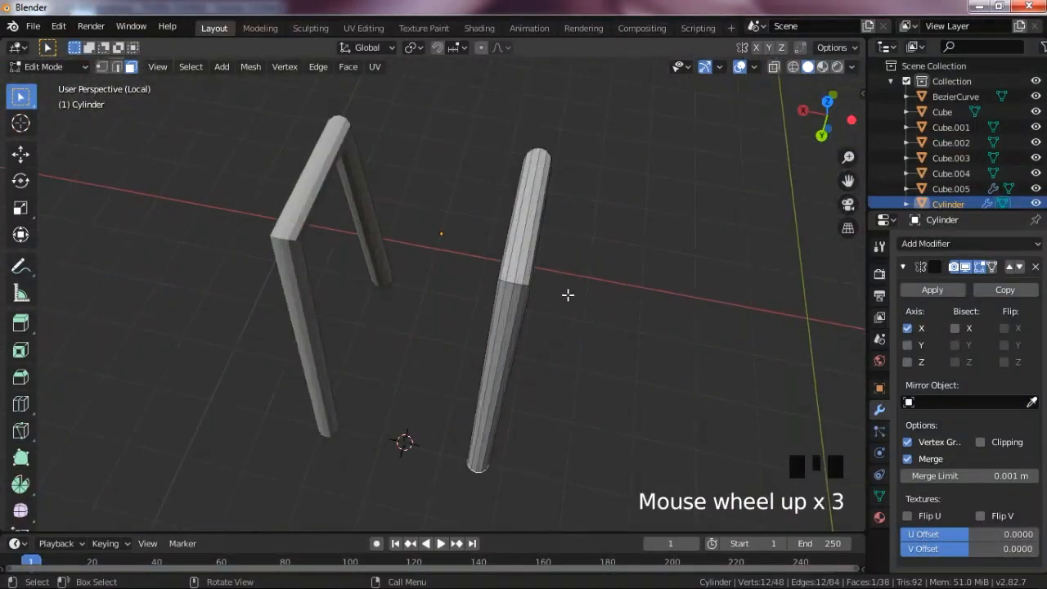
key(alt+z)
drag(824, 147, 792, 352)
drag(483, 306, 606, 351)
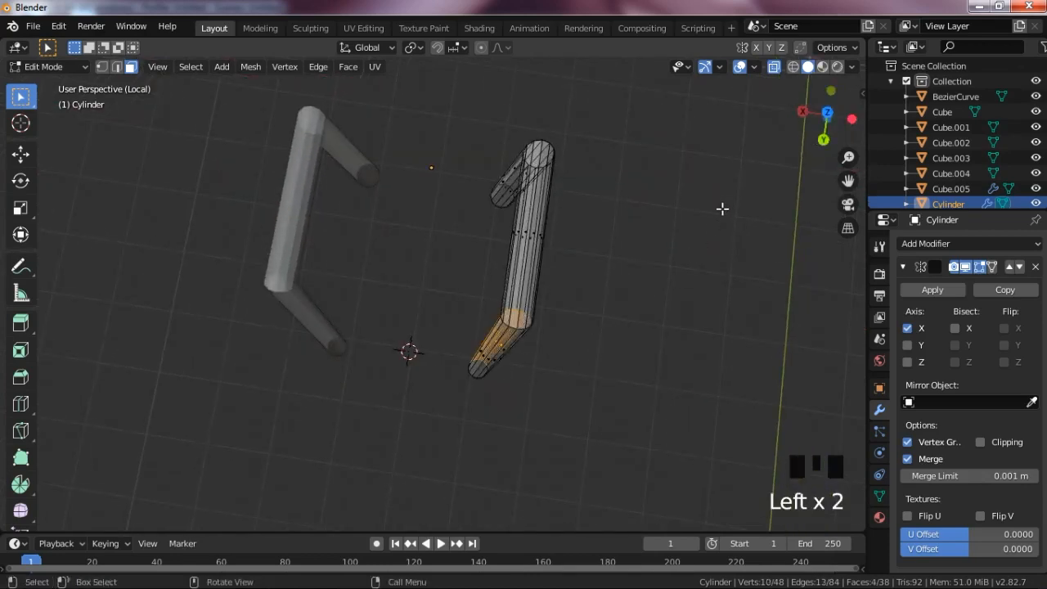
click(701, 273)
drag(828, 123, 862, 68)
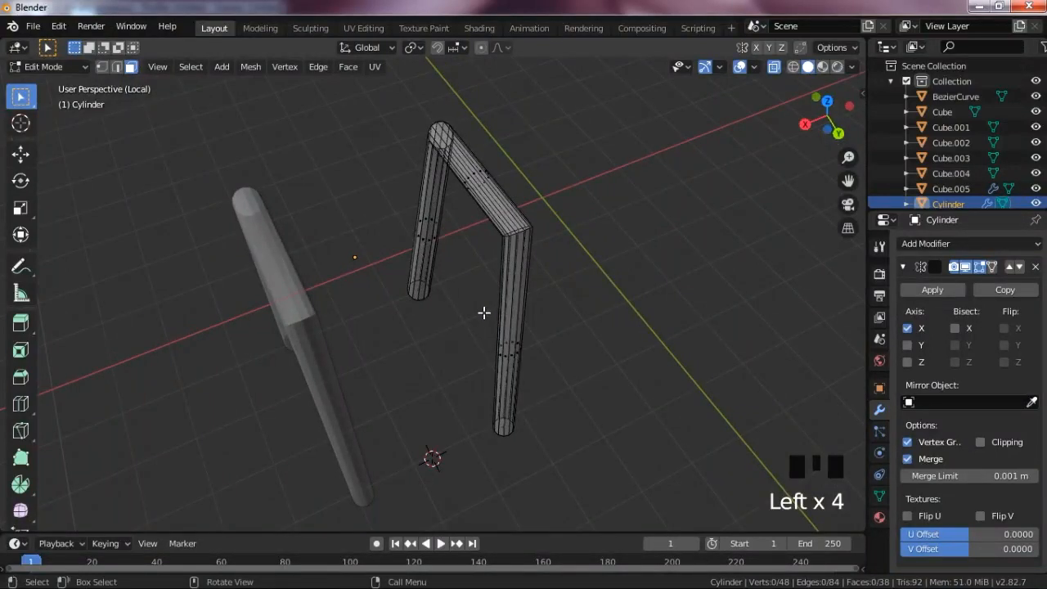
Step: Examine the mirrored leg frame from the front, side and top views and in perspective outside mesh editing
drag(484, 313, 562, 360)
scroll(669, 318, down, 3)
key(KP_1)
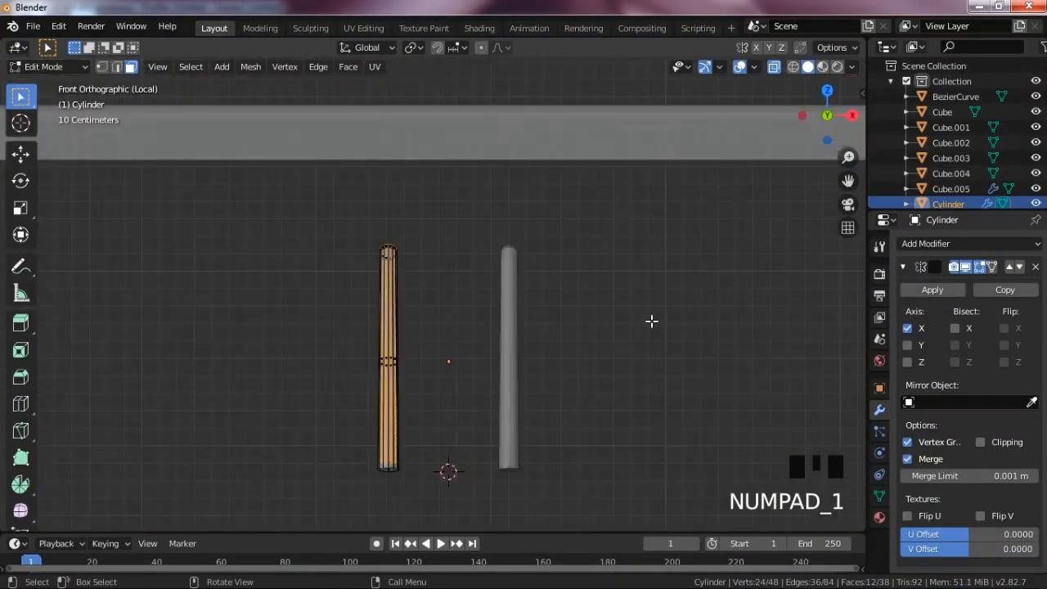
key(KP_3)
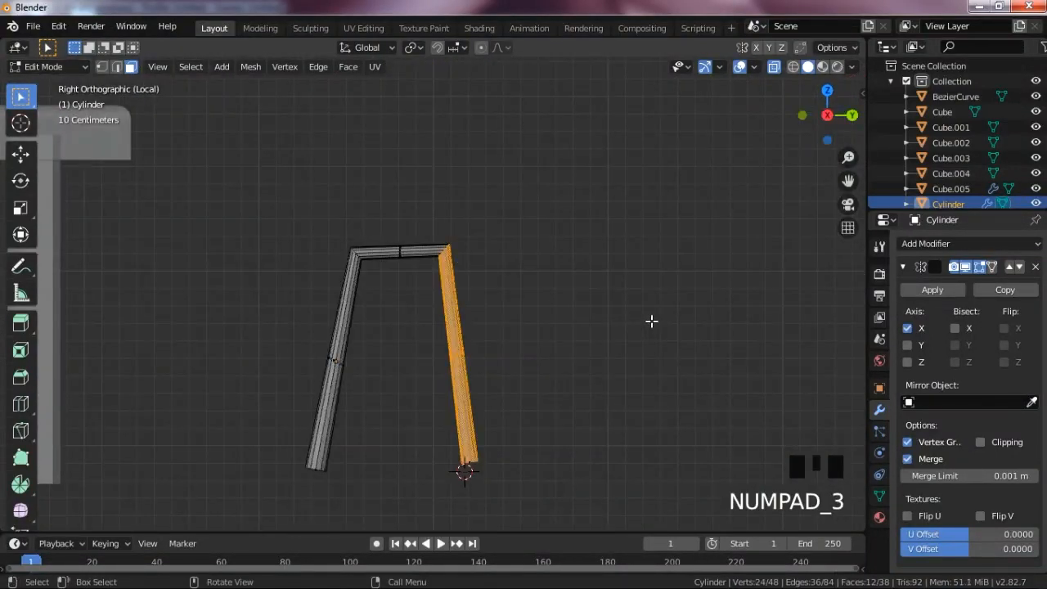
key(KP_7)
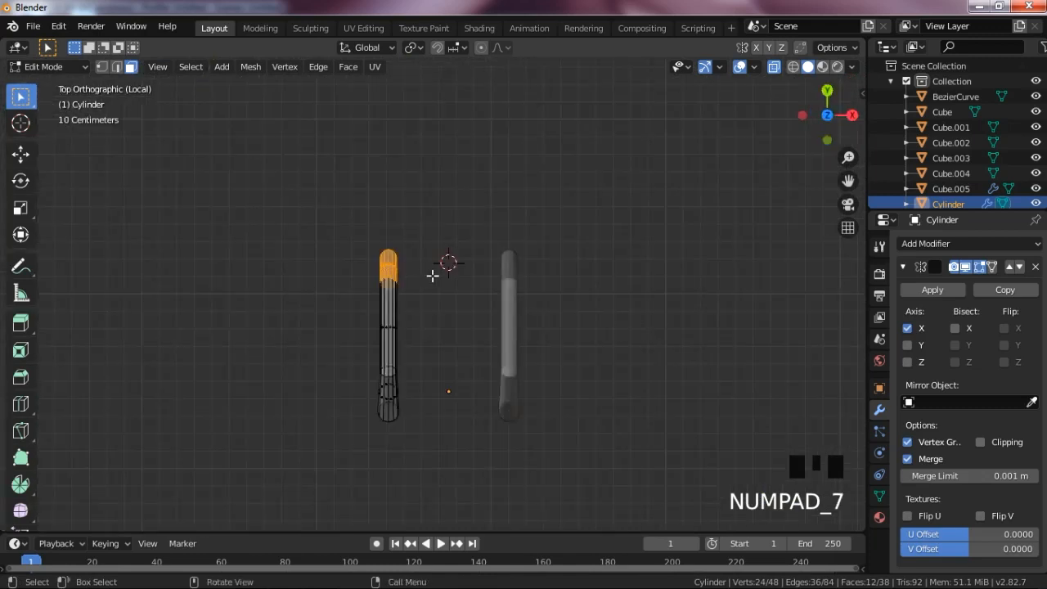
key(Tab)
drag(829, 123, 720, 82)
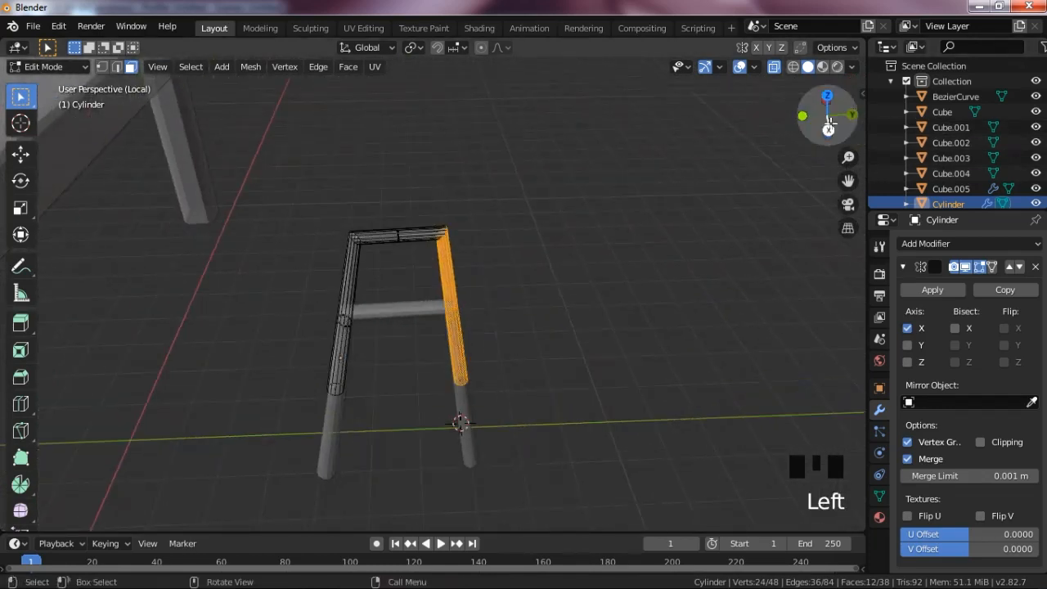
key(Tab)
click(672, 252)
key(alt+z)
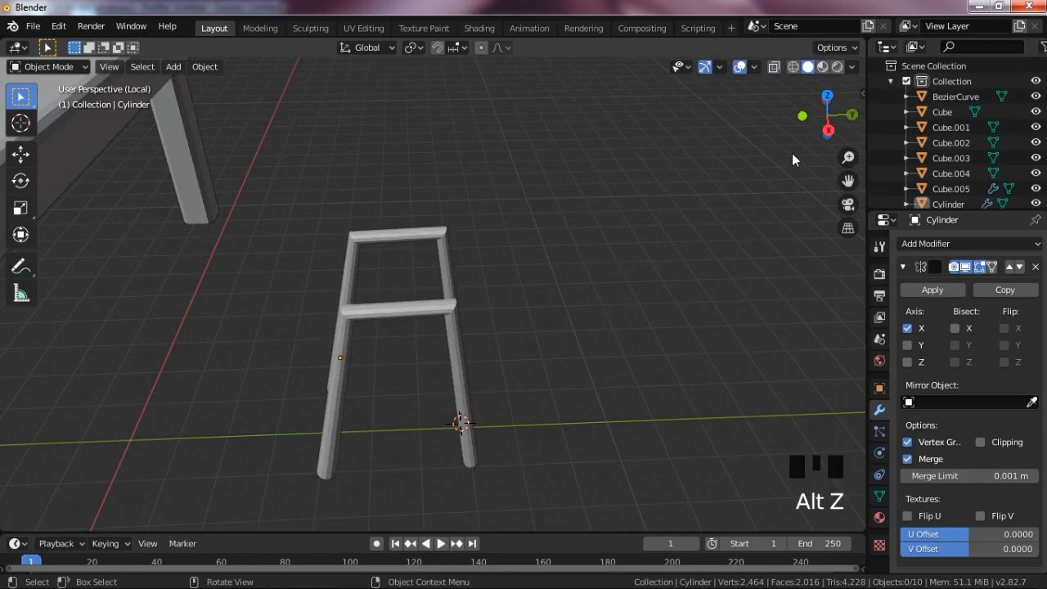
drag(820, 122, 875, 126)
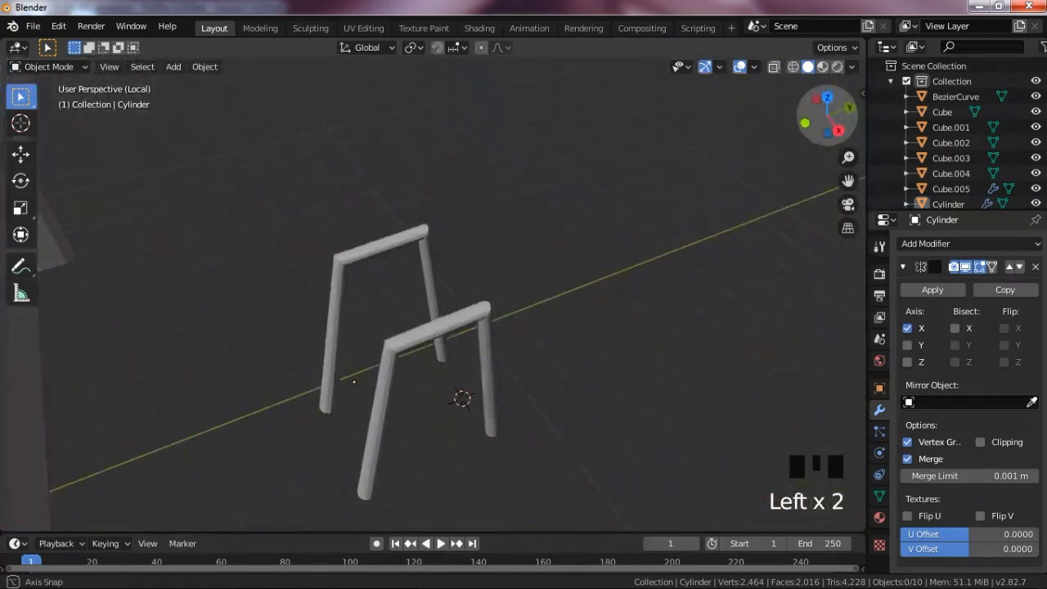
Step: Select the edge loop at the bend between the rail and the rear leg, and extrude it upward in the side view as a backrest post
scroll(638, 197, up, 4)
key(Tab)
key(alt+z)
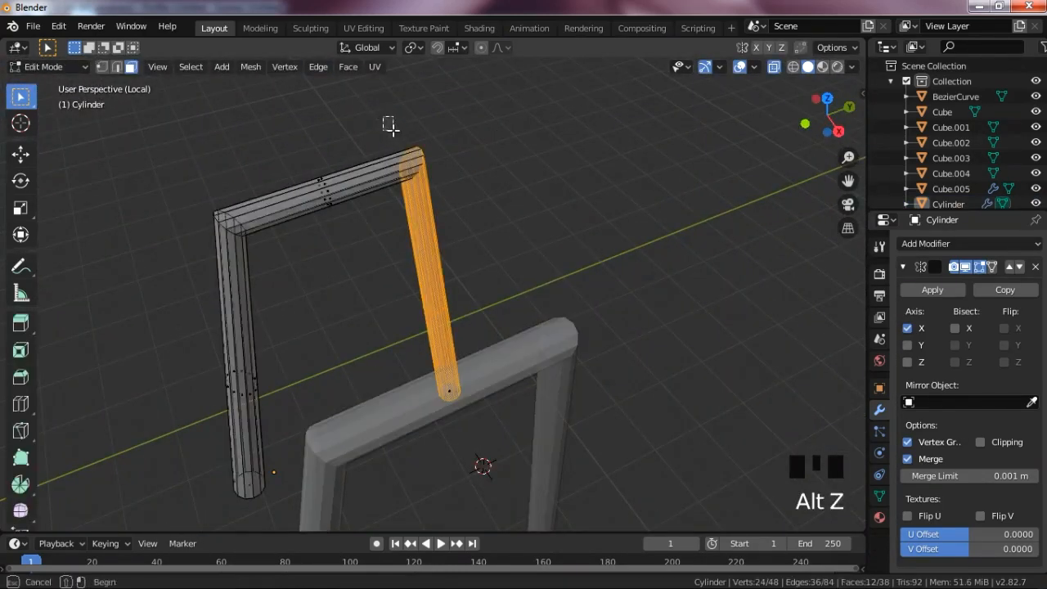
click(465, 189)
drag(397, 117, 495, 238)
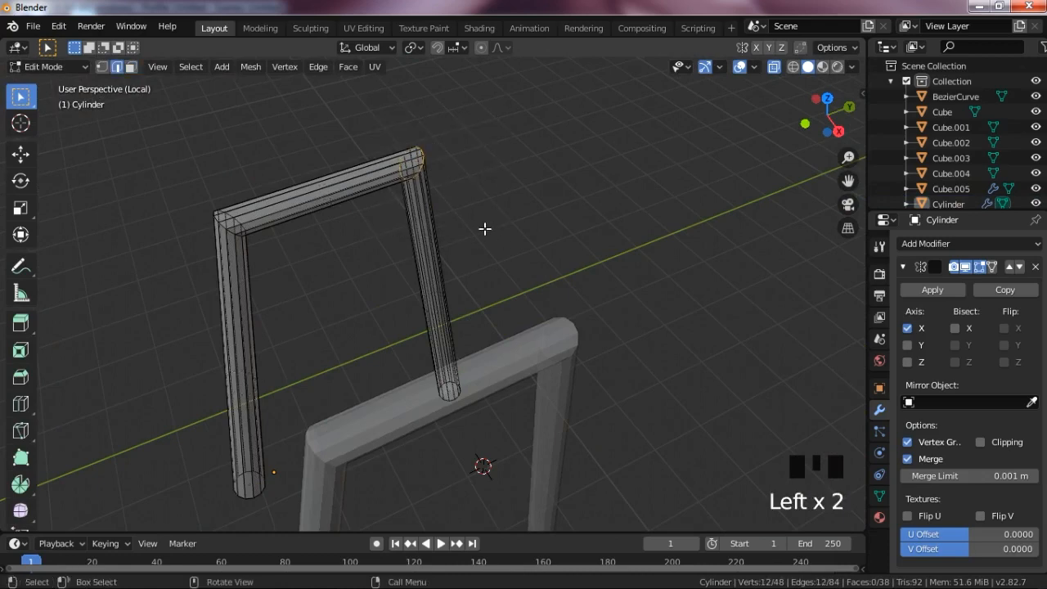
key(KP_1)
key(KP_3)
scroll(527, 224, down, 2)
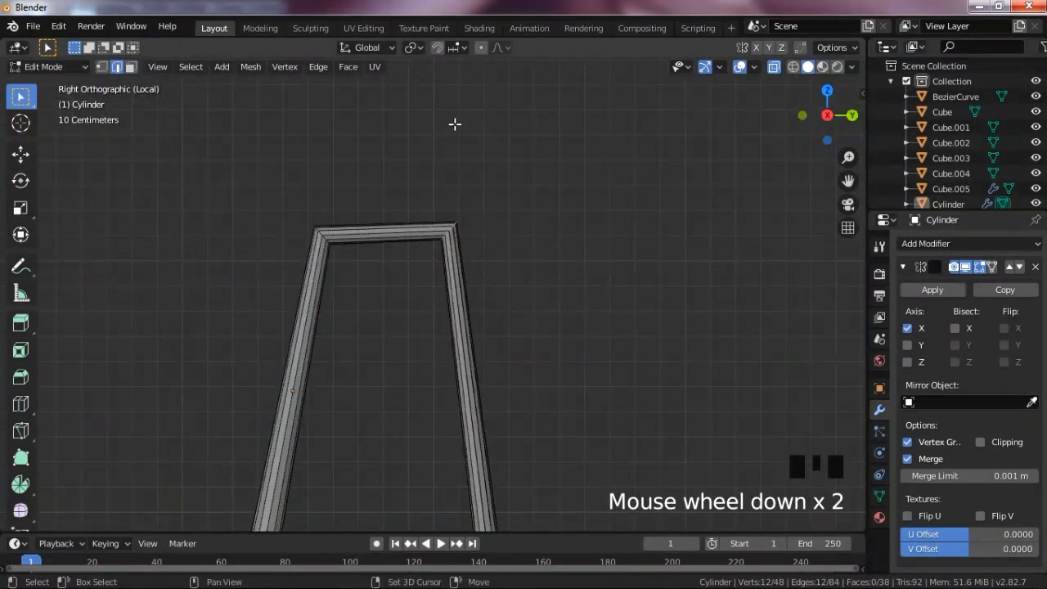
scroll(475, 152, down, 5)
shift+right_click(462, 165)
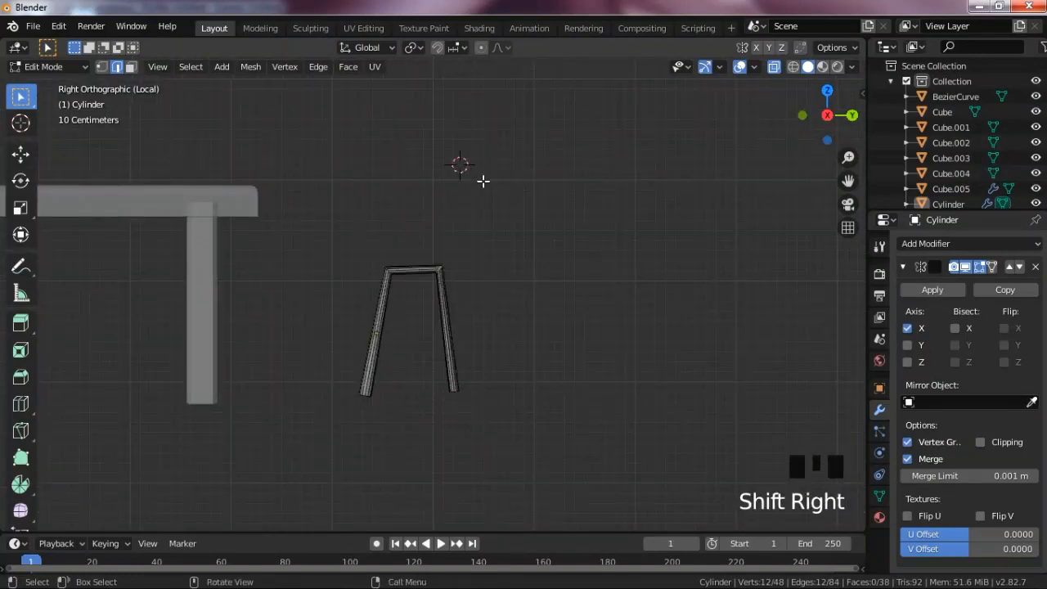
ctrl+right_click(461, 167)
Step: Turn off X-ray and select the open edge loop at the upper end of the backrest post
drag(827, 114, 736, 163)
key(alt+z)
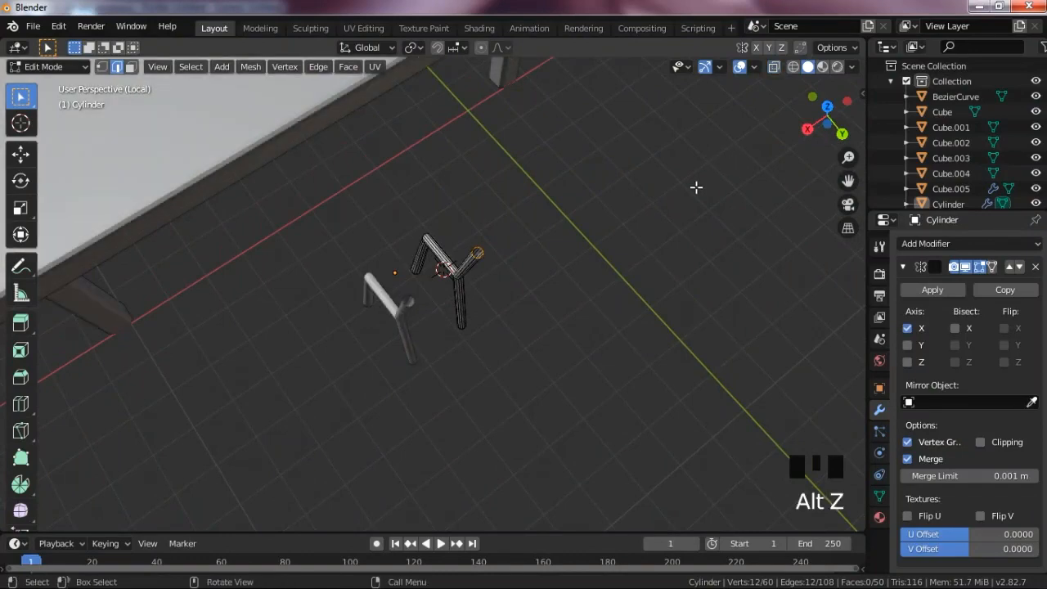
scroll(716, 195, up, 7)
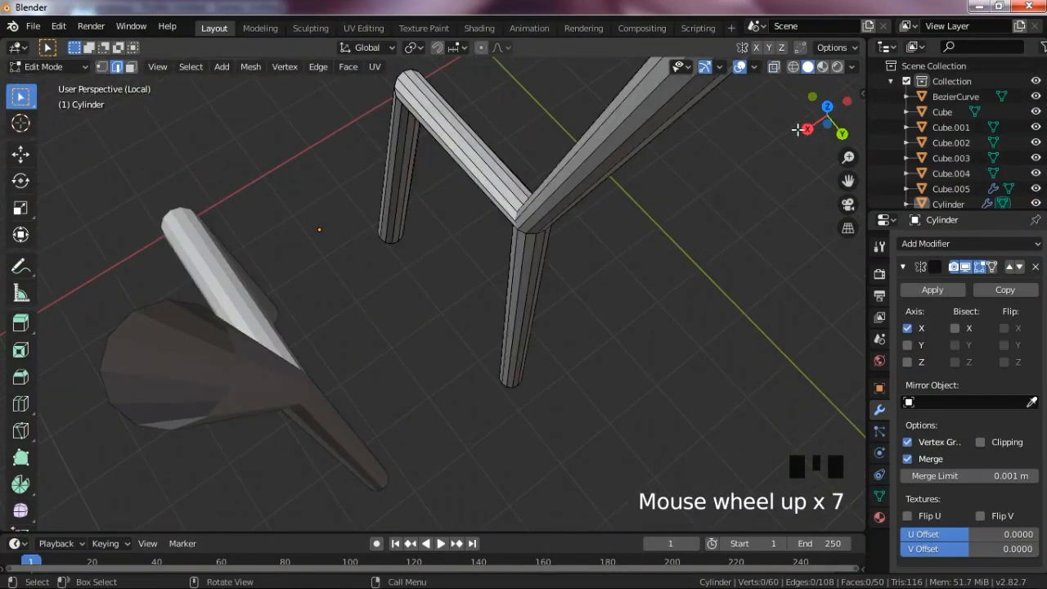
drag(798, 129, 568, 173)
scroll(567, 172, down, 3)
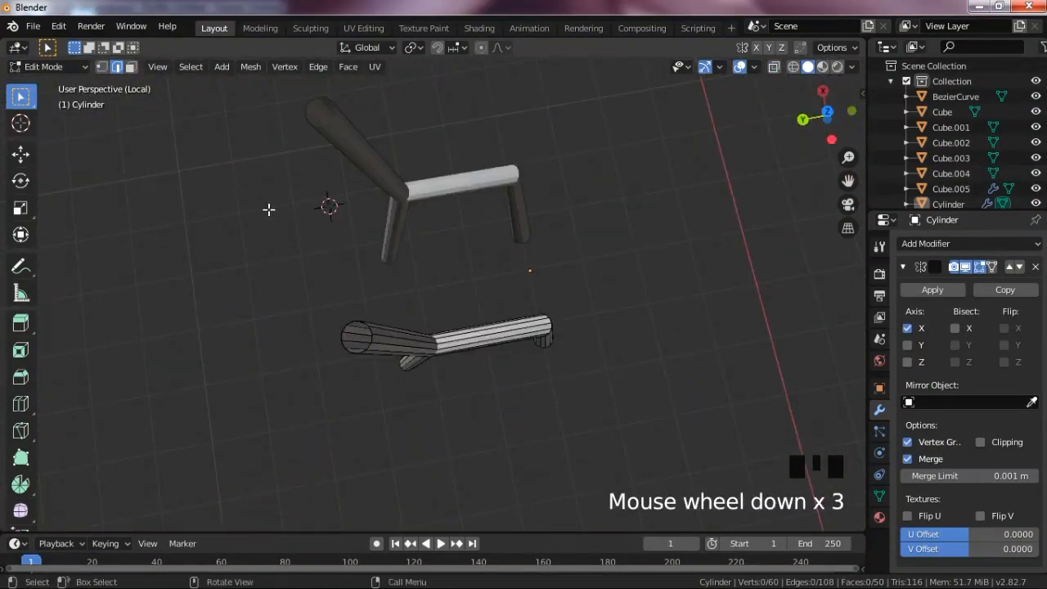
drag(325, 308, 385, 373)
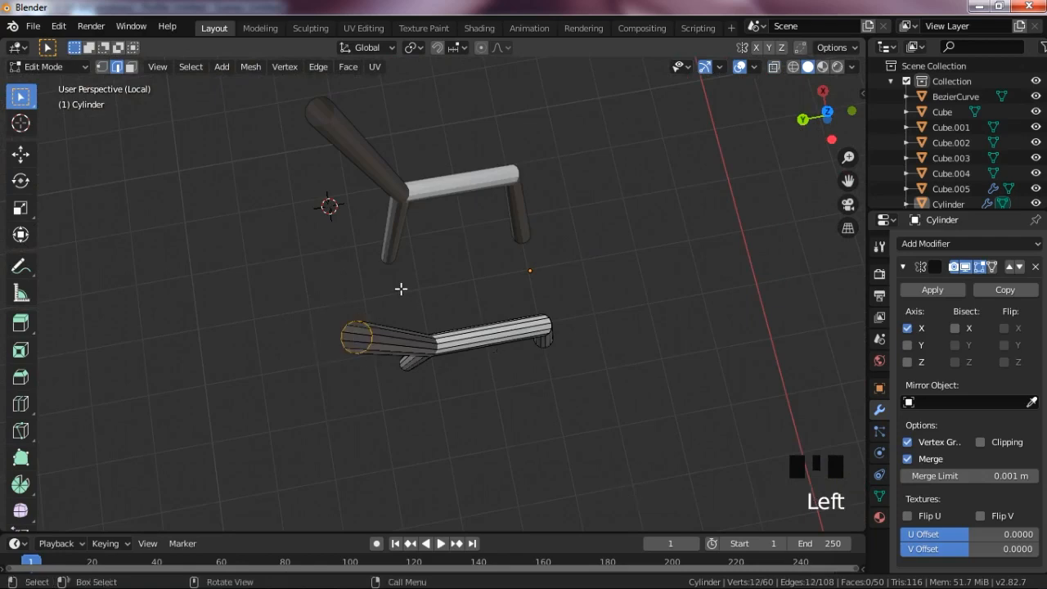
Step: Try to extrude the post's end loop toward the chair's centre in the front view and rotate its end upright
key(KP_3)
key(KP_1)
scroll(401, 287, down, 6)
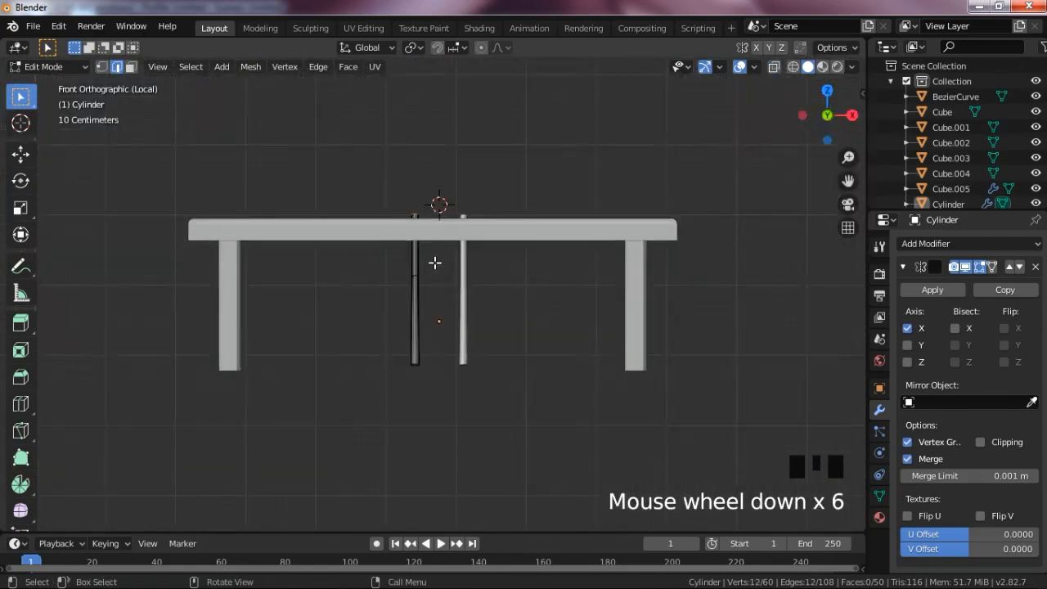
ctrl+right_click(438, 215)
key(KP_Decimal)
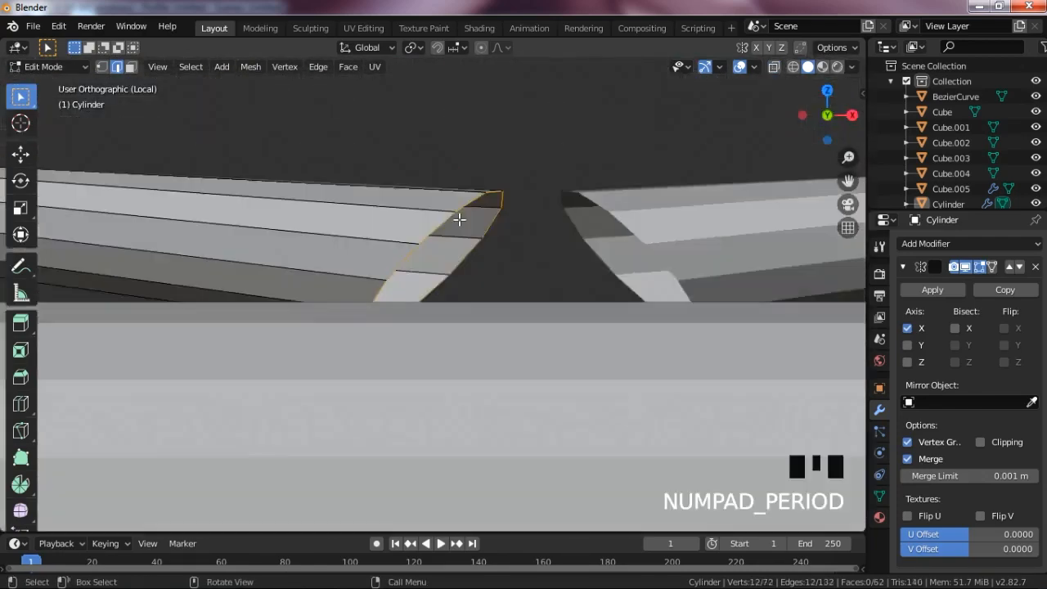
scroll(482, 243, down, 6)
scroll(496, 255, up, 1)
scroll(504, 271, down, 4)
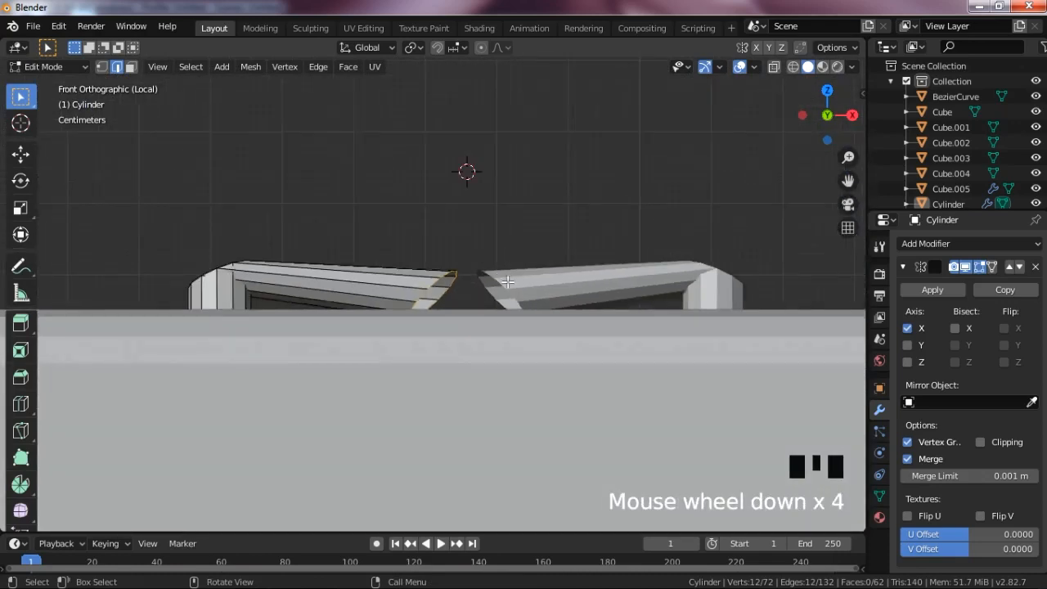
key(r)
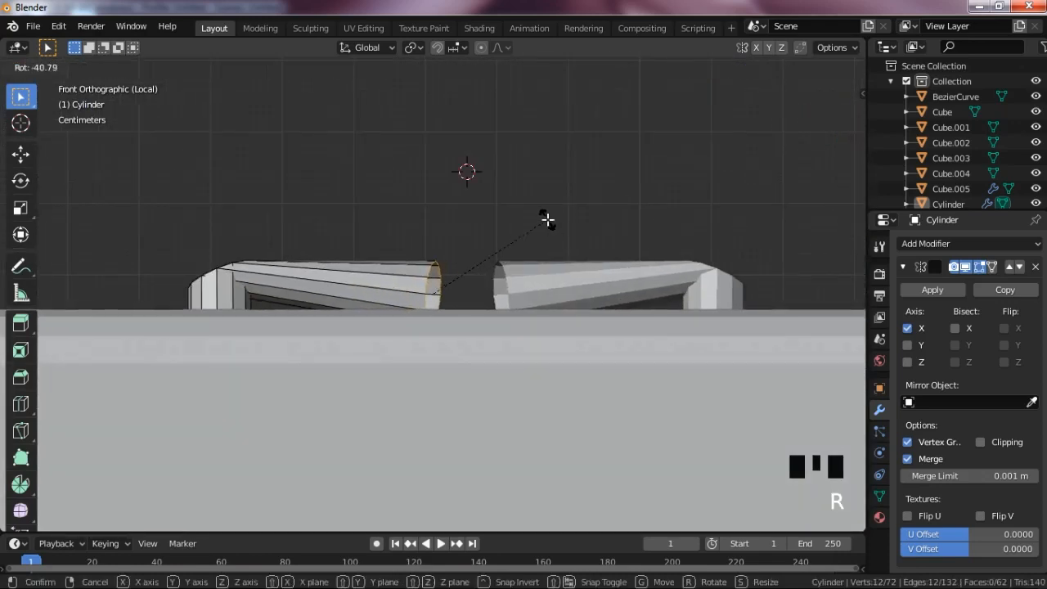
right_click(546, 221)
key(ctrl+z)
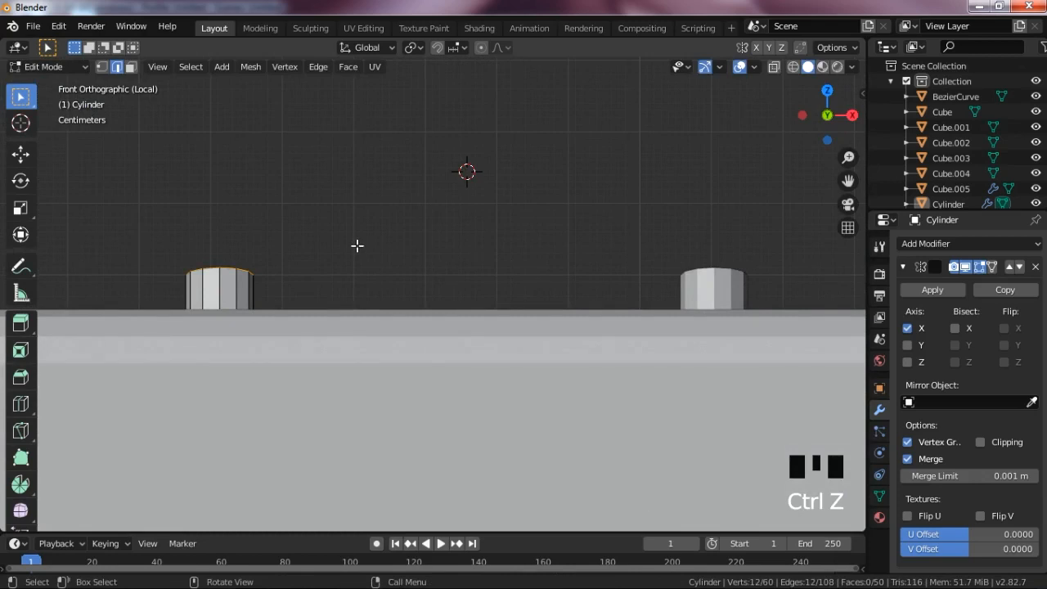
Step: Rotate the post's end loop by -12.4° in the side view to level it, and tilt it in the front view
key(KP_3)
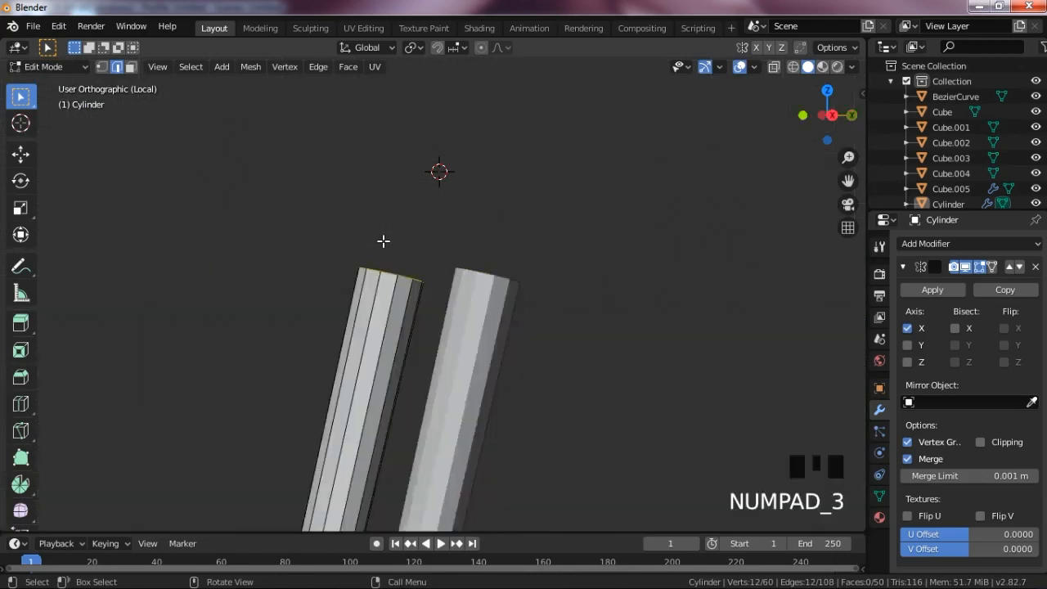
key(r)
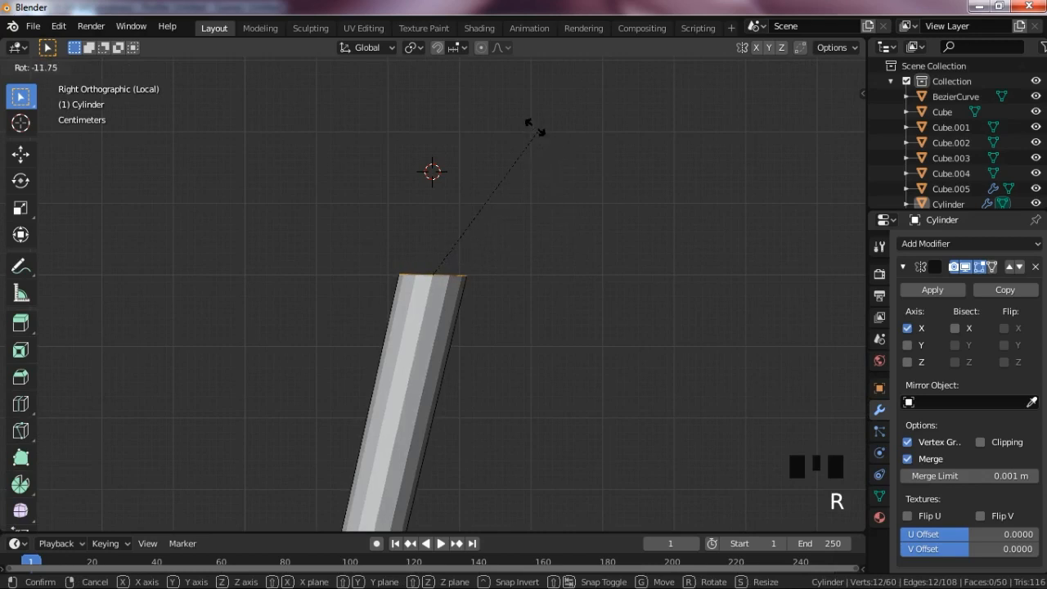
click(493, 98)
key(KP_1)
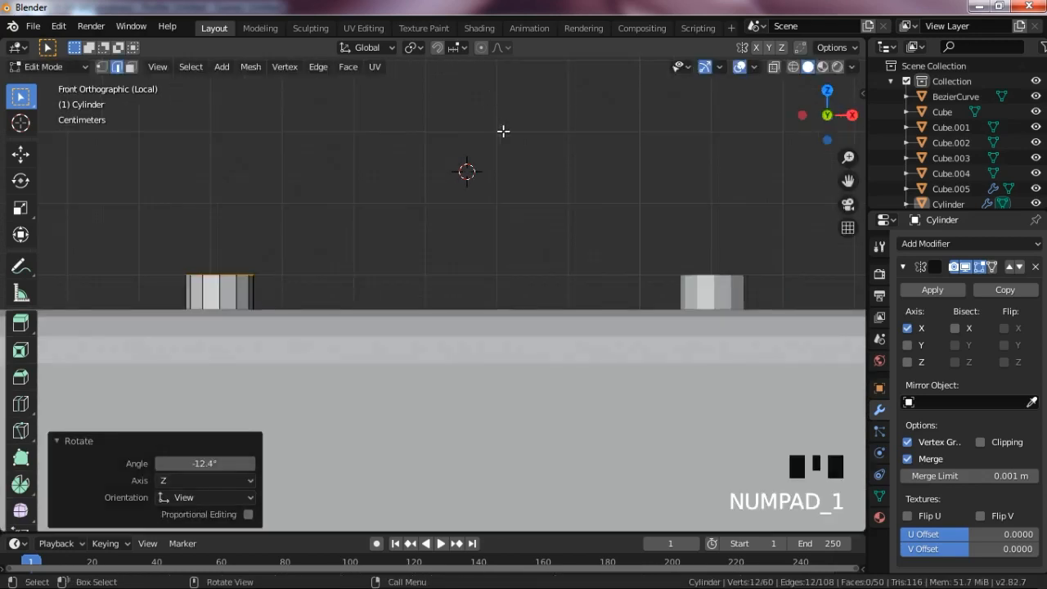
key(r)
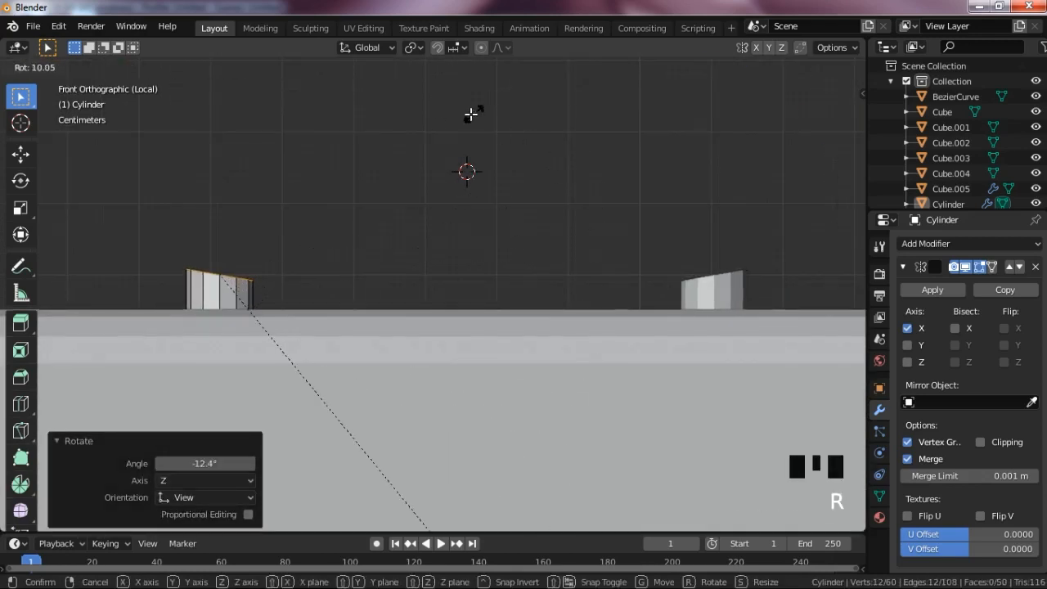
click(440, 257)
Step: Extrude the post's end loop sideways as a top rail and move its end along X to meet the mirrored half
ctrl+right_click(448, 272)
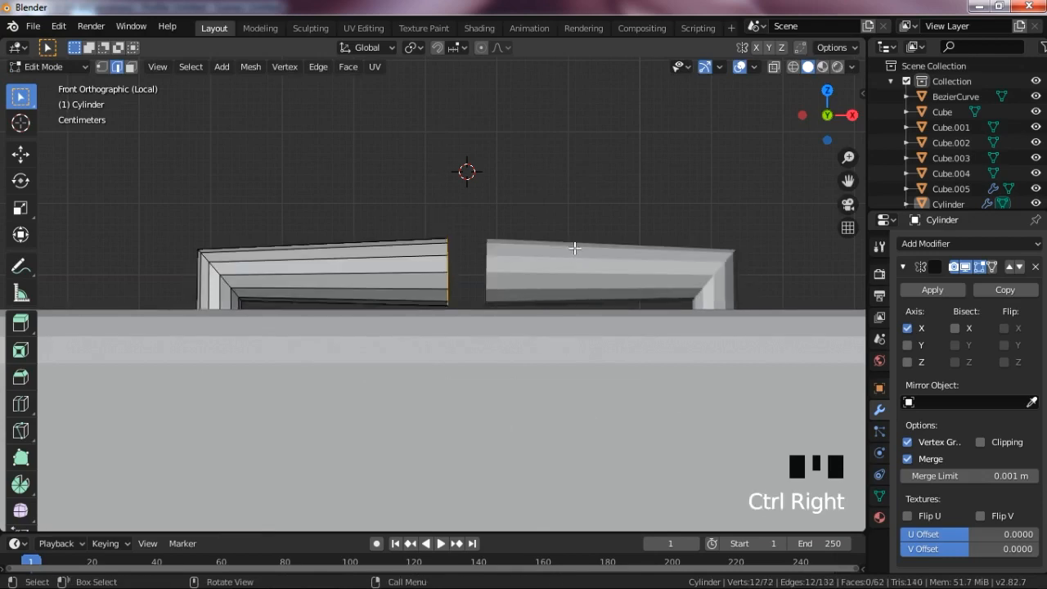
scroll(573, 252, down, 6)
scroll(568, 252, up, 6)
key(g)
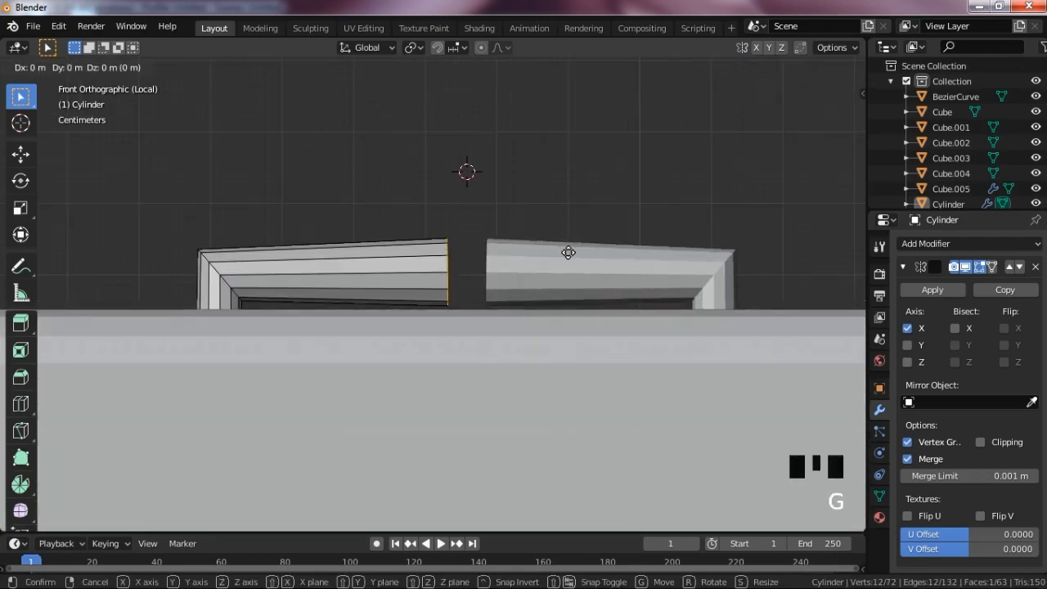
key(x)
click(587, 249)
key(Tab)
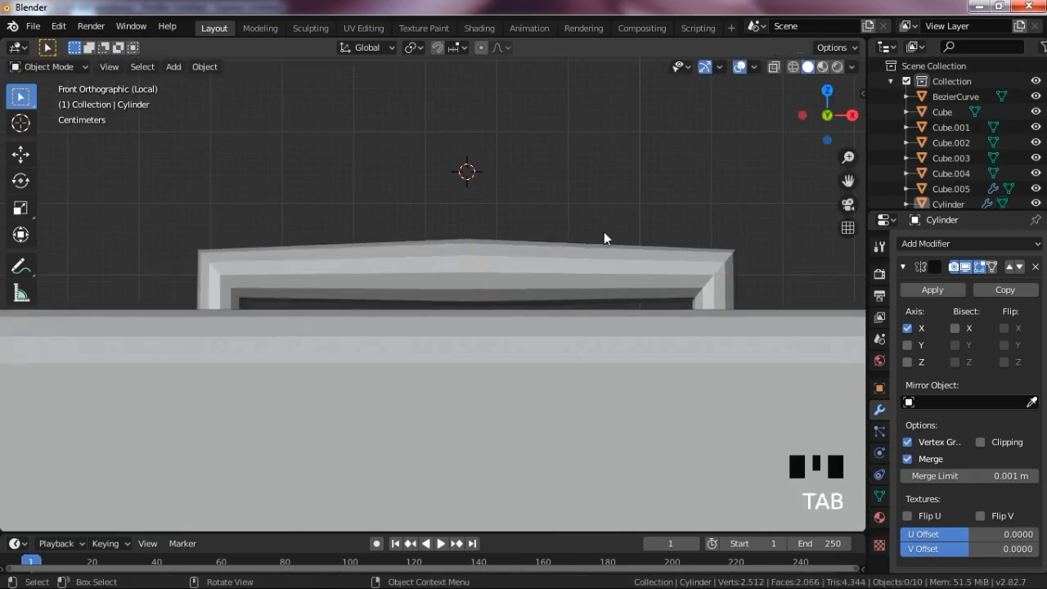
Step: Scale the whole chair frame up uniformly by about 1.341
scroll(603, 231, down, 5)
click(621, 208)
drag(831, 101, 679, 122)
scroll(759, 140, down, 8)
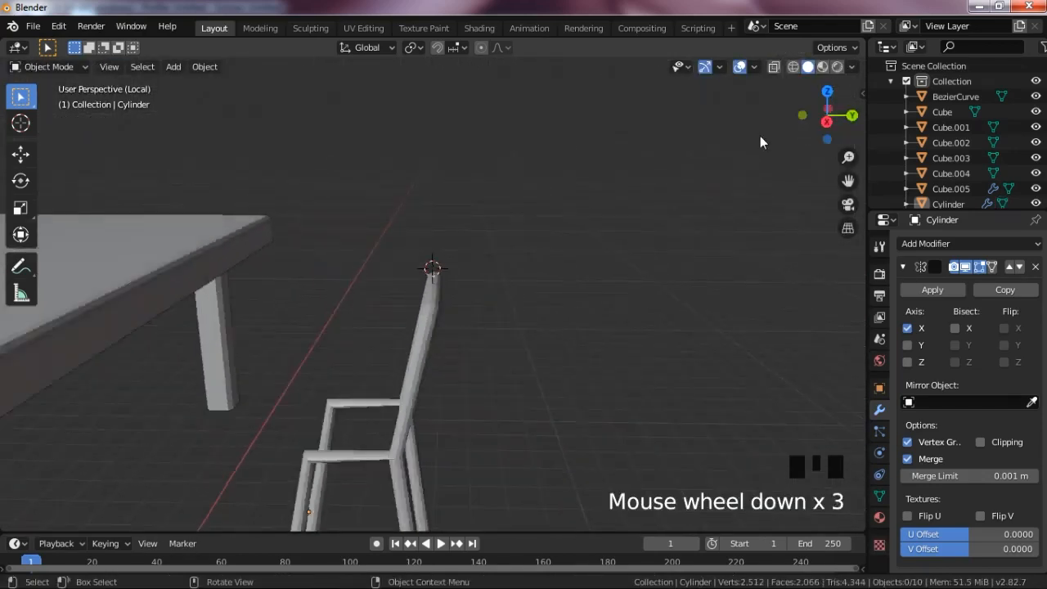
click(419, 328)
scroll(487, 292, down, 3)
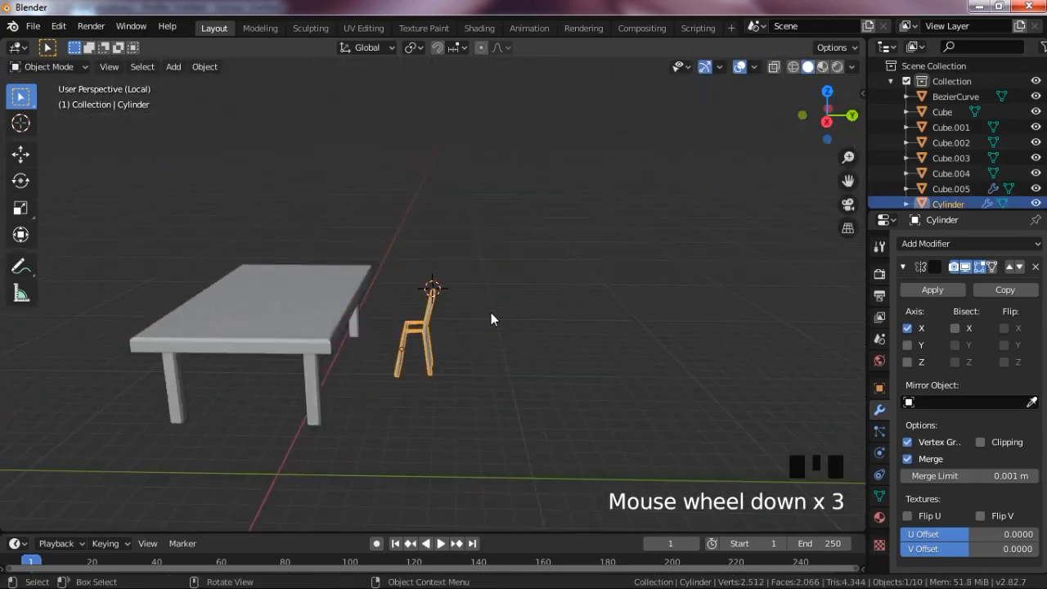
key(s)
click(527, 326)
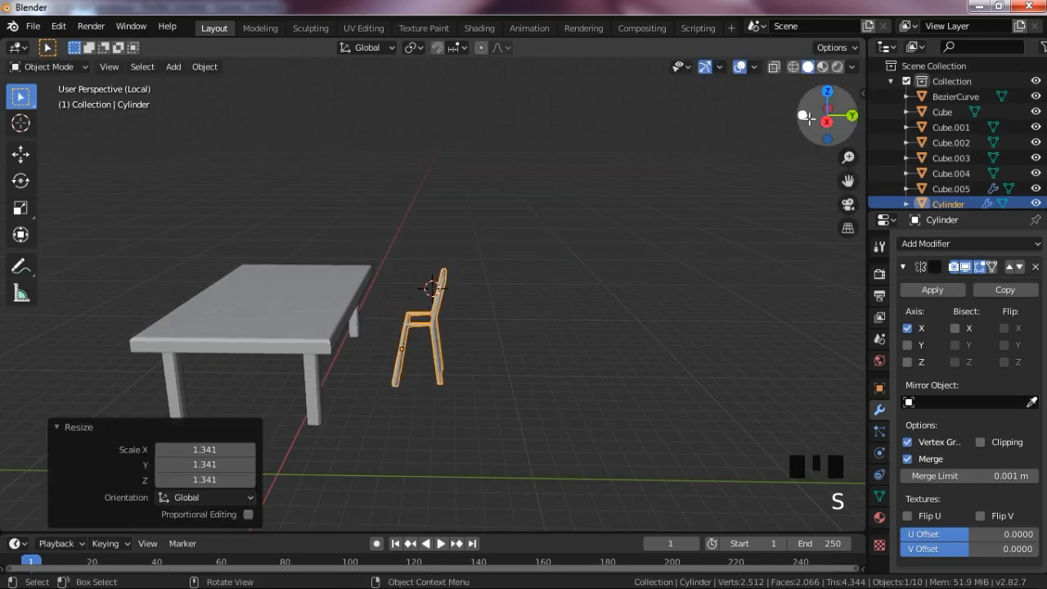
Step: Move the chair frame up about 0.221 m along Z so its feet approach the level of the table's feet
drag(808, 117, 852, 114)
key(KP_1)
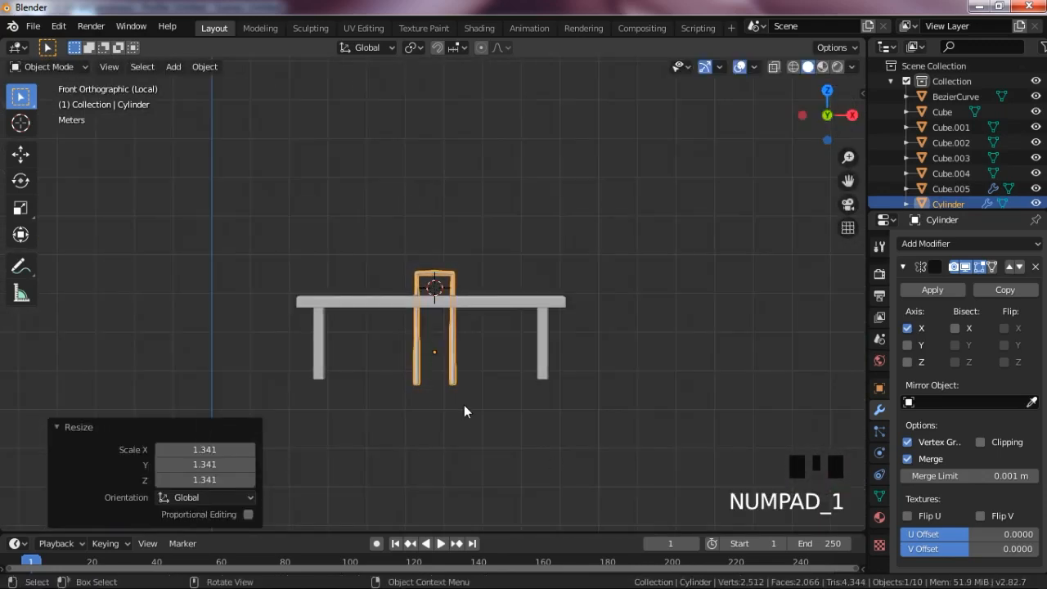
key(g)
key(z)
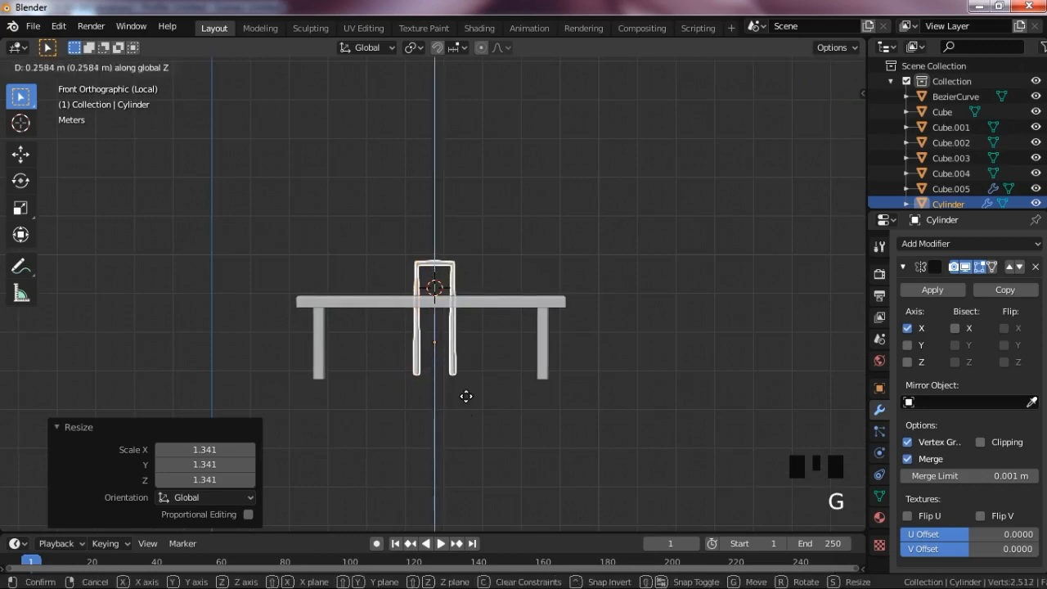
click(467, 411)
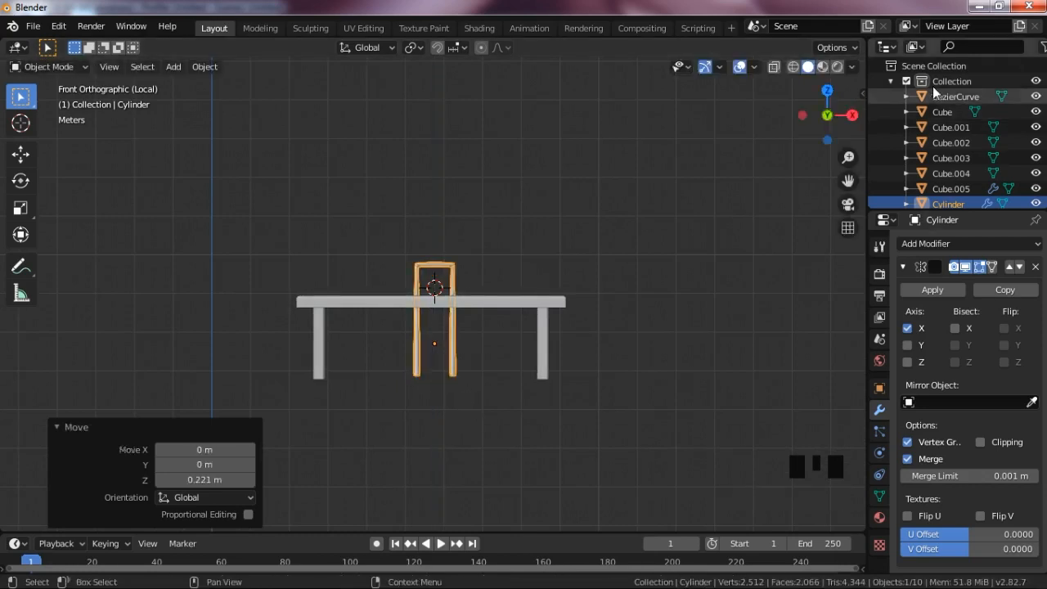
Step: Place the 3D cursor between the chair's seat rails and add a mesh circle with 12 vertices
drag(817, 115, 828, 117)
scroll(371, 368, up, 1)
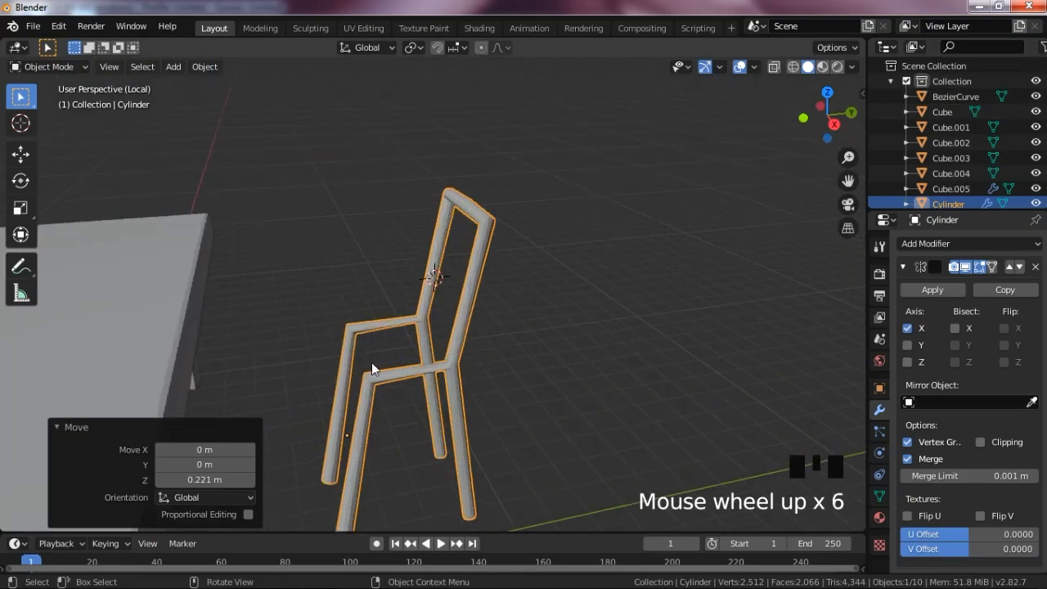
shift+right_click(391, 362)
key(shift+z)
key(shift+z)
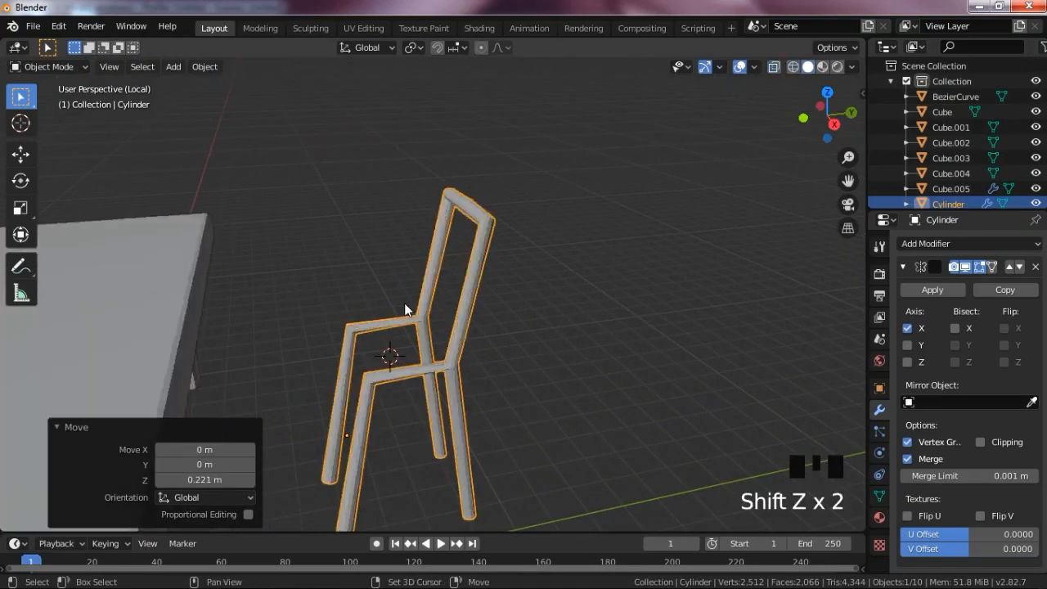
key(shift+a)
mouse_move(392, 262)
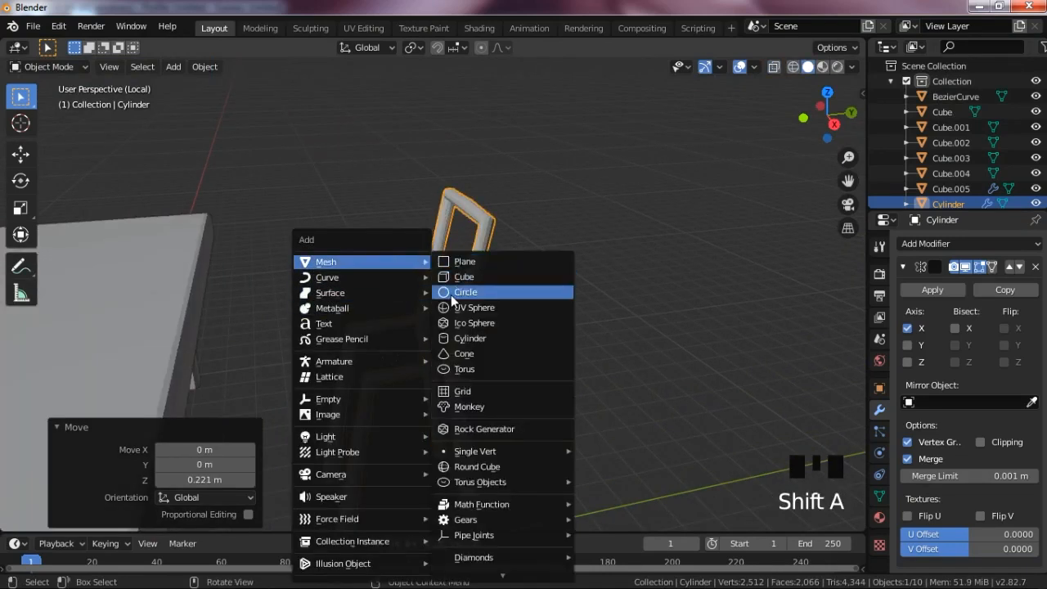
click(450, 293)
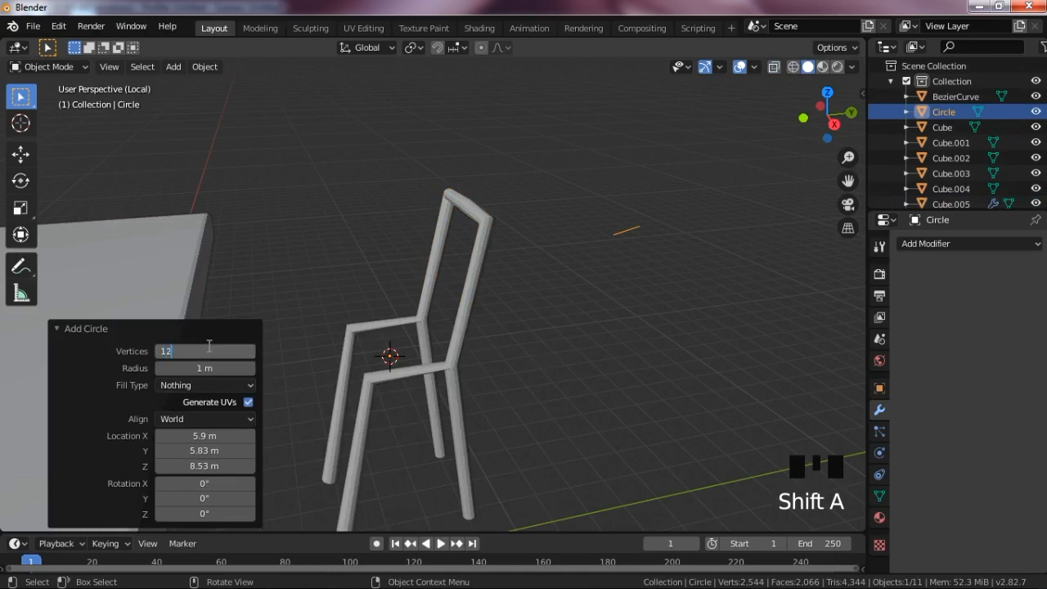
Step: Move the circle's geometry -0.166 m along X to centre it on the frame and scale it to 0.626
key(Tab)
key(KP_7)
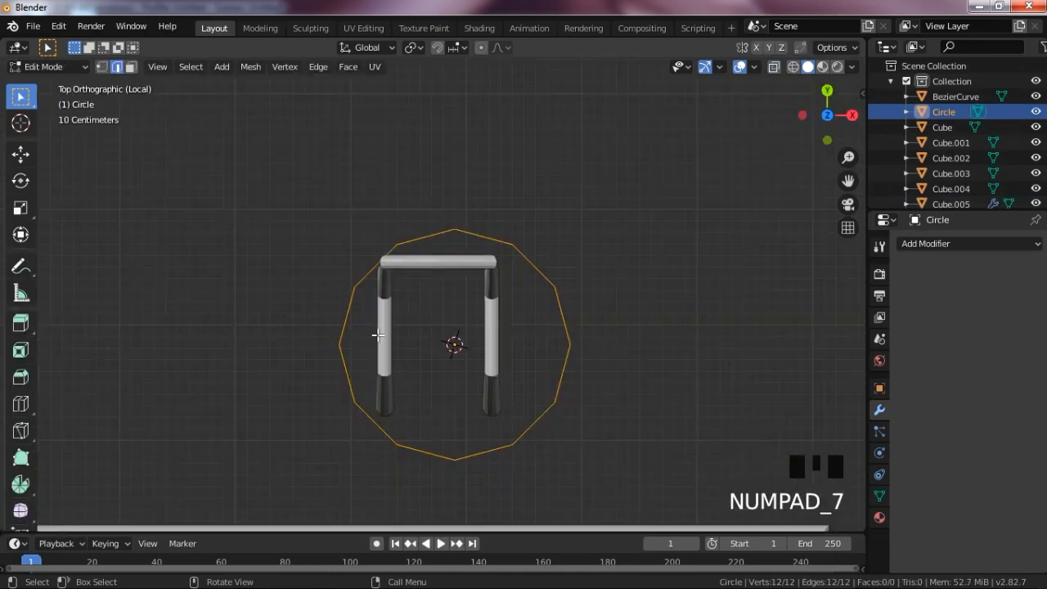
key(g)
key(x)
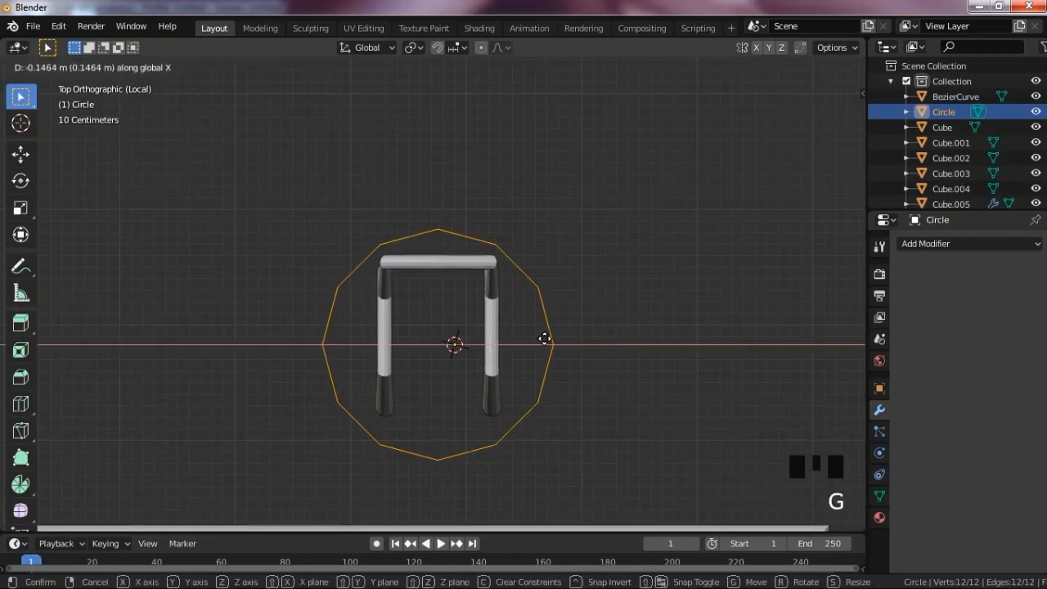
click(542, 338)
key(s)
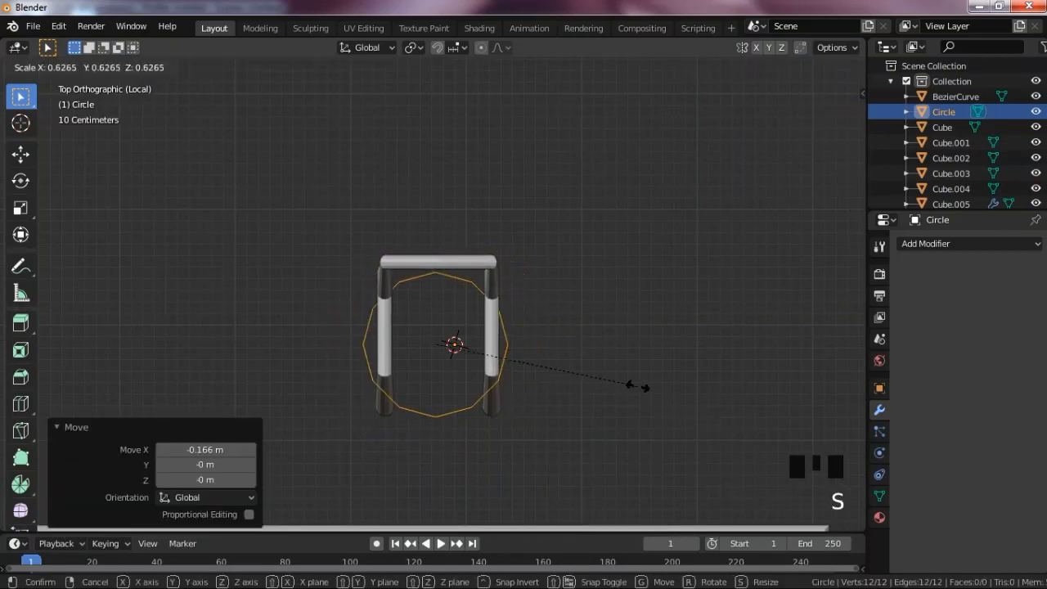
click(636, 386)
Step: Raise the circle's outline 0.113 m along Z above the seat rails and fill it with a face
key(KP_1)
key(g)
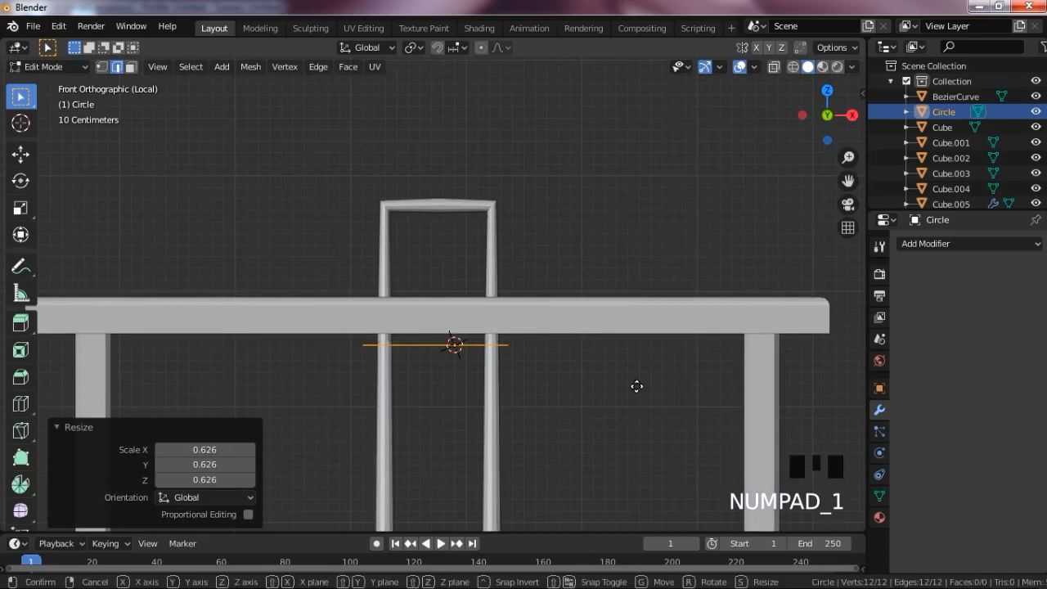
key(z)
click(601, 372)
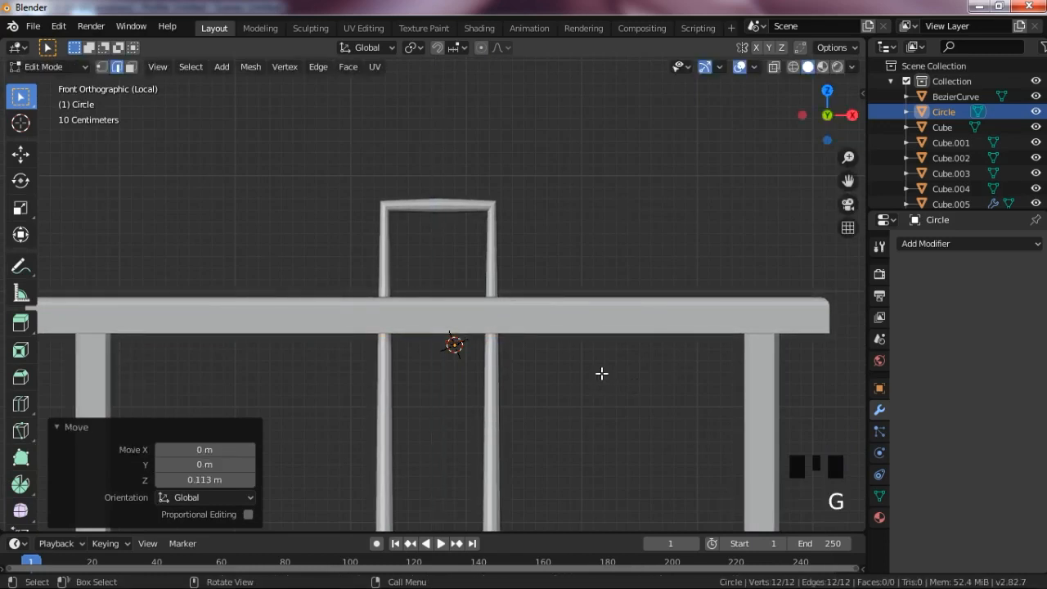
key(KP_7)
key(f)
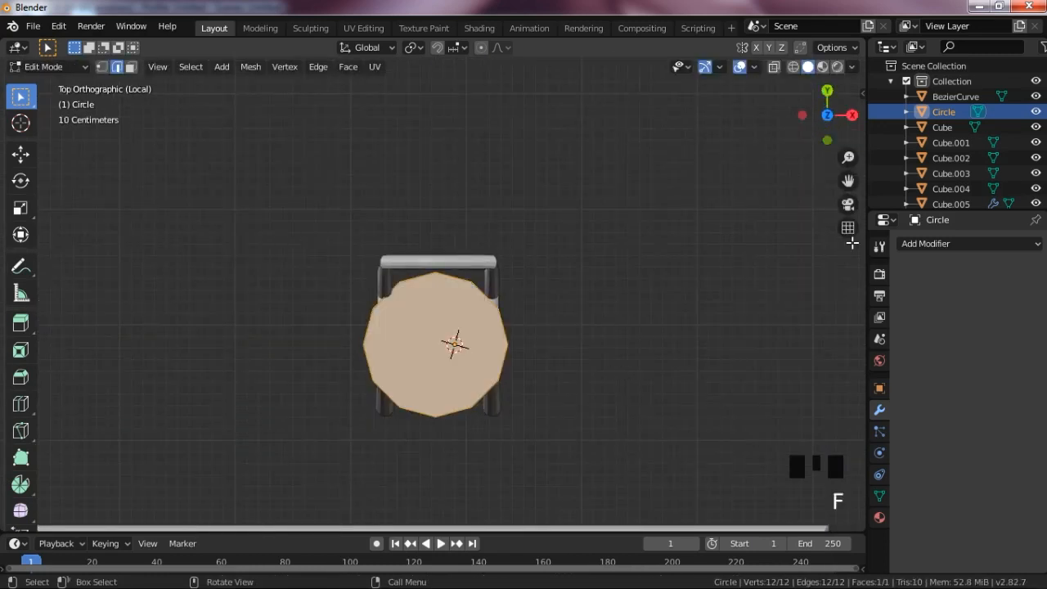
Step: Lower the seat face about 0.045 m along Z onto the rails and extrude it upward about 0.061 m
mouse_move(826, 114)
mouse_down()
mouse_move(775, 108)
mouse_move(787, 145)
mouse_move(817, 103)
mouse_up()
scroll(357, 394, up, 7)
scroll(671, 389, down, 3)
drag(820, 107, 839, 93)
alt+click(296, 397)
key(g)
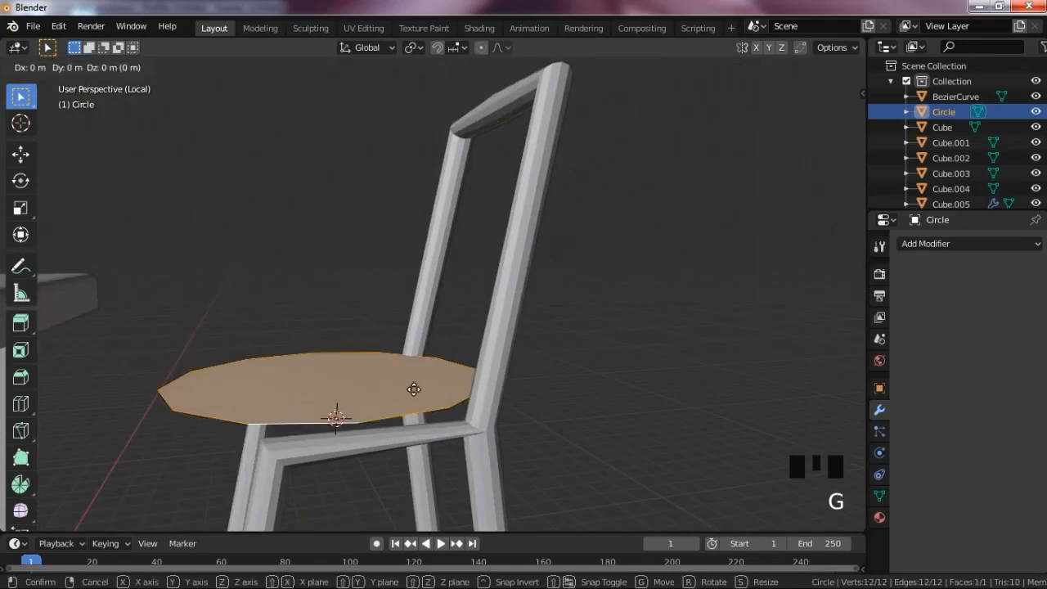
key(z)
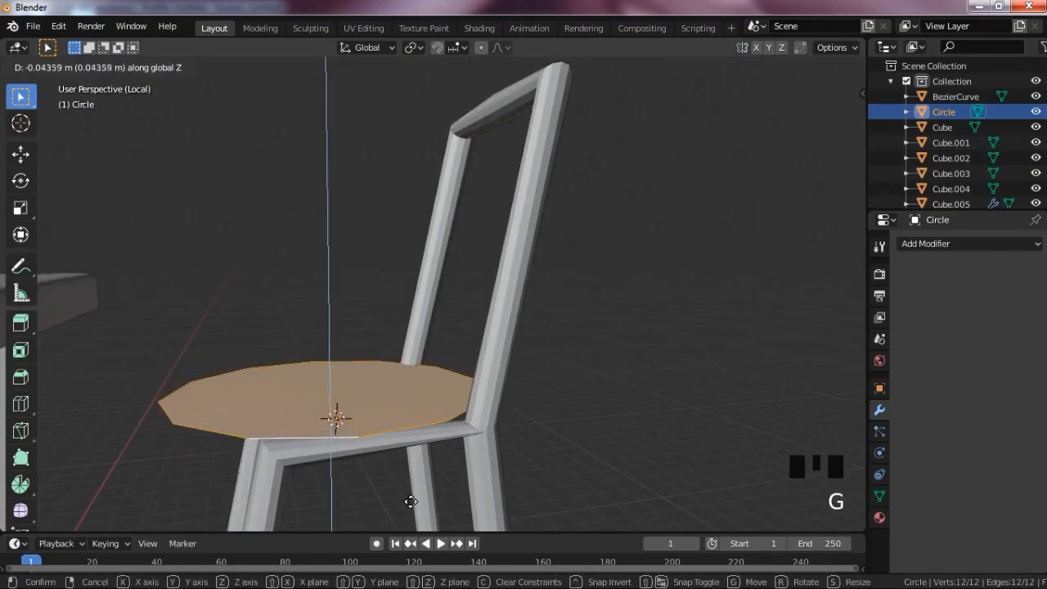
click(411, 501)
key(e)
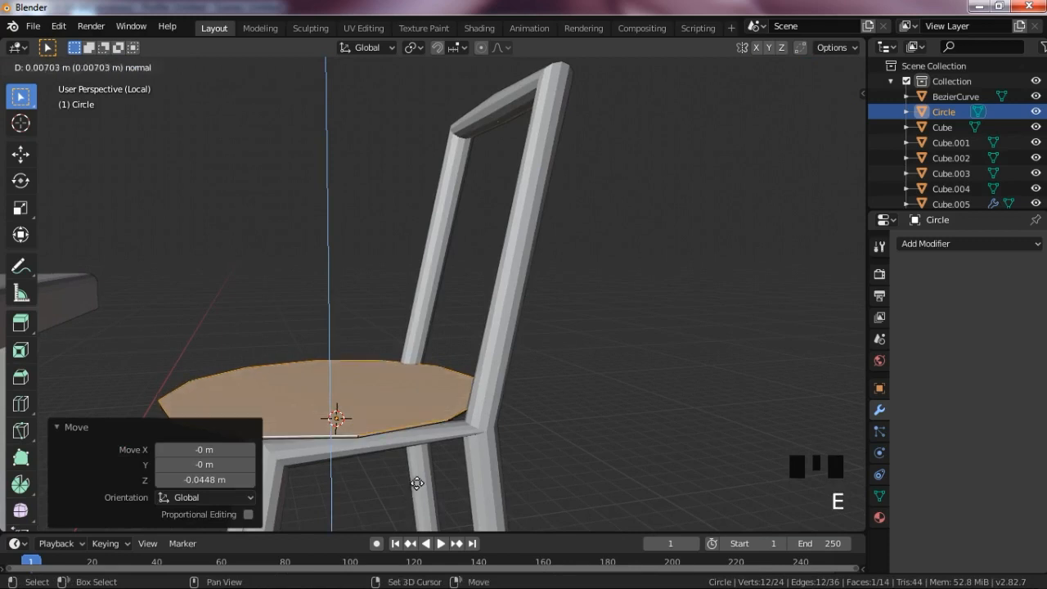
click(426, 348)
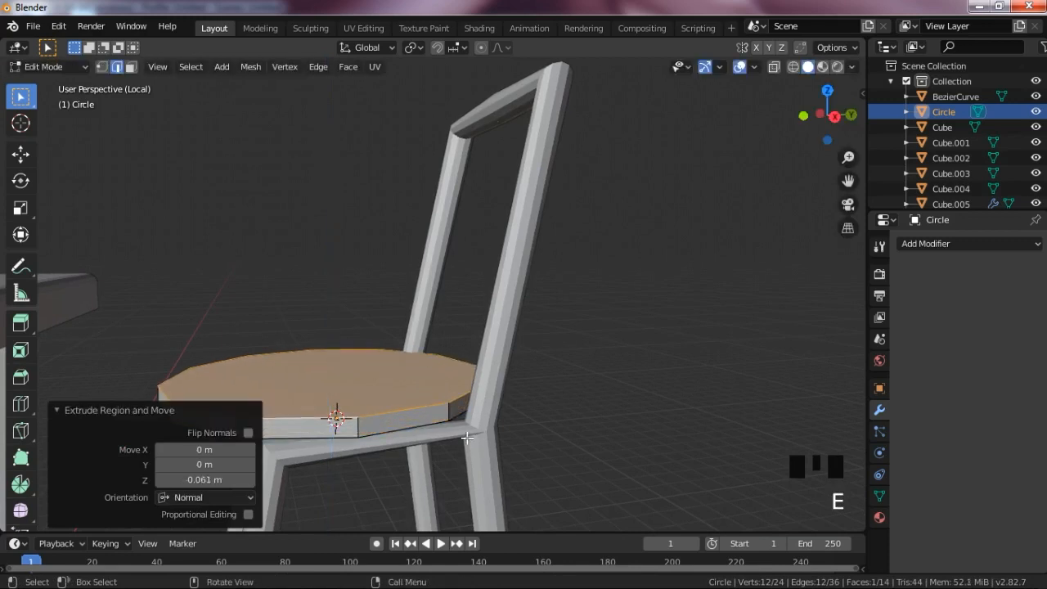
Step: Inset the seat's top face repeatedly toward its centre, repeating a thickness of about 0.062 m for the inner rings
key(i)
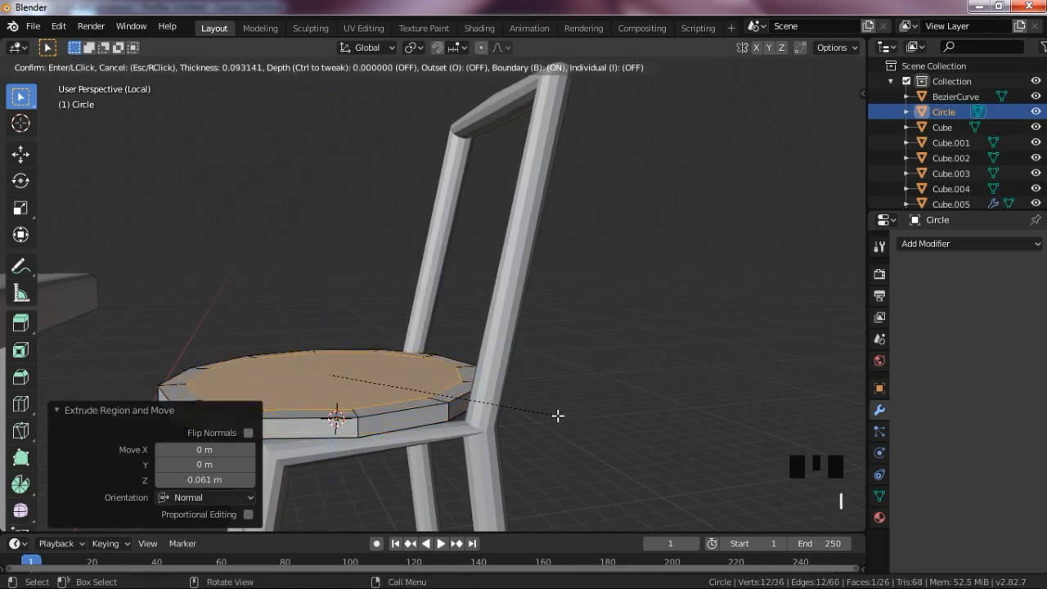
click(557, 416)
key(i)
click(548, 413)
key(i)
click(542, 414)
key(i)
click(526, 410)
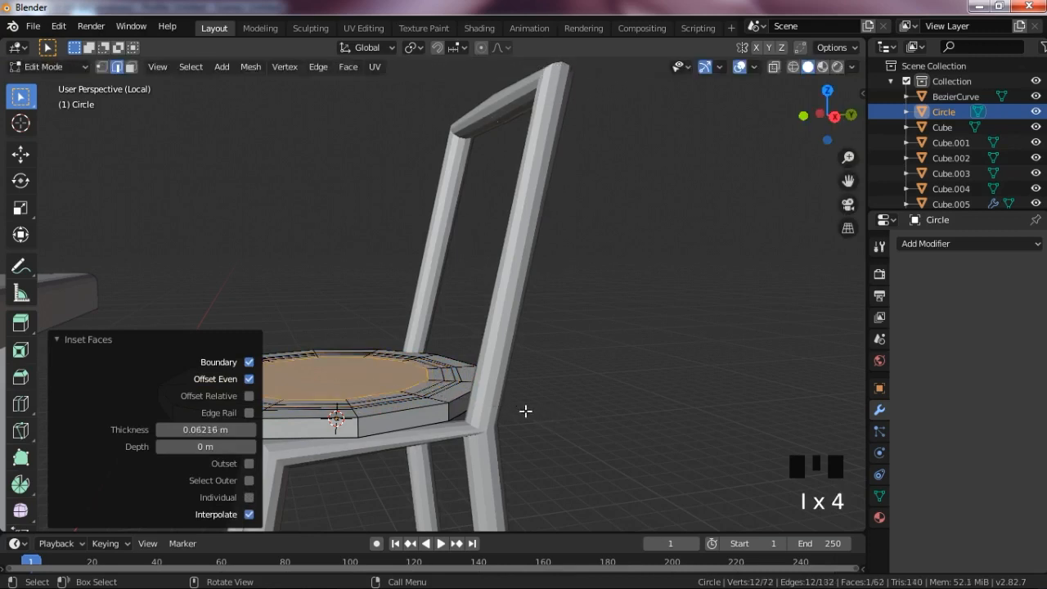
key(i)
click(526, 410)
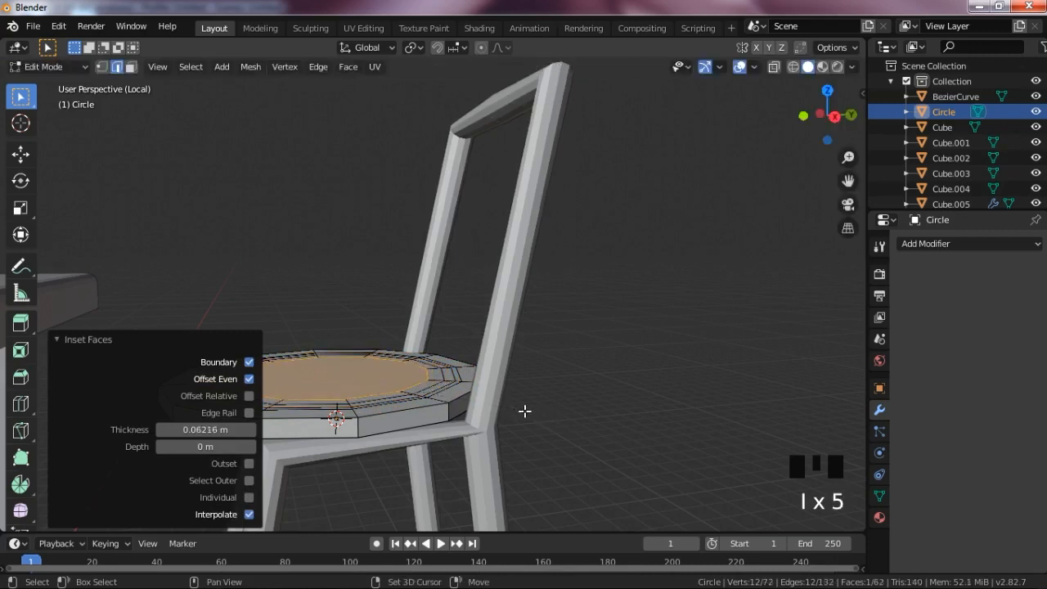
key(shift+r)
key(shift+r)
key(shift+r)
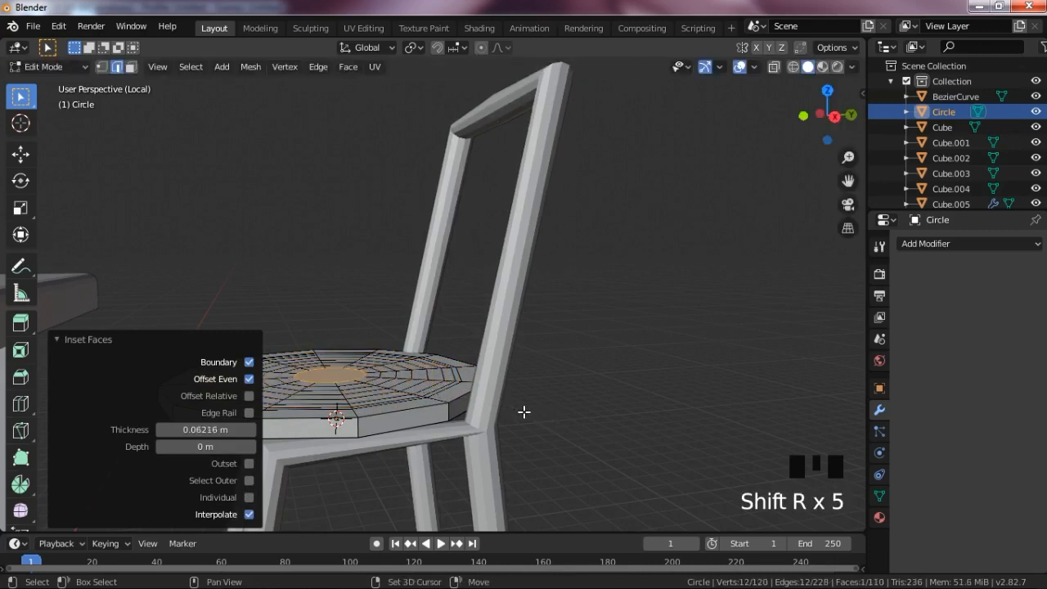
Step: Raise the seat's centre along Z with smooth proportional editing at a size of about 0.62 to dome the cushion
scroll(419, 415, up, 3)
scroll(419, 416, down, 3)
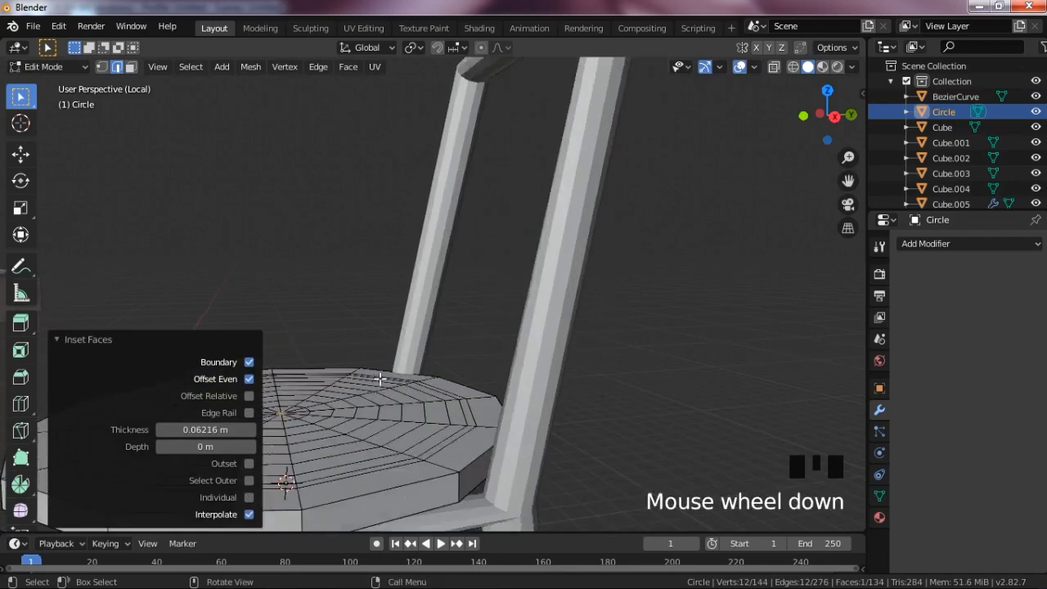
drag(848, 181, 879, 171)
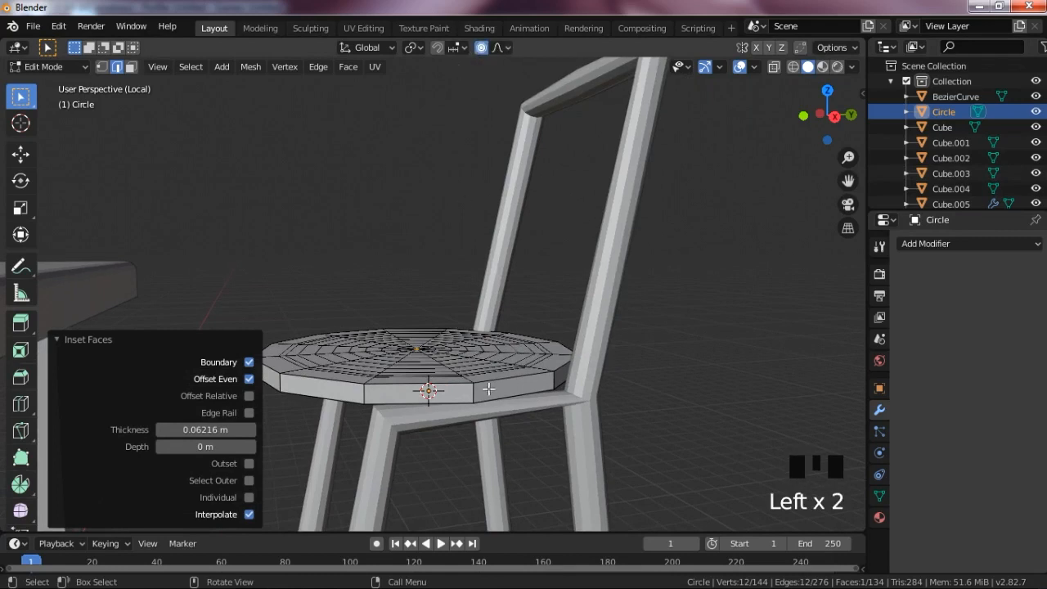
key(g)
key(z)
scroll(488, 388, up, 10)
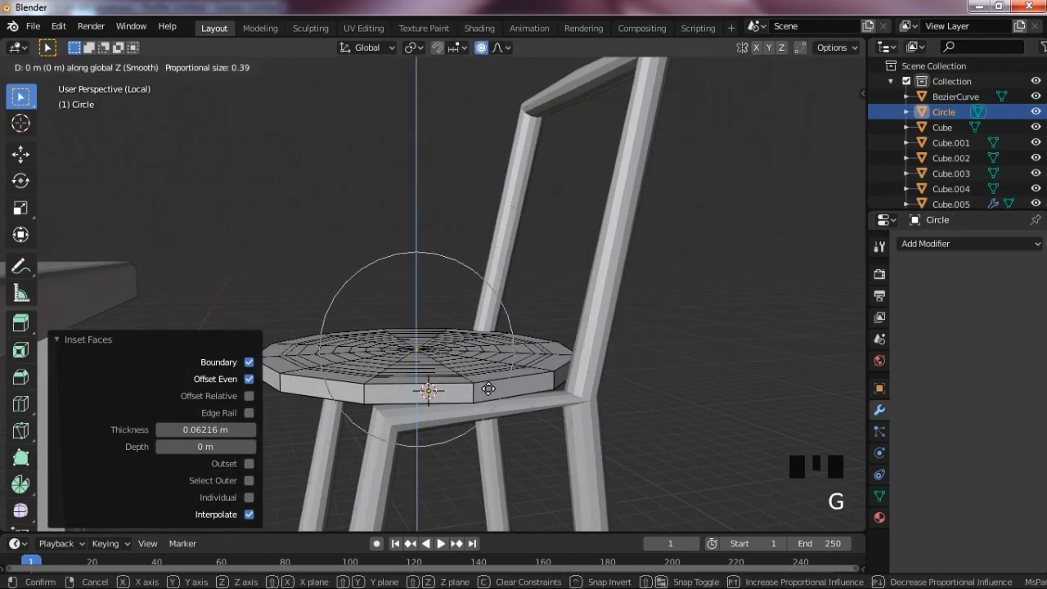
scroll(491, 380, down, 11)
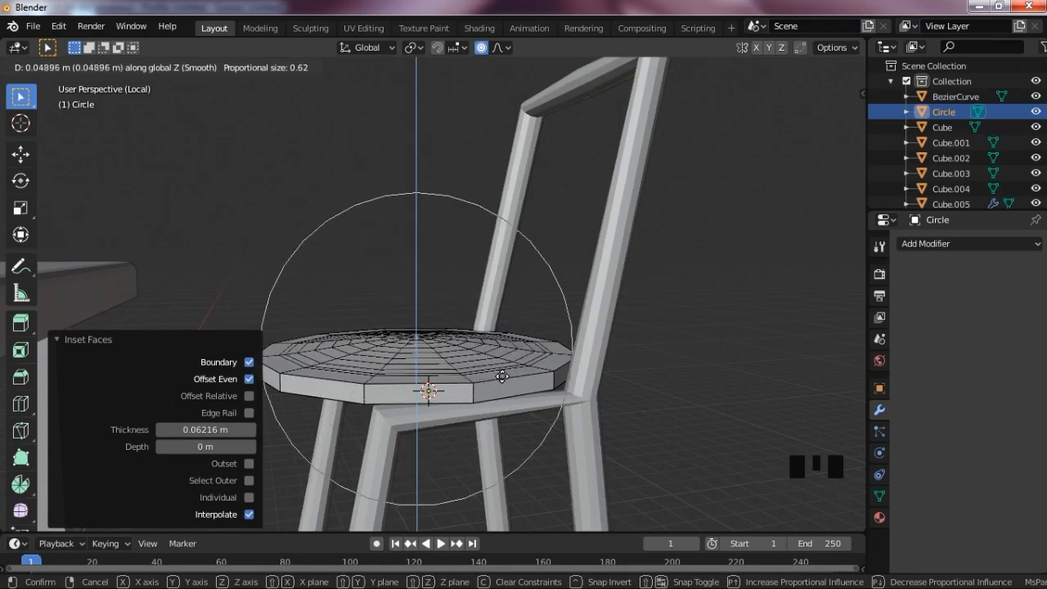
click(520, 394)
key(Tab)
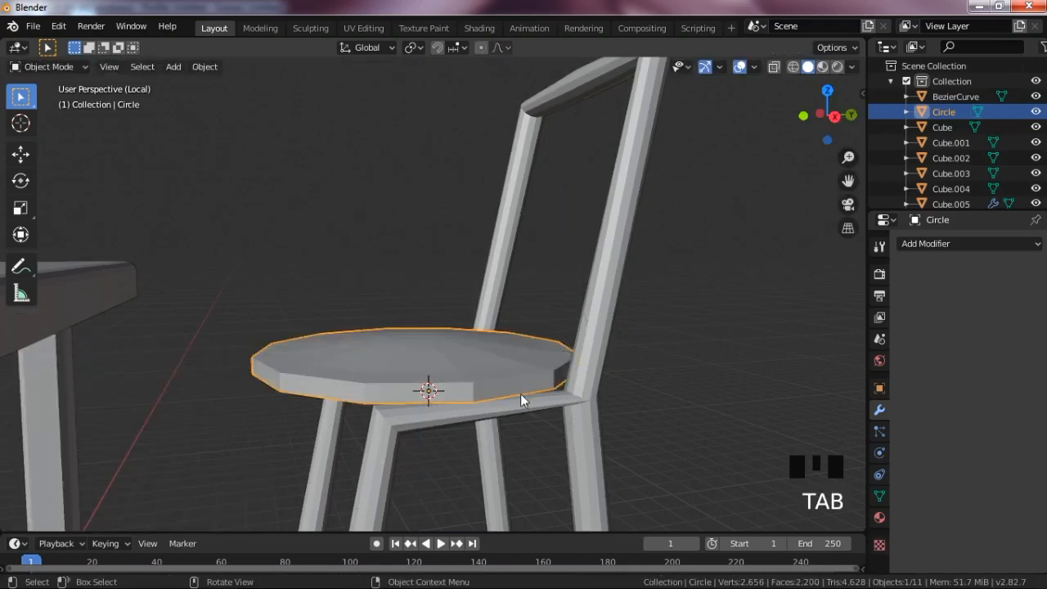
Step: Apply smooth shading to the round seat
click(706, 230)
drag(826, 114, 0, 315)
click(316, 305)
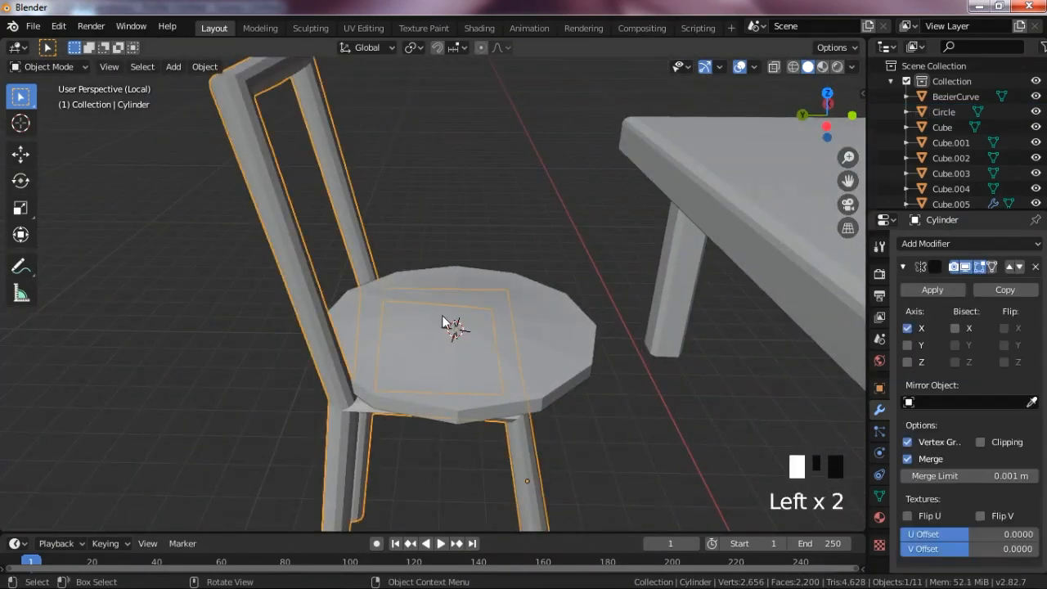
click(441, 320)
right_click(441, 320)
click(442, 305)
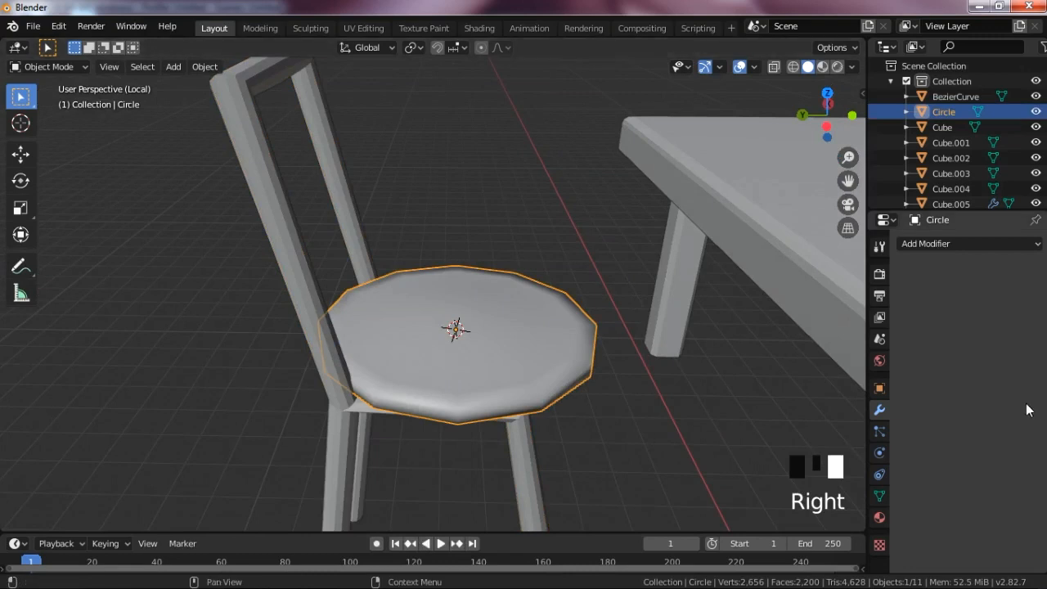
Step: Enable Auto Smooth at 30° for the seat mesh's normals and deselect the seat
click(879, 496)
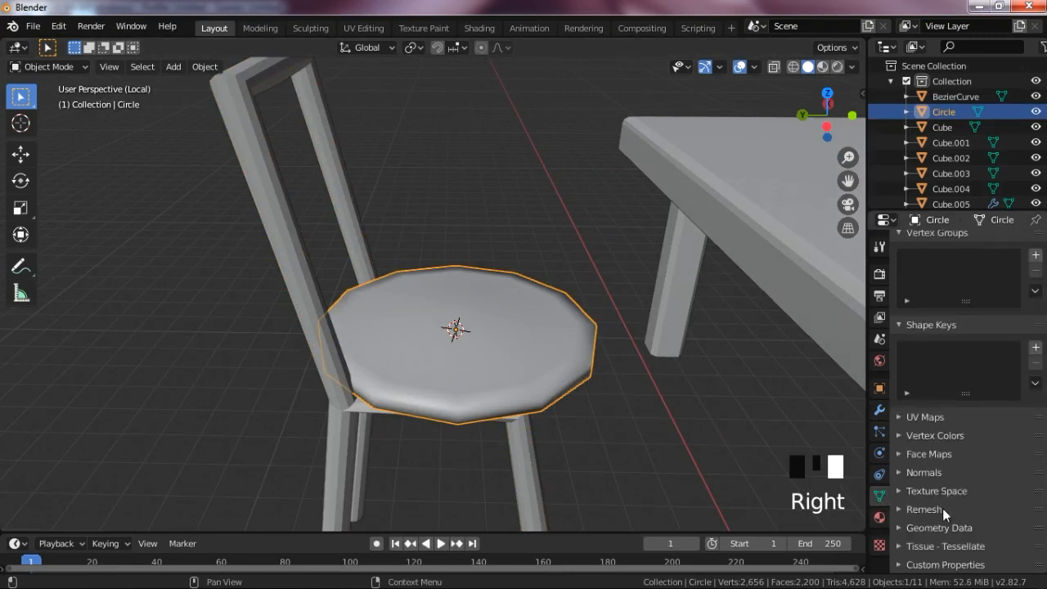
click(930, 542)
scroll(937, 542, down, 1)
click(935, 520)
click(930, 504)
click(928, 502)
click(929, 491)
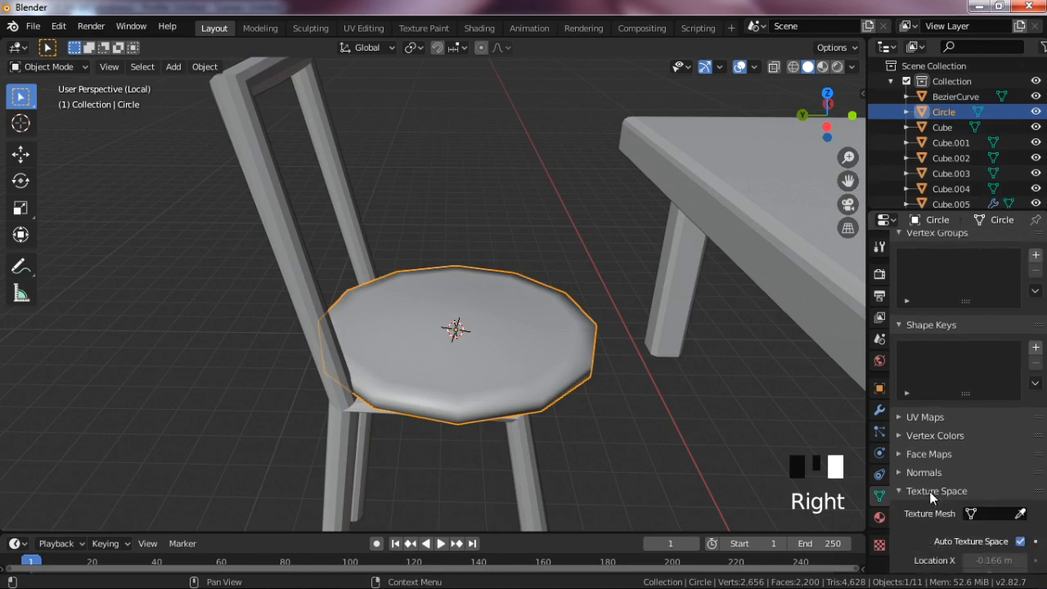
click(929, 490)
click(926, 475)
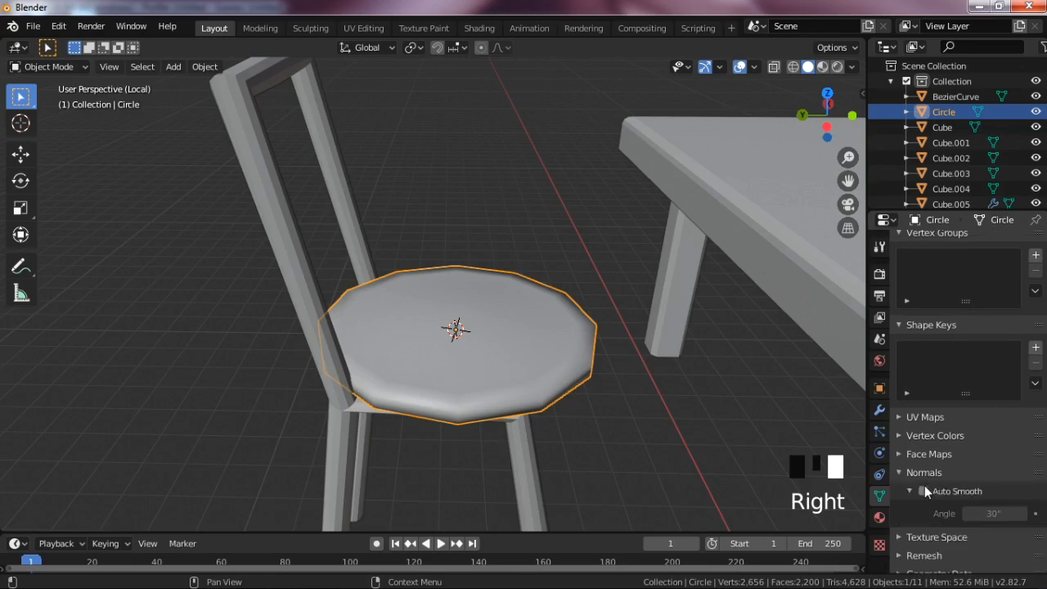
click(924, 493)
click(741, 417)
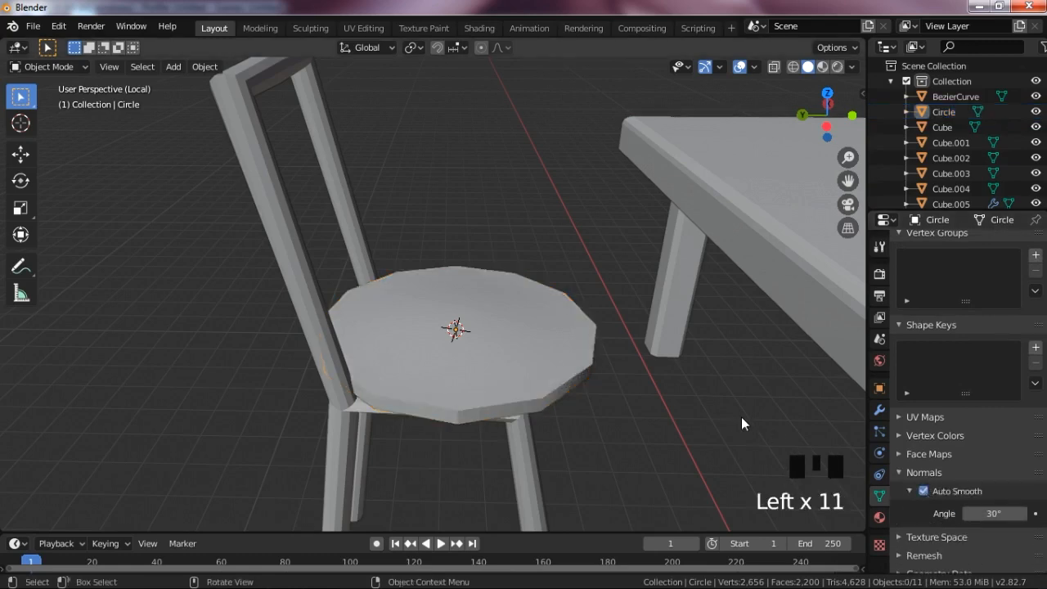
Step: Move the whole seat down about 0.017 m along Z to rest on the frame's rails
drag(841, 109, 466, 361)
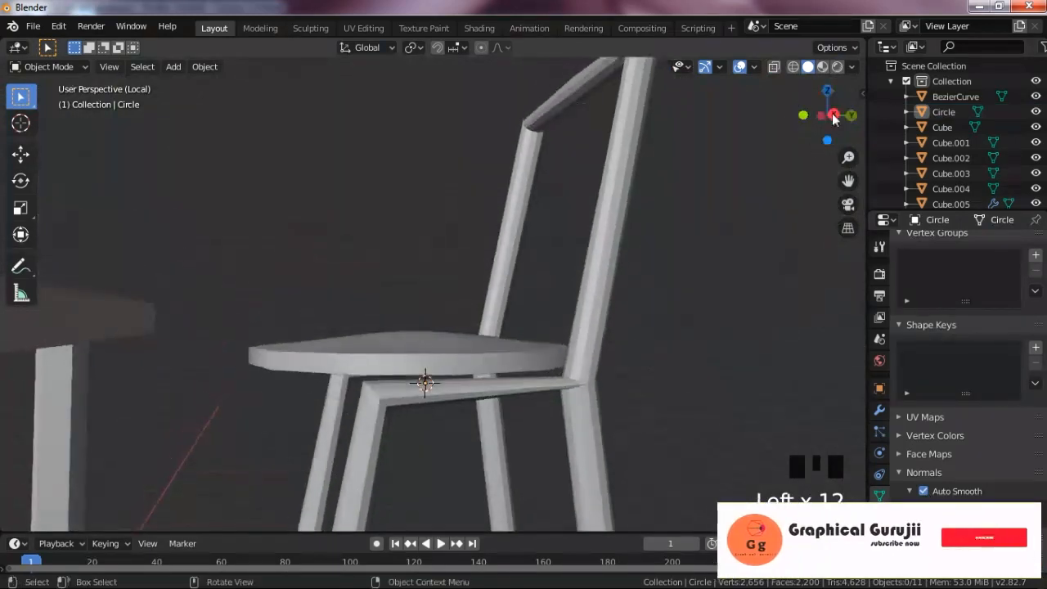
click(466, 360)
key(g)
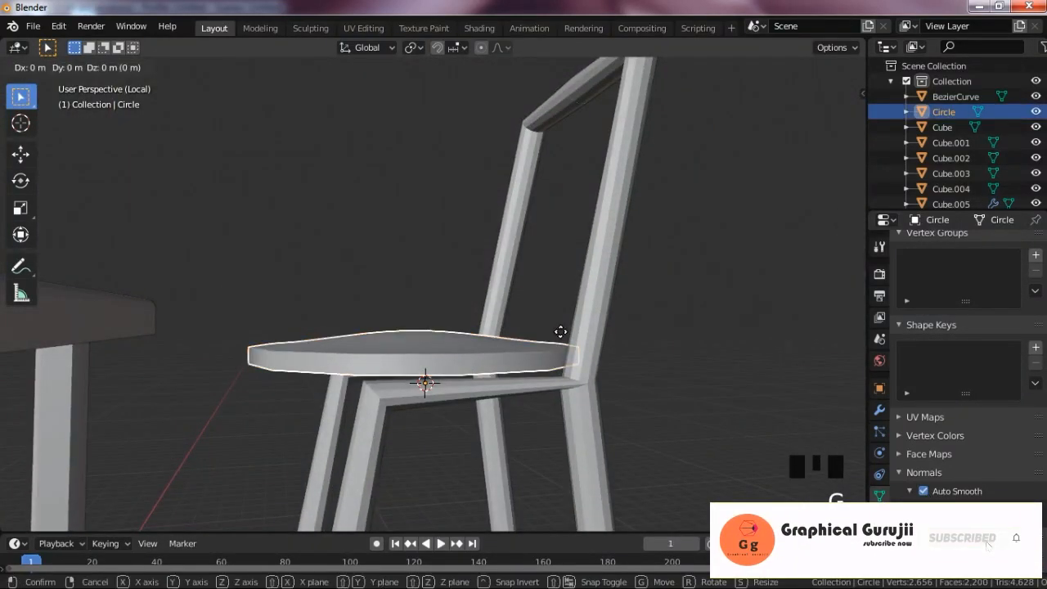
key(z)
click(556, 365)
Step: Duplicate the seat in the side view, place the copy about 0.65 m higher, and rotate it by -90° to stand upright
key(KP_1)
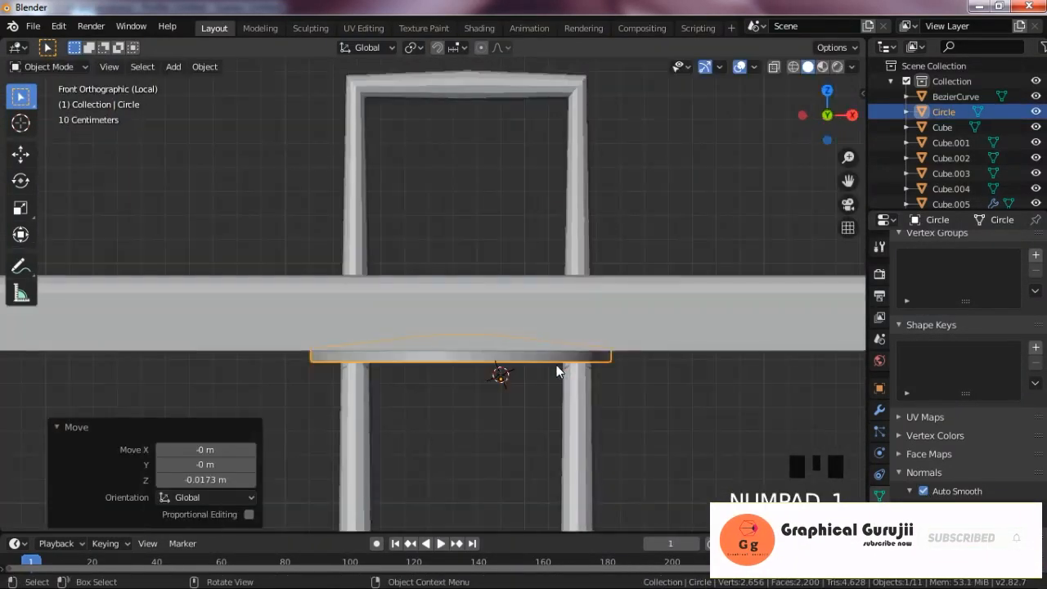
key(KP_3)
key(shift+d)
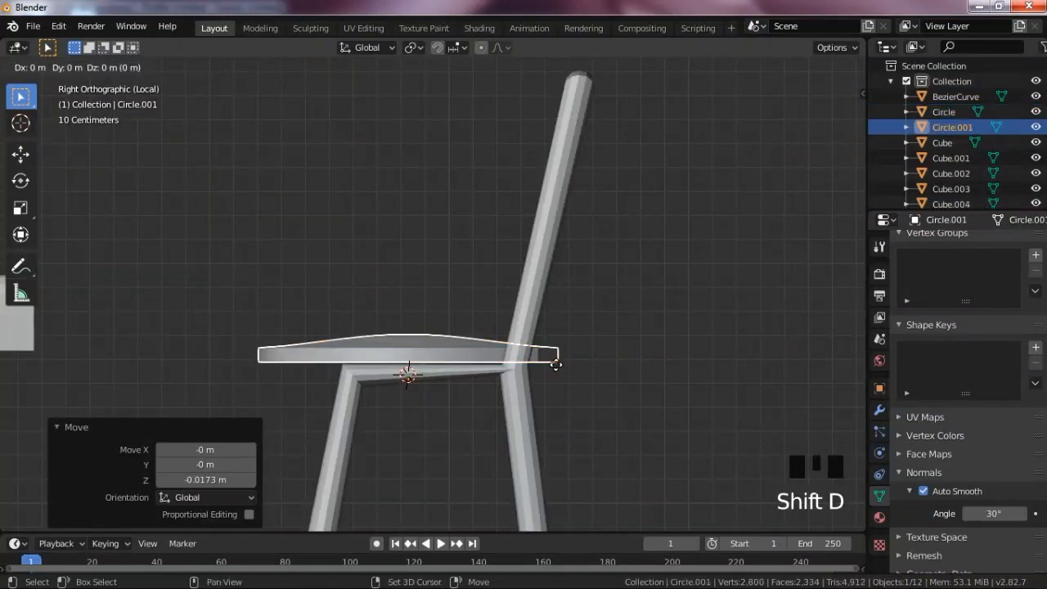
click(588, 227)
text(r)
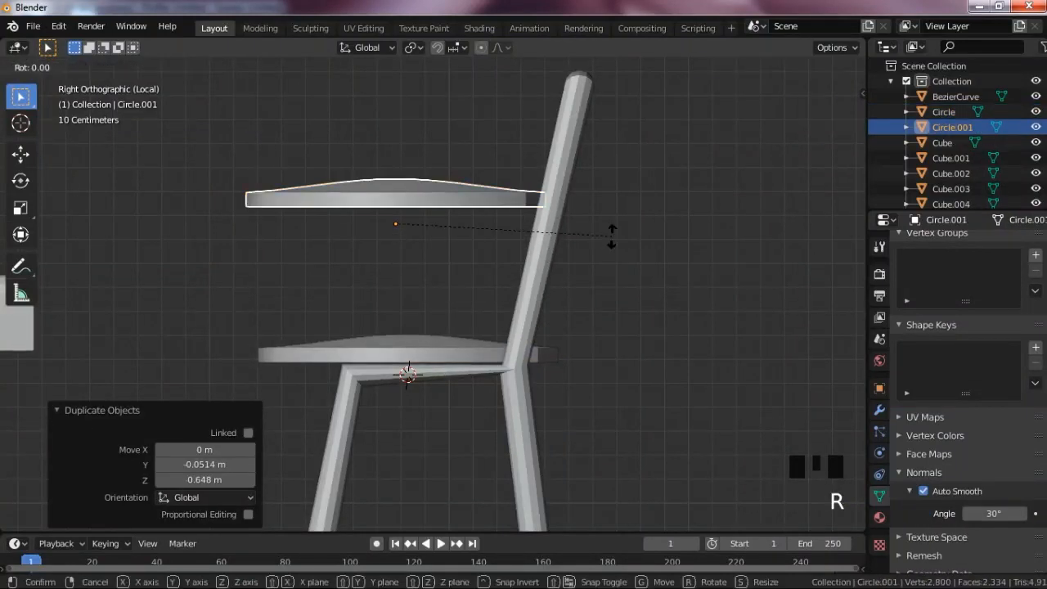
text(90)
key(minus)
key(Return)
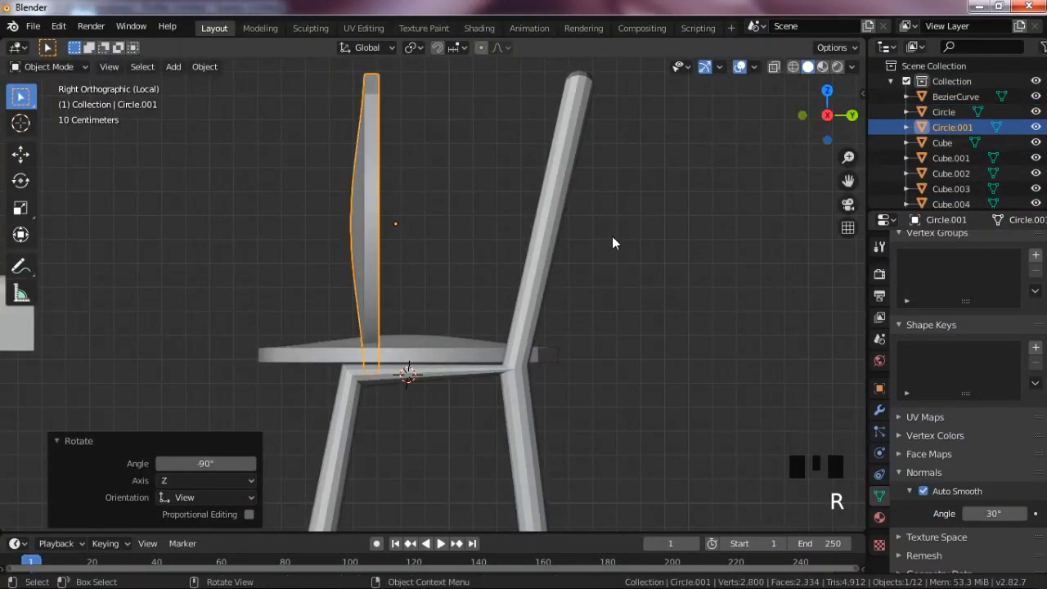
Step: Move the upright seat copy about 0.616 m along Y toward the chair's back frame
key(g)
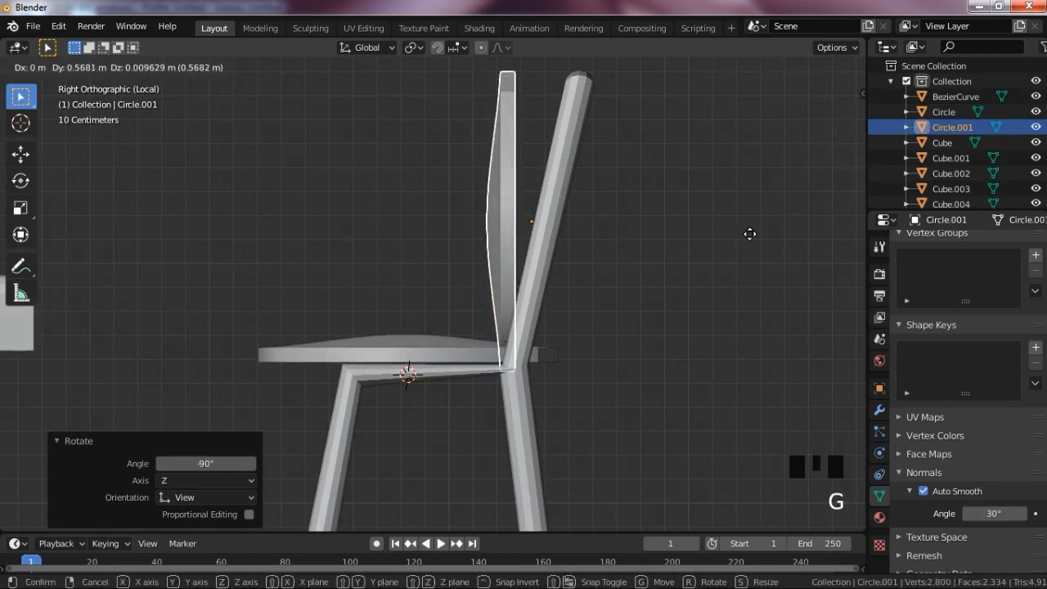
key(y)
click(765, 247)
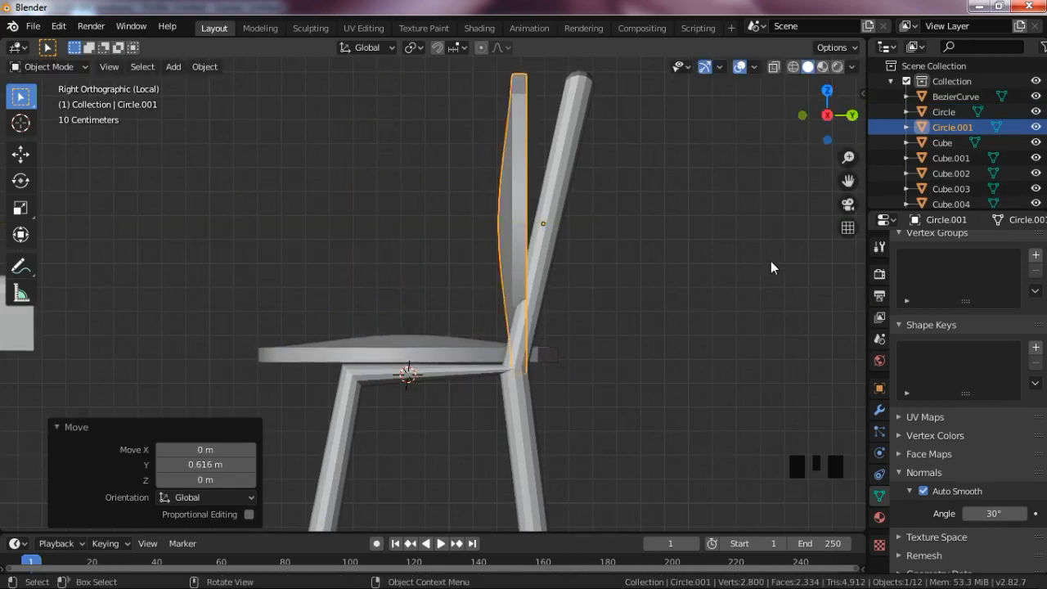
Step: Scale the upright copy to about 0.8 and tilt it about 12.1° to match the slanted back frame
key(s)
click(727, 284)
key(s)
key(r)
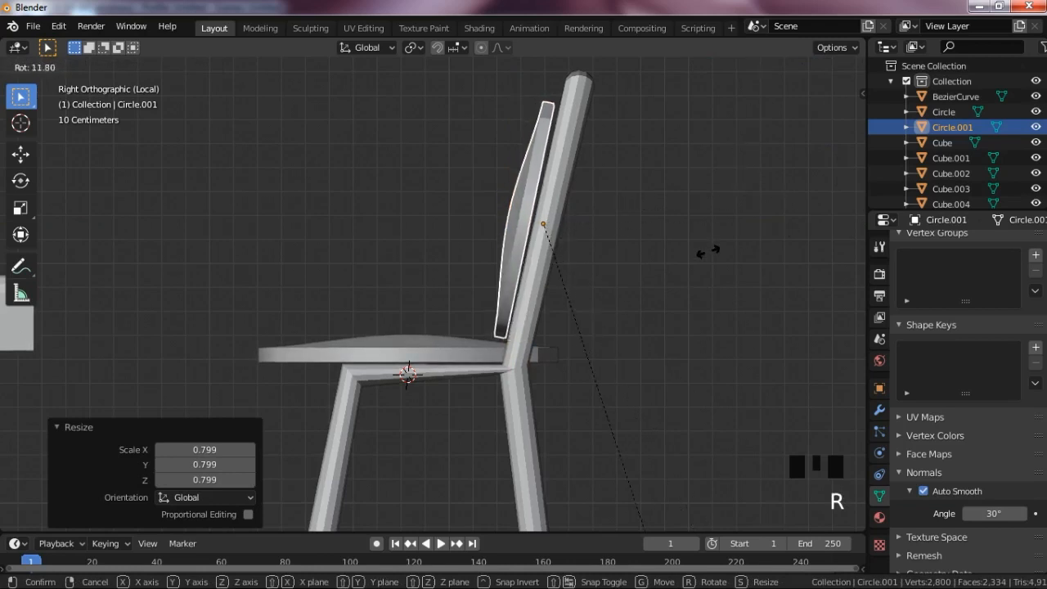
click(664, 384)
key(g)
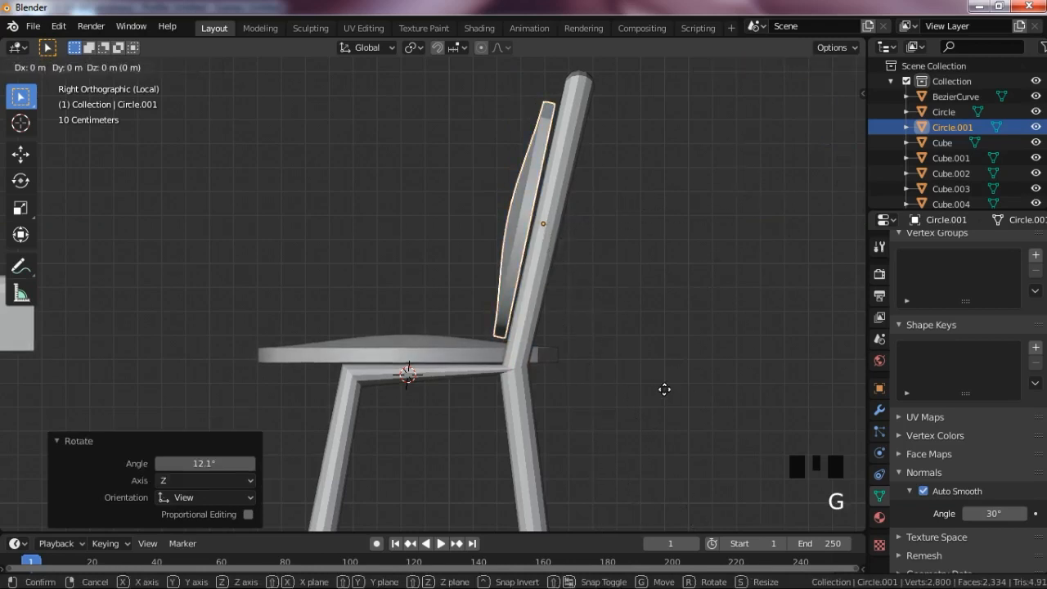
key(z)
key(z)
right_click(670, 389)
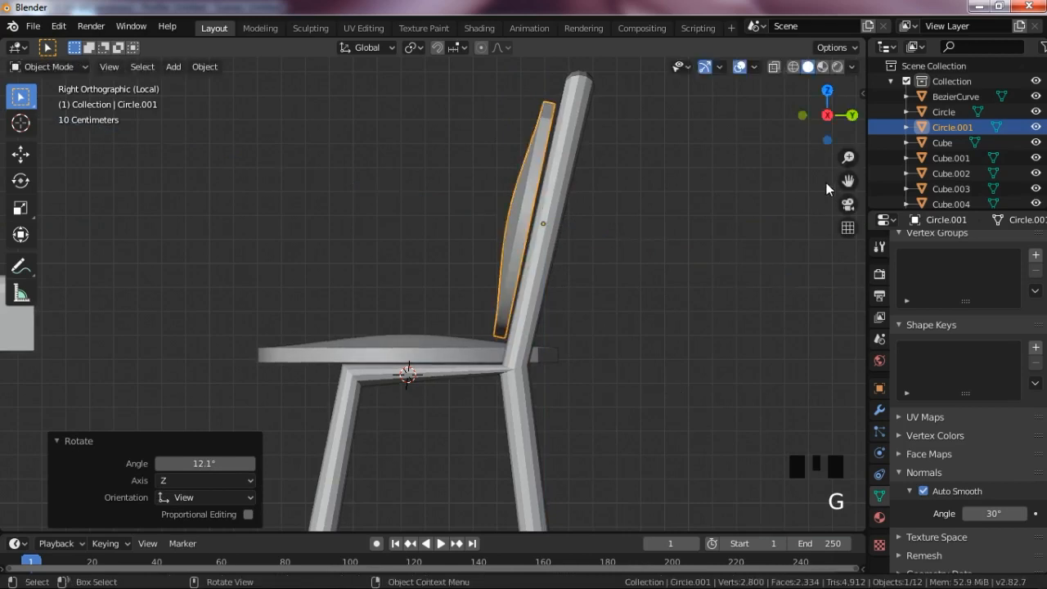
Step: Move the backrest about 0.076 m along its local Y axis so it sits higher along the slanted frame
drag(845, 180, 776, 208)
key(g)
key(y)
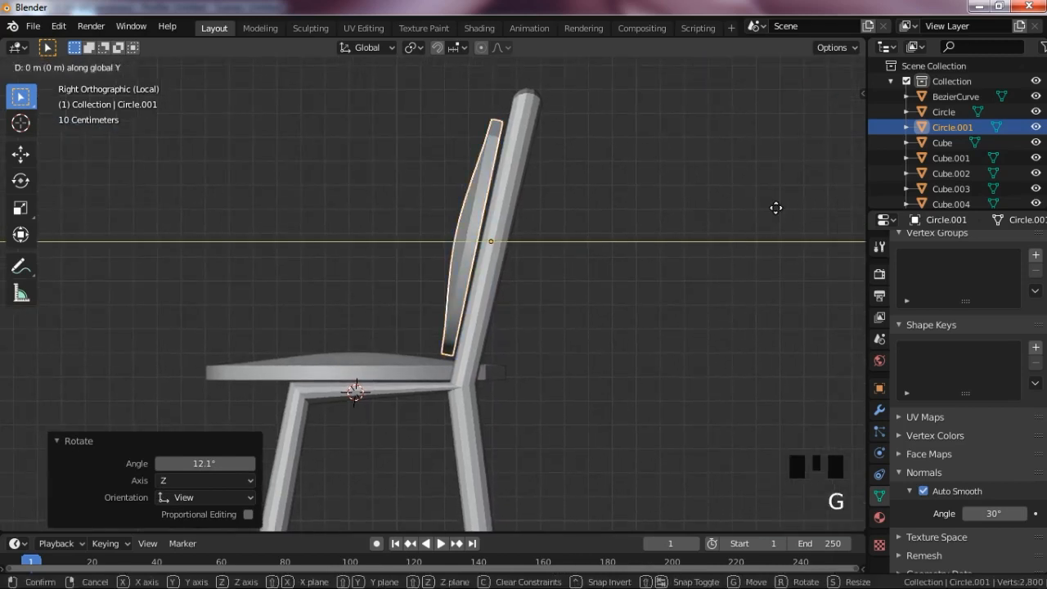
key(y)
click(784, 191)
scroll(780, 194, down, 5)
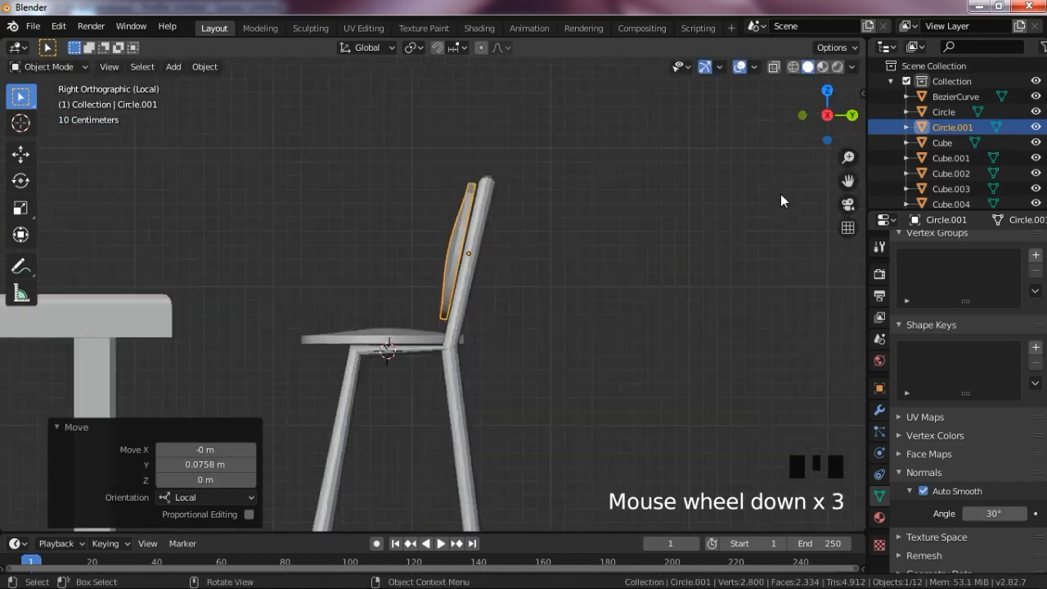
Step: Enlarge the round backrest slightly so it spans the frame's uprights, and deselect it
drag(826, 114, 616, 198)
scroll(616, 199, up, 3)
key(s)
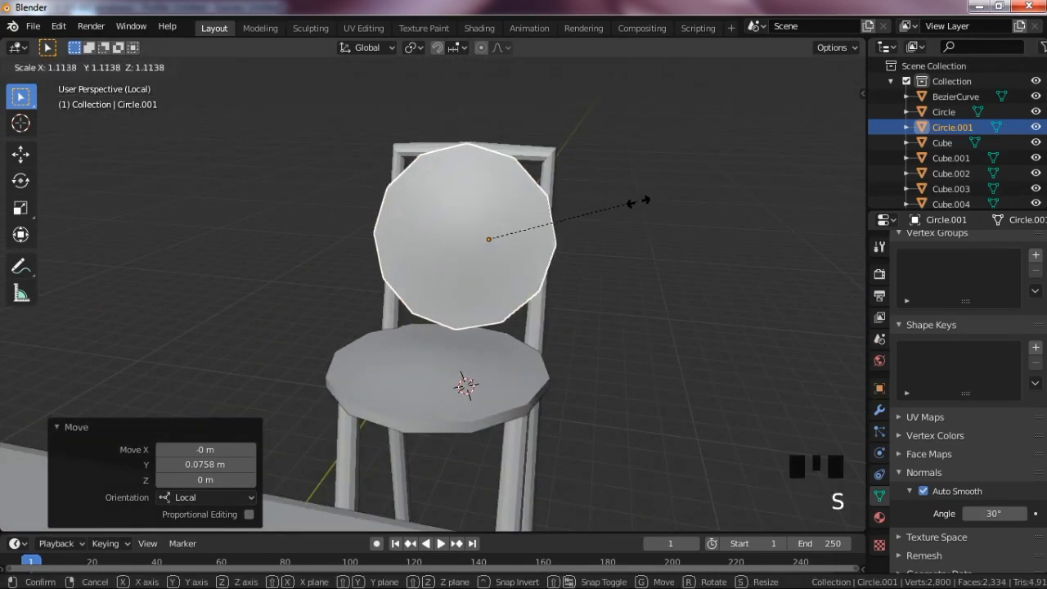
click(643, 204)
click(651, 228)
scroll(659, 216, down, 6)
scroll(660, 222, down, 4)
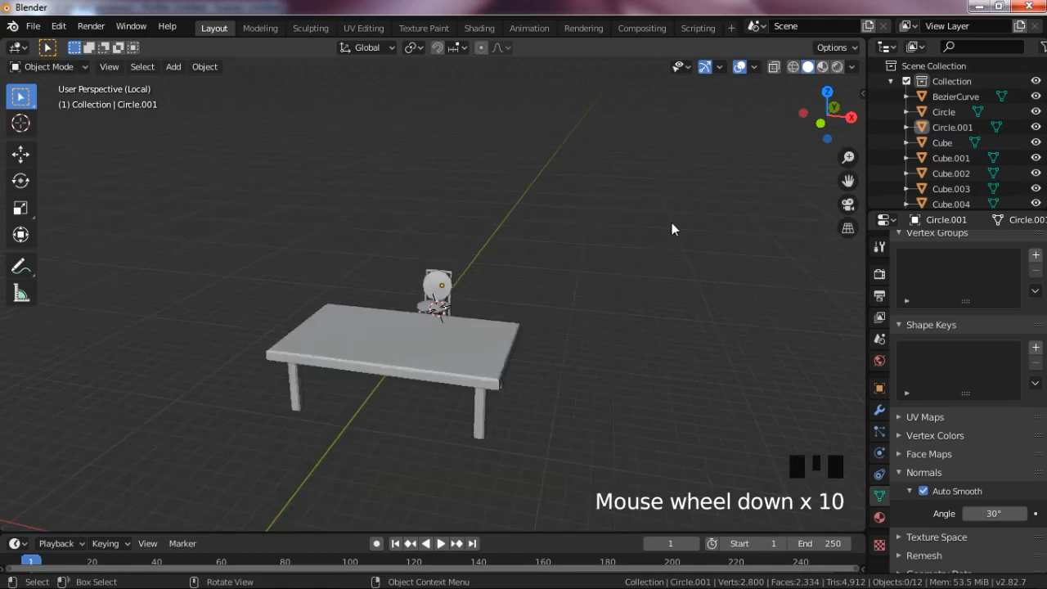
Step: Raise the backrest along its local Y axis until its upper edge rises above the frame's crossbar
drag(818, 119, 720, 135)
scroll(359, 357, up, 8)
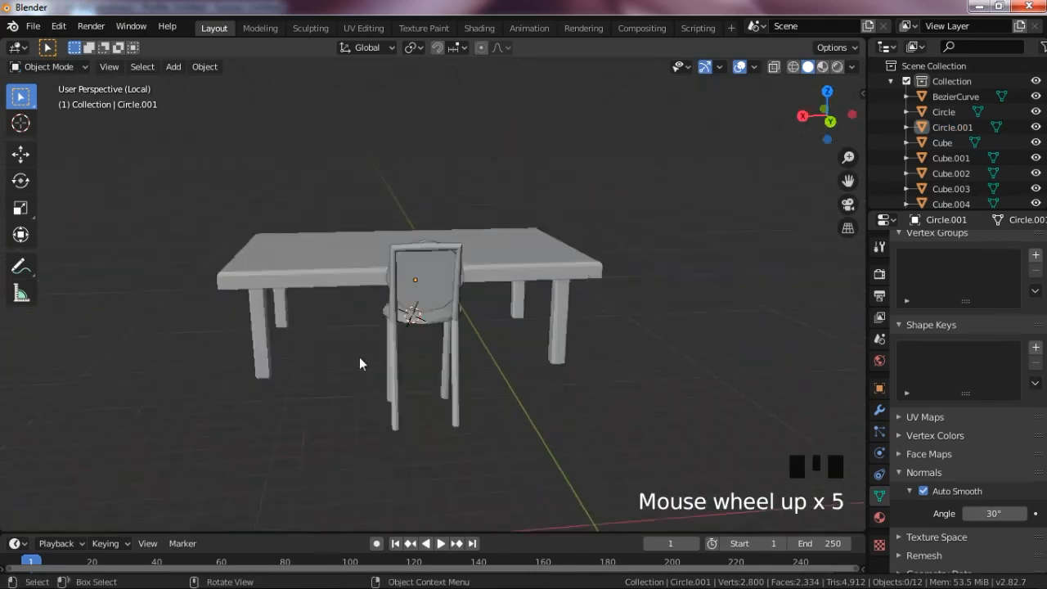
click(435, 268)
key(g)
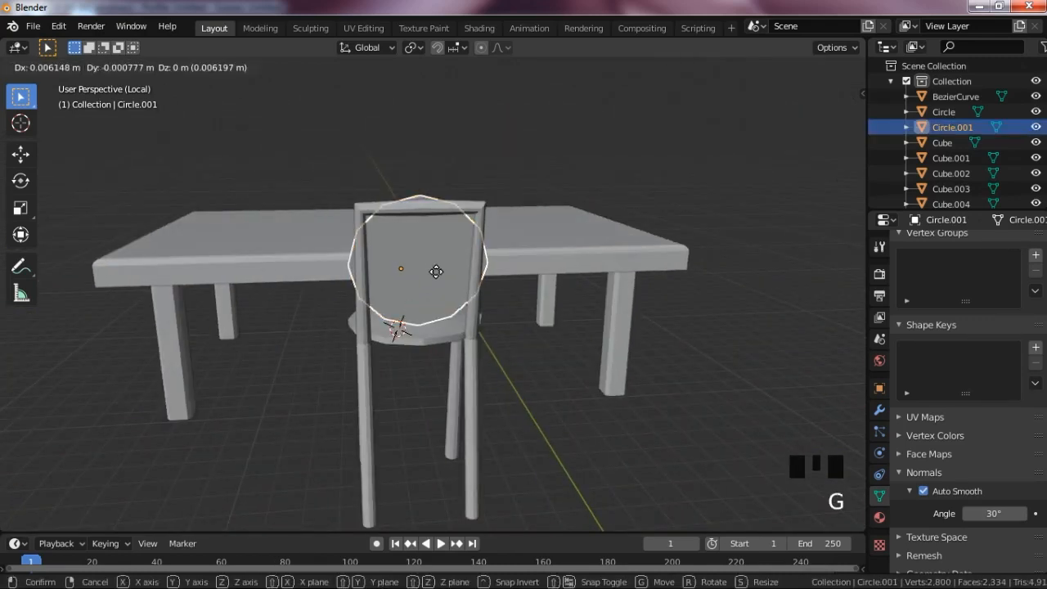
key(z)
right_click(434, 271)
key(g)
key(y)
key(y)
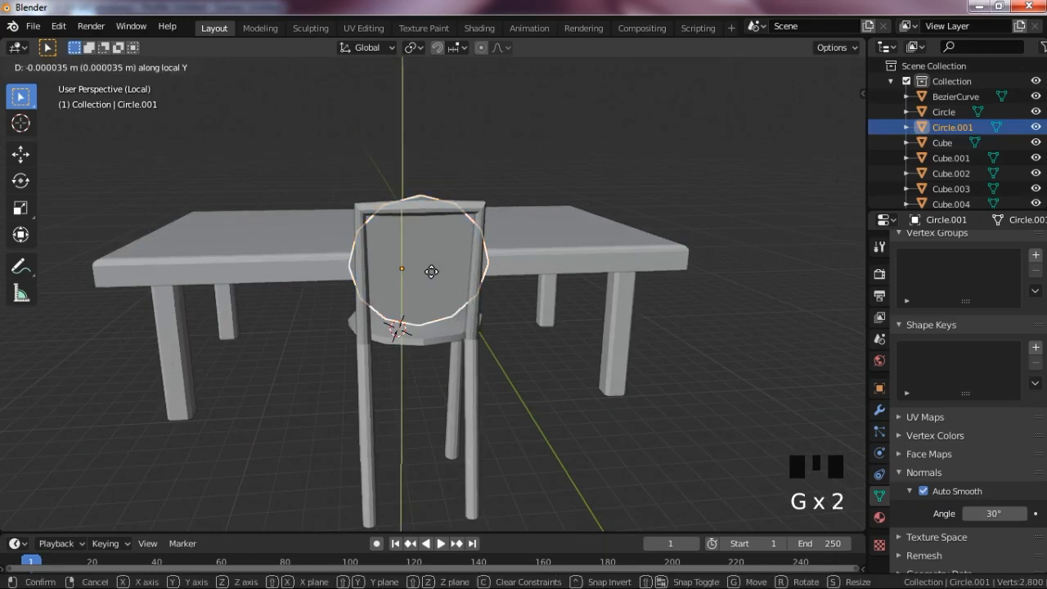
click(432, 247)
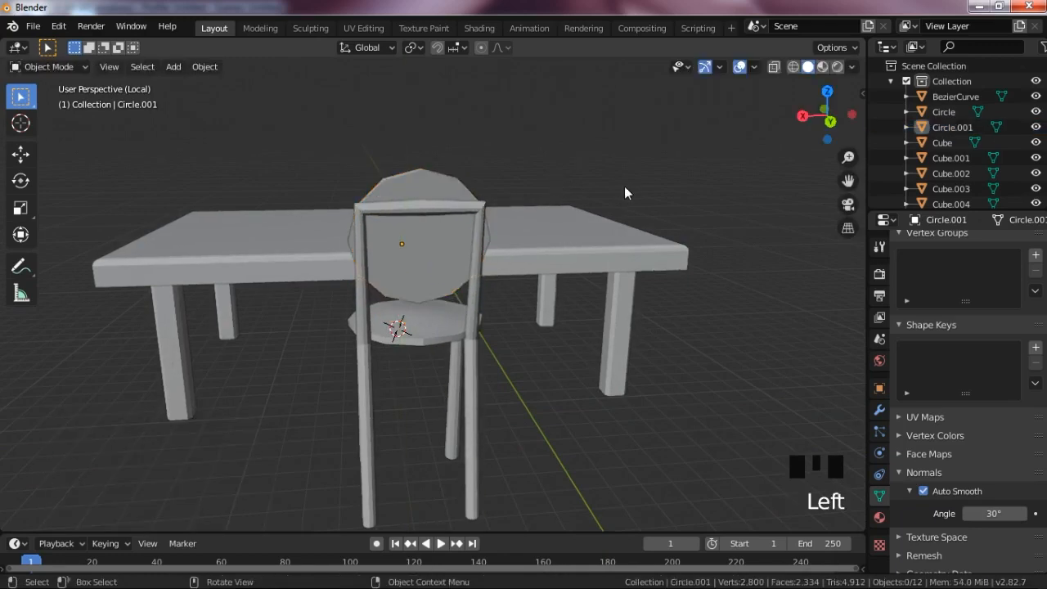
Step: Select the chair frame, seat and backrest and move them -1.6 m along Y in the top view, partly under the table
scroll(780, 125, down, 4)
drag(826, 115, 757, 135)
click(437, 282)
drag(350, 201, 561, 325)
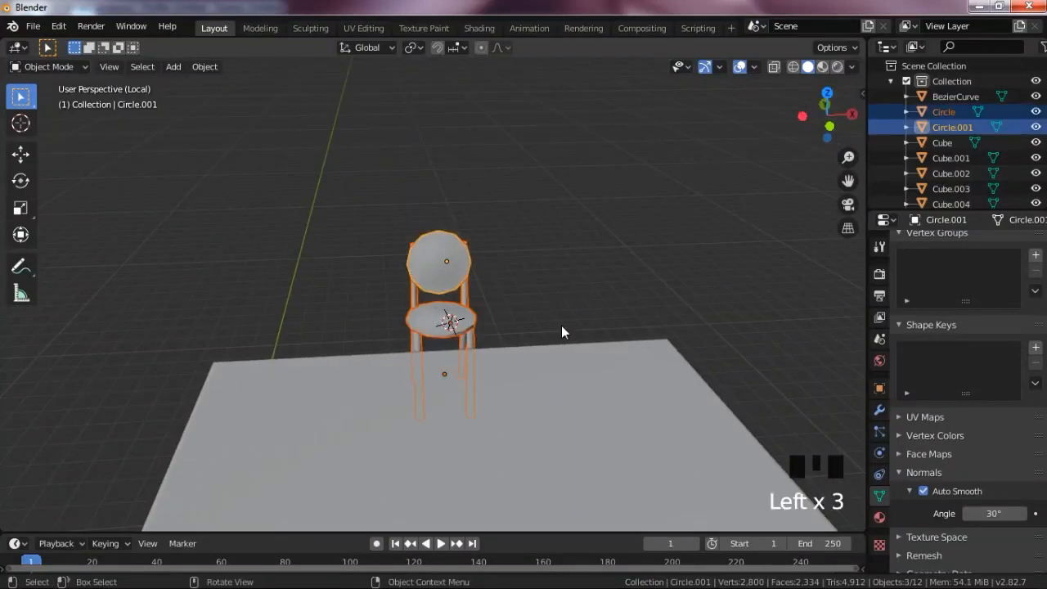
key(KP_7)
scroll(557, 323, down, 4)
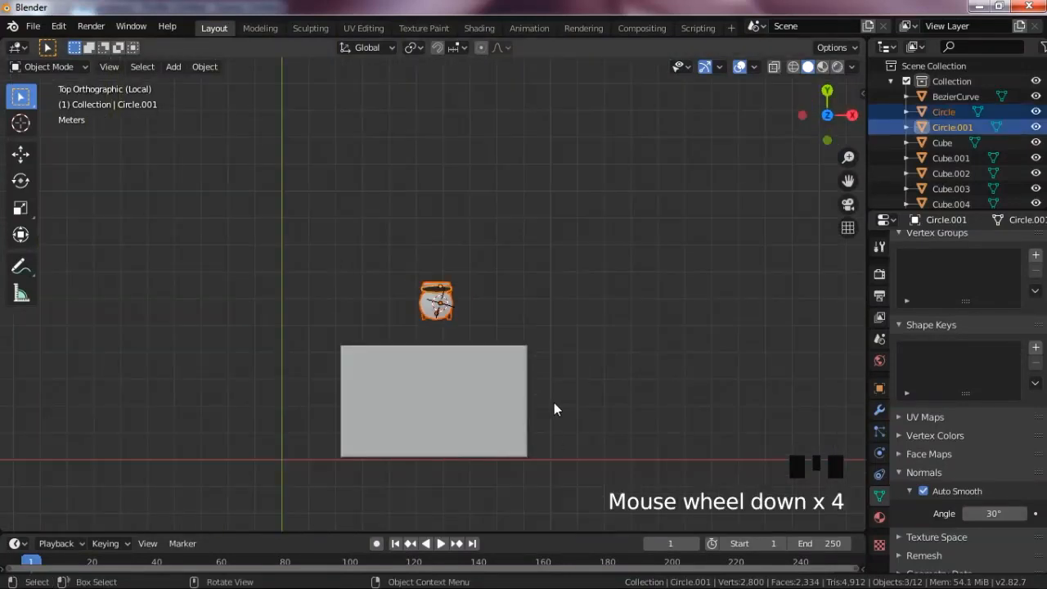
key(g)
key(y)
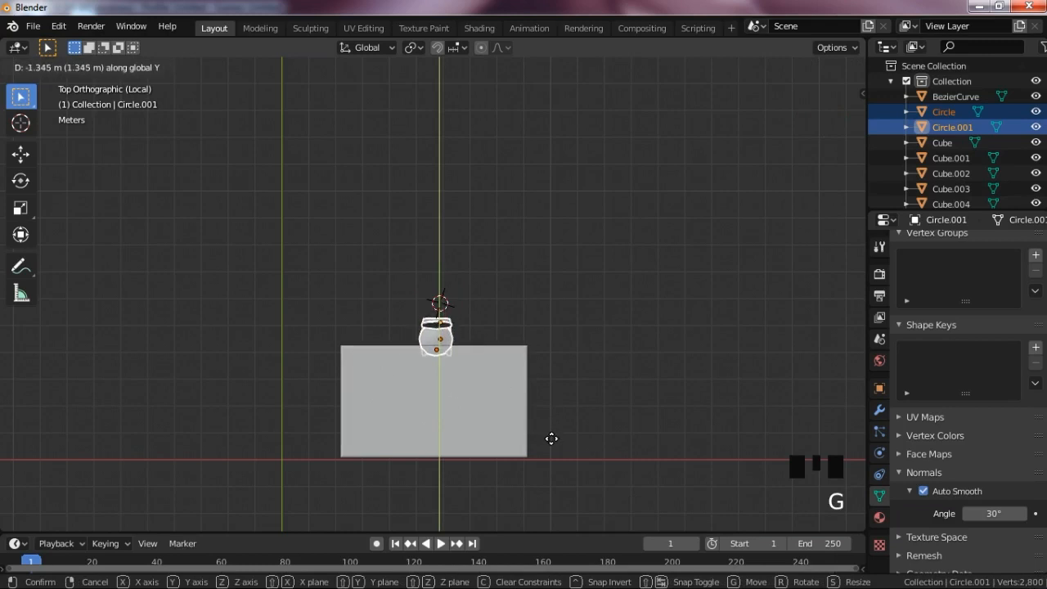
click(552, 445)
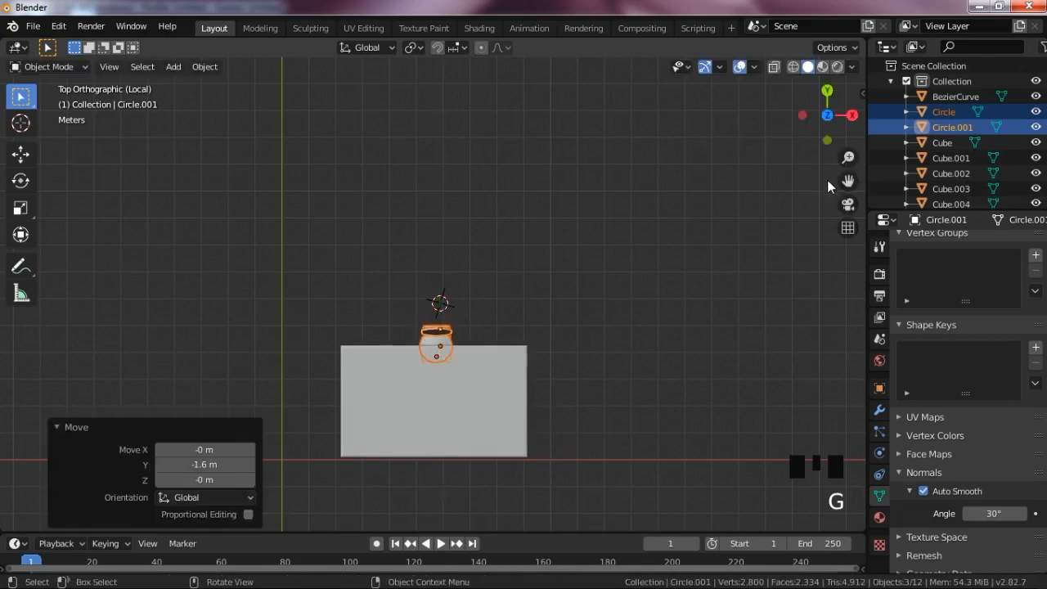
Step: Try joining the selected chair frame, seat and backrest into one object, and undo the join
drag(847, 179, 846, 93)
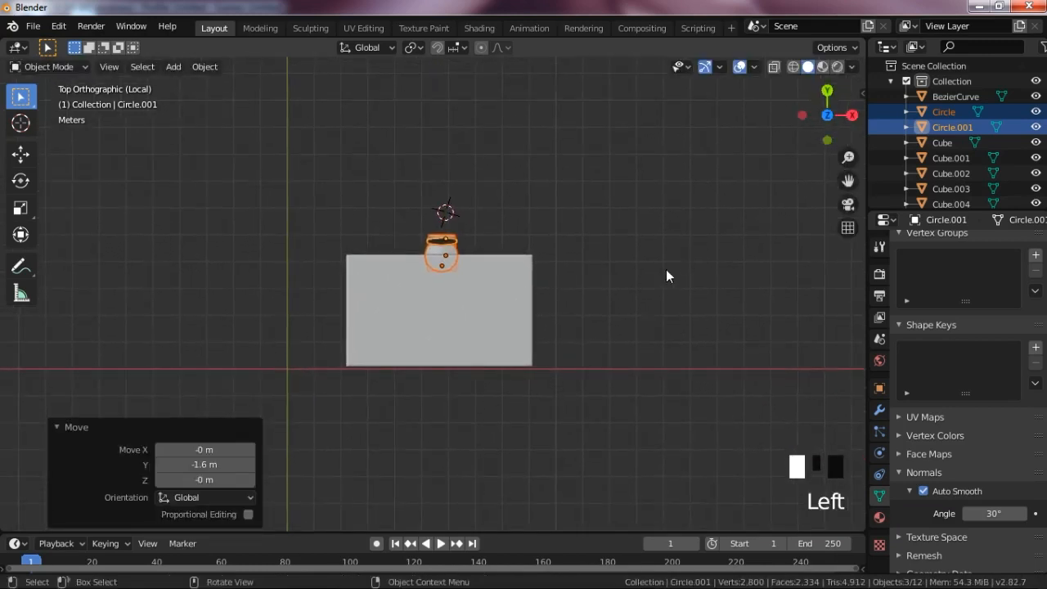
scroll(665, 269, up, 3)
click(878, 407)
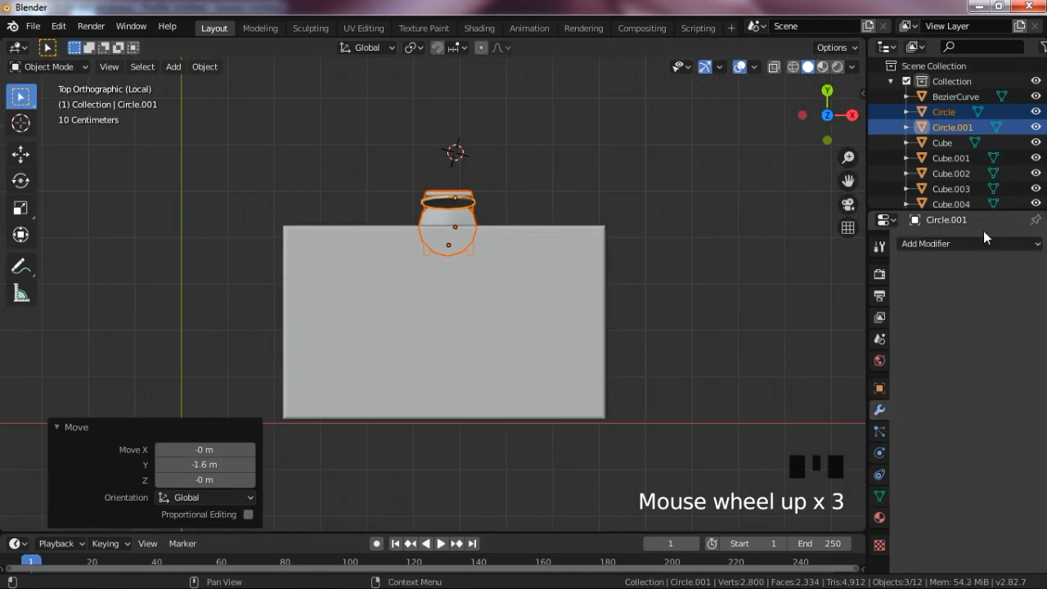
key(ctrl+j)
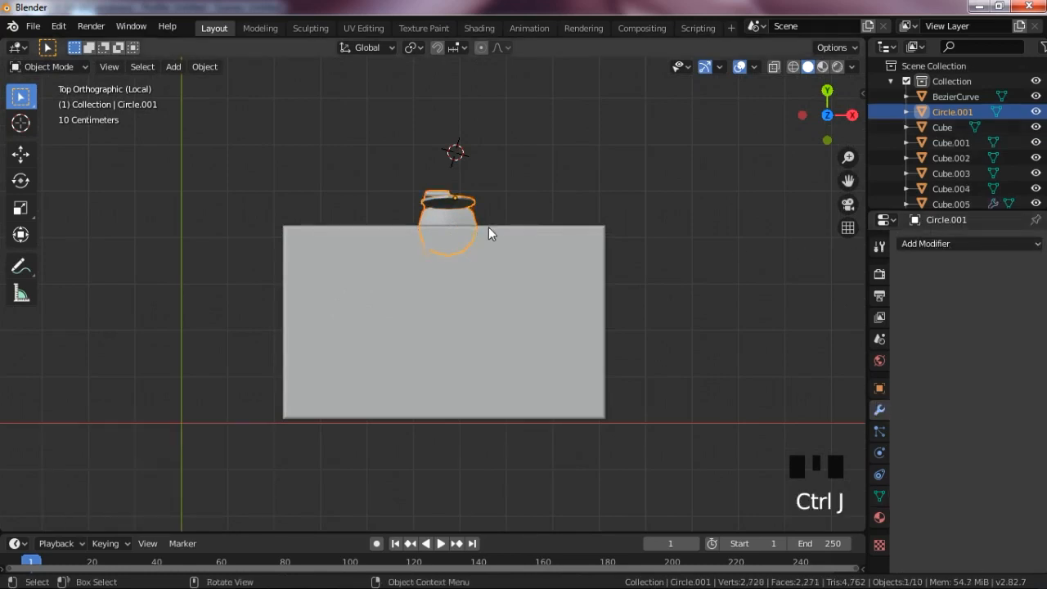
key(ctrl+z)
Step: Select the tubular chair frame and apply its Mirror modifier
drag(794, 123, 824, 114)
scroll(556, 271, up, 6)
click(627, 262)
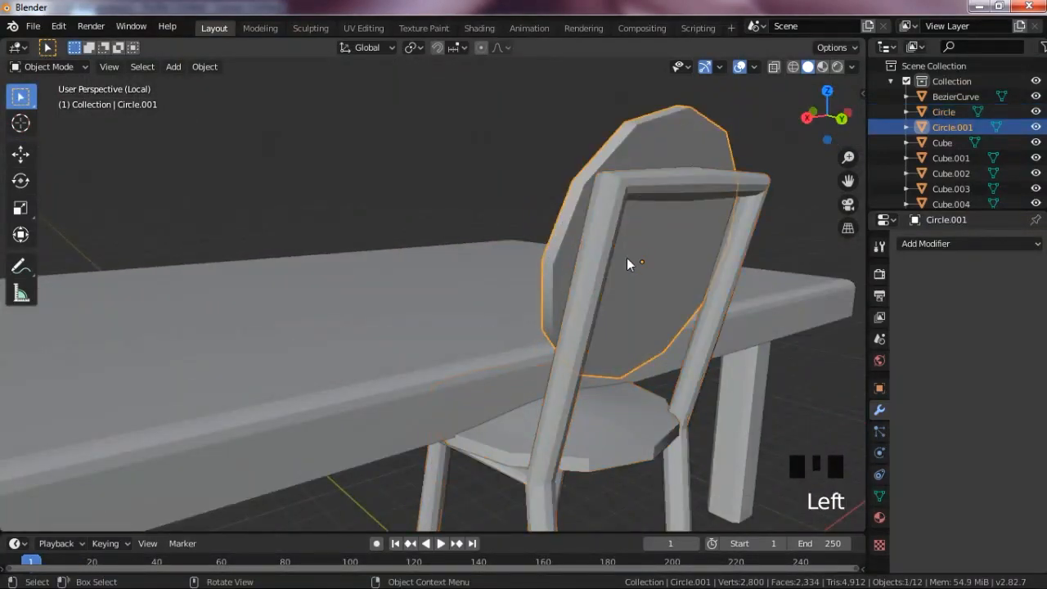
scroll(515, 355, down, 3)
click(488, 383)
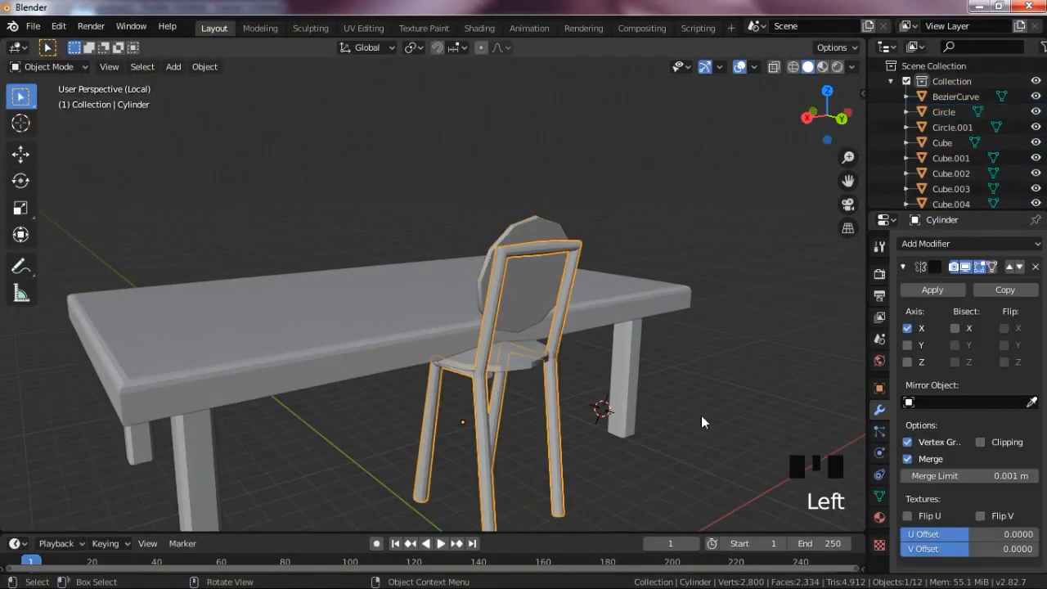
click(923, 290)
Step: Add the backrest and seat to the frame selection and join them into one chair object
shift+click(510, 333)
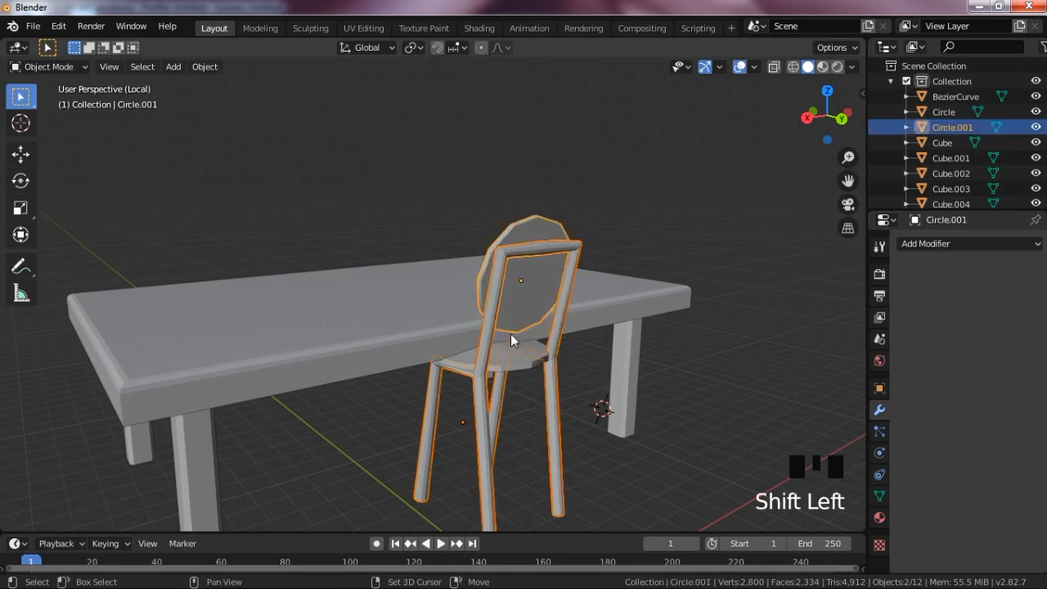
shift+click(518, 381)
key(ctrl+j)
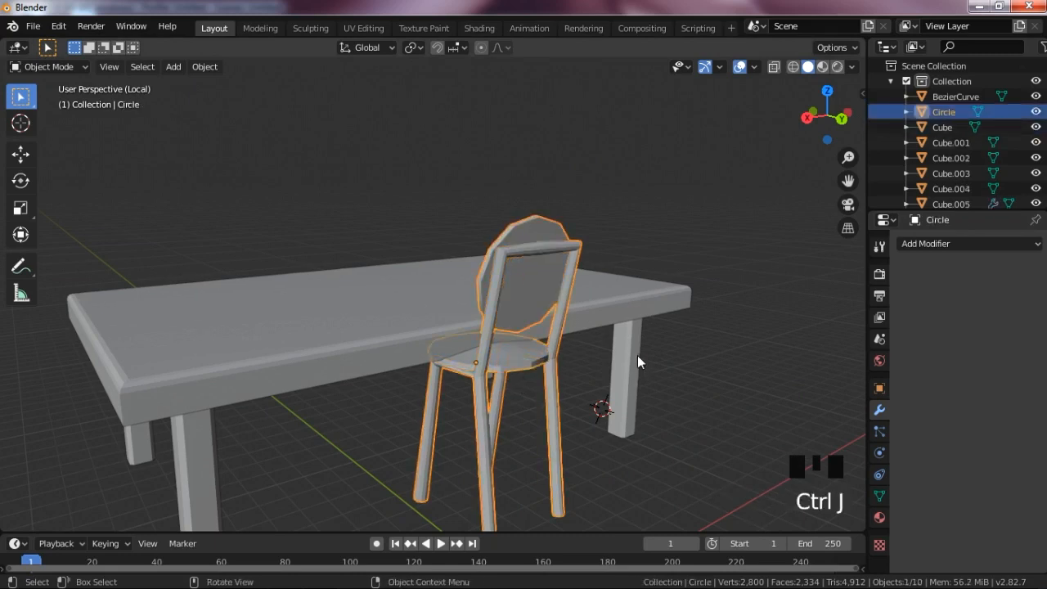
Step: Lower the joined chair about 0.116 m along Z
key(g)
key(z)
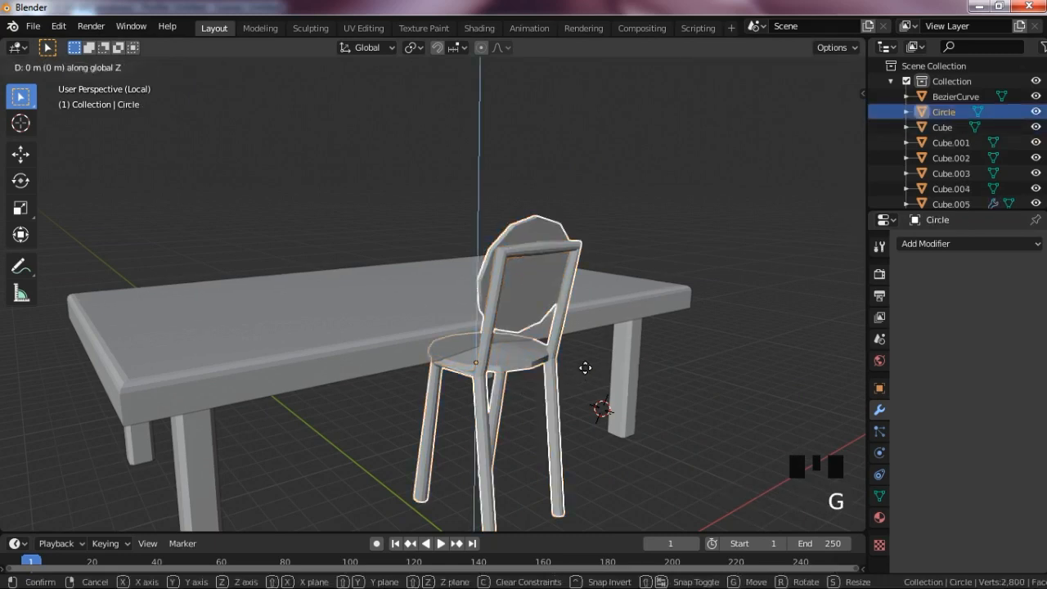
click(580, 379)
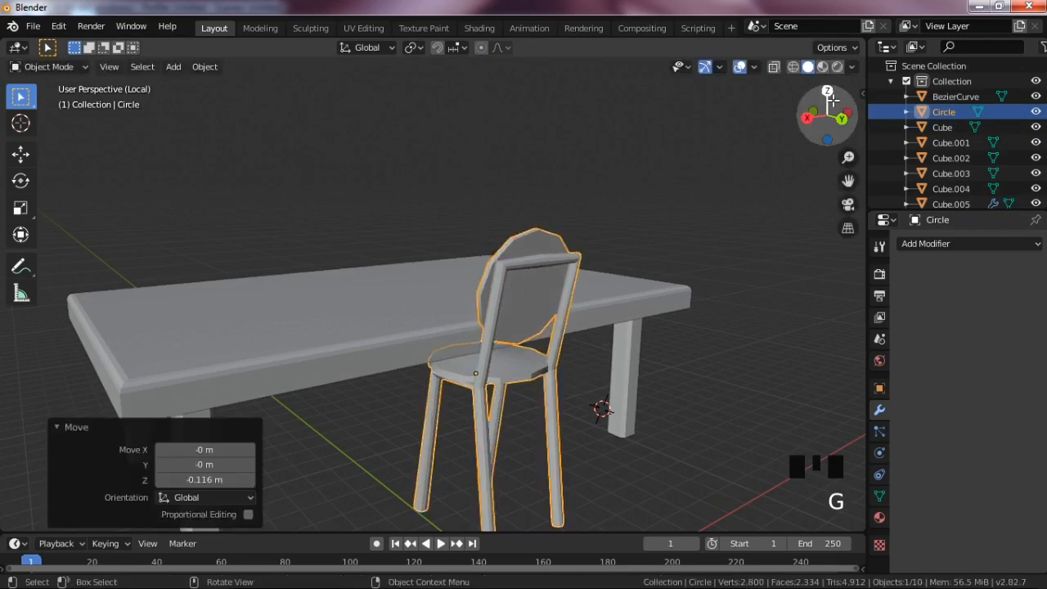
Step: Add a Mirror modifier to the chair with the tabletop, Cube.004, as the mirror object
drag(827, 105, 1039, 156)
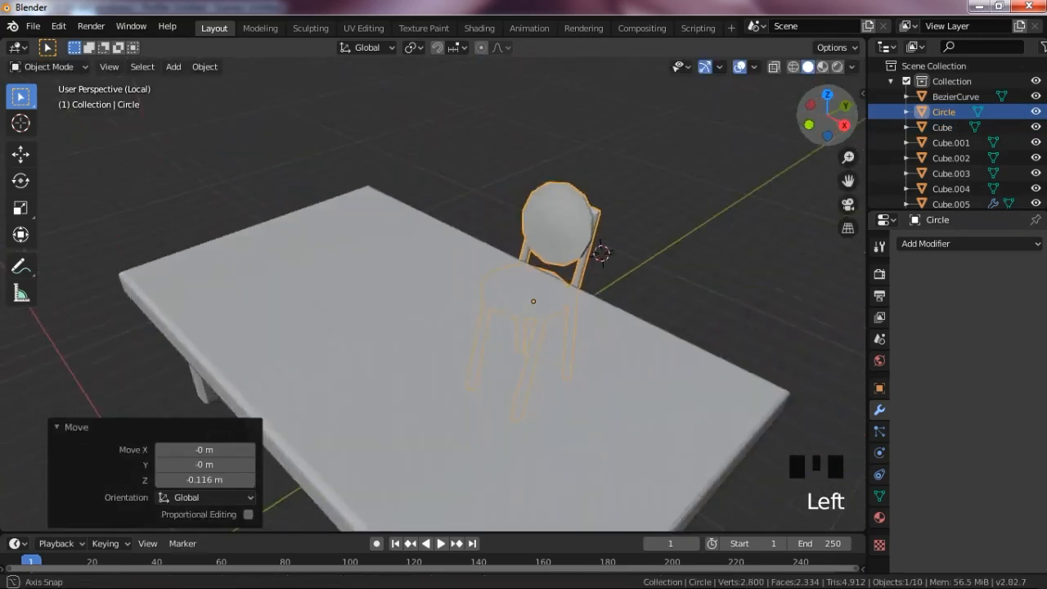
click(914, 245)
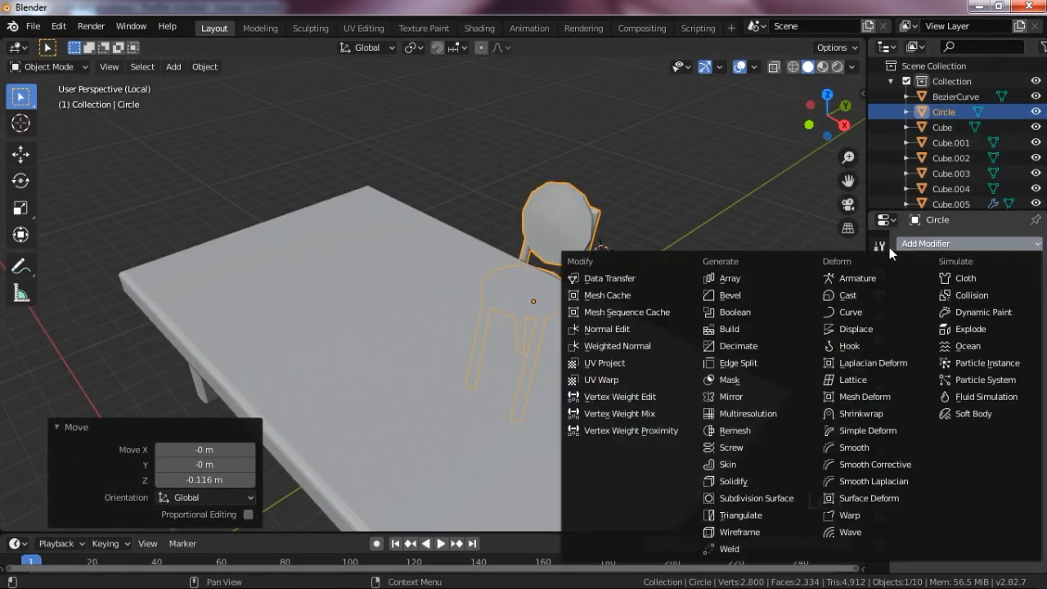
click(747, 393)
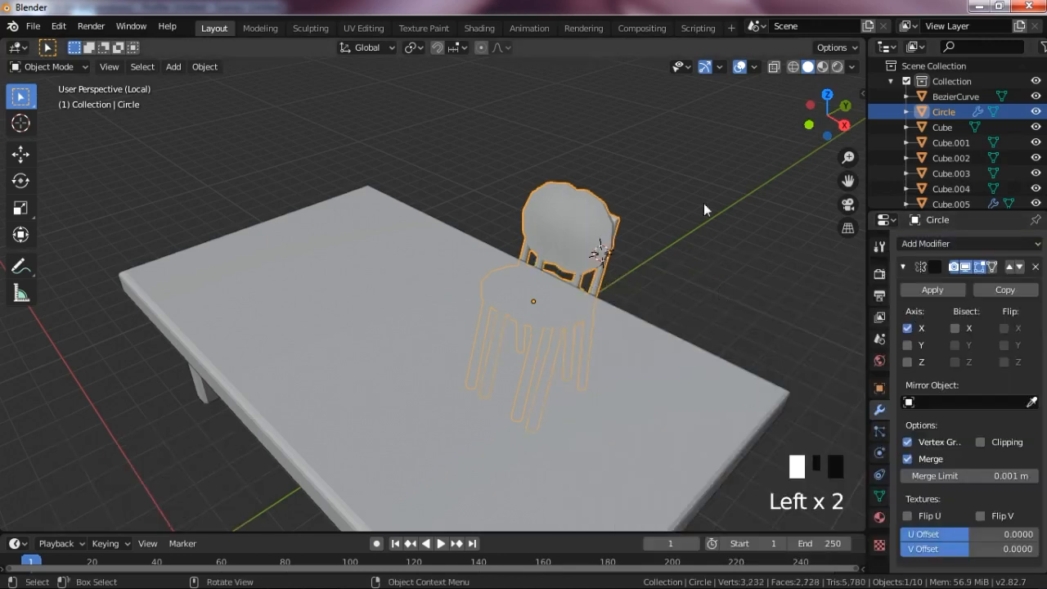
click(1031, 402)
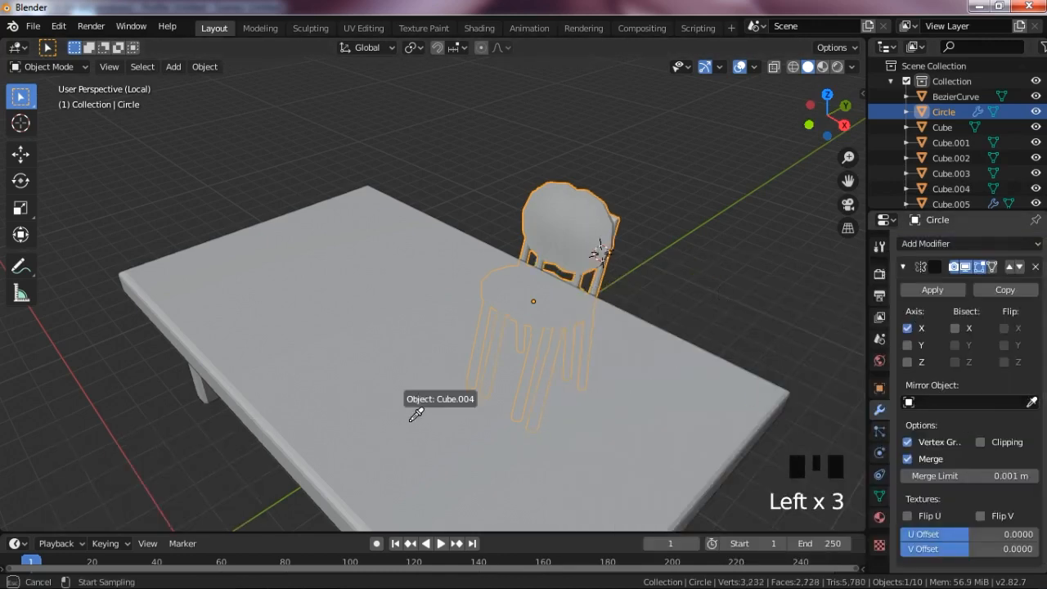
click(438, 433)
Step: Set the chair's mirror axis to Y only, placing a second chair on the table's opposite long side
scroll(494, 360, down, 3)
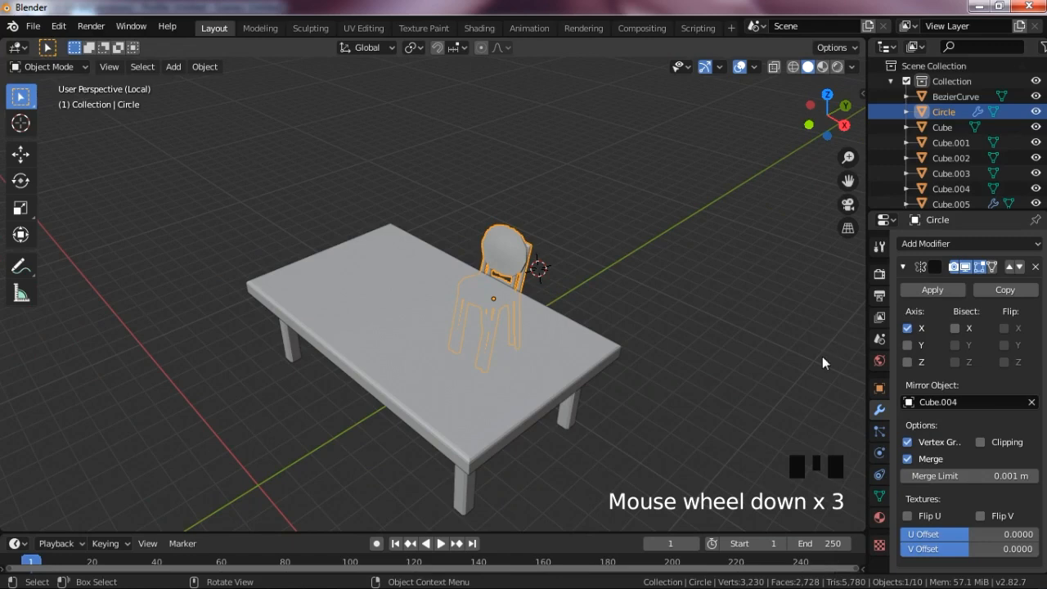
click(907, 344)
click(810, 123)
drag(811, 123, 830, 238)
click(907, 328)
scroll(563, 285, up, 1)
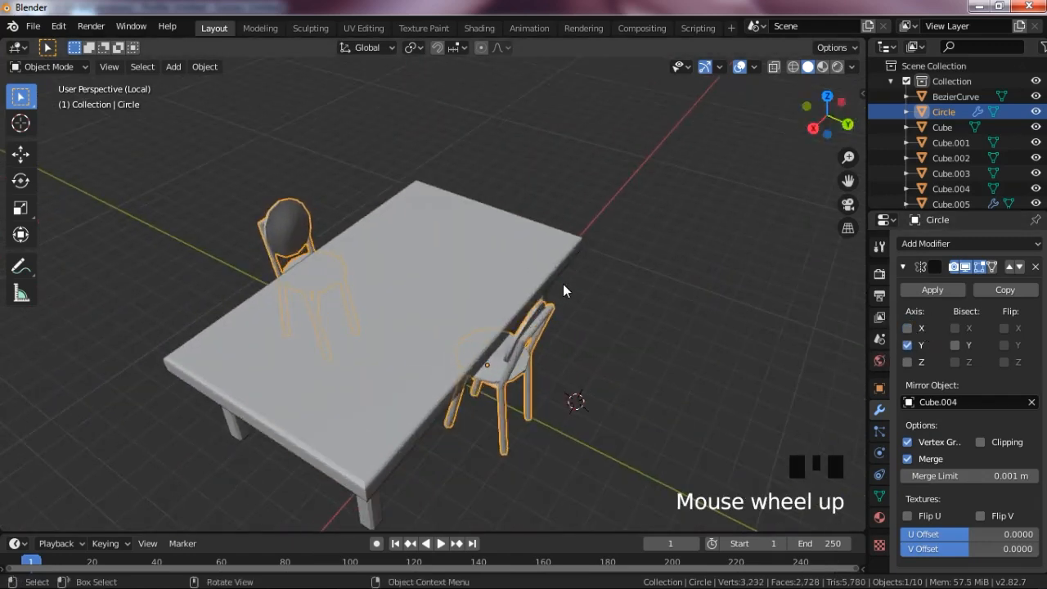
Step: Duplicate the chair in the top view, offset it about 3.48 m in X and -1.81 m in Y, and mirror the copy across X only
drag(829, 116, 532, 221)
key(KP_7)
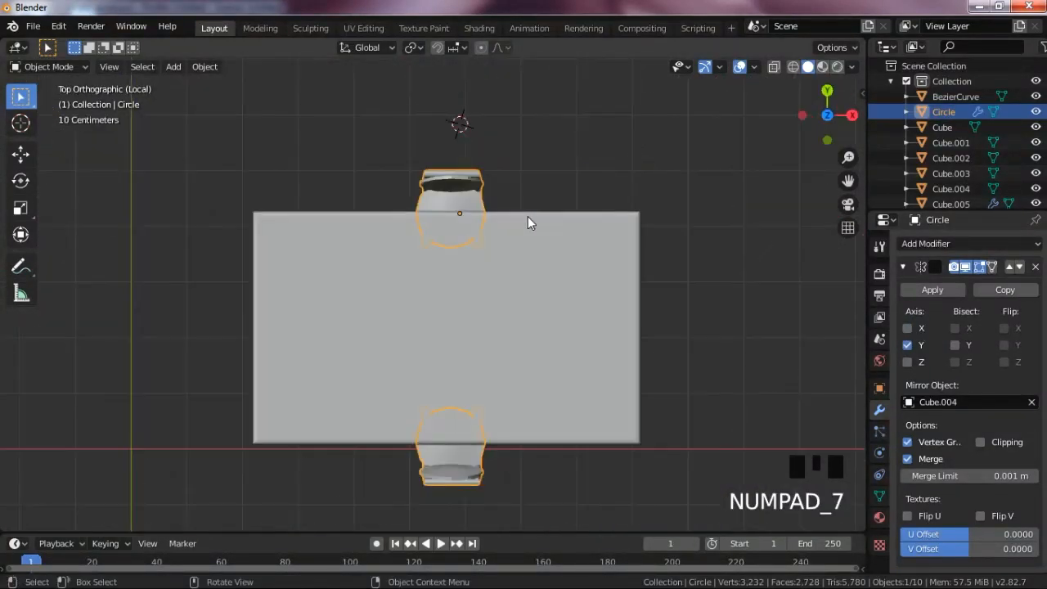
key(shift+d)
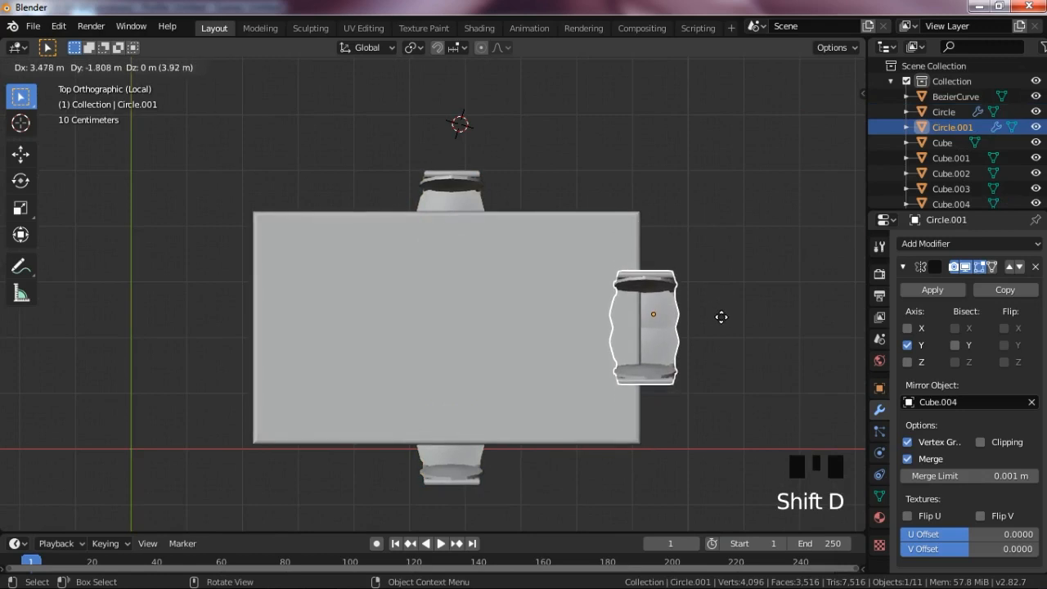
click(720, 313)
click(909, 328)
click(908, 345)
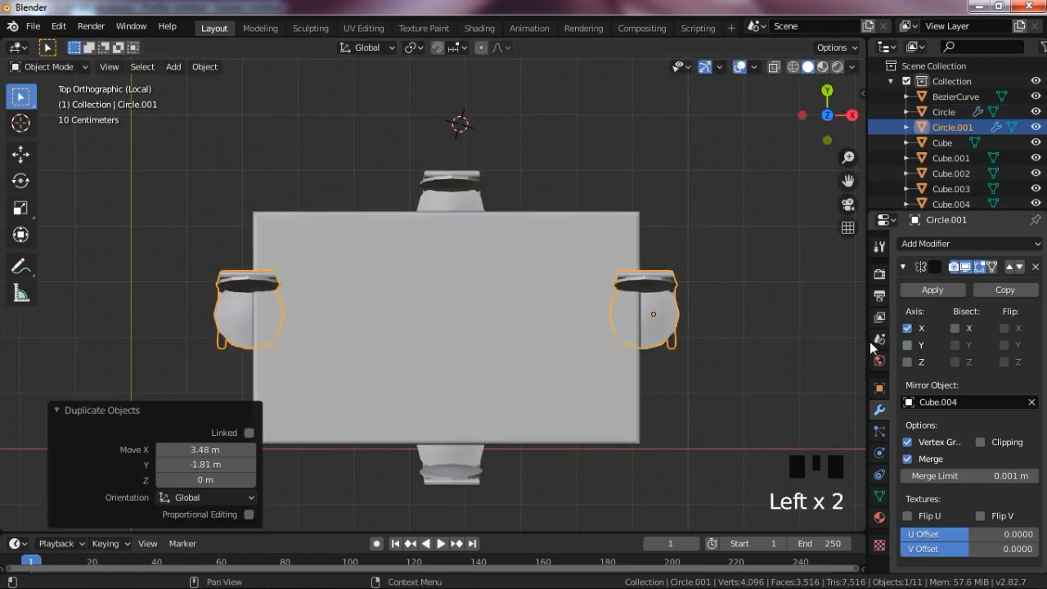
Step: Rotate the duplicated end chair 90° about Z and move it about -0.538 m in X and -0.276 m in Y
key(r)
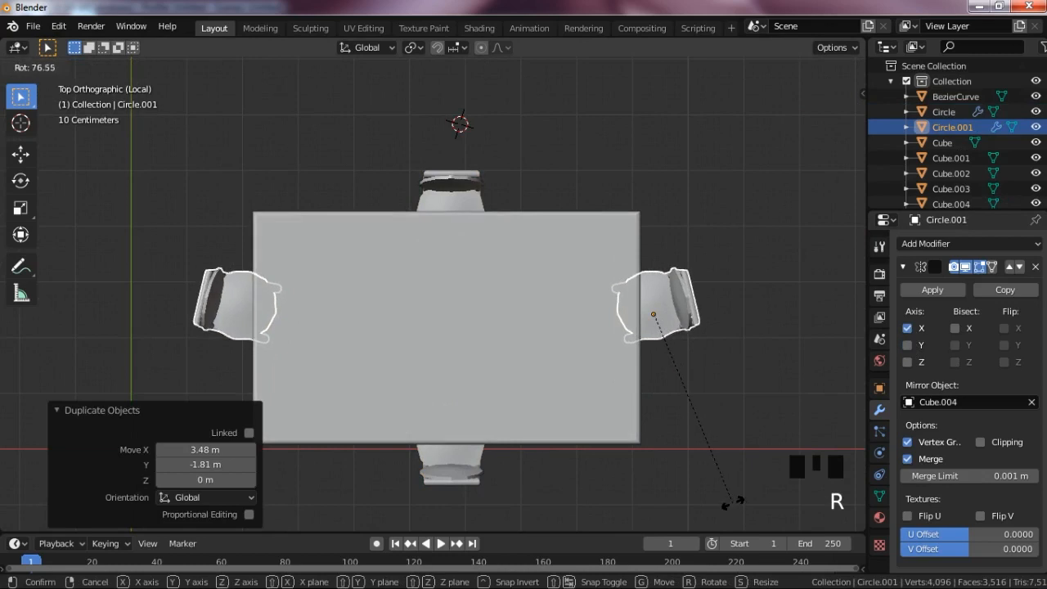
text(90)
key(Return)
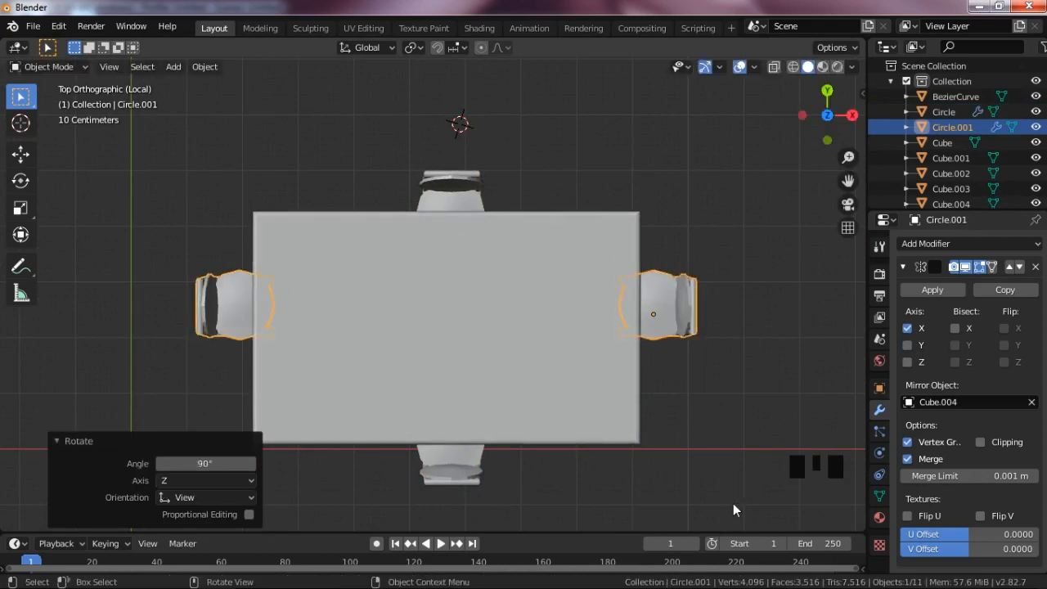
key(g)
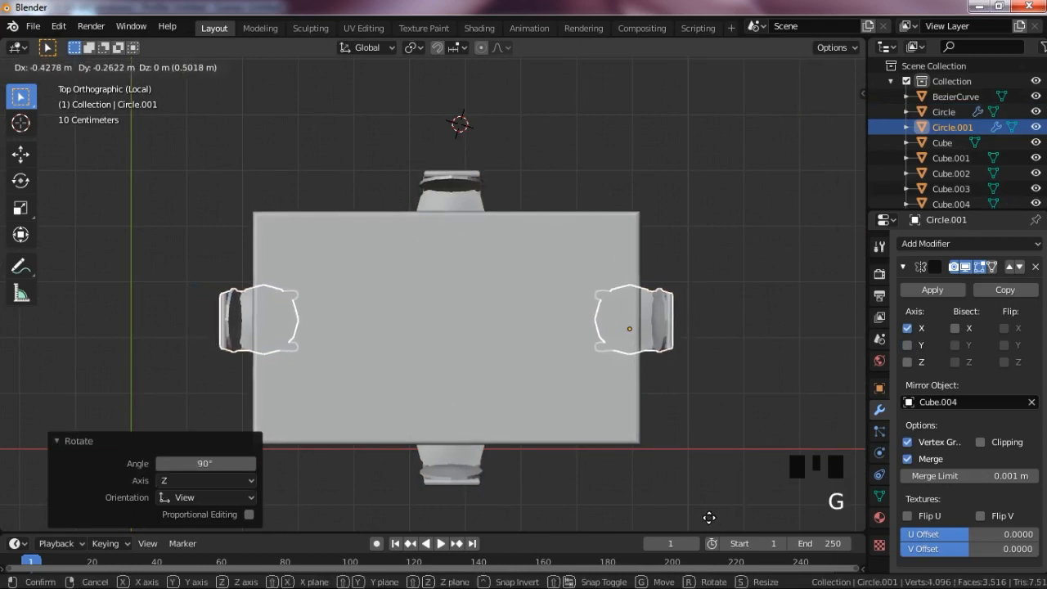
click(703, 518)
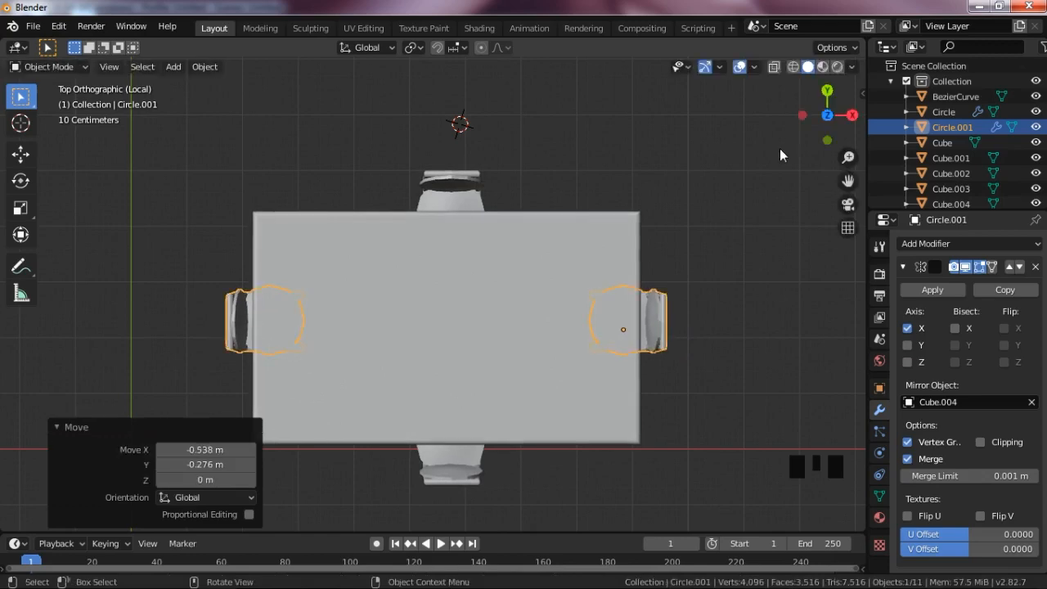
drag(848, 116, 834, 66)
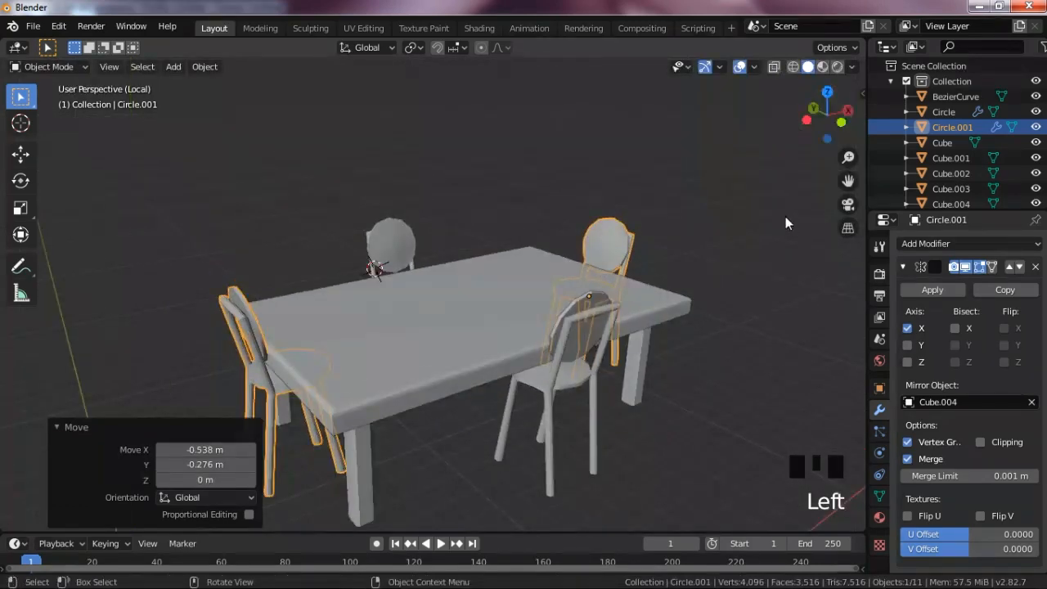
Step: Deselect the chair and leave local view to bring back the whole house around the table set
click(738, 256)
key(KP_Divide)
scroll(659, 267, down, 9)
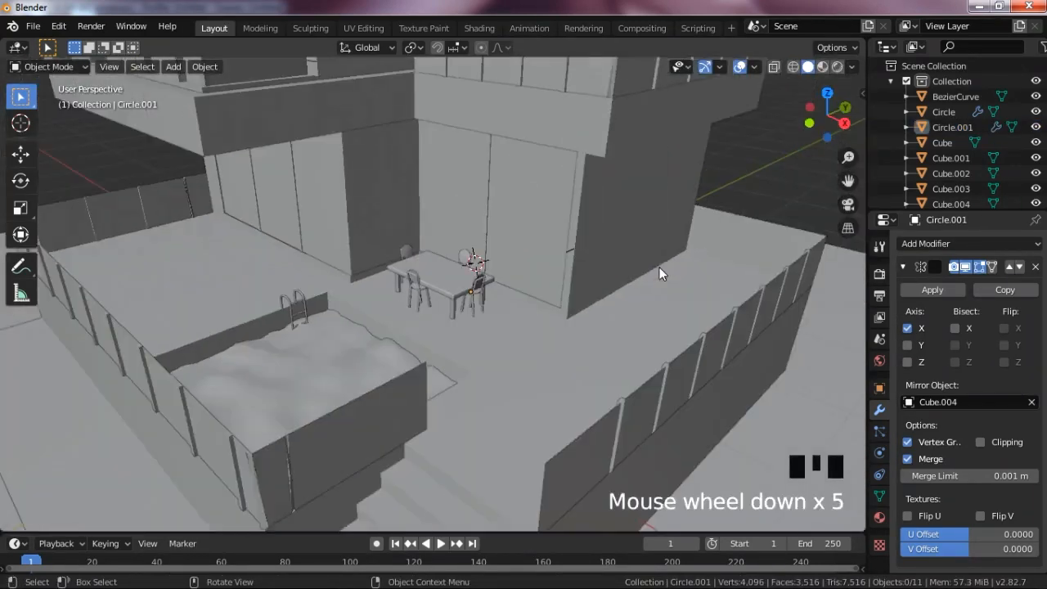
drag(827, 115, 844, 130)
scroll(411, 364, up, 7)
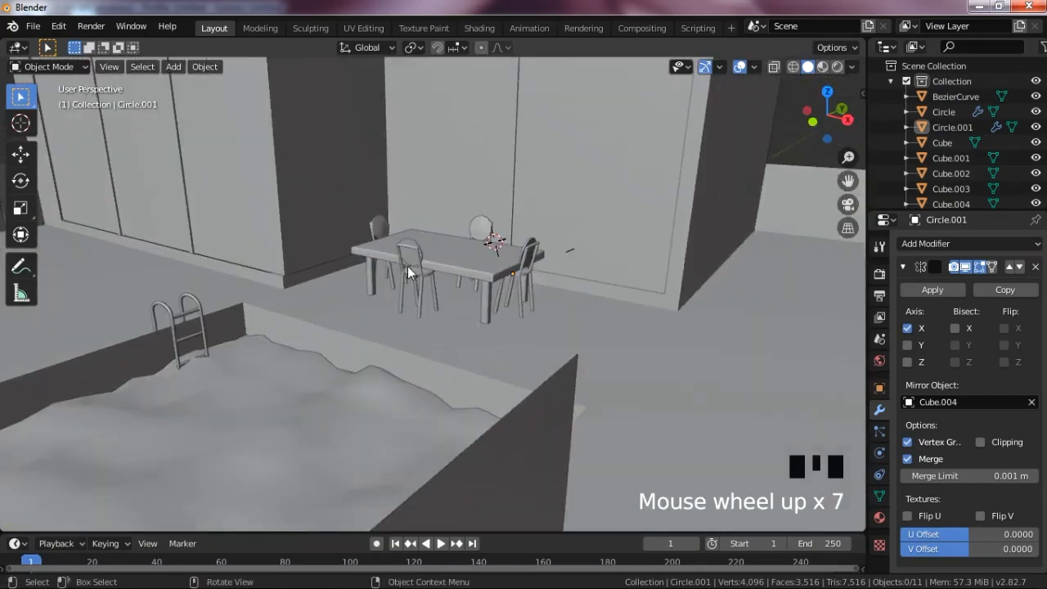
Step: Select the tabletop, table legs and both chair objects, scale them together by about 1.308, and deselect everything
click(407, 266)
shift+click(433, 251)
shift+click(383, 221)
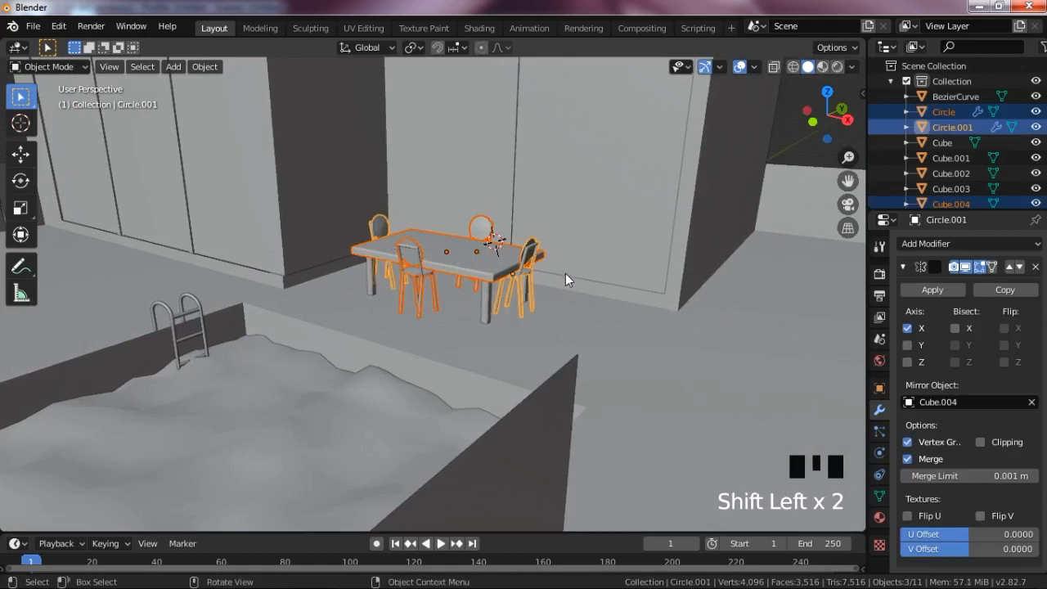
key(s)
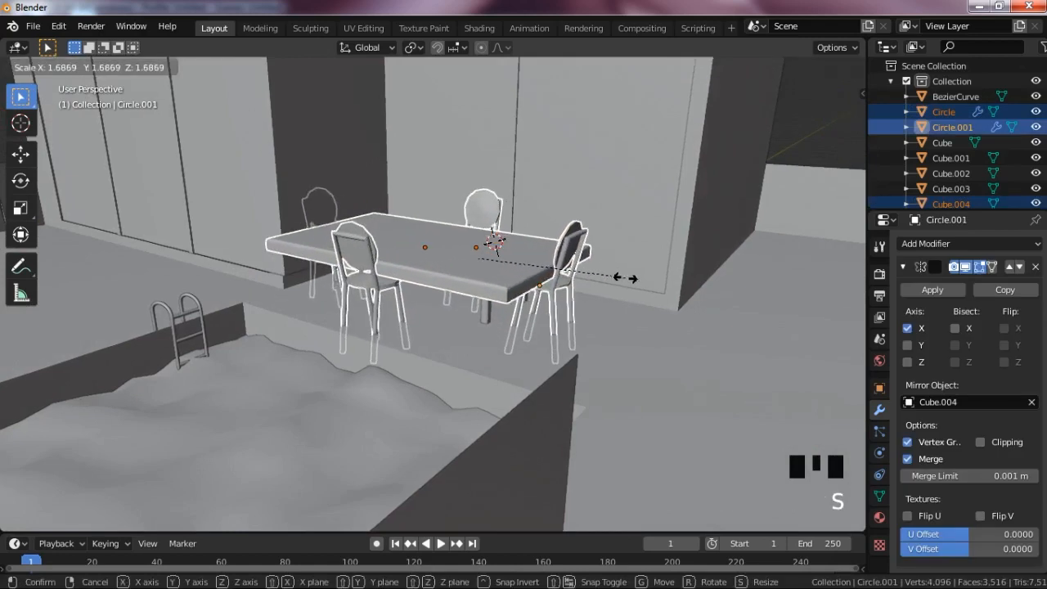
right_click(608, 278)
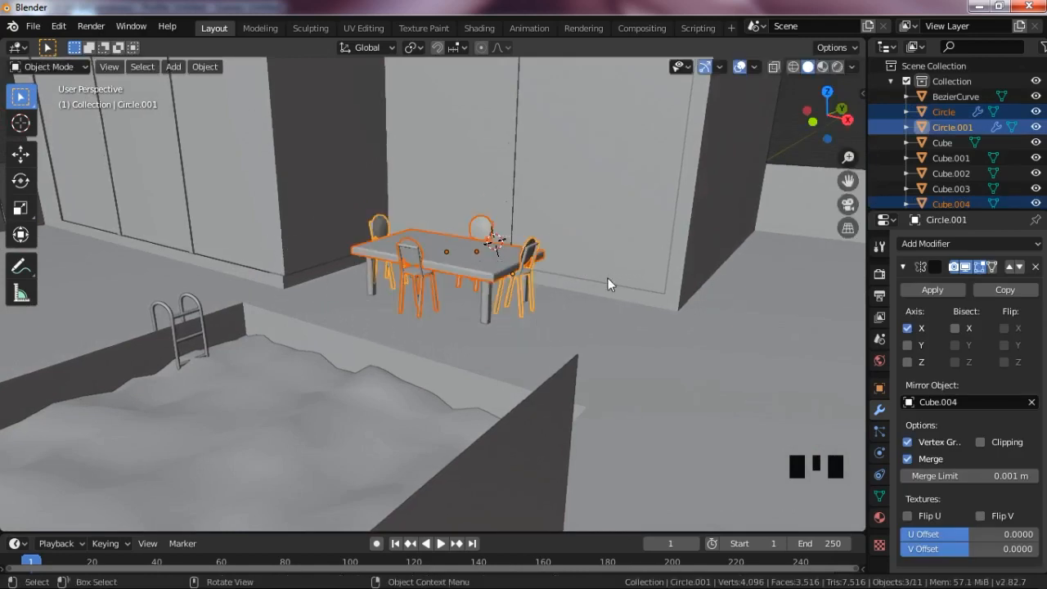
shift+click(491, 299)
scroll(621, 245, down, 2)
key(s)
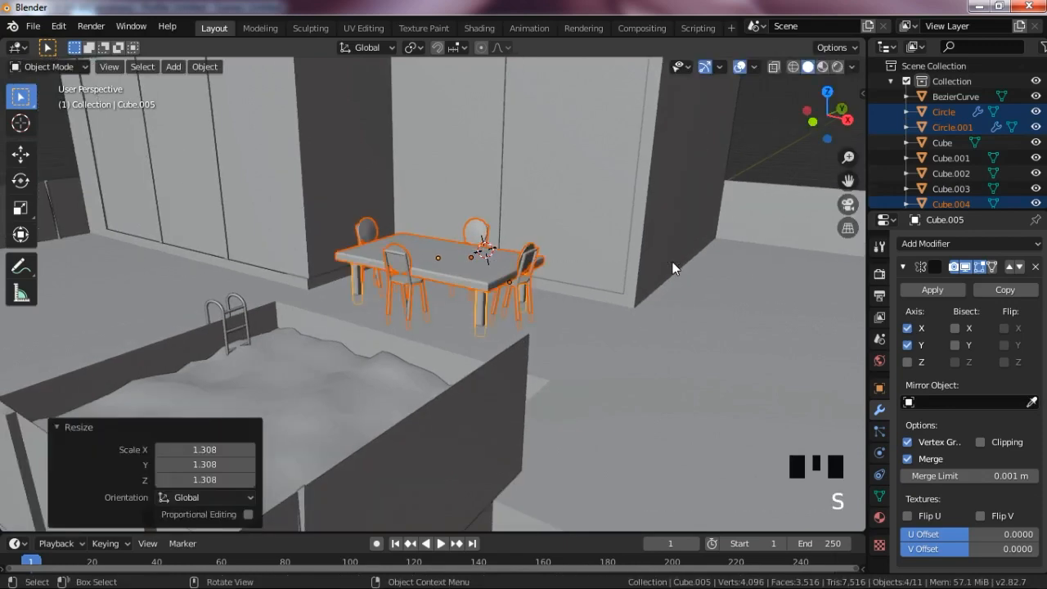
key(alt+a)
Step: Place the 3D cursor on the pool's water surface and add a torus mesh there
scroll(747, 188, down, 6)
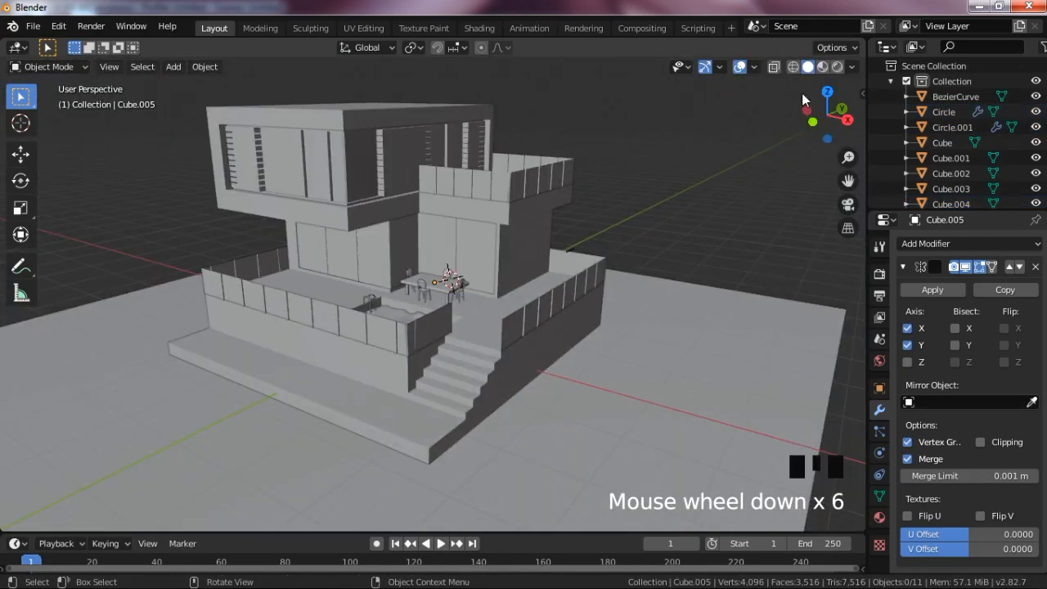
drag(804, 95, 744, 113)
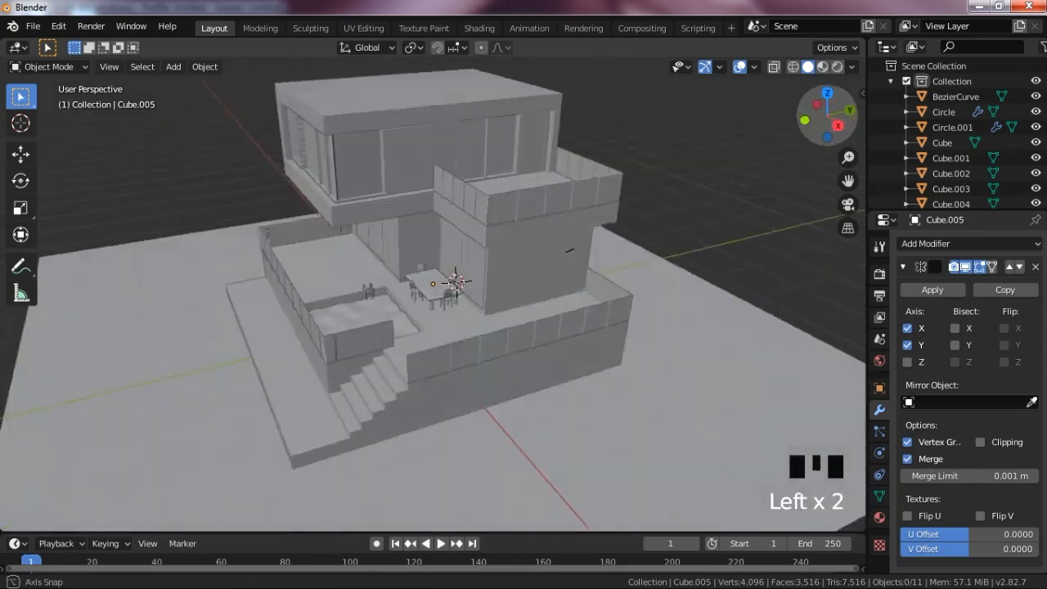
scroll(309, 380, up, 4)
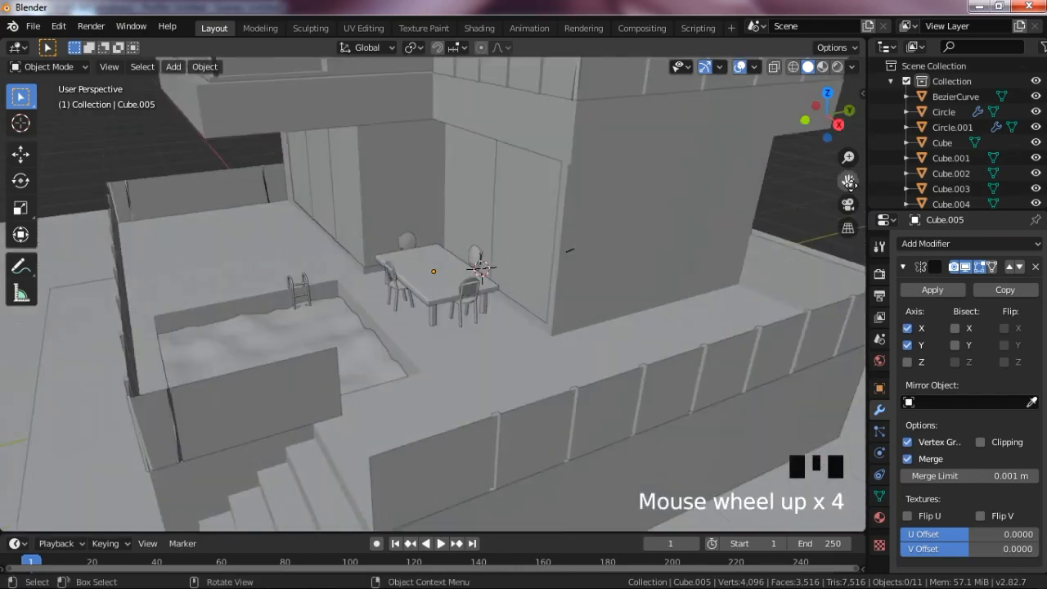
drag(849, 181, 973, 148)
drag(829, 116, 910, 159)
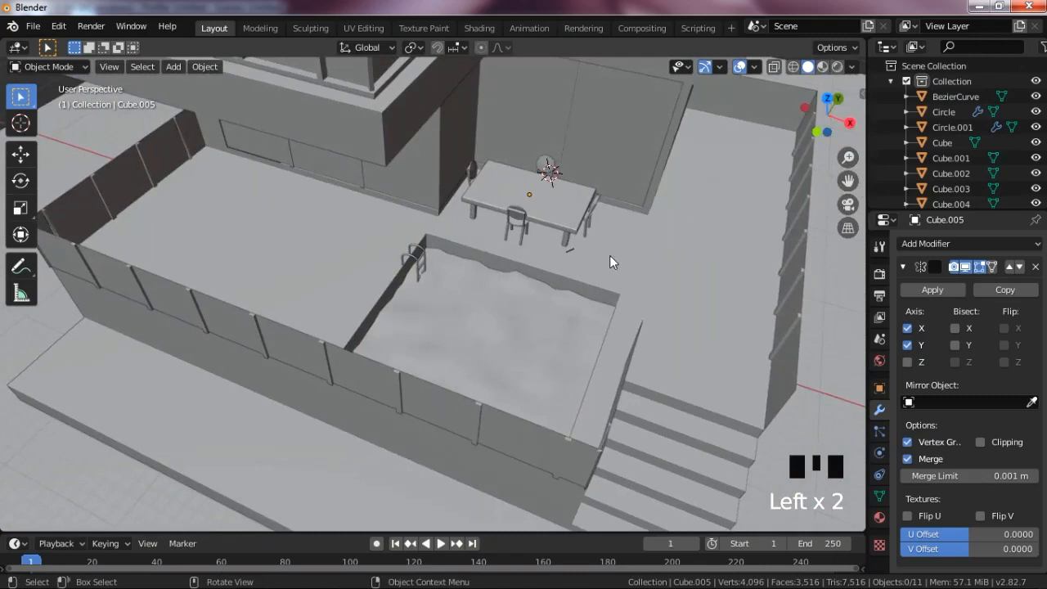
shift+right_click(463, 304)
key(shift+a)
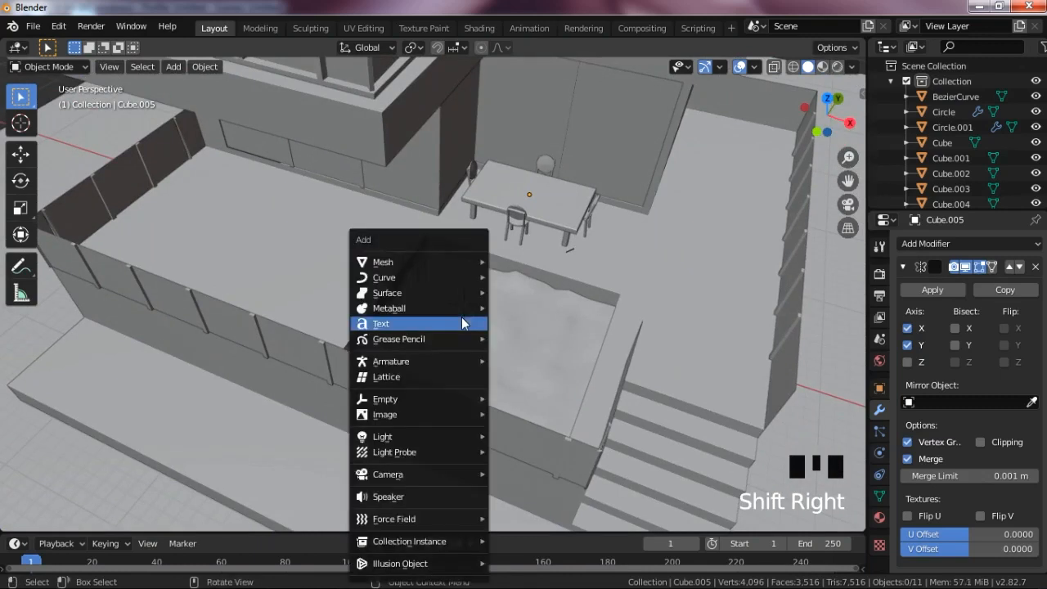
mouse_move(425, 261)
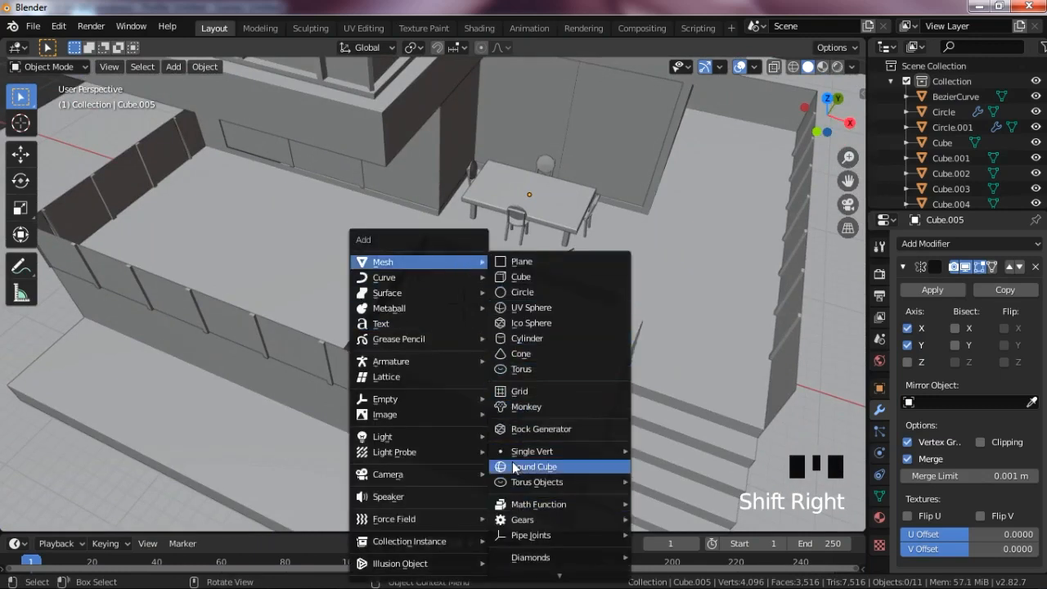
click(523, 369)
Step: Set the torus to 12 major segments and a minor radius of 0.31 m
scroll(442, 287, up, 4)
scroll(442, 290, up, 6)
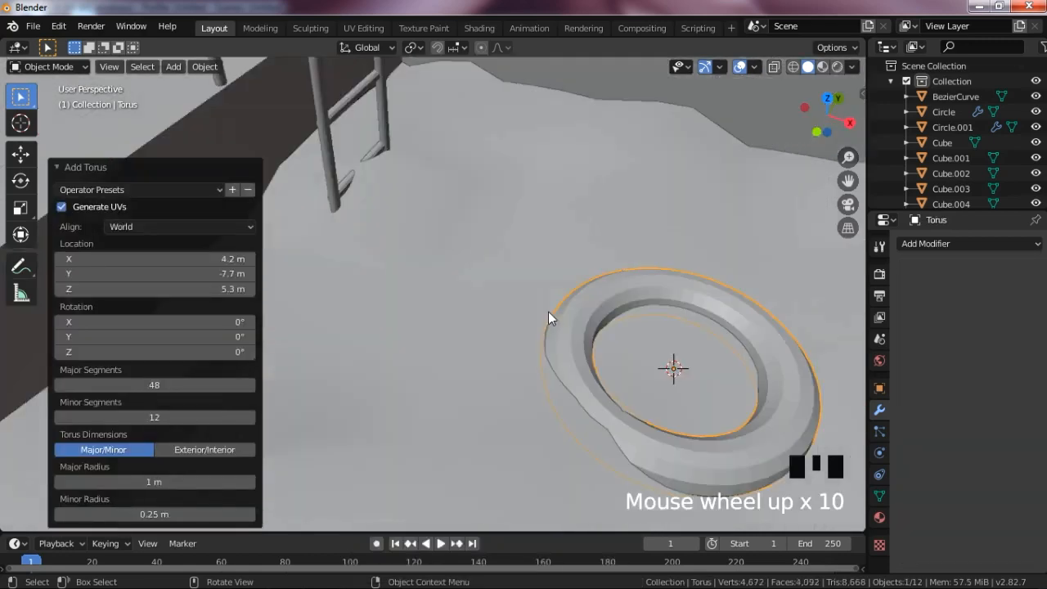
click(167, 385)
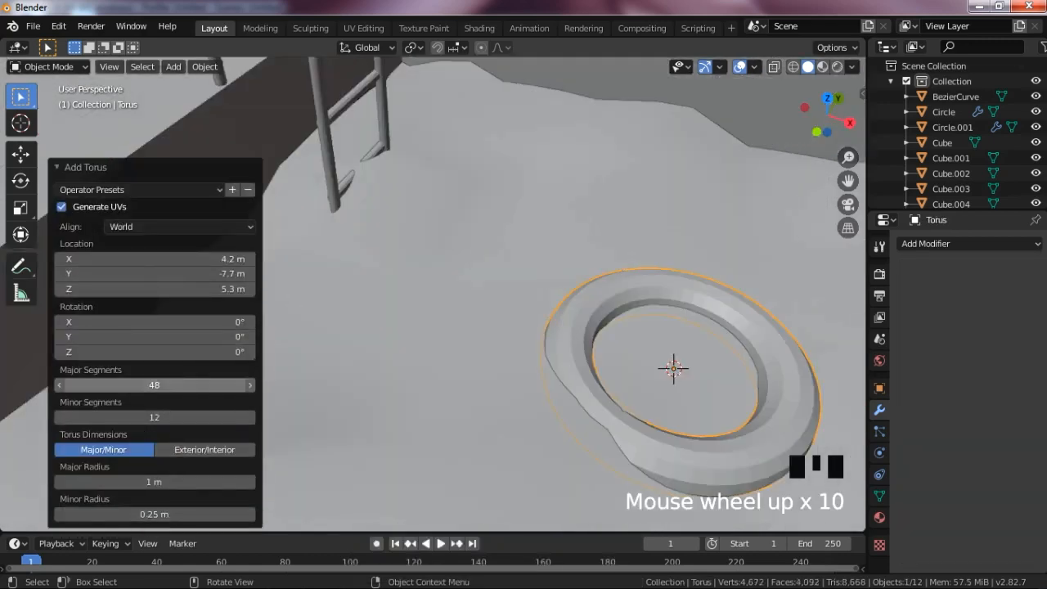
click(171, 441)
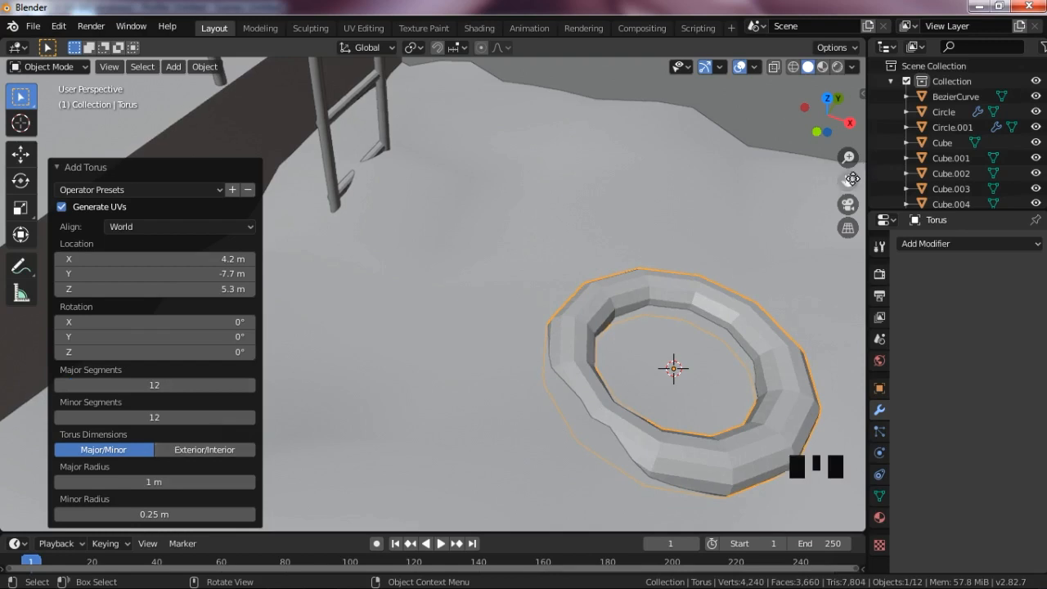
drag(852, 178, 315, 367)
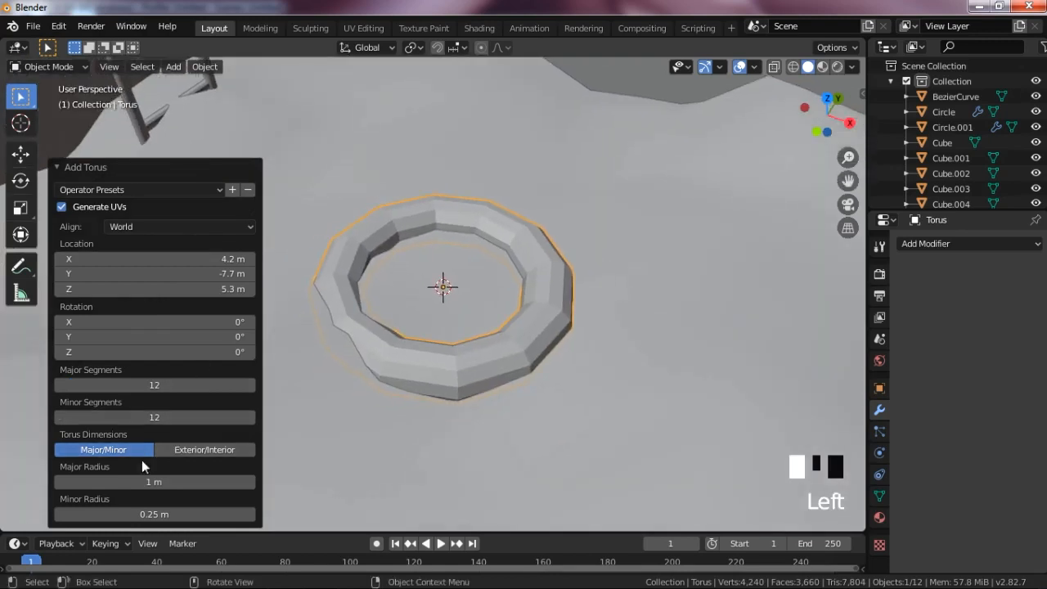
drag(144, 483, 136, 512)
Step: Raise the torus about 0.295 m along Z so it floats on the pool water
key(g)
key(z)
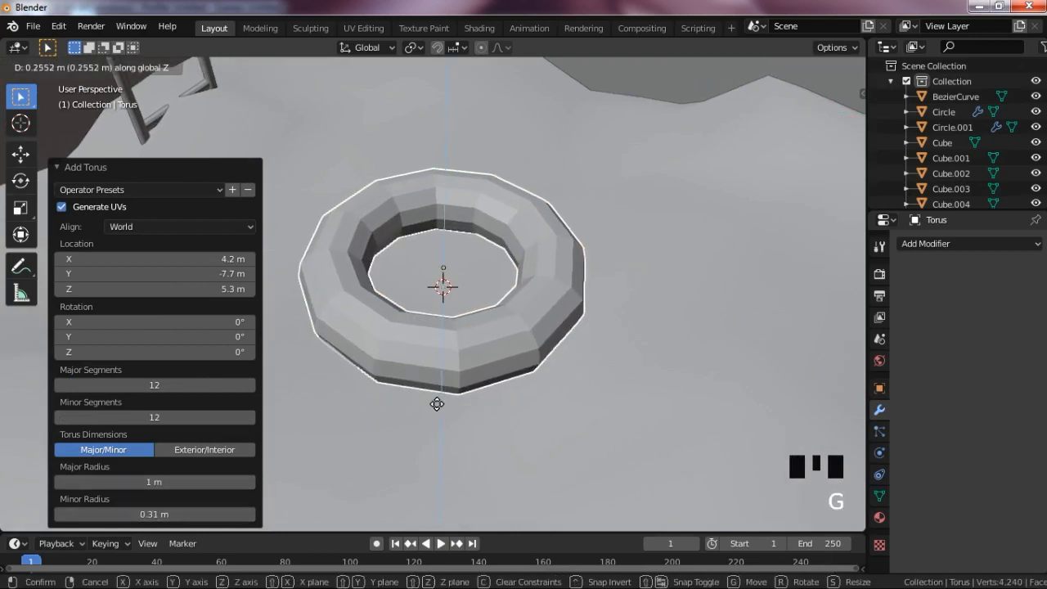
click(437, 399)
scroll(577, 260, down, 2)
drag(828, 115, 825, 49)
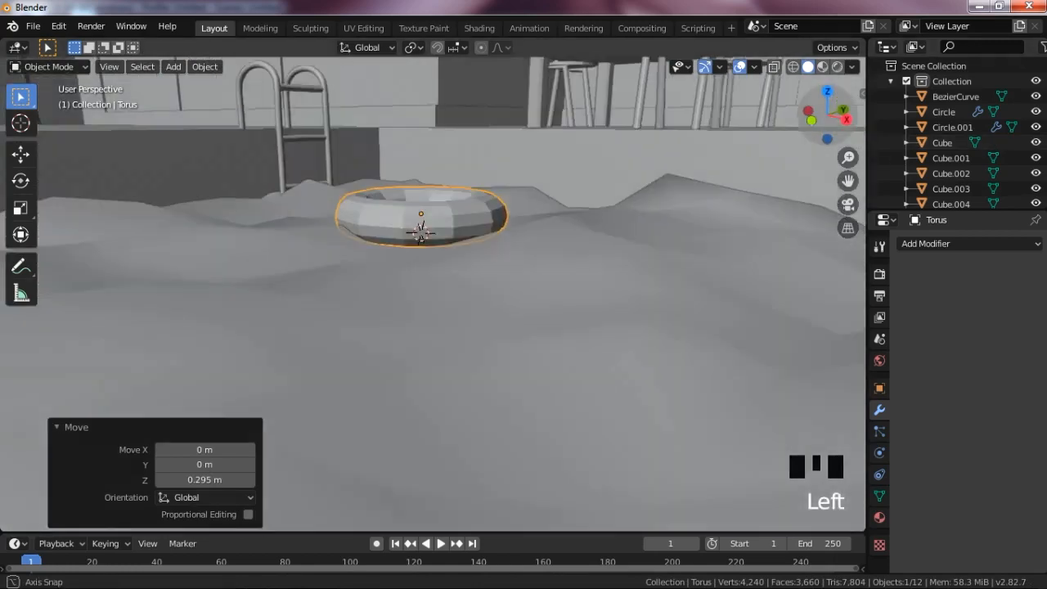
Step: Tilt the pool float about 4.35° from one side view and about 2.13° from another
key(r)
click(809, 201)
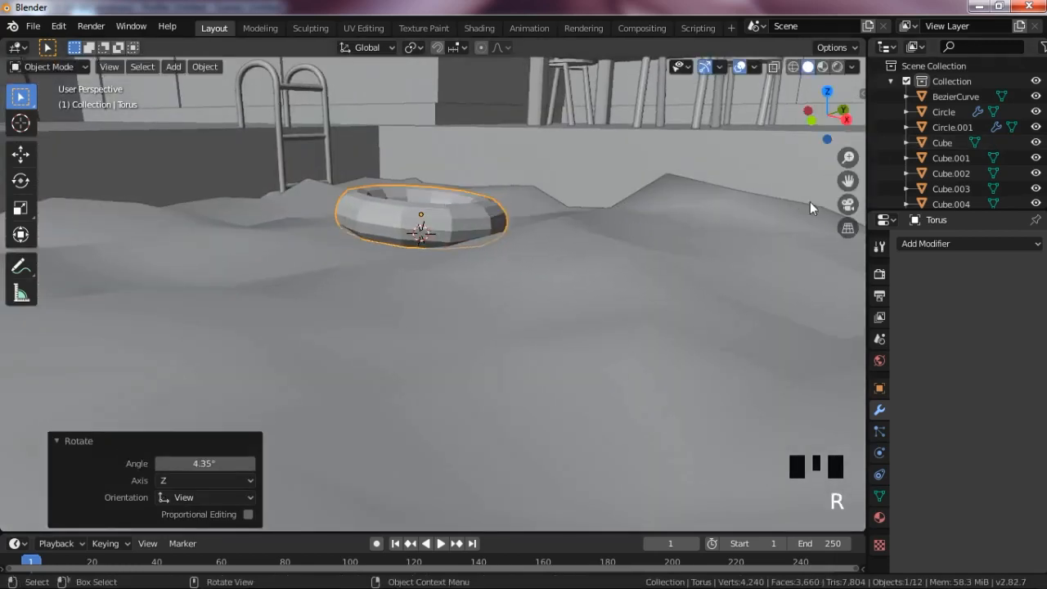
drag(828, 111, 663, 164)
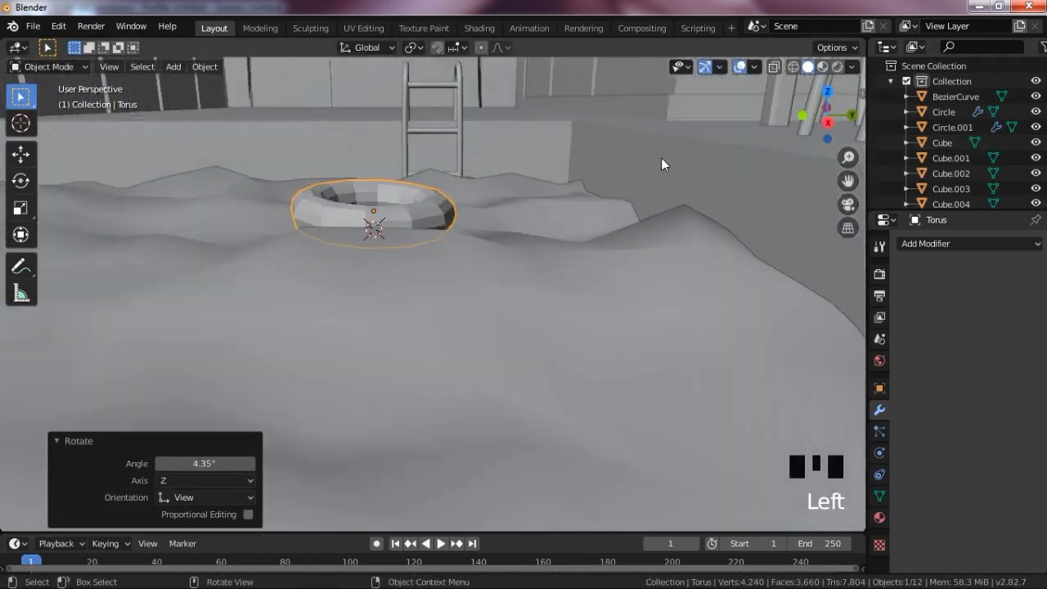
key(r)
click(673, 191)
Step: Inspect the pool float and terrace from several angles and compare them with the home reference image in Windows Photo Viewer
scroll(775, 131, down, 3)
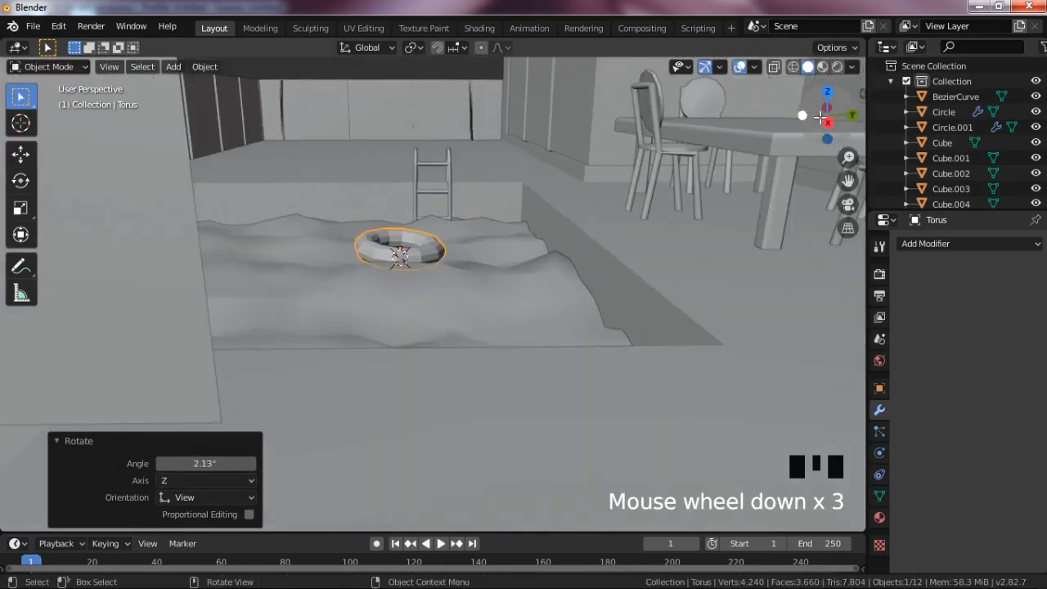
drag(819, 118, 778, 156)
scroll(681, 226, down, 8)
click(710, 167)
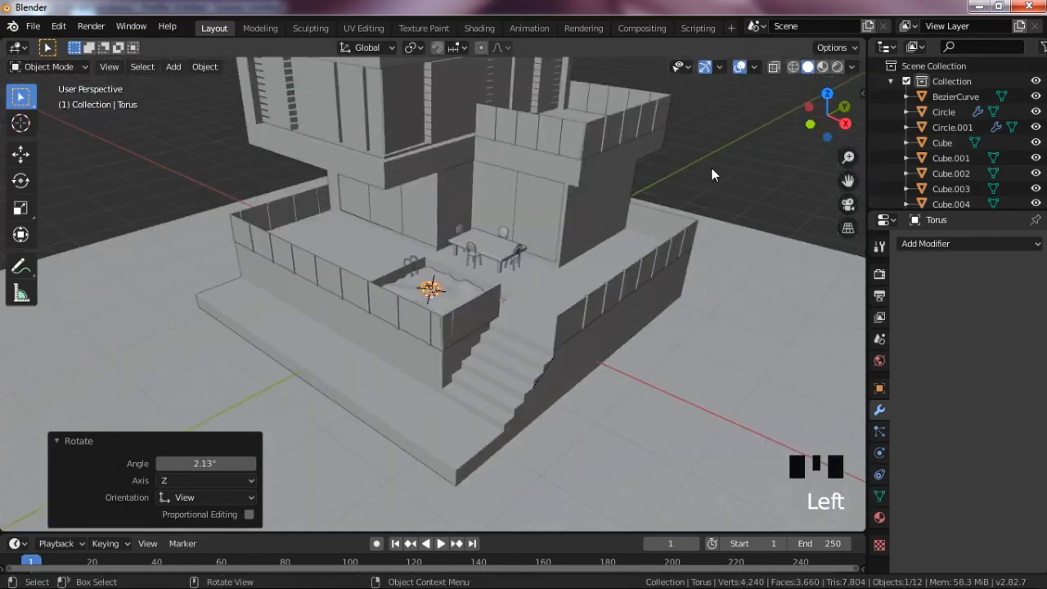
scroll(552, 233, up, 6)
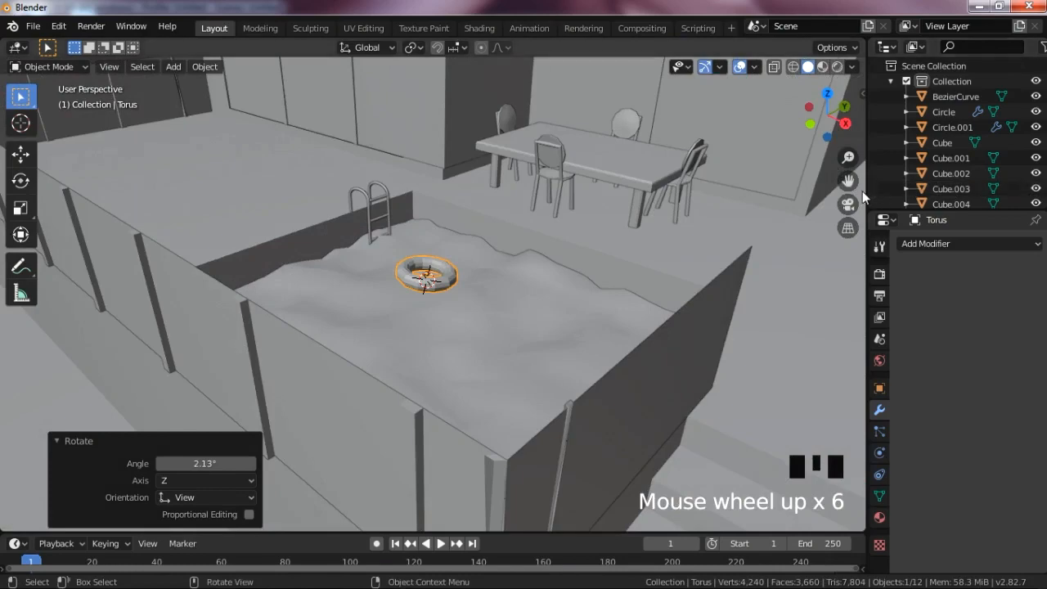
drag(846, 180, 1046, 233)
drag(820, 104, 796, 109)
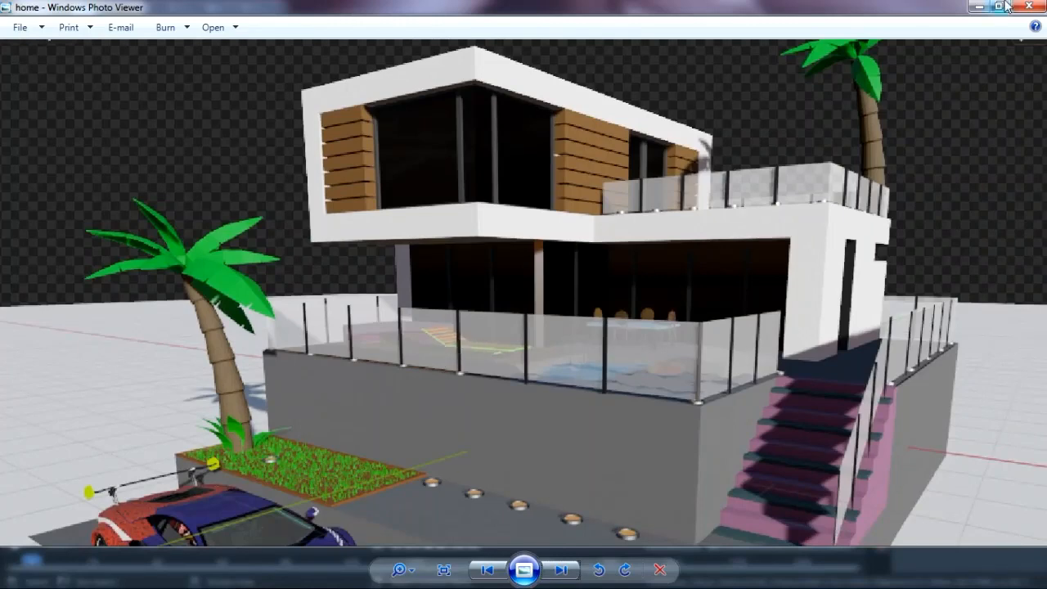
click(978, 8)
Step: Place the 3D cursor on the open terrace floor beyond the pool ladder and add a 2 m plane there
scroll(663, 167, up, 2)
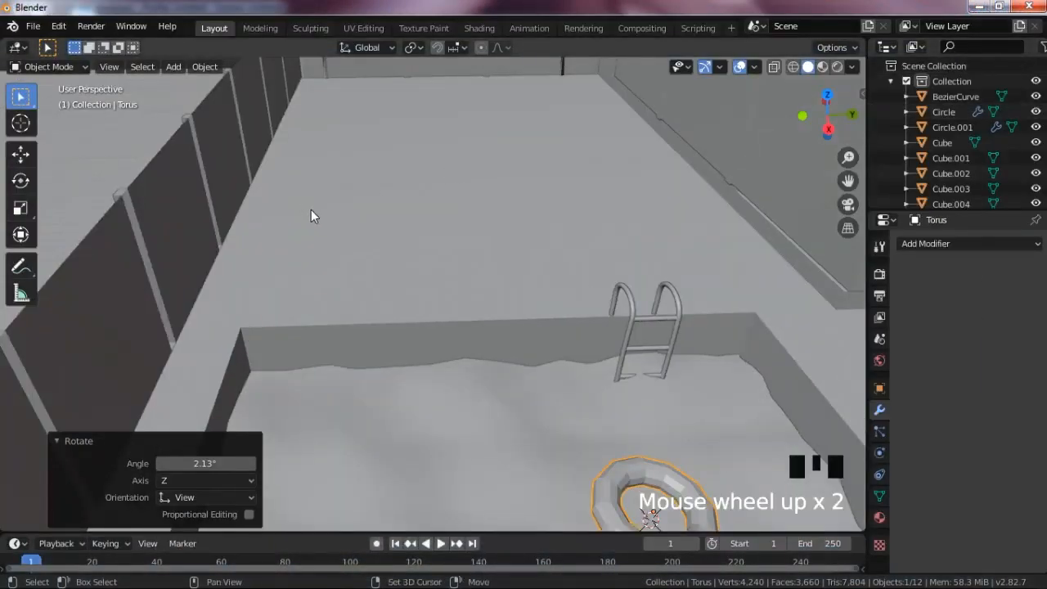
shift+right_click(398, 185)
key(shift+s)
key(Escape)
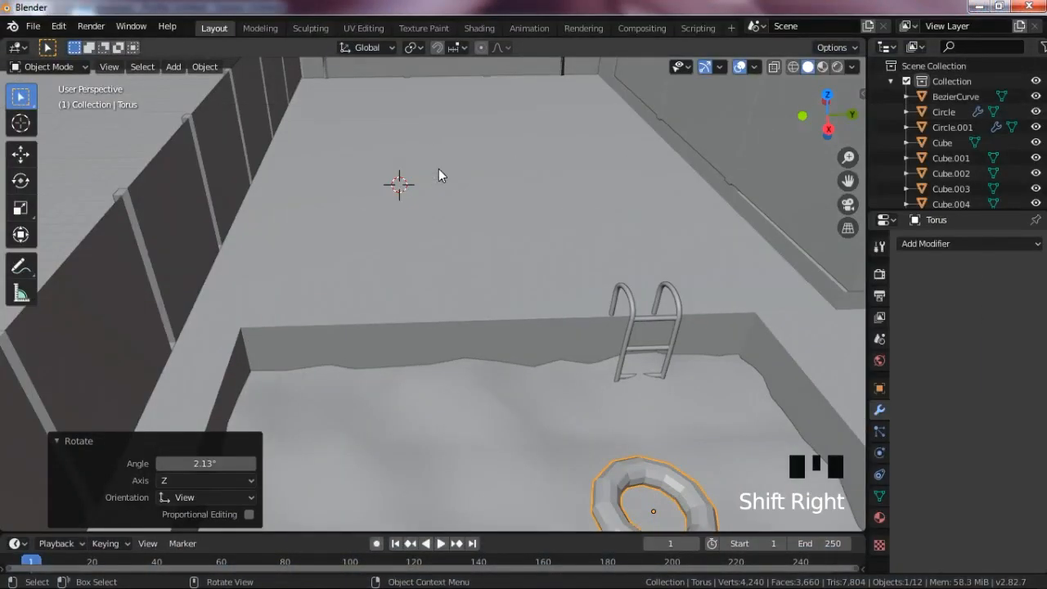
key(shift+a)
mouse_move(439, 168)
click(496, 168)
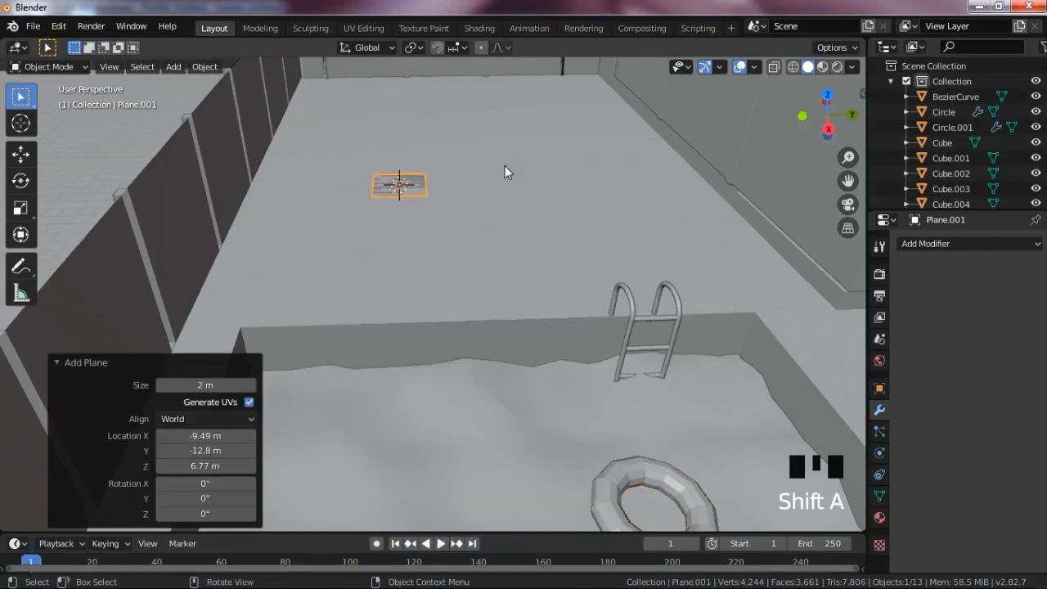
Step: Raise the new plane about 0.46 m along Z above the terrace floor
key(KP_7)
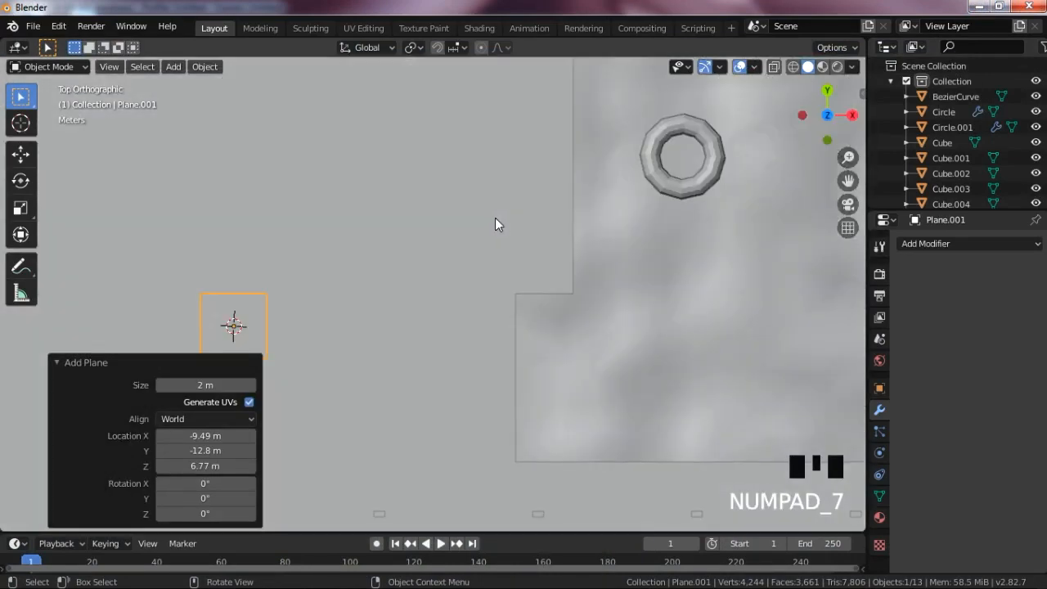
key(KP_Decimal)
scroll(608, 300, down, 3)
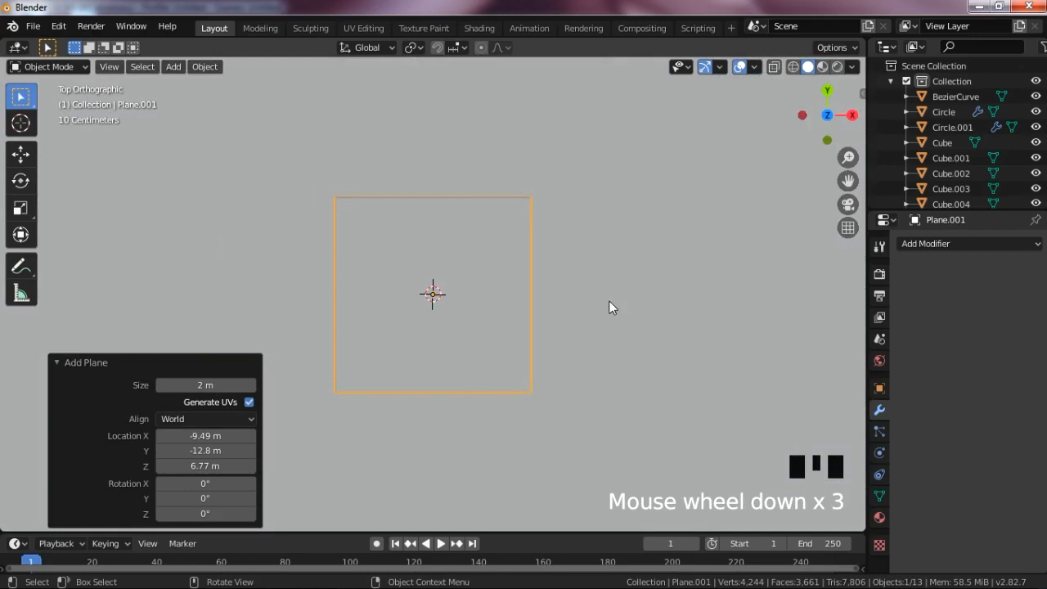
click(772, 109)
drag(829, 114, 650, 167)
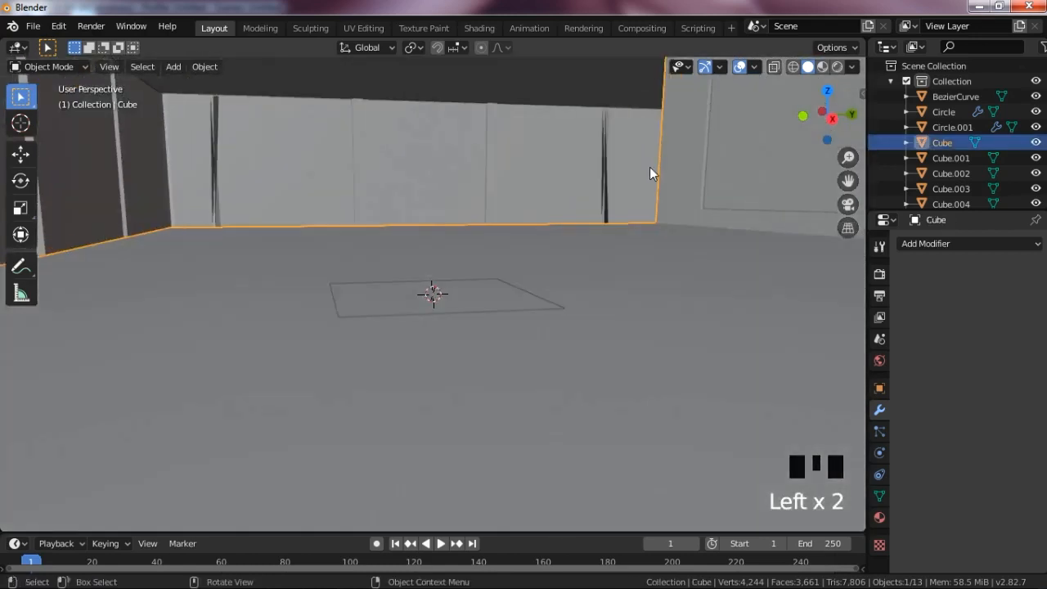
click(501, 286)
key(g)
key(z)
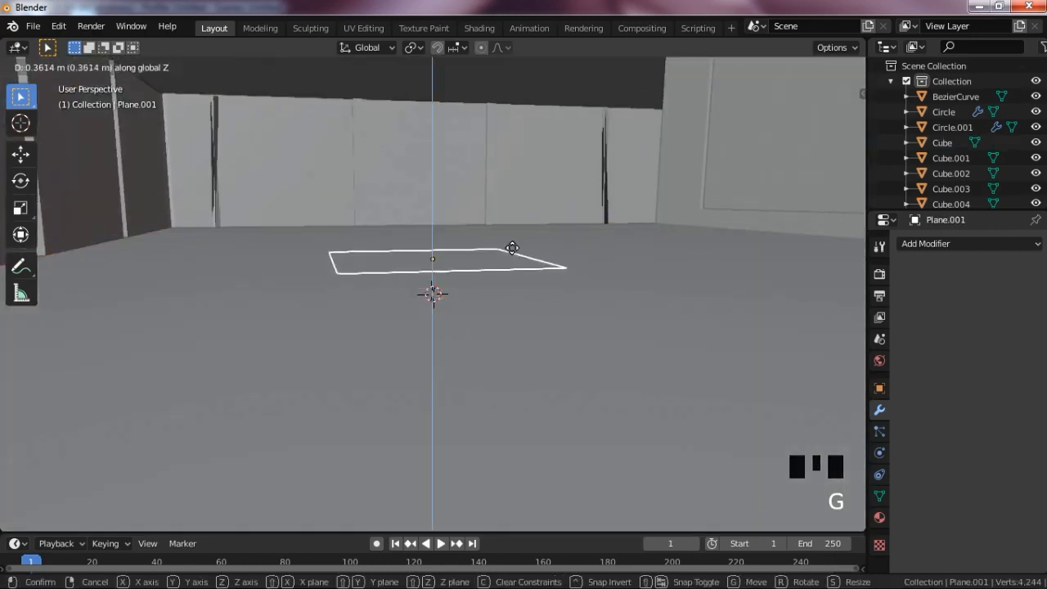
click(515, 247)
scroll(531, 274, down, 6)
scroll(572, 270, up, 2)
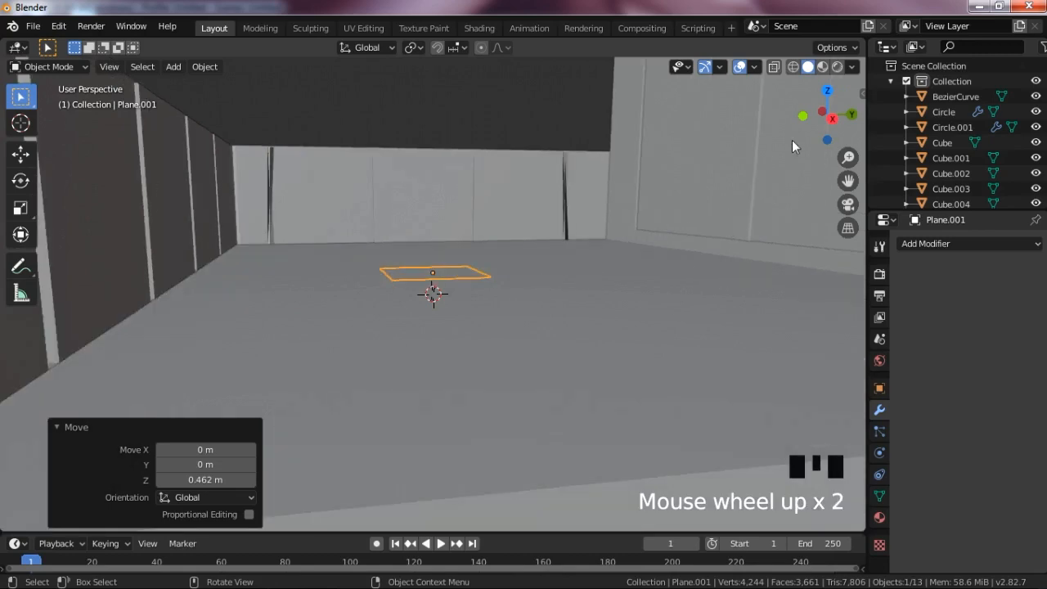
Step: Scale the plane's mesh by about 4.73 along X and about 1.72 along Y to form a long lounger surface
drag(816, 123, 852, 111)
key(Tab)
key(s)
key(x)
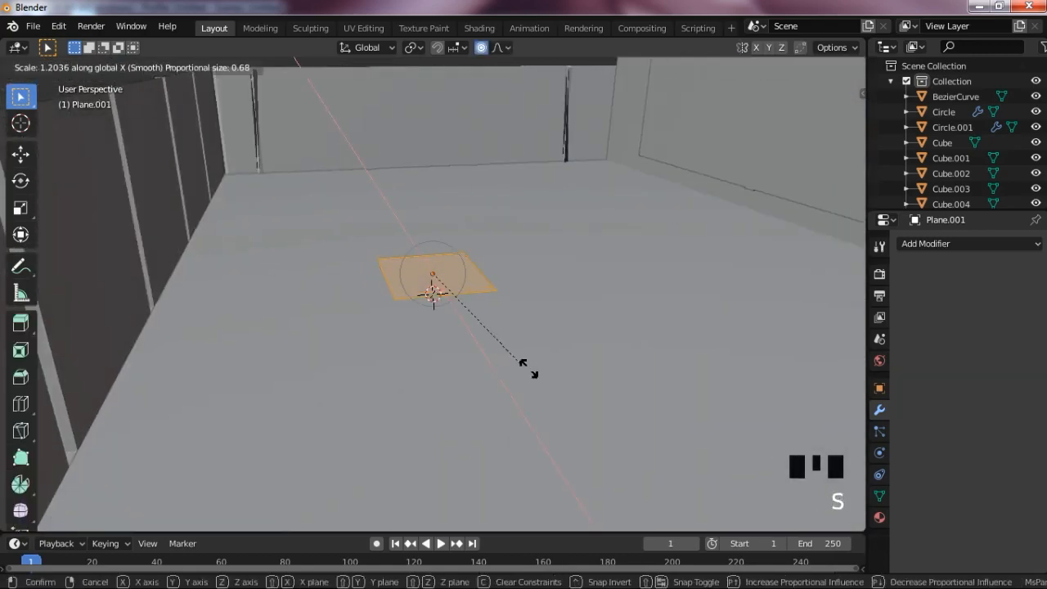
click(833, 94)
key(s)
key(y)
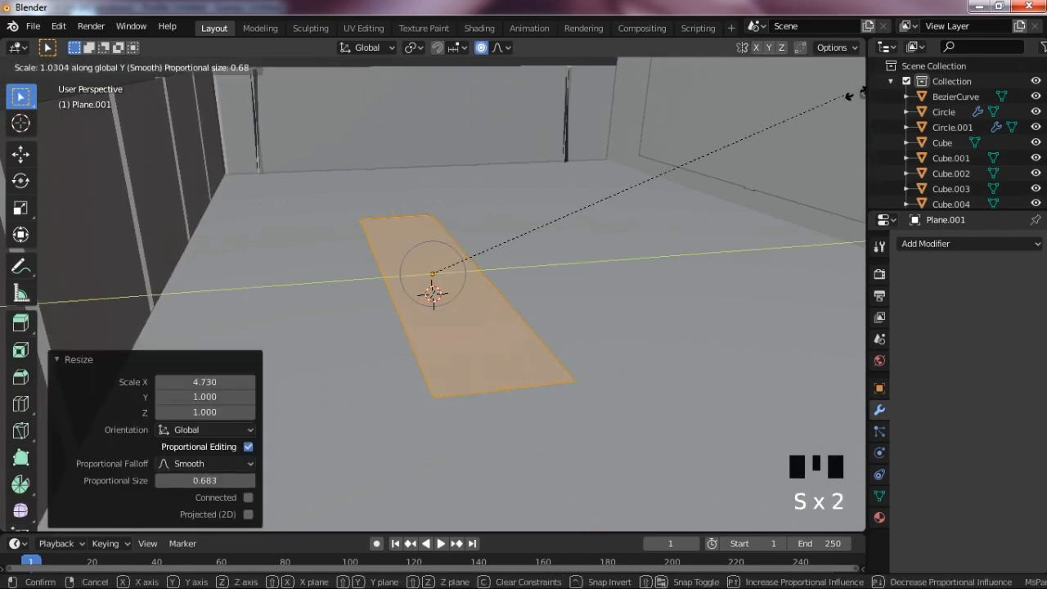
click(375, 173)
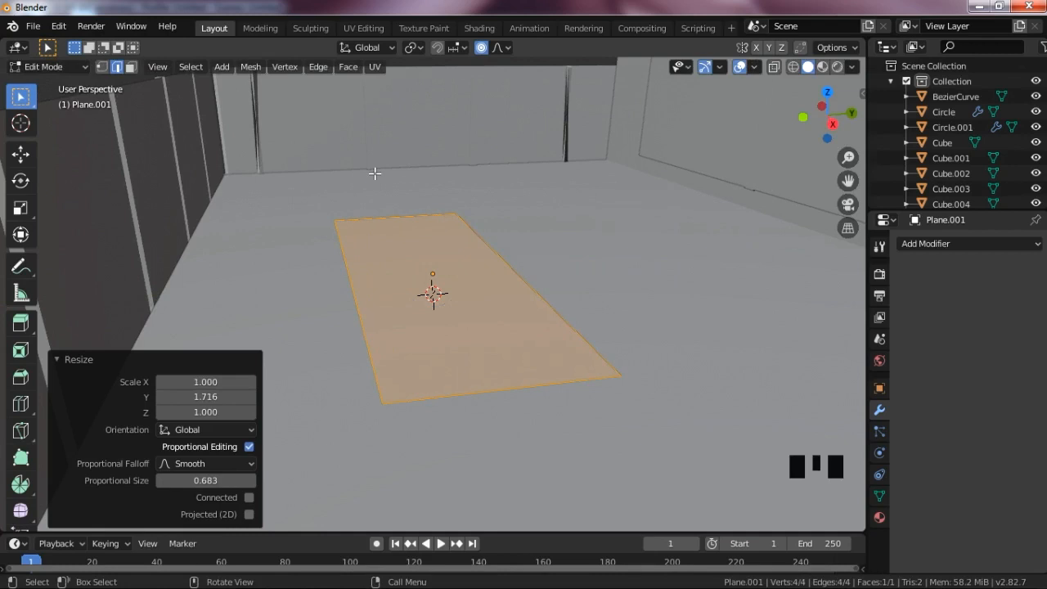
Step: Add a crosswise loop cut to the lounger surface and slide it about 0.25 toward the end away from the pool
key(ctrl+r)
click(510, 252)
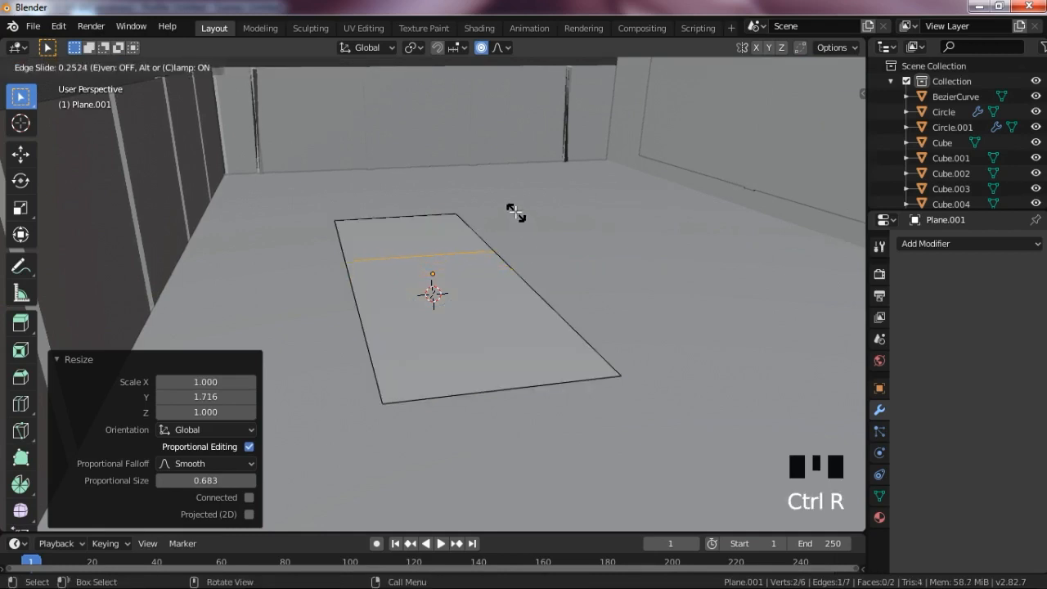
click(515, 213)
Step: Raise the short end edge farthest from the pool about 0.97 m along Z to form a sloped backrest
click(444, 240)
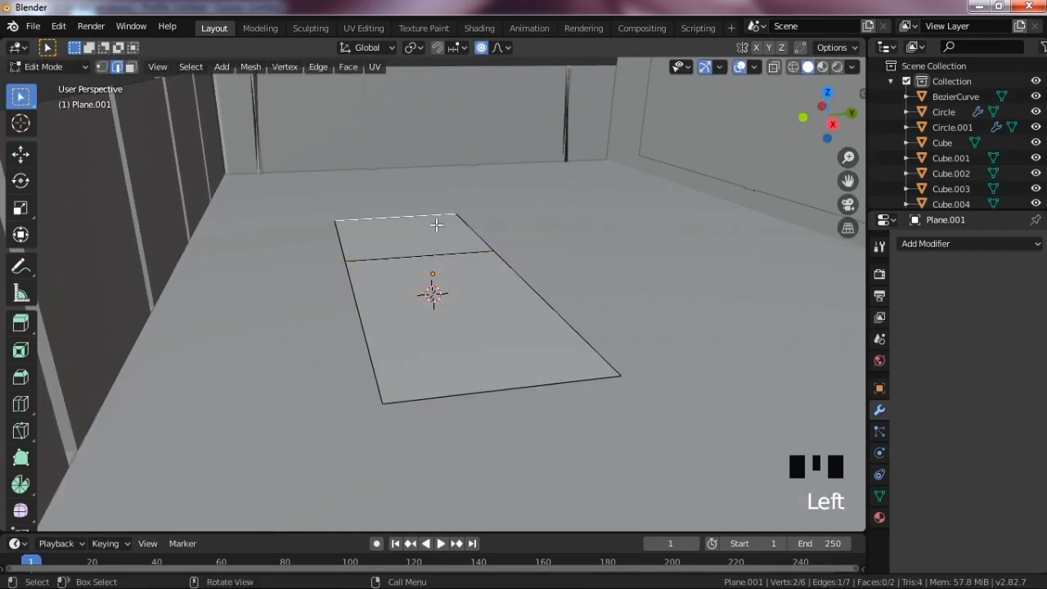
key(g)
key(z)
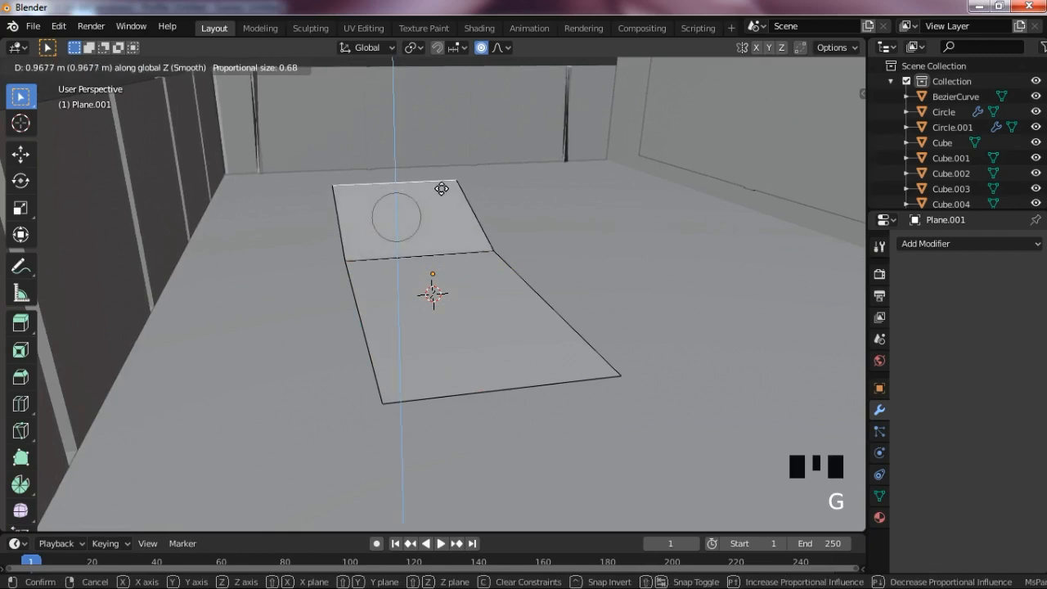
click(444, 187)
scroll(467, 205, down, 5)
key(Tab)
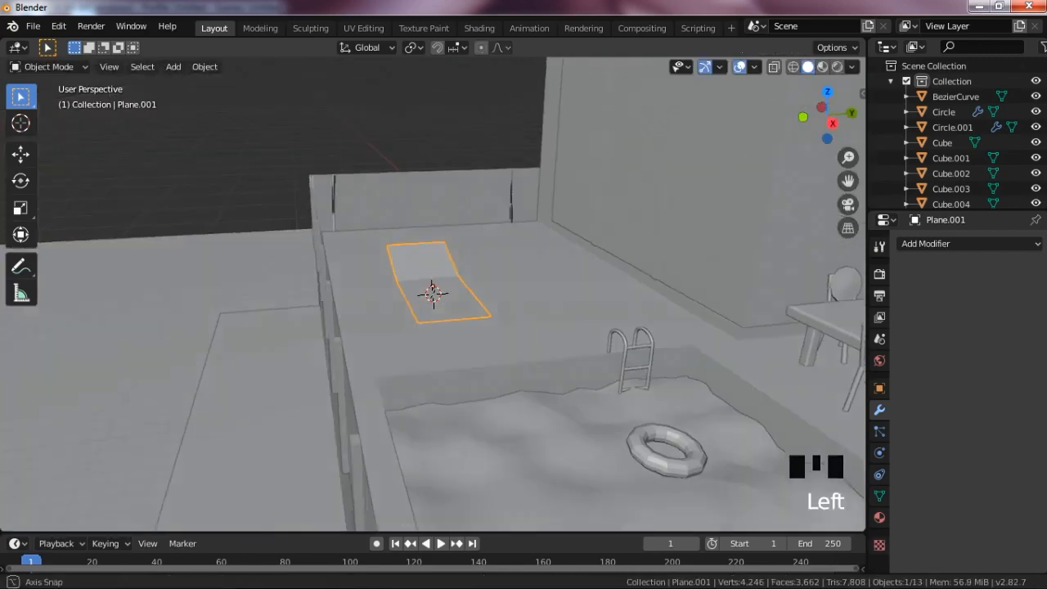
Step: Raise the whole lounger surface about 0.65 m along Z
drag(827, 115, 804, 130)
scroll(940, 112, down, 2)
key(g)
key(z)
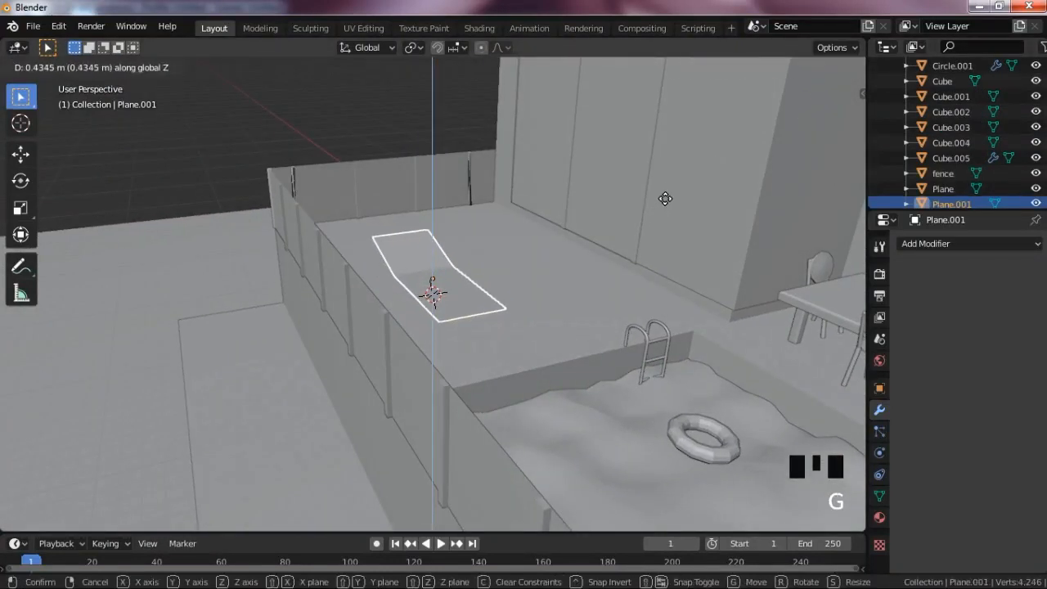
click(660, 198)
Step: Show the scene see-through from the front and raise the lounger surface another 0.758 m or so along Z
key(KP_1)
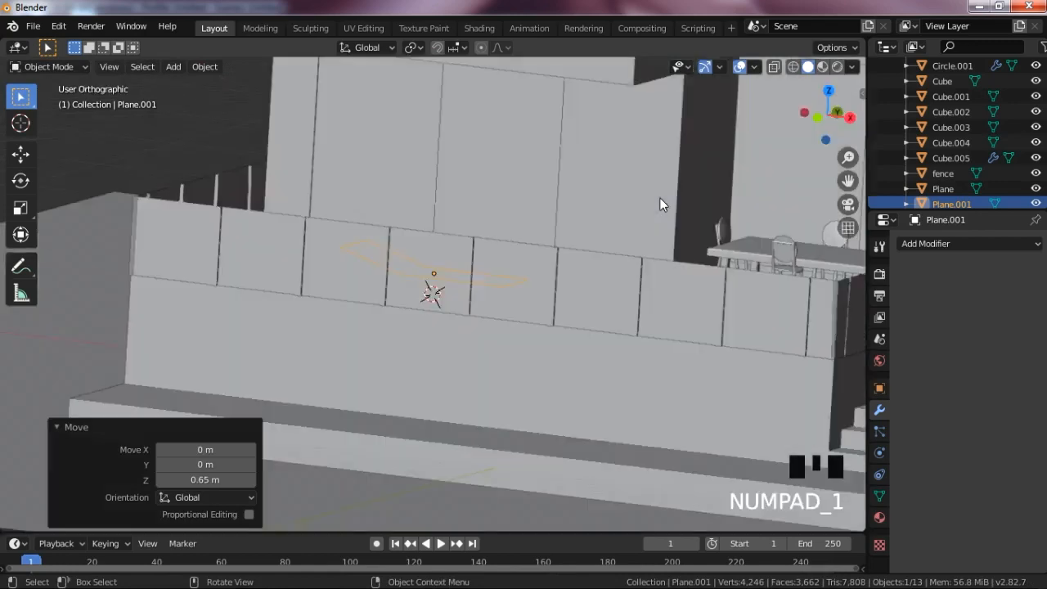
key(alt+z)
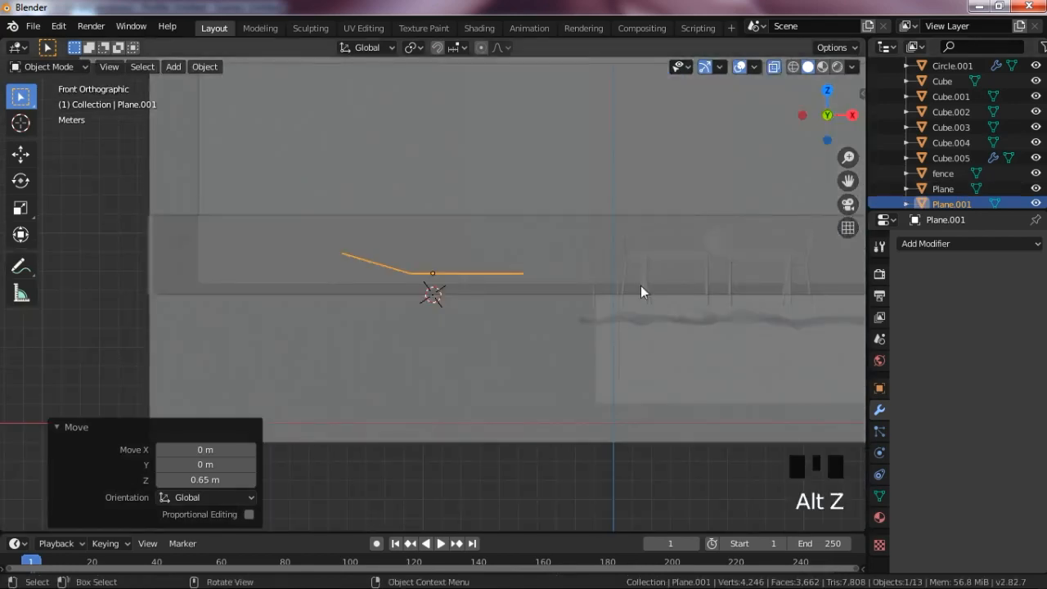
scroll(640, 285, up, 6)
key(g)
key(z)
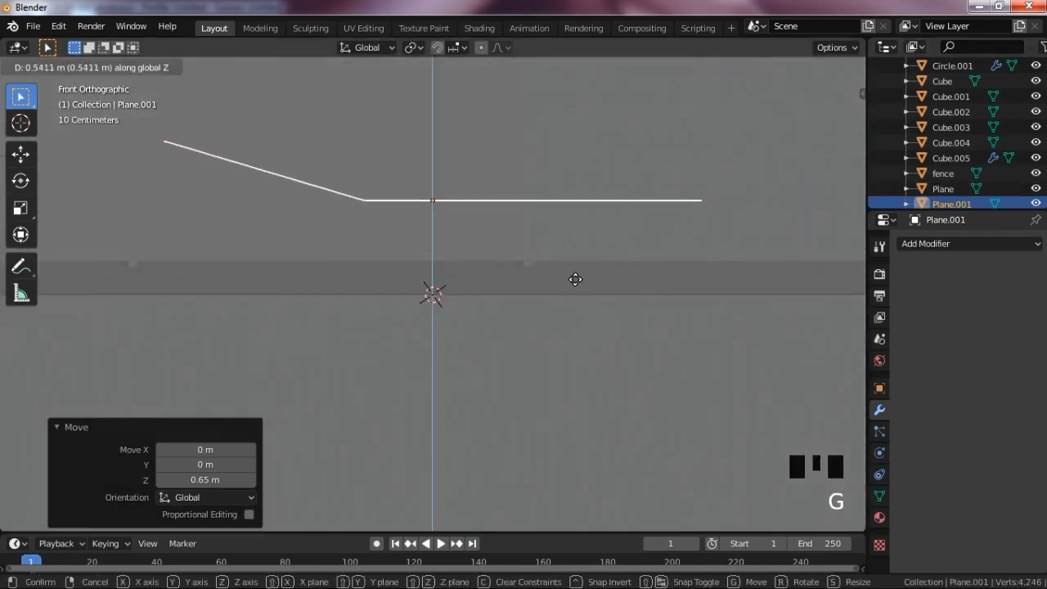
click(582, 270)
scroll(669, 269, down, 4)
click(848, 204)
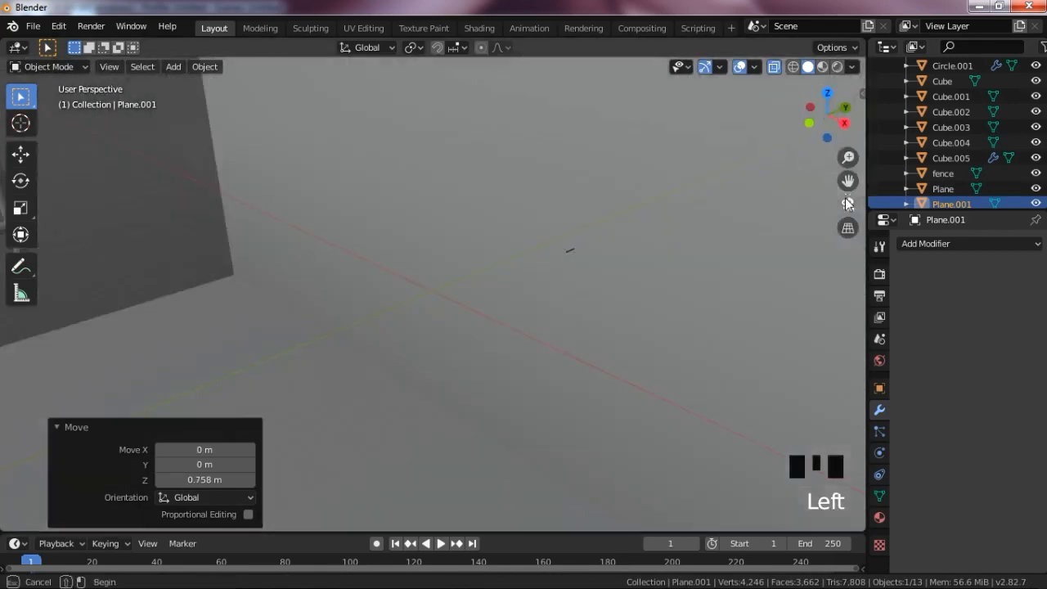
Step: Raise the lounger surface a further 0.32 m or so along Z in the front view
key(KP_1)
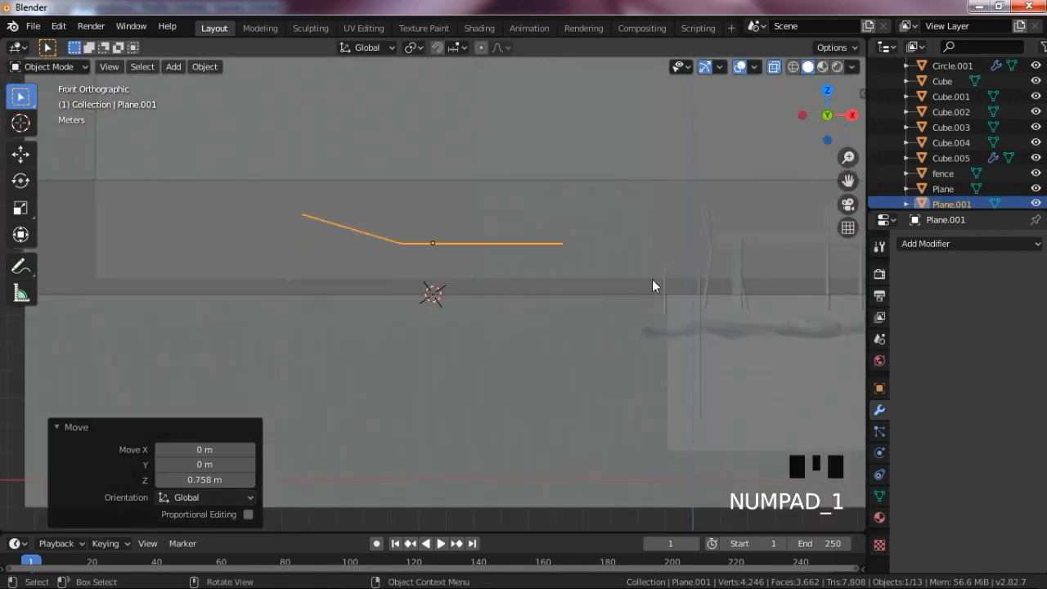
drag(843, 179, 810, 223)
scroll(442, 276, up, 3)
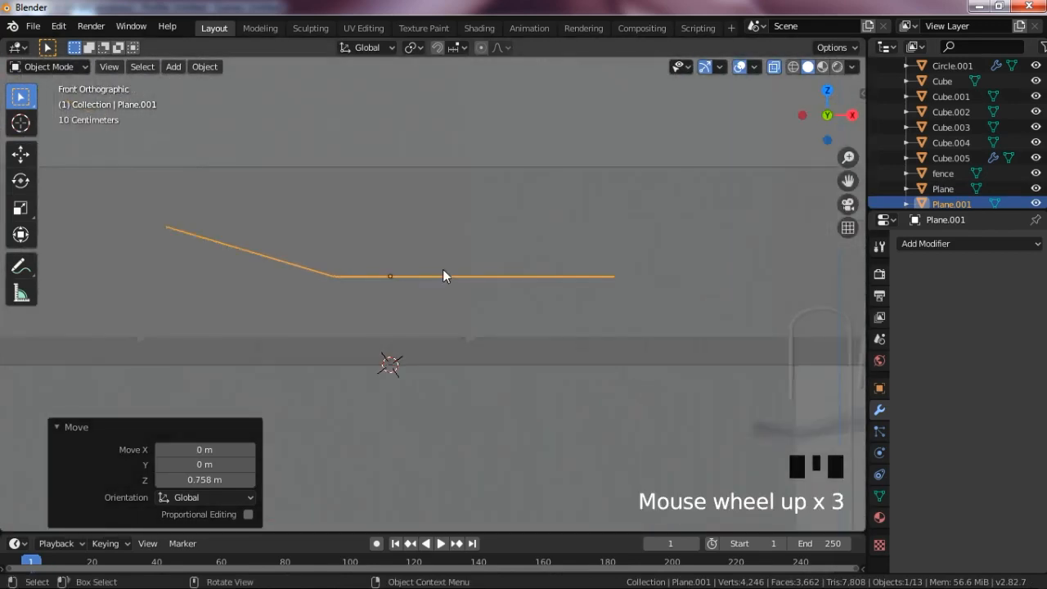
key(g)
key(z)
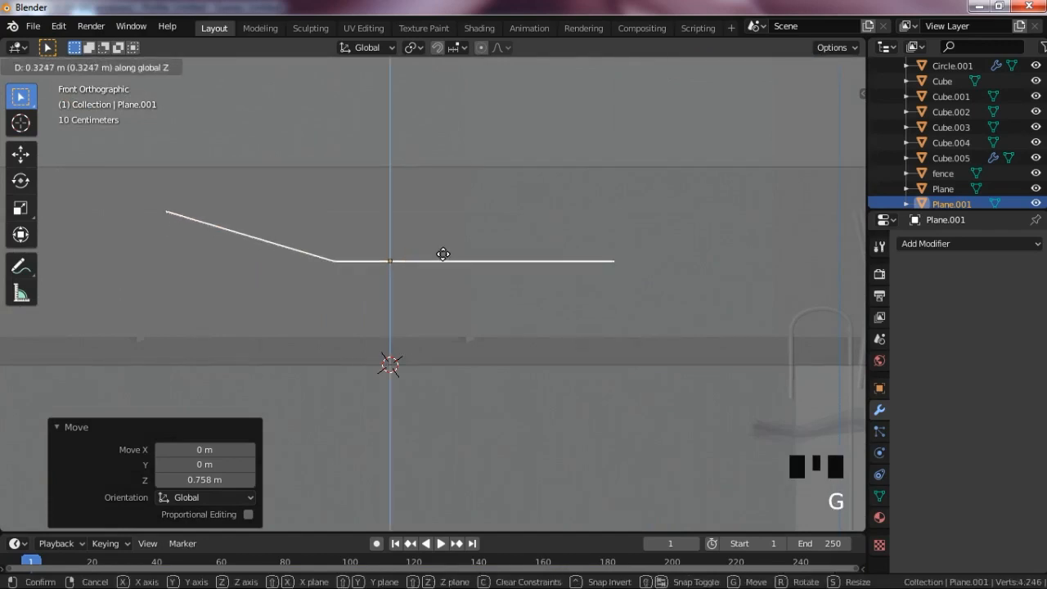
click(446, 253)
scroll(721, 195, down, 5)
drag(805, 132, 781, 144)
Step: Extrude all the lounger's faces along their normals by about 0.156 m to give it thickness
key(Tab)
scroll(497, 196, up, 3)
key(a)
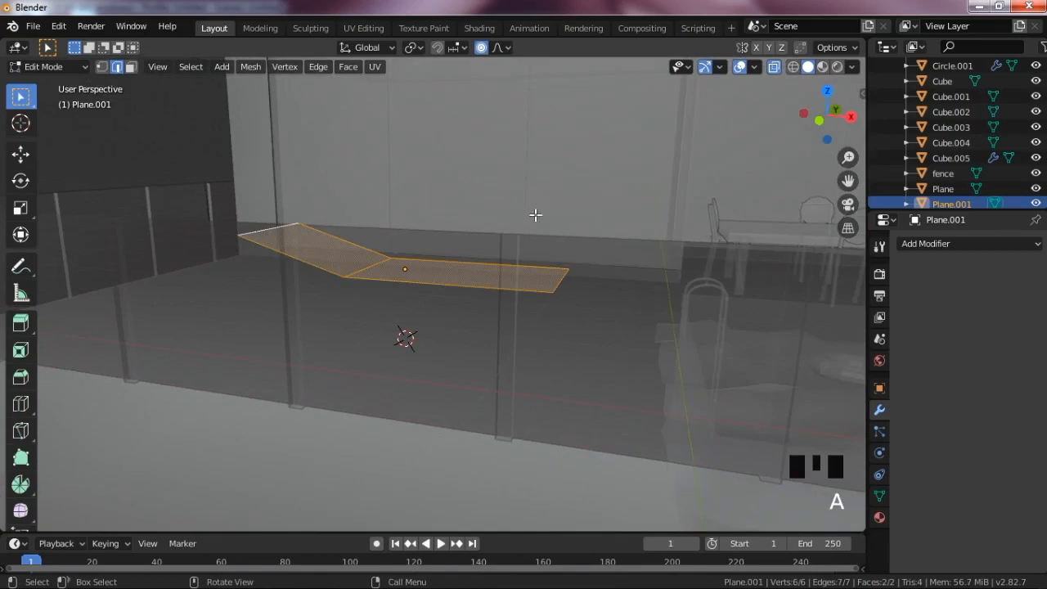
key(alt+e)
click(554, 205)
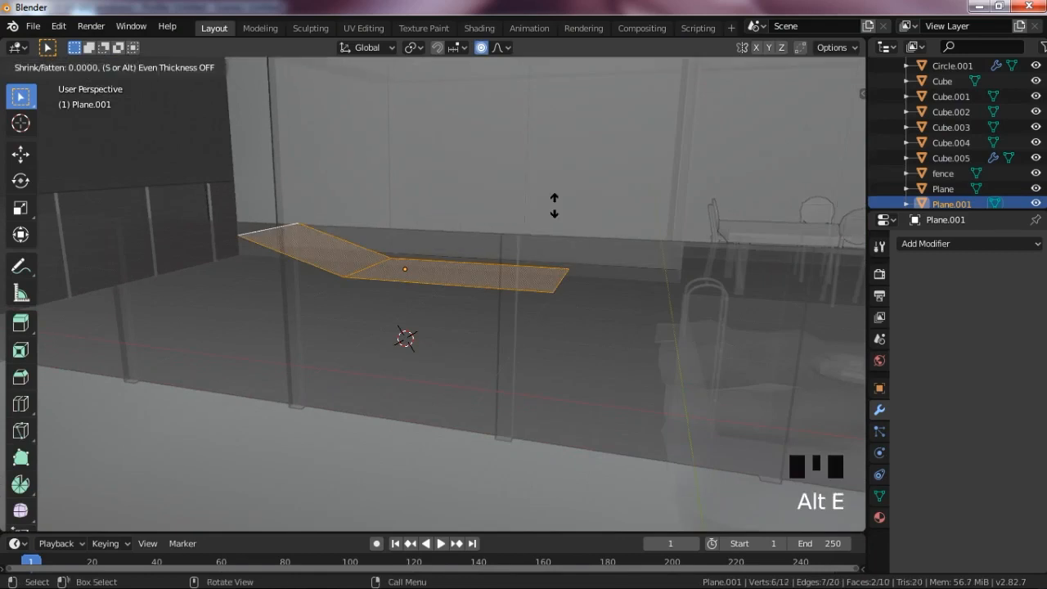
click(550, 231)
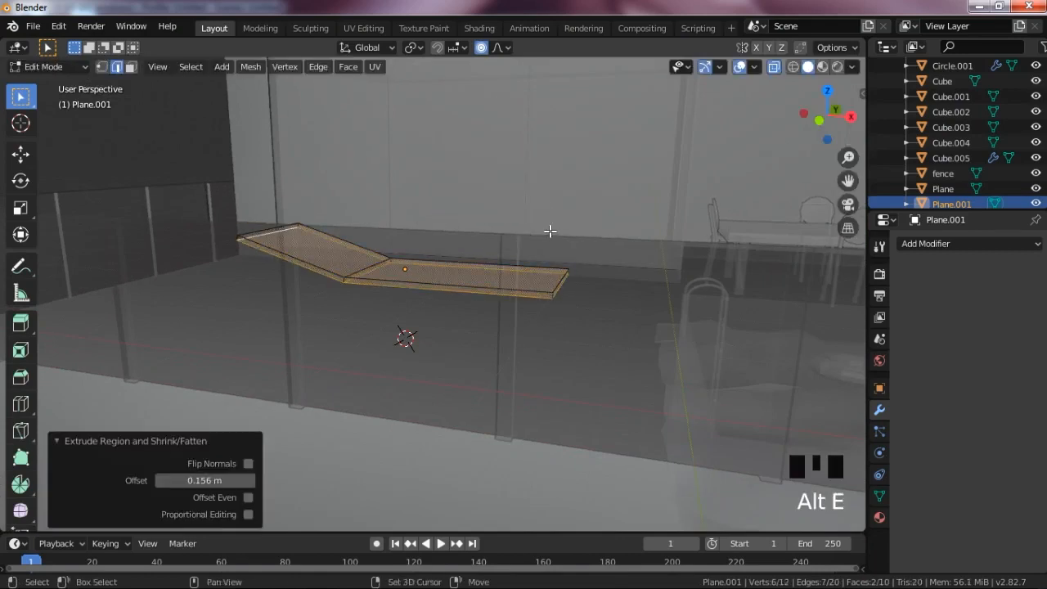
key(Tab)
drag(818, 114, 990, 92)
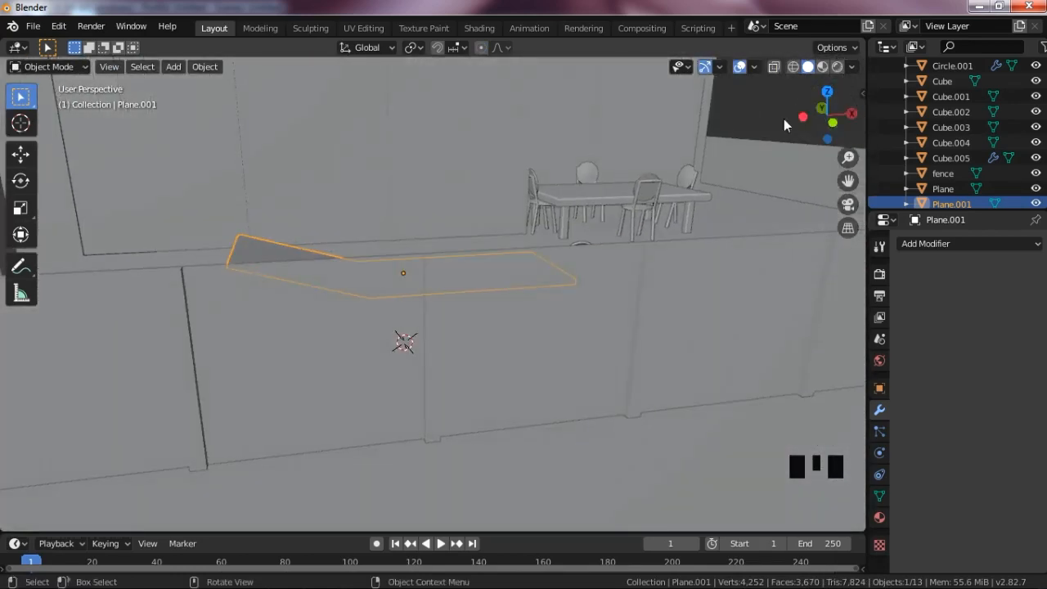
Step: Add a Bezier curve with a 1 m radius at the 3D cursor below the lounger
key(KP_1)
scroll(457, 340, up, 4)
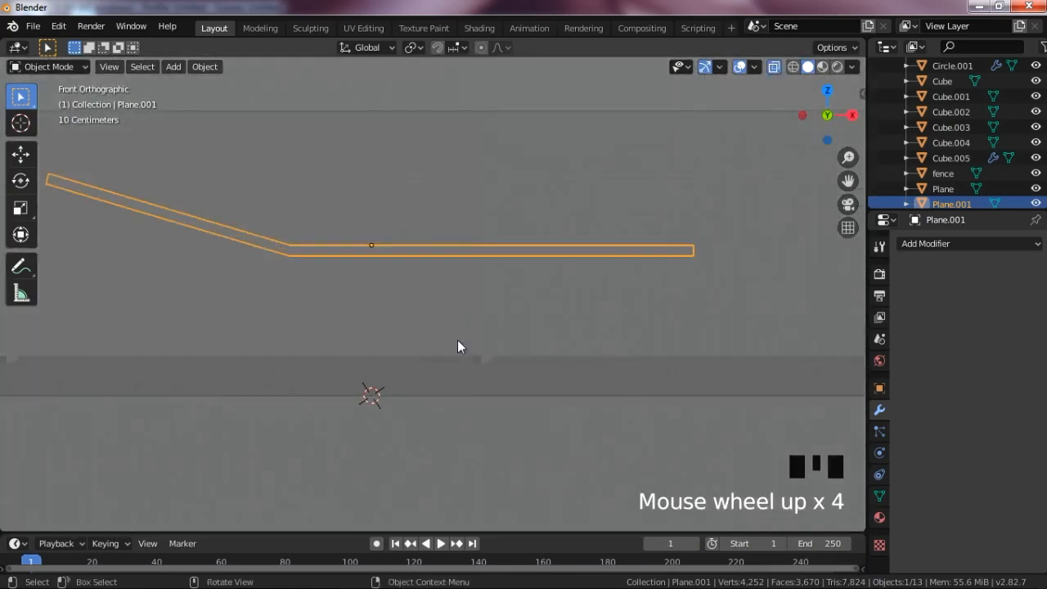
key(shift+a)
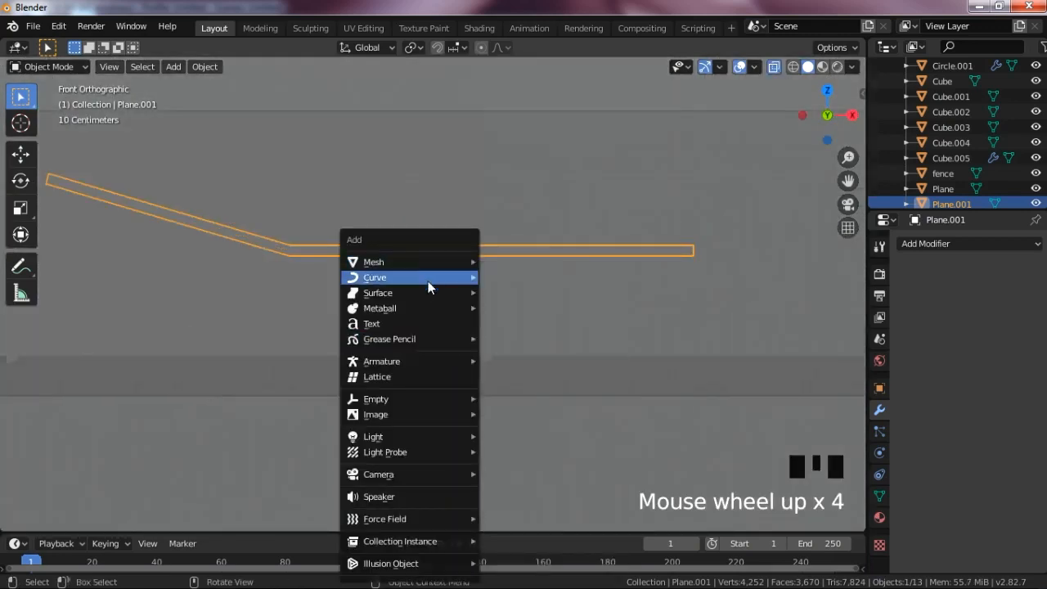
mouse_move(429, 280)
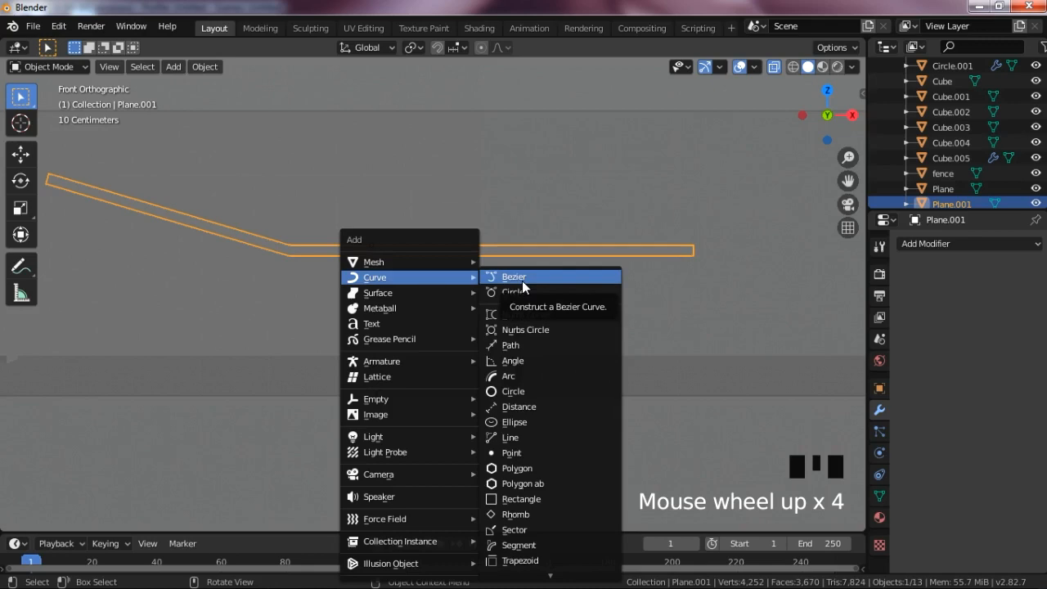
click(522, 281)
scroll(508, 325, down, 8)
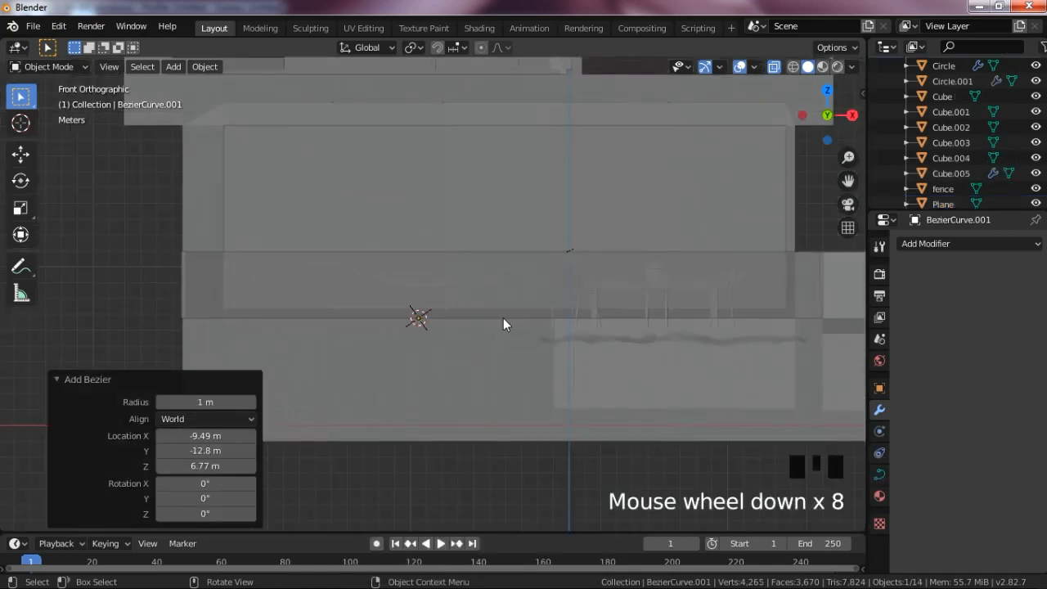
Step: Rotate the Bezier curve's pool-side end point about 39.2° in the top view to form an arch, and turn off the see-through display
key(Tab)
key(KP_7)
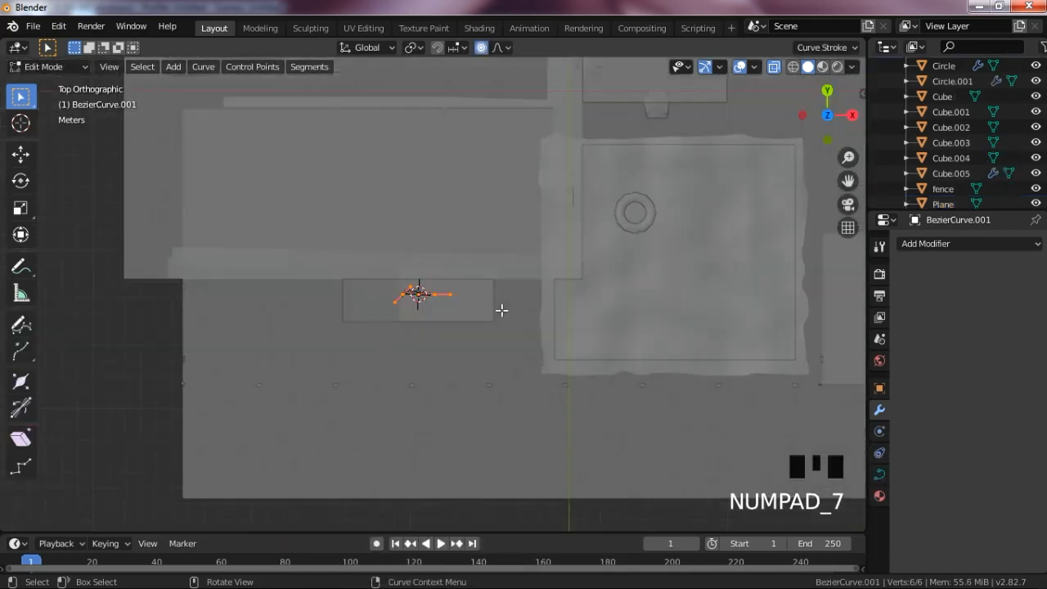
key(KP_Decimal)
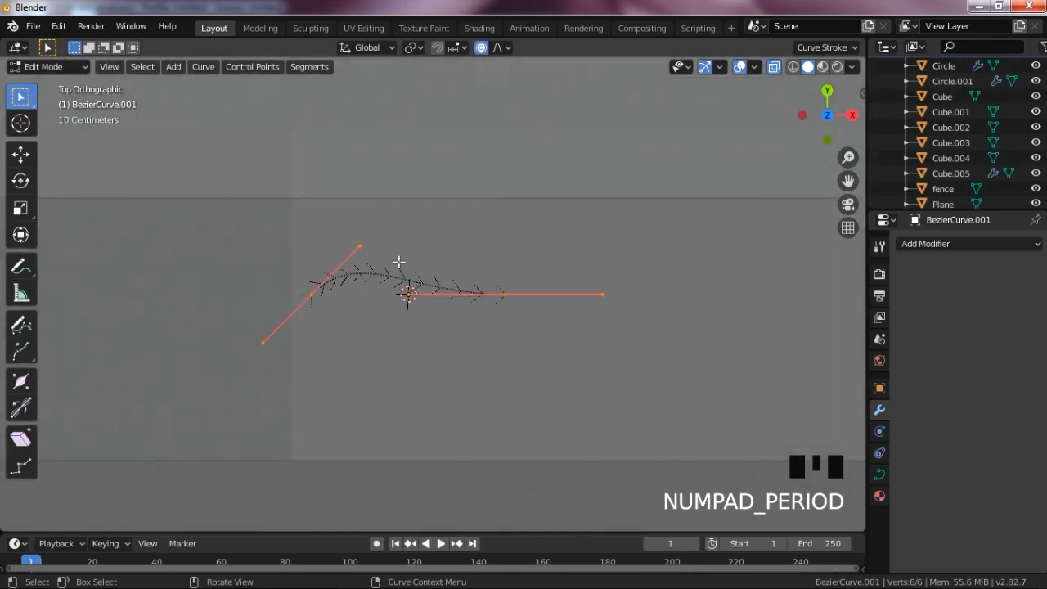
click(425, 329)
key(r)
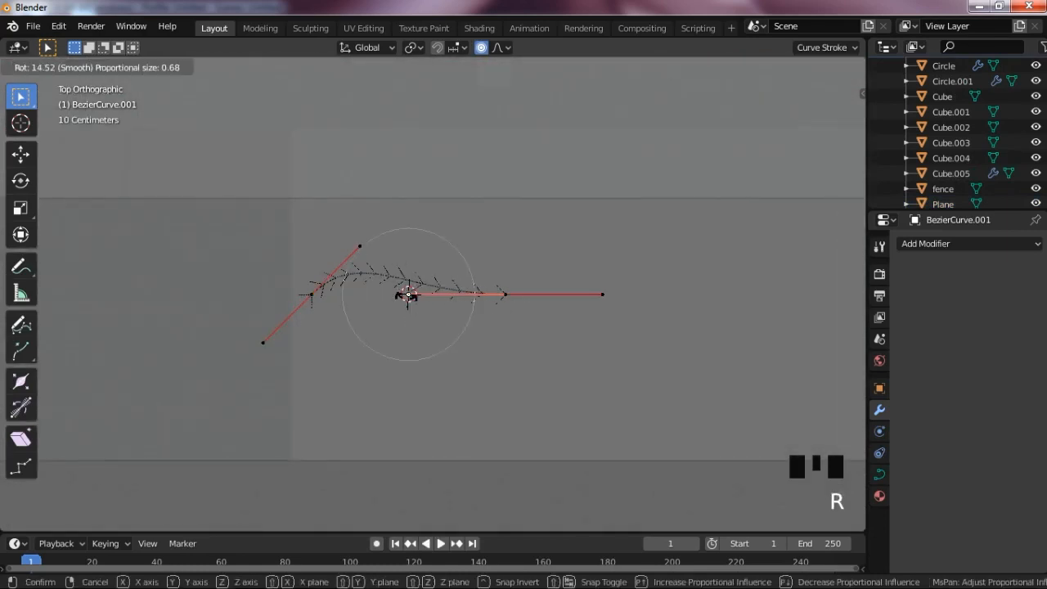
click(451, 219)
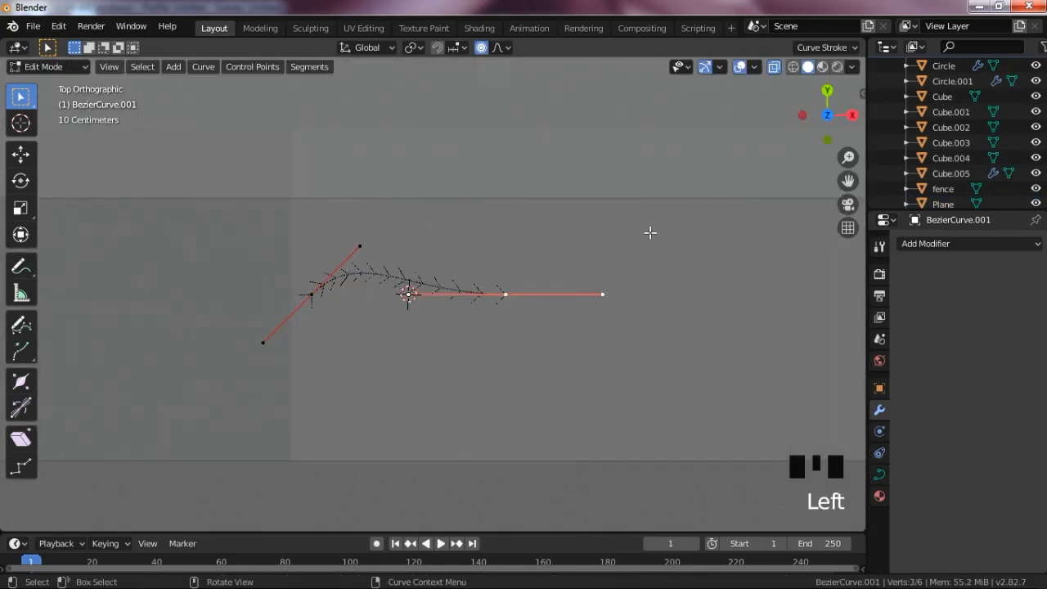
key(r)
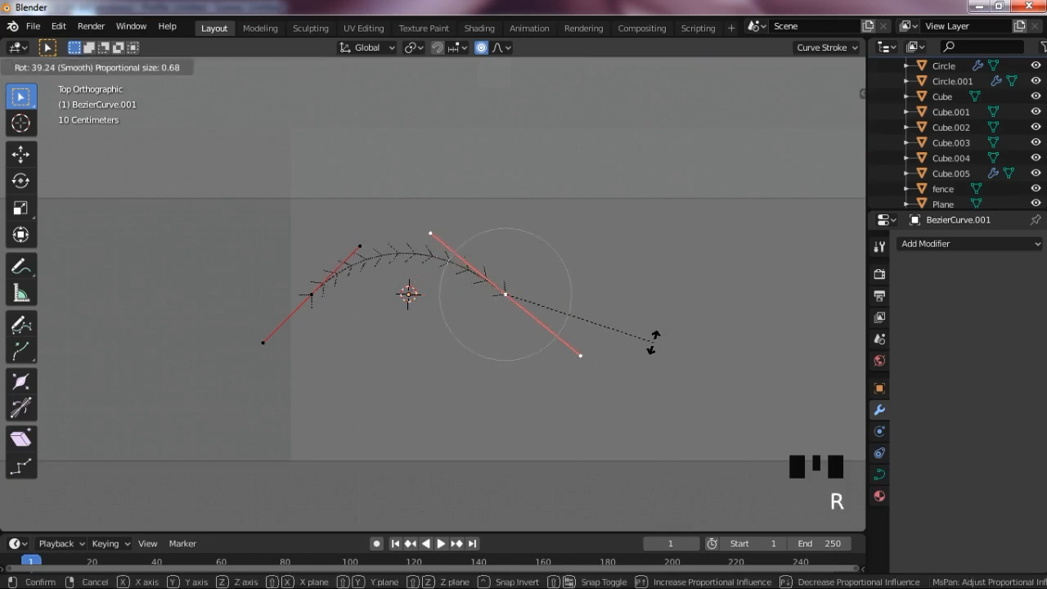
click(650, 342)
scroll(596, 320, down, 10)
scroll(519, 337, down, 2)
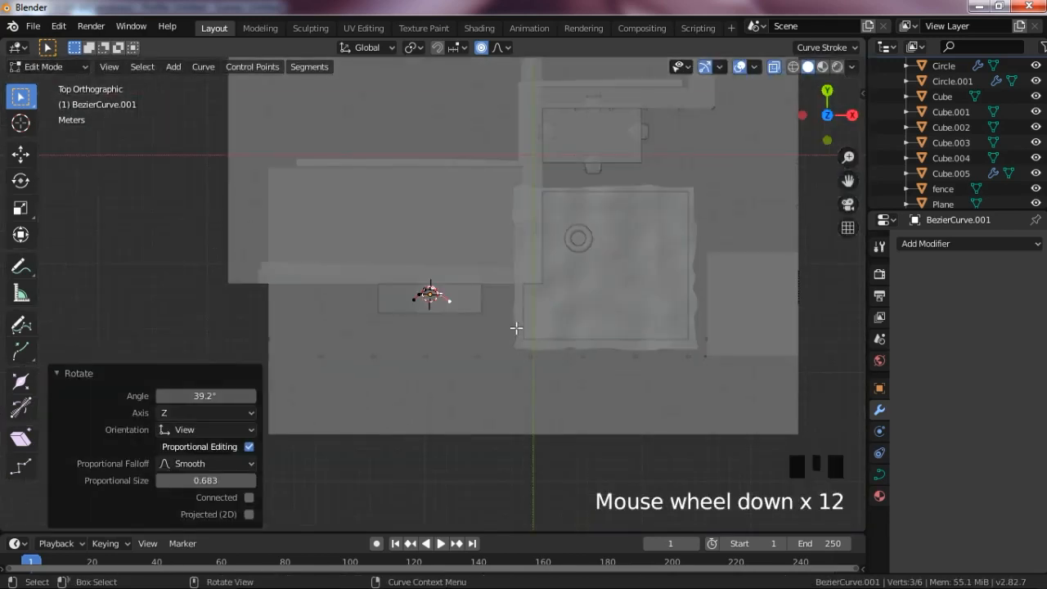
key(alt+z)
scroll(520, 292, up, 5)
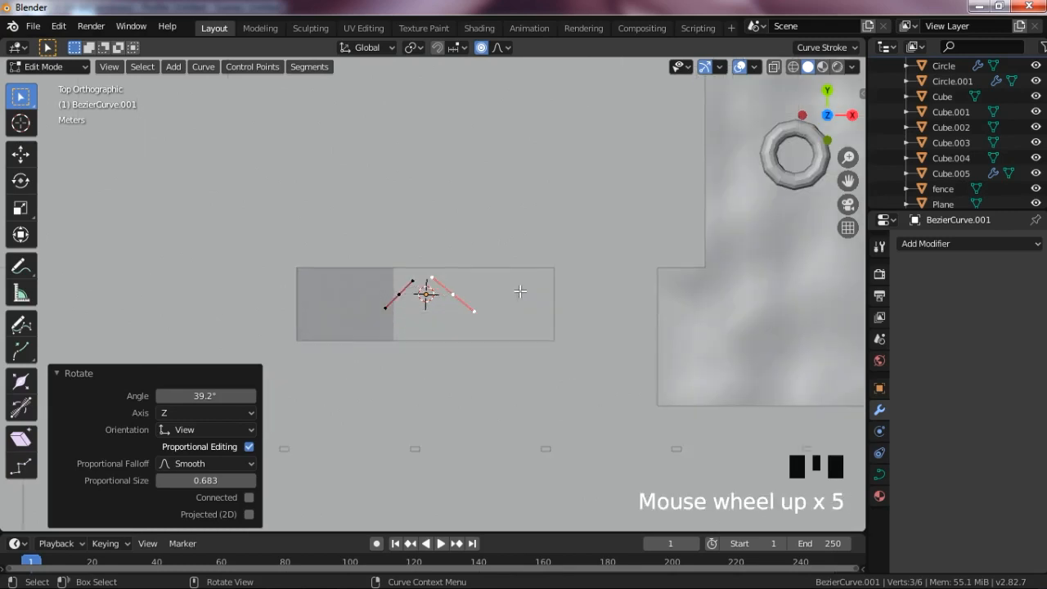
Step: Stretch the curve by moving its pool-side end point toward the pool, and shift the other end point about -0.43 m along Y
key(g)
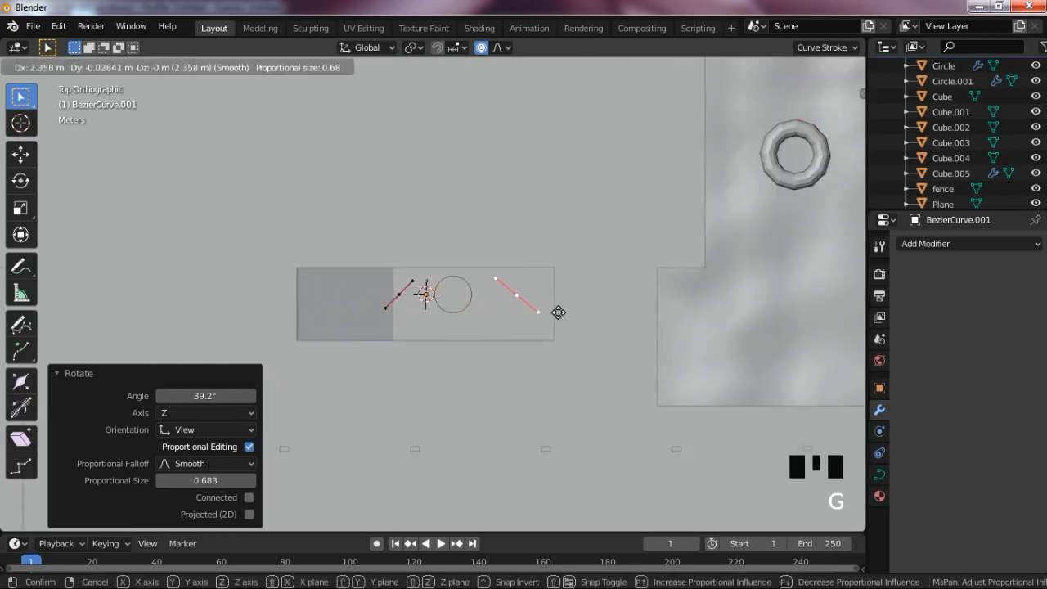
click(503, 312)
click(418, 299)
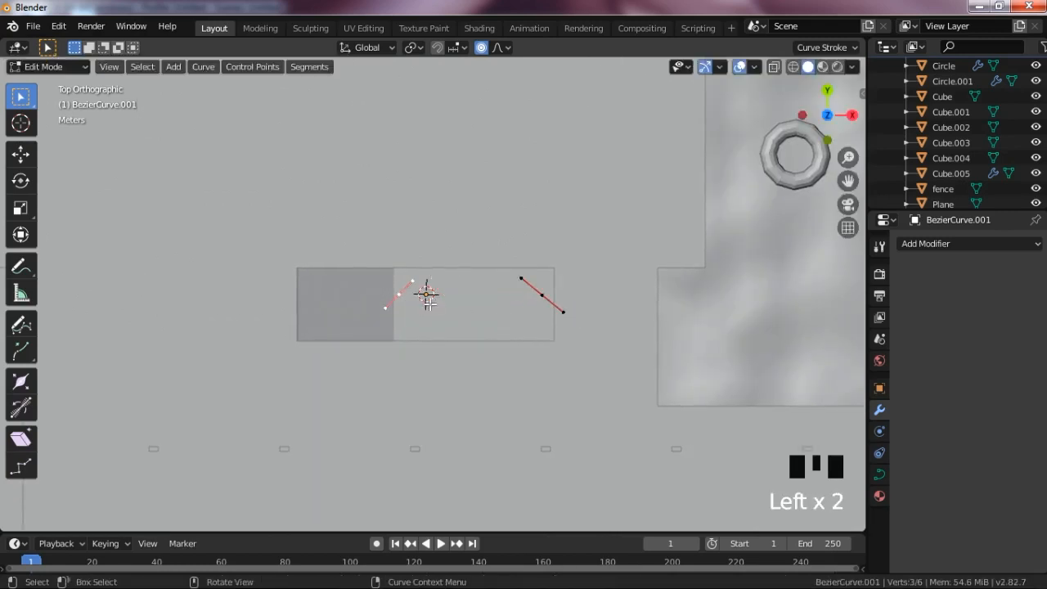
key(g)
click(425, 318)
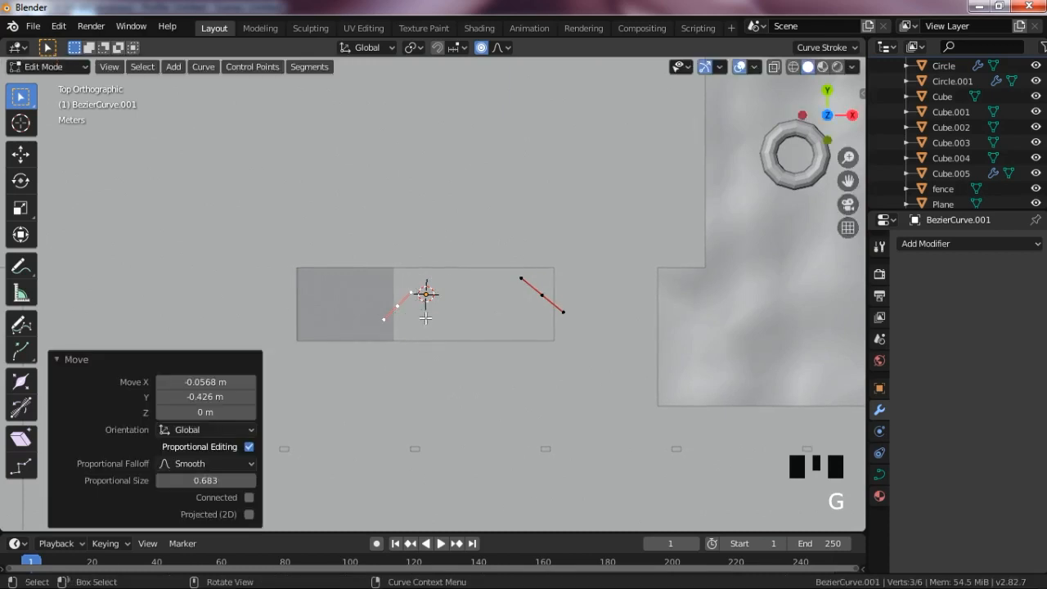
Step: Rotate all the curve's control points by -90° in the right view so the arch stands upright
key(KP_3)
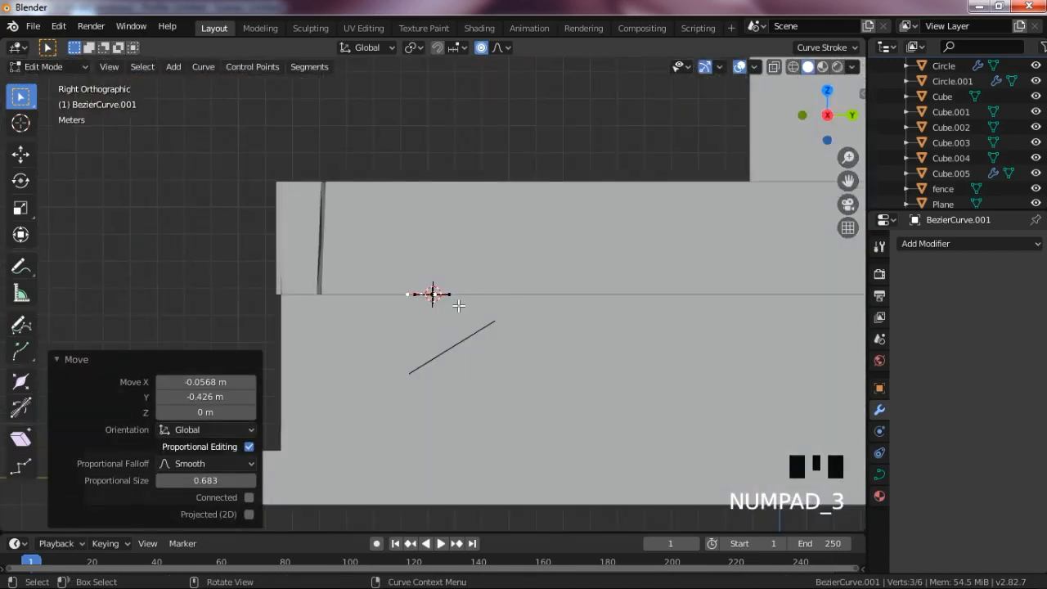
key(a)
key(r)
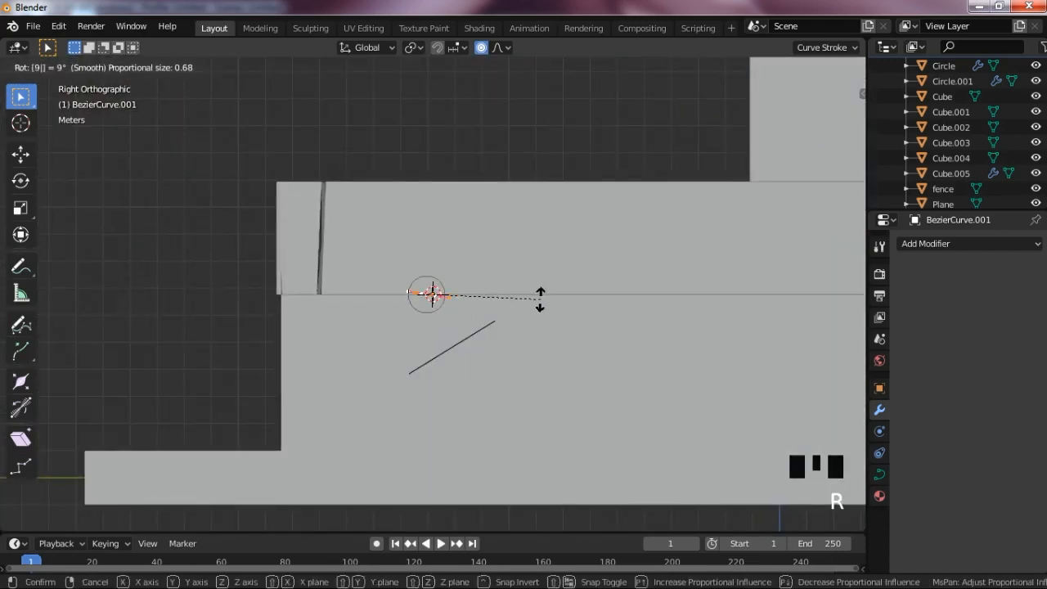
key(Return)
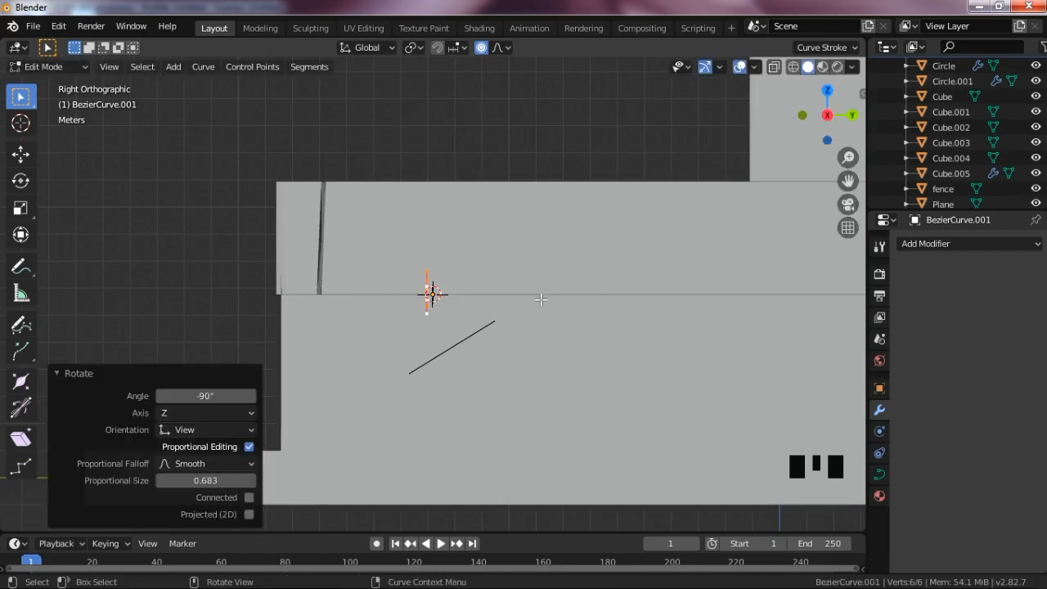
Step: Raise the upper handle of the curve's pool-side end point in the see-through front view to make the arch steeper
key(KP_1)
key(alt+z)
scroll(599, 273, up, 1)
scroll(598, 273, up, 6)
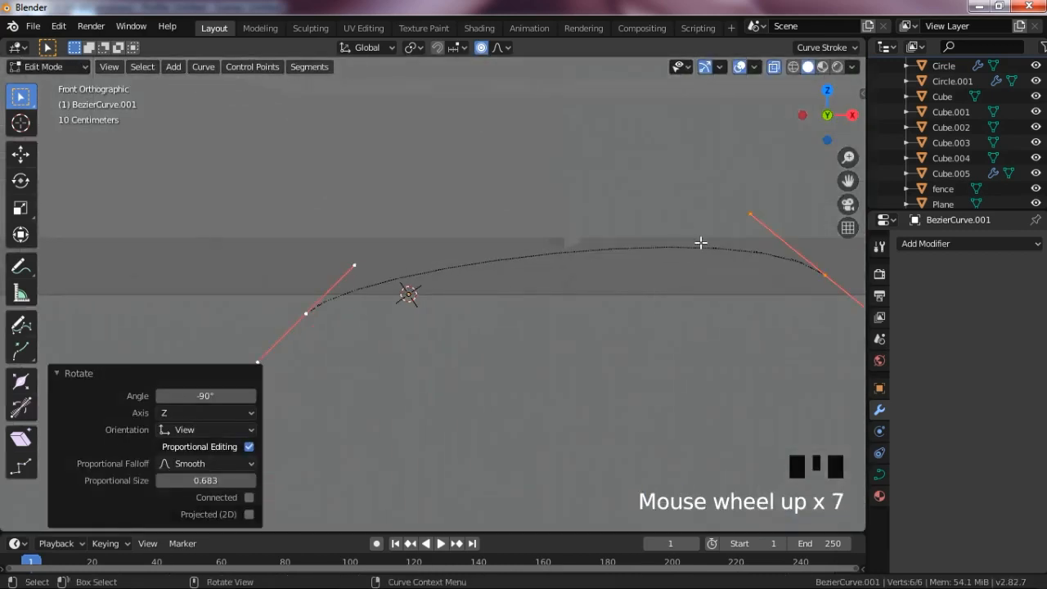
drag(848, 180, 784, 246)
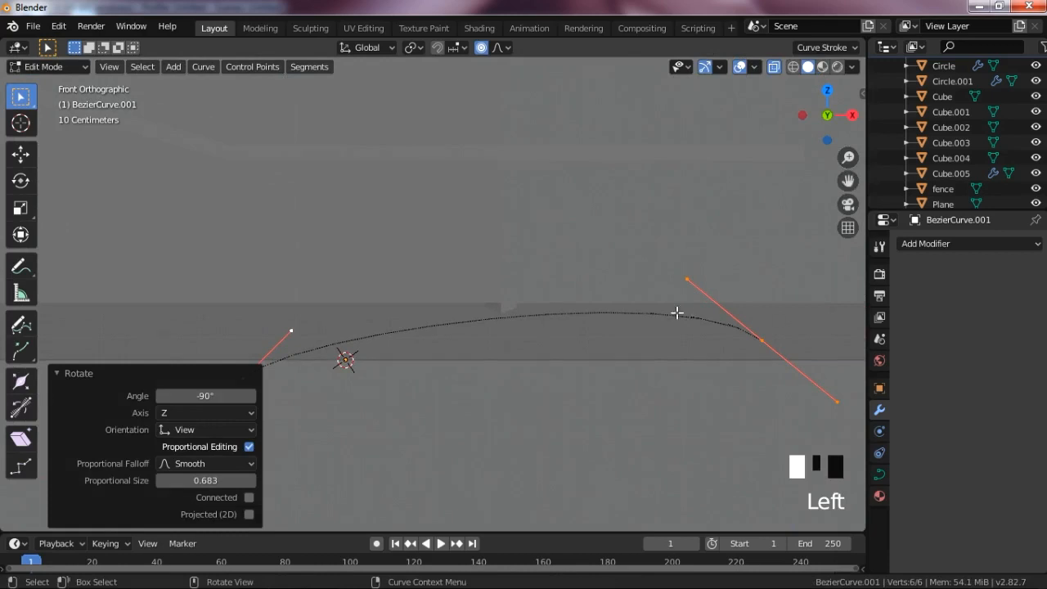
click(687, 280)
scroll(678, 310, down, 3)
key(g)
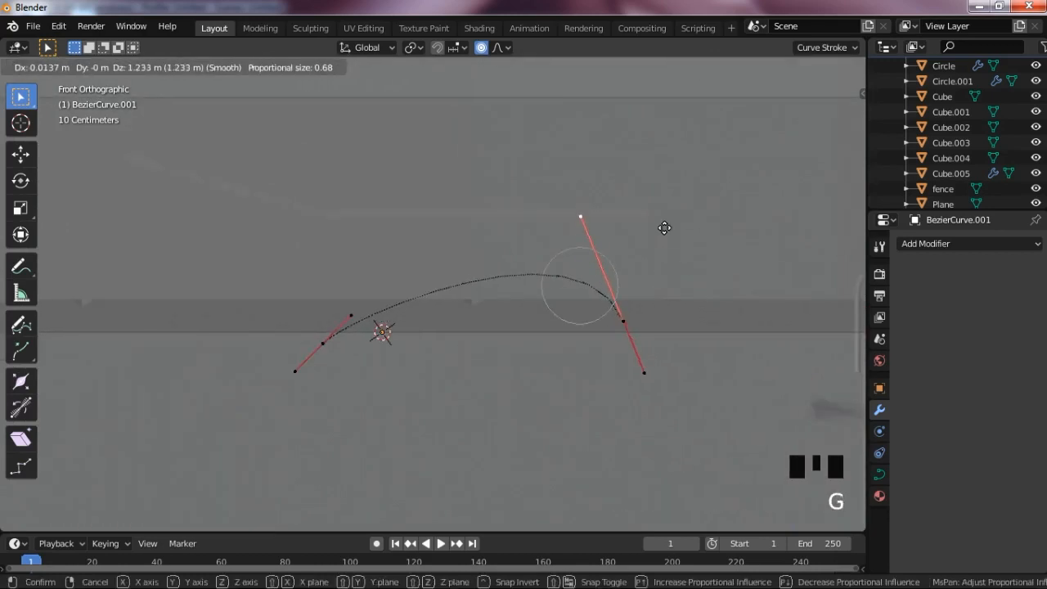
click(627, 107)
double_click(358, 306)
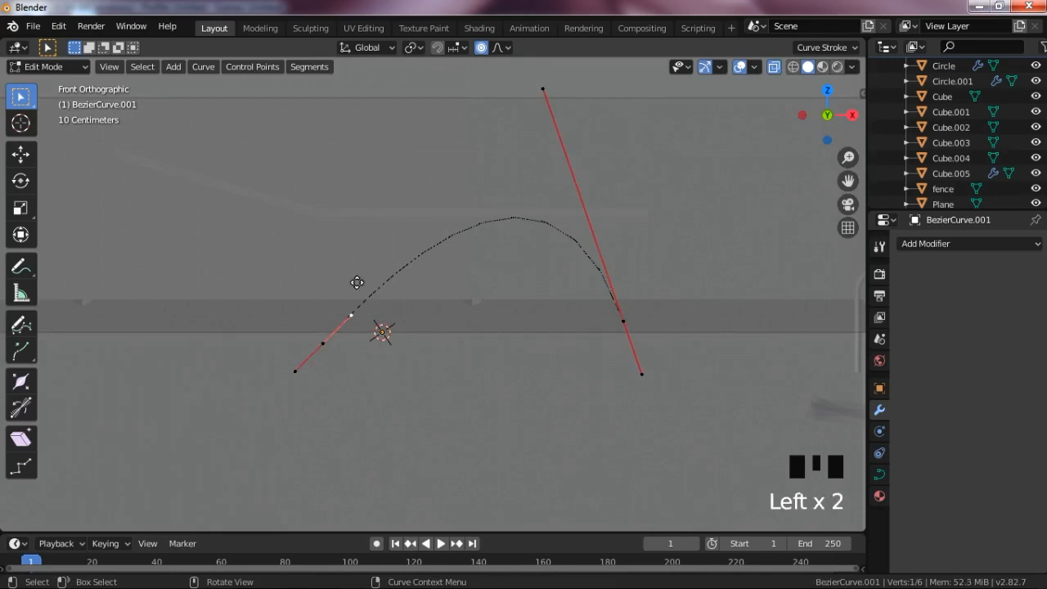
key(g)
right_click(246, 254)
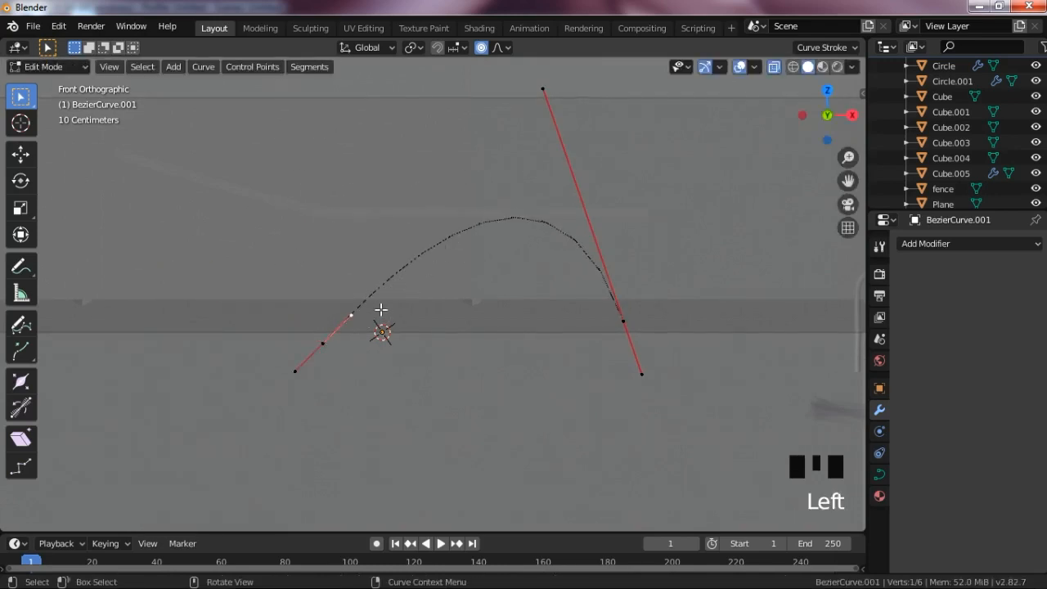
key(g)
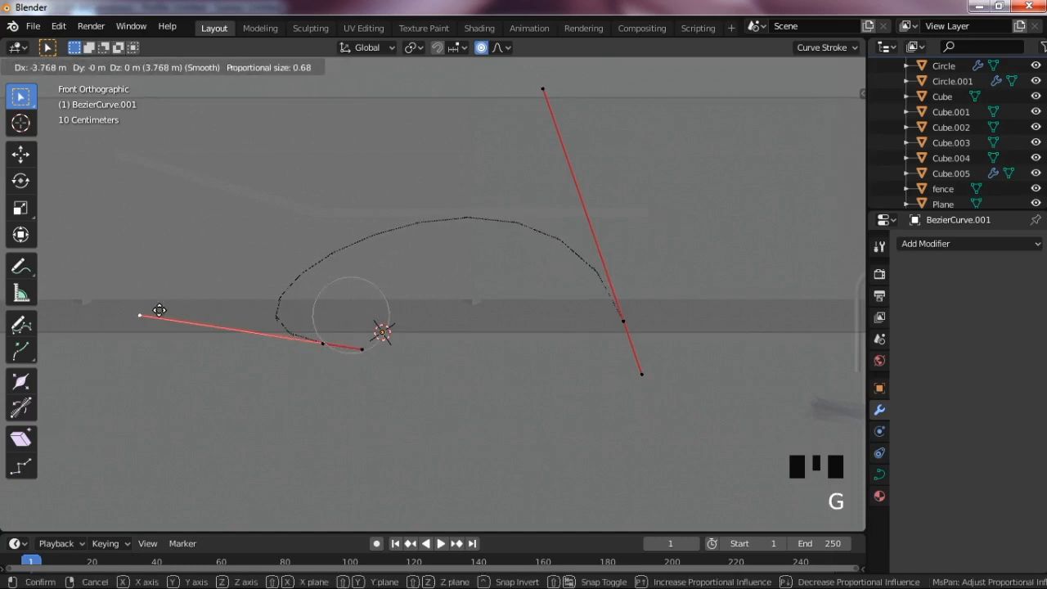
right_click(171, 311)
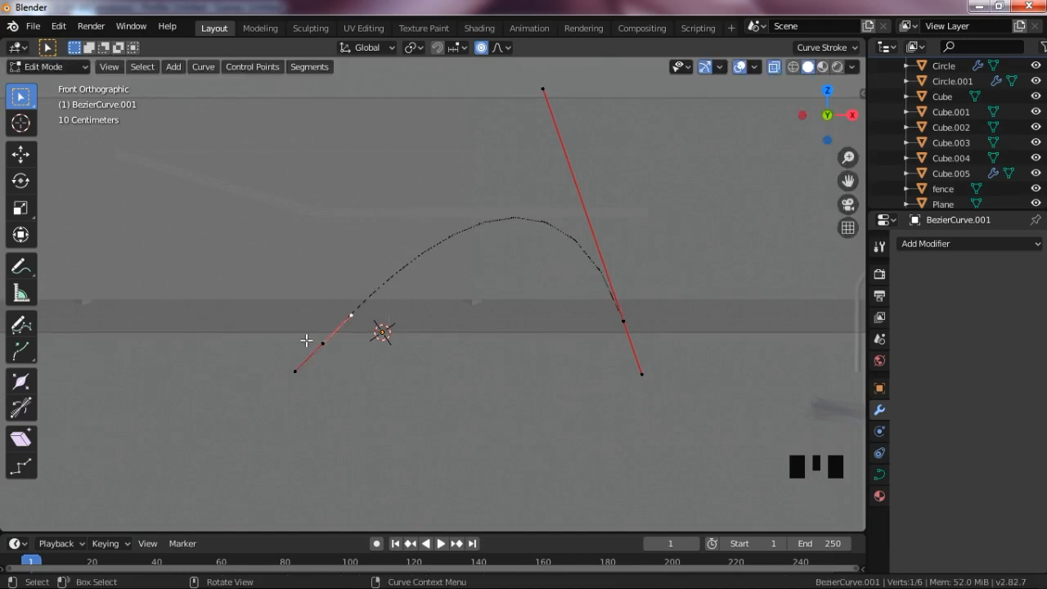
key(f)
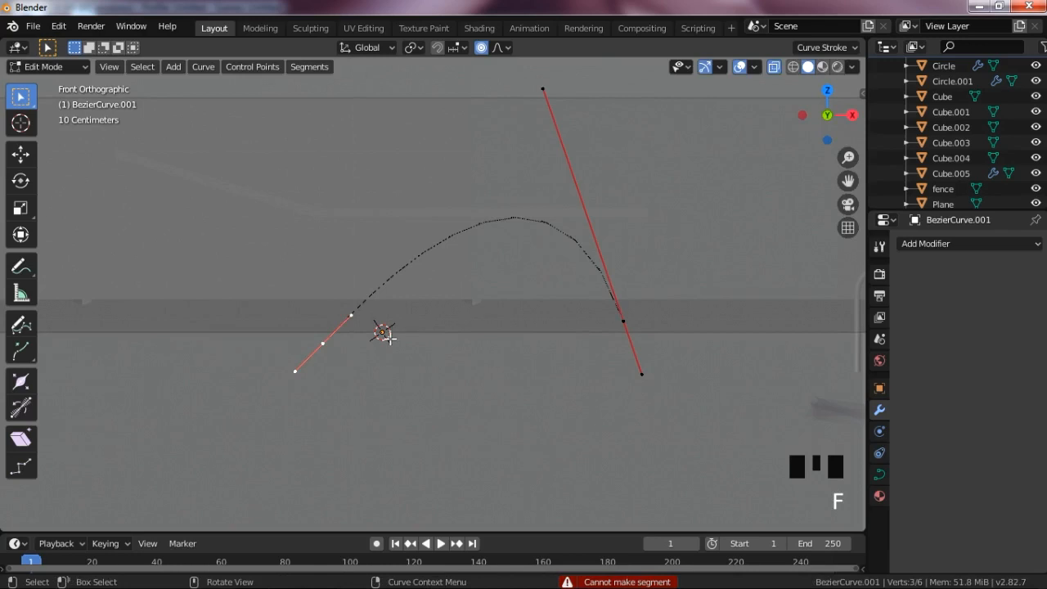
Step: Widen the arch by moving both end points outward, and raise the pool-side end's lower handle about 0.67 m to flatten its slope
key(g)
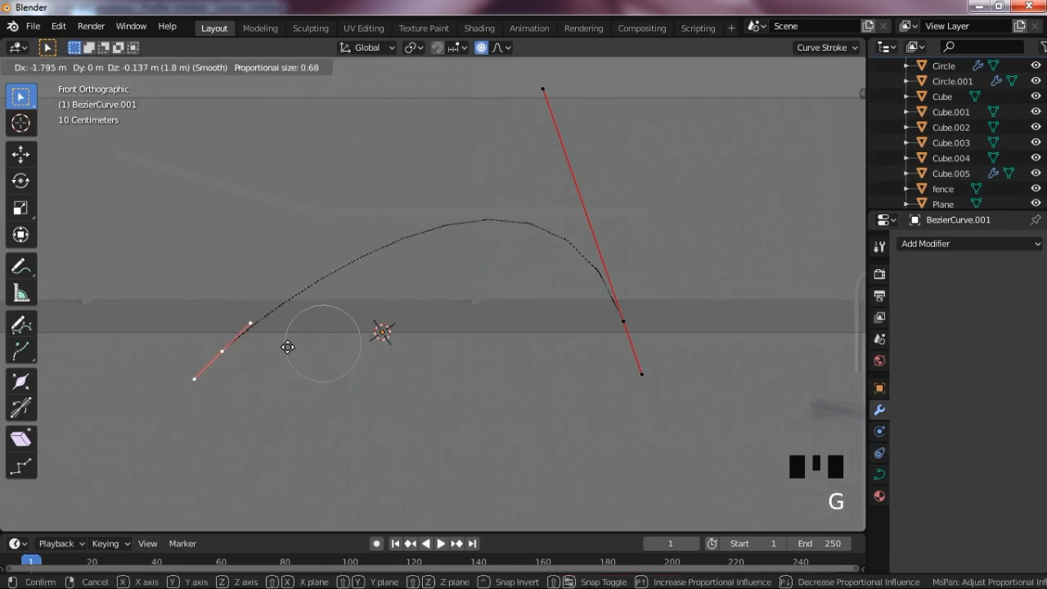
click(287, 346)
click(647, 385)
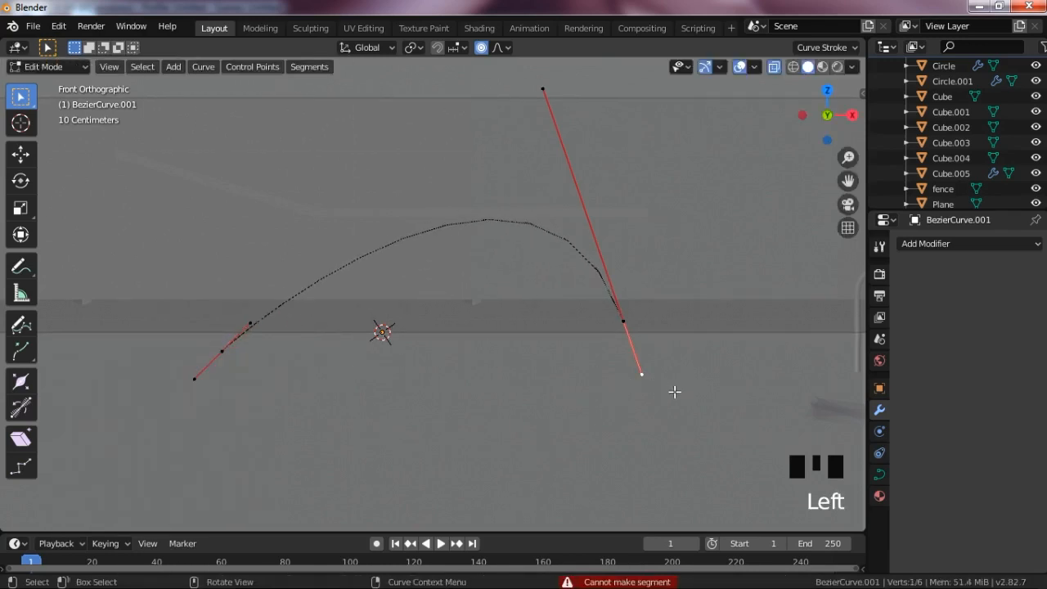
key(g)
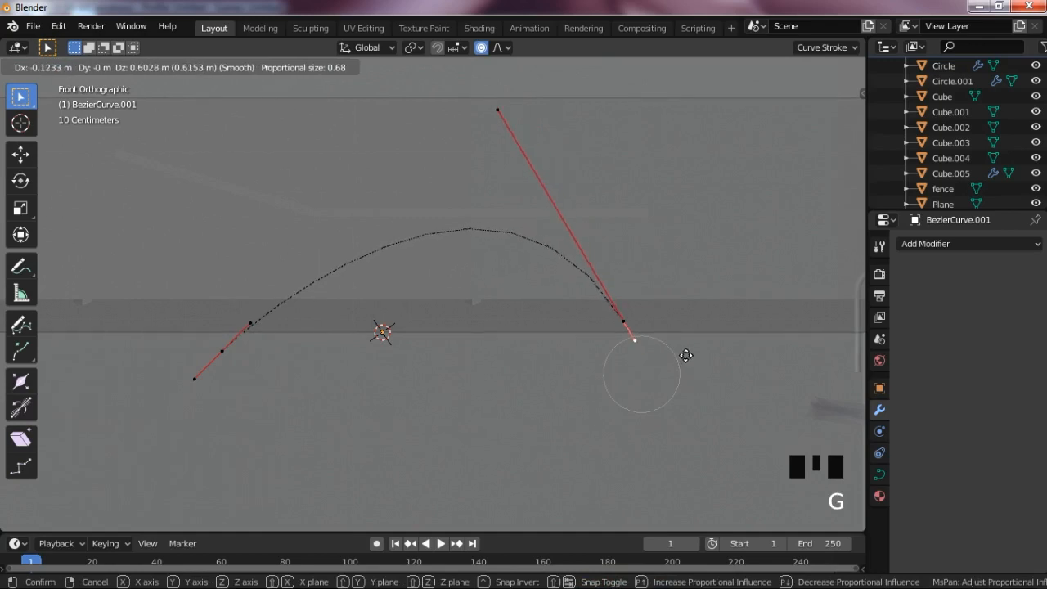
click(683, 355)
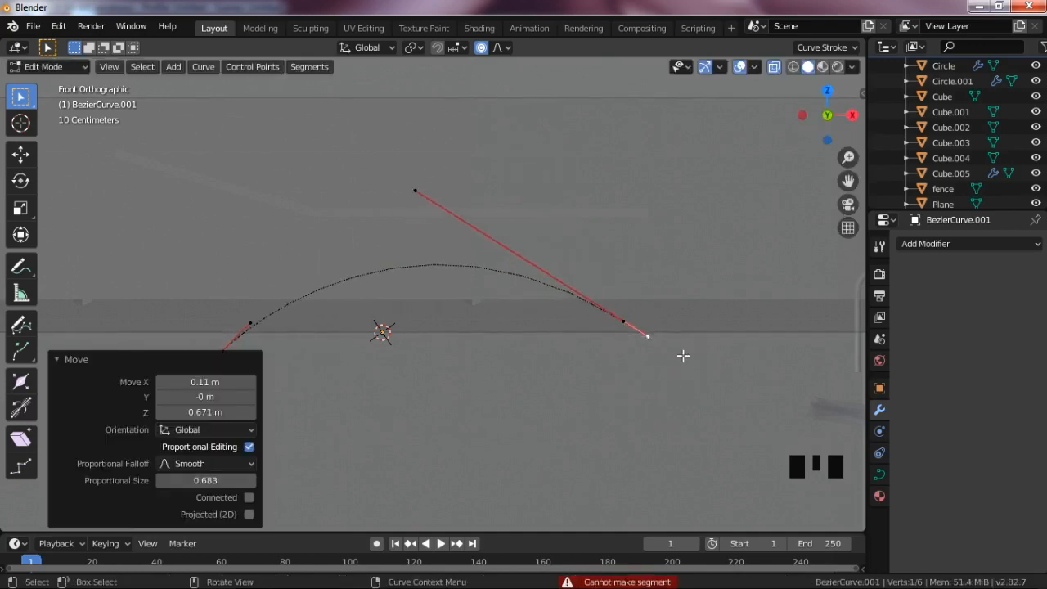
key(g)
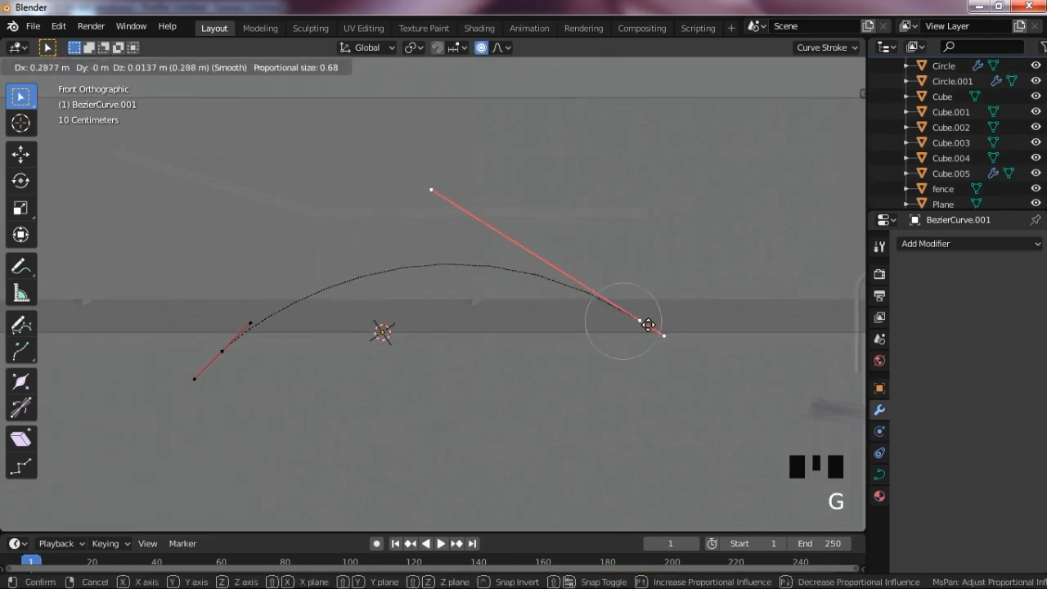
click(649, 326)
Step: Even out the arch by raising its far end's upper handle and moving the pool-side upper handle about 1.86 m along X and -0.96 m along Z
click(292, 320)
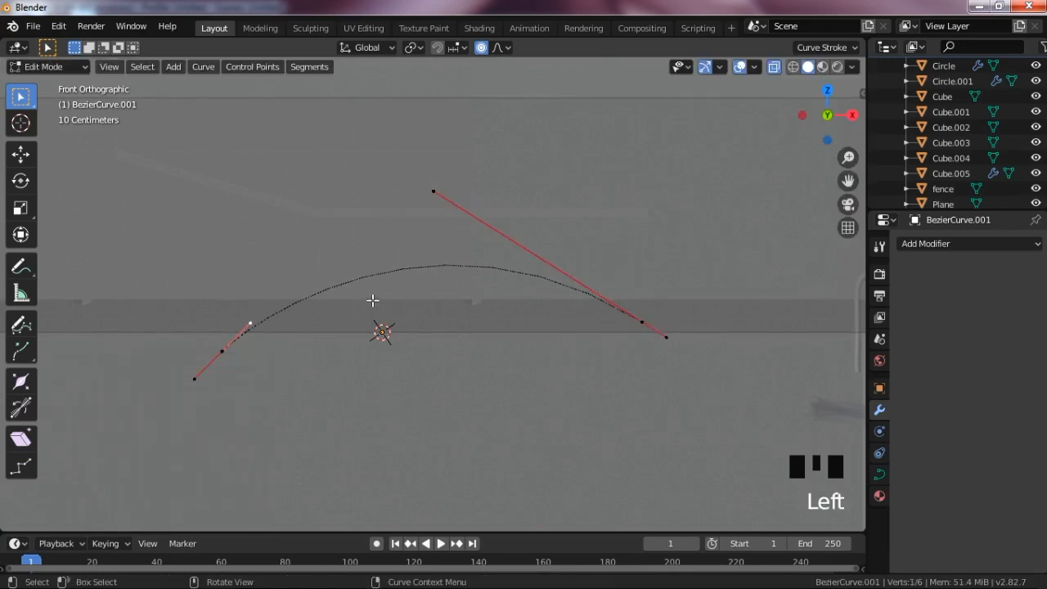
key(g)
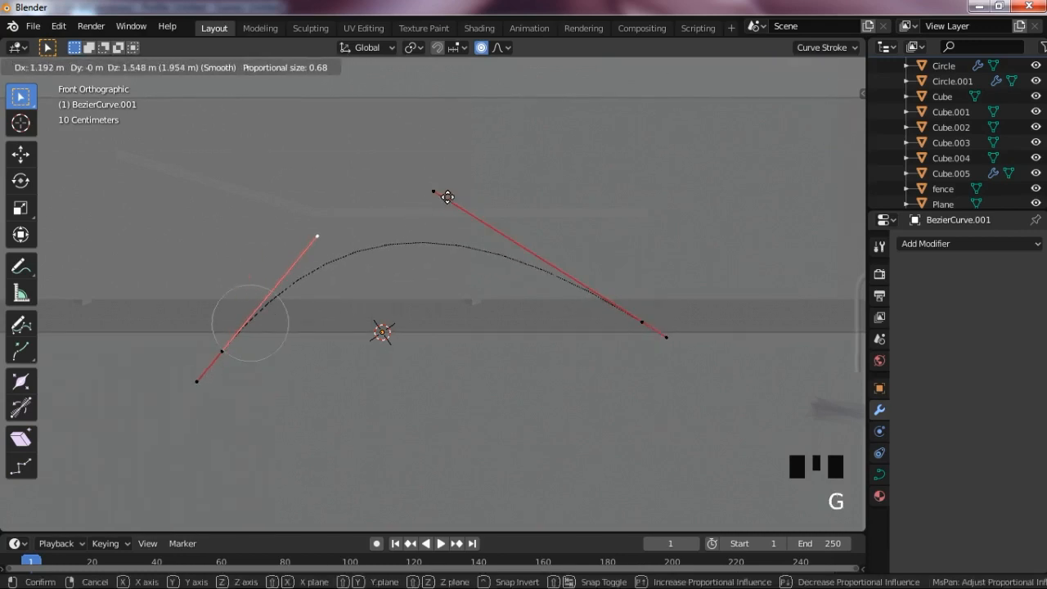
click(411, 226)
click(449, 206)
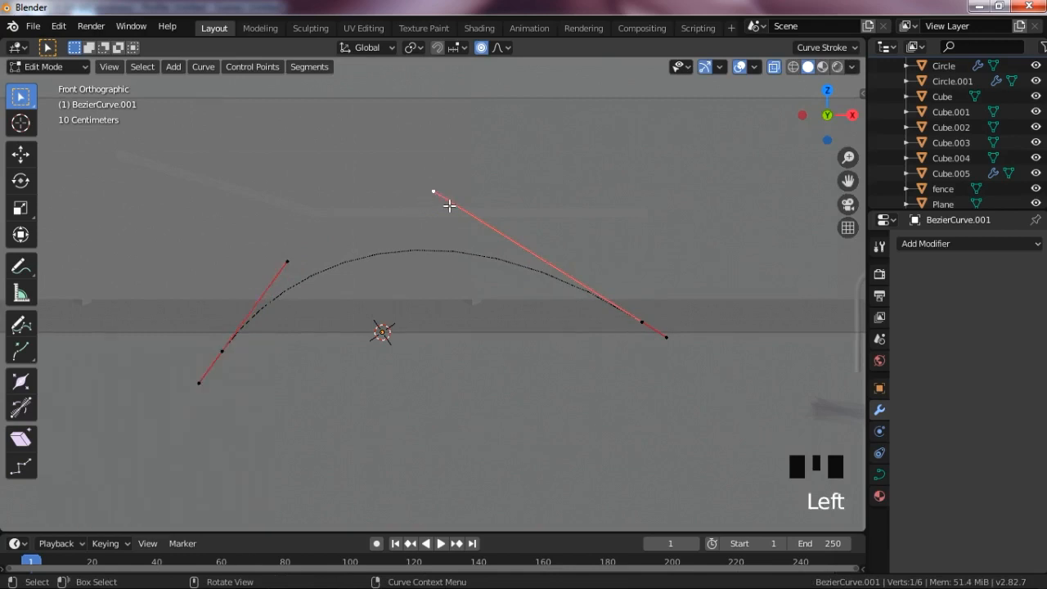
key(g)
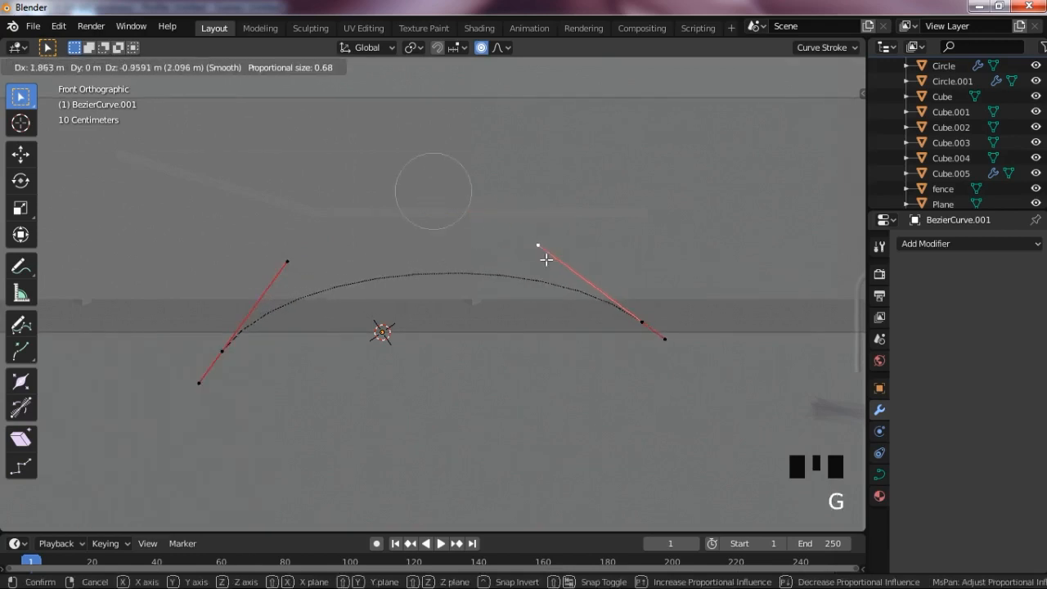
click(545, 260)
Step: Make the arch taller by scaling the curve object along Z, and scale all its control points a further 1.49 or so along Z
key(Tab)
key(s)
key(z)
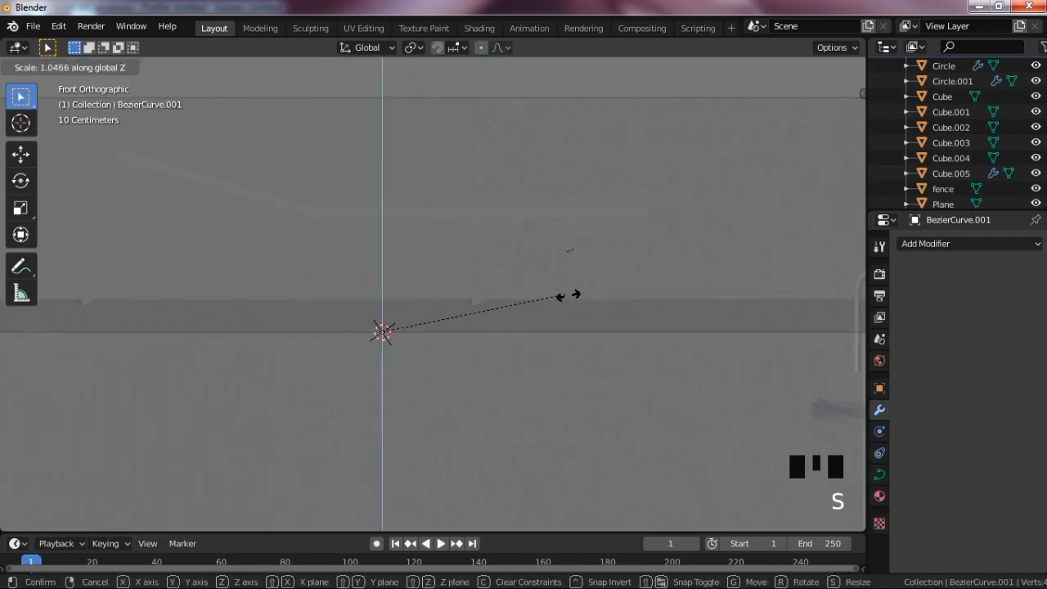
click(601, 289)
key(Tab)
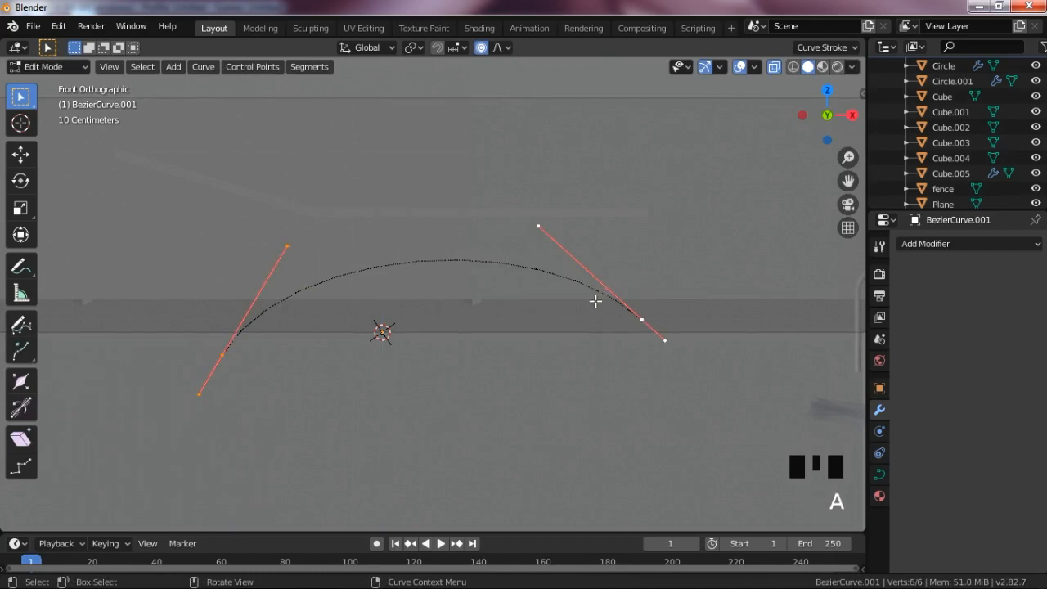
key(s)
key(z)
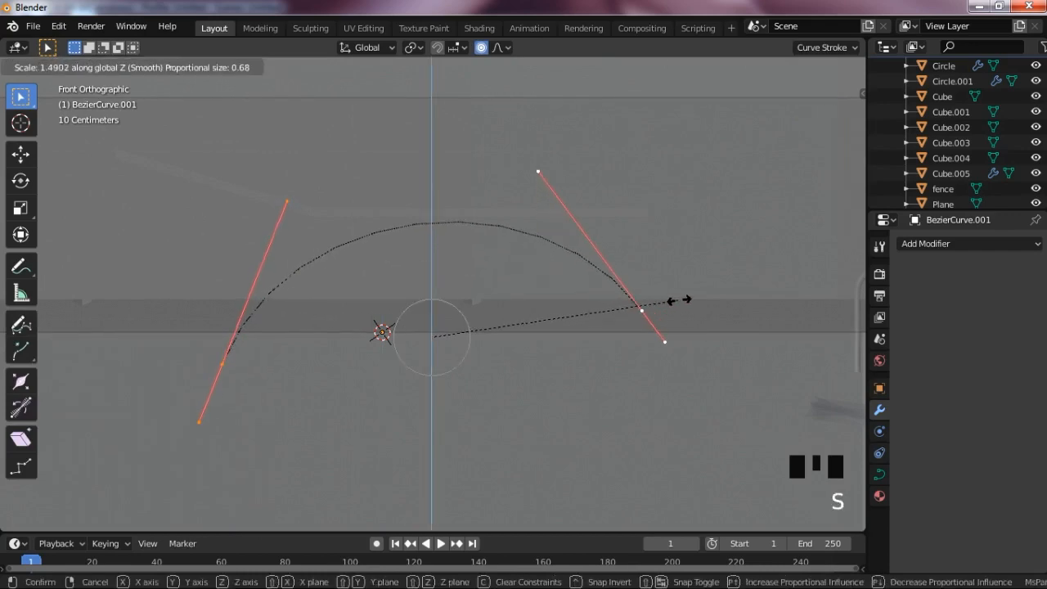
click(680, 300)
key(Tab)
Step: Turn off the see-through display and move the whole arch about -0.9 m along Y beneath the lounger's fence-side edge
scroll(682, 305, down, 8)
drag(817, 115, 733, 164)
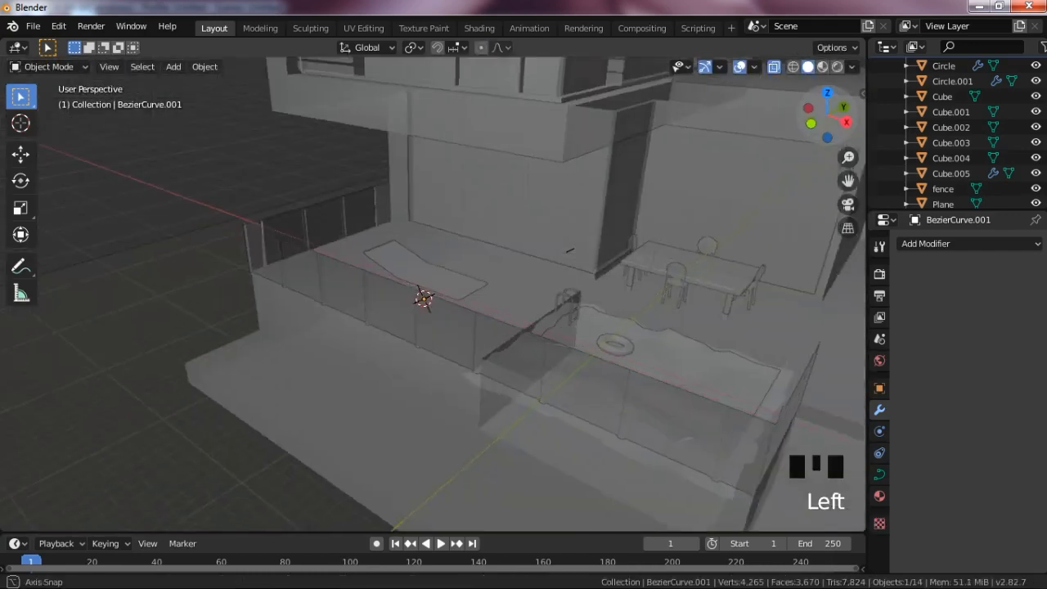
key(alt+z)
scroll(424, 263, up, 6)
key(Tab)
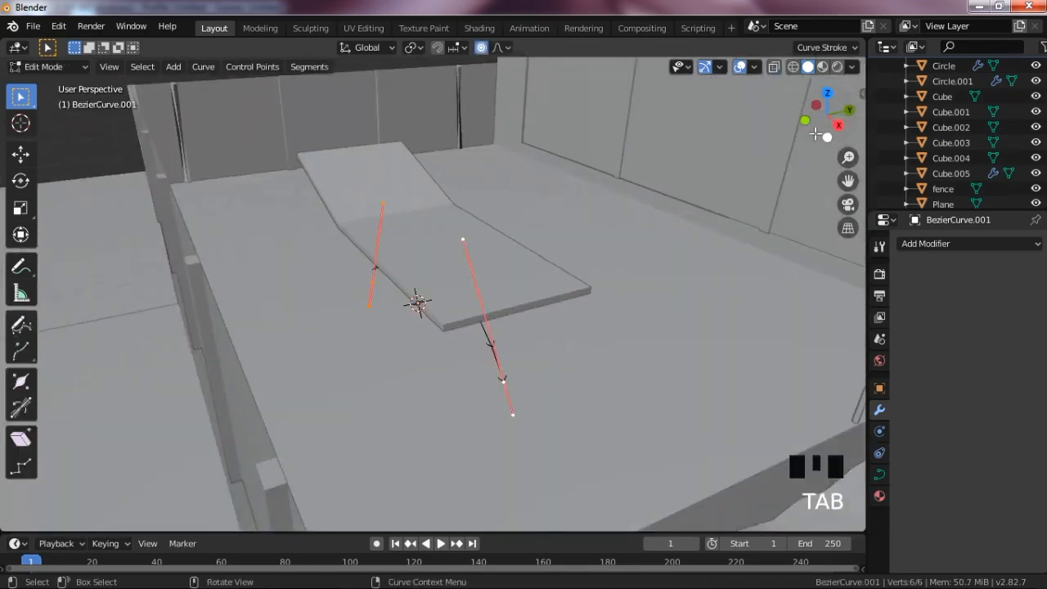
drag(815, 133, 826, 125)
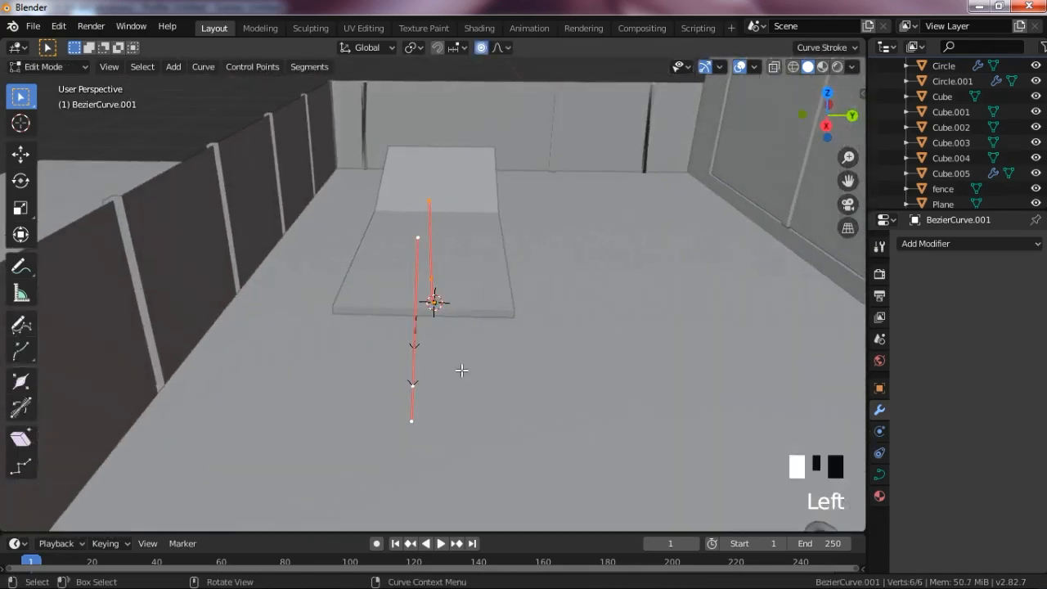
key(g)
key(y)
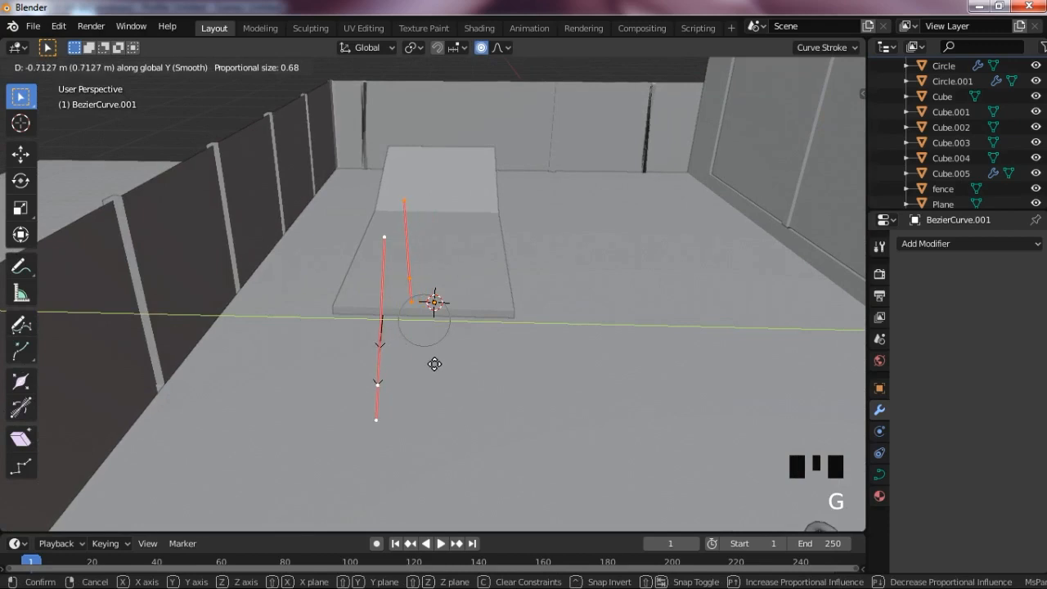
click(428, 356)
Step: Duplicate the arch about 2.38 m along Y to form the second support under the lounger's opposite side
scroll(438, 329, up, 2)
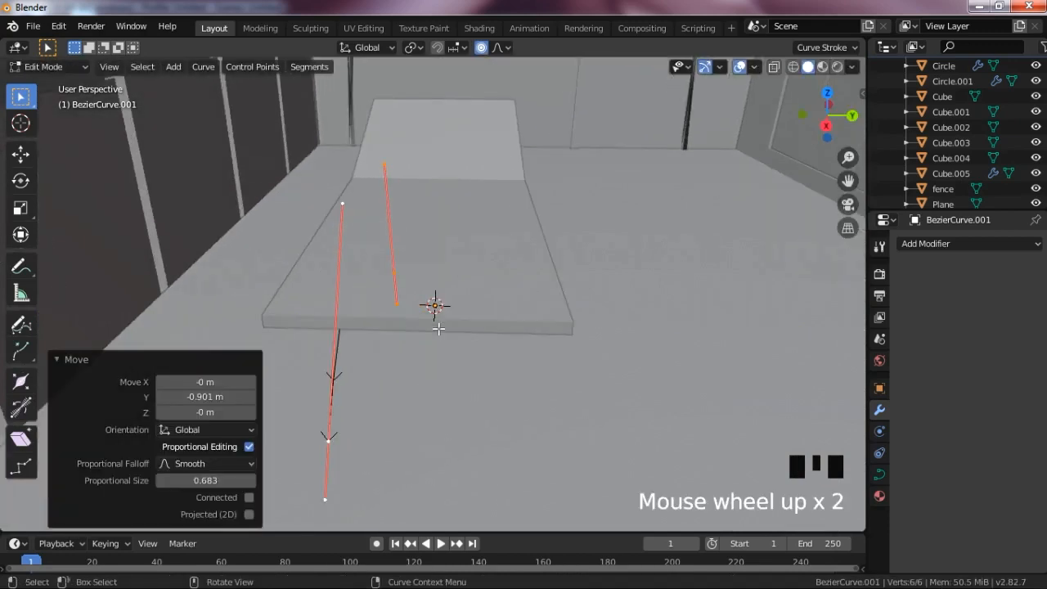
key(shift+d)
key(y)
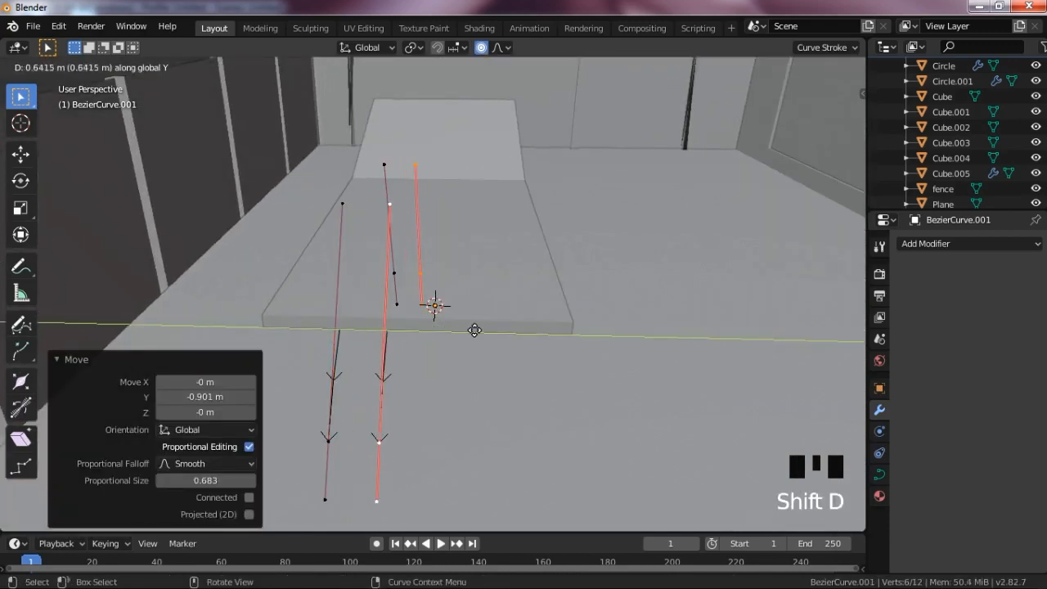
click(567, 331)
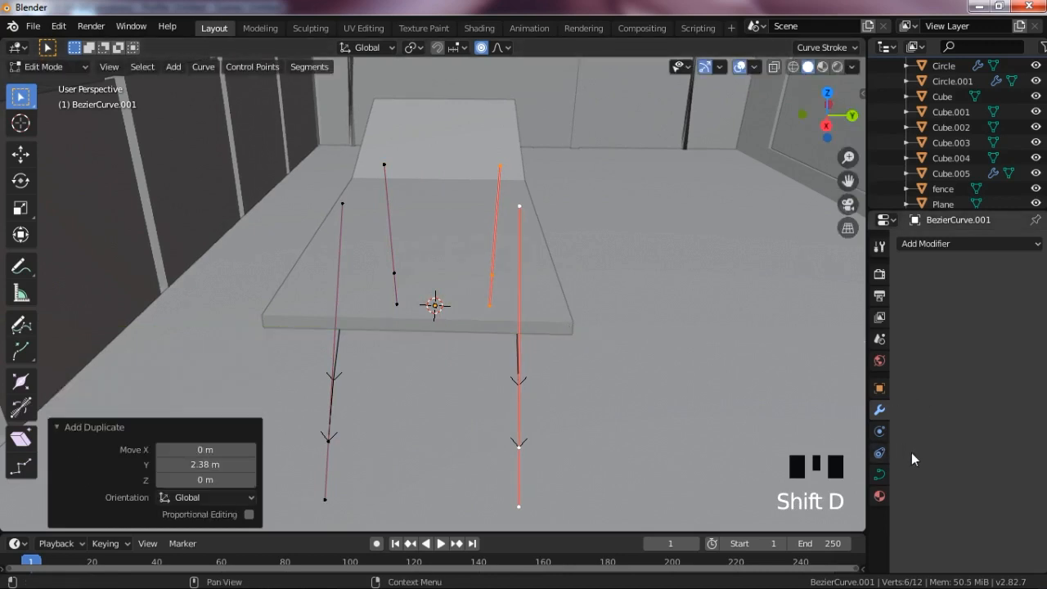
Step: Give both support curves thickness with a bevel depth of 0.03 m
click(882, 471)
scroll(1017, 490, down, 2)
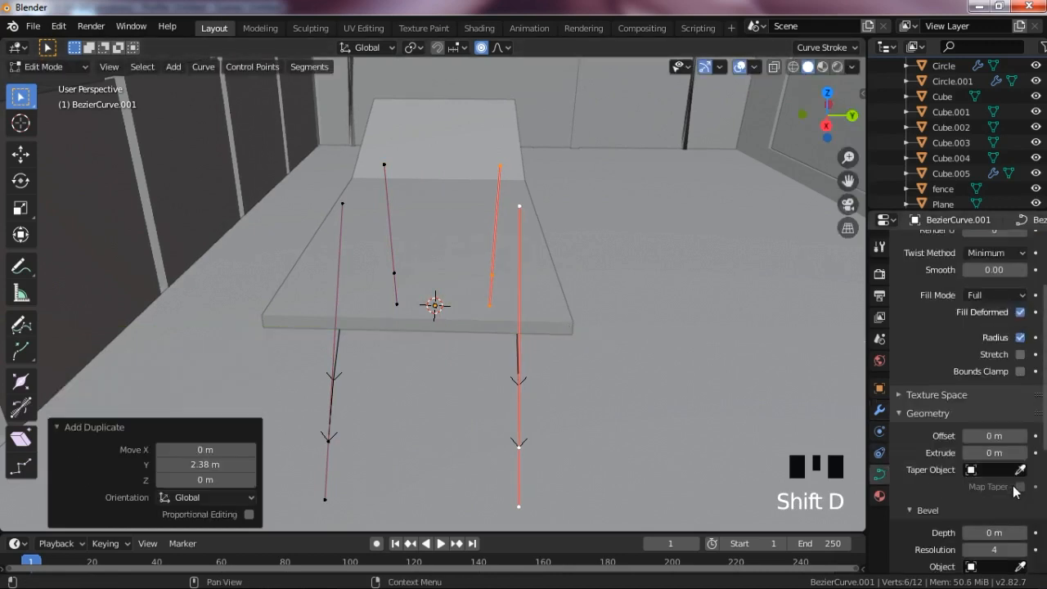
scroll(1019, 474, down, 3)
click(1023, 440)
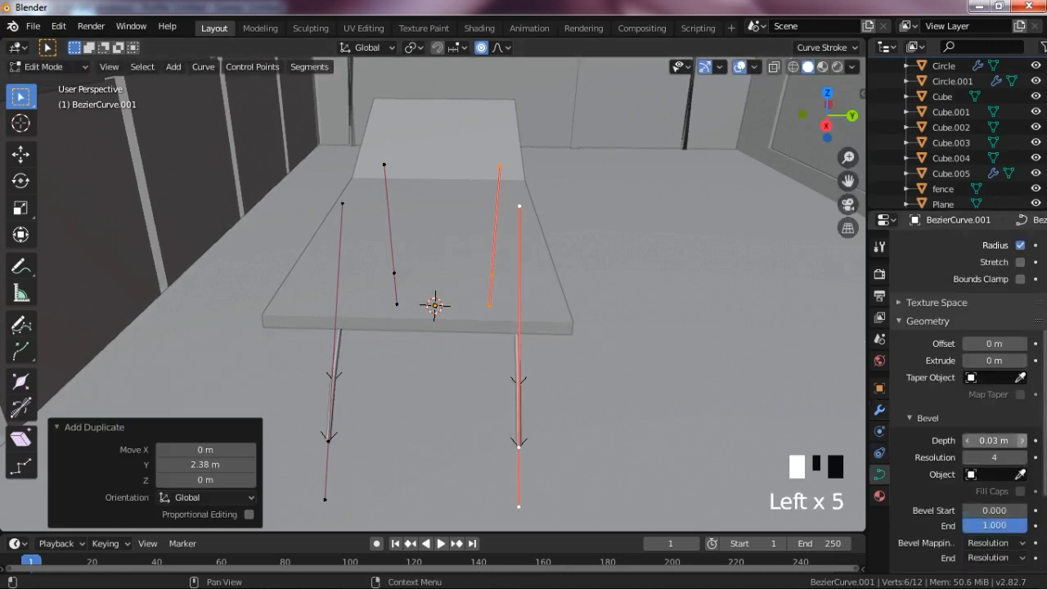
Step: Increase the bevel depth of both lounger support curves to 0.1 m and return to Object Mode
click(1024, 440)
click(1023, 440)
key(Tab)
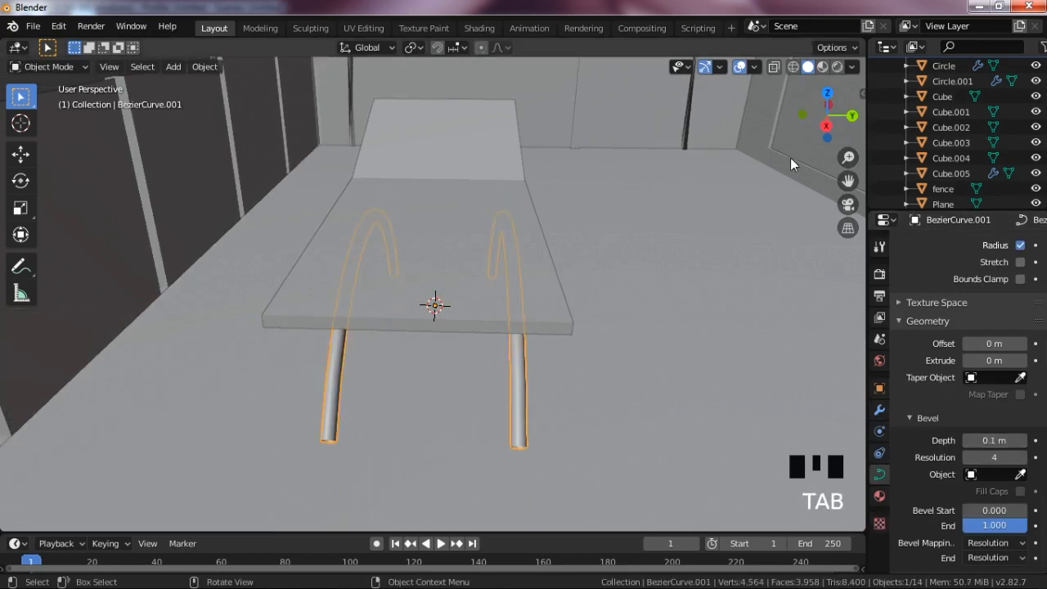
Step: Examine the finished sun lounger, the terrace furniture around the pool, and the whole house from outside
drag(803, 124, 842, 131)
drag(853, 150, 896, 135)
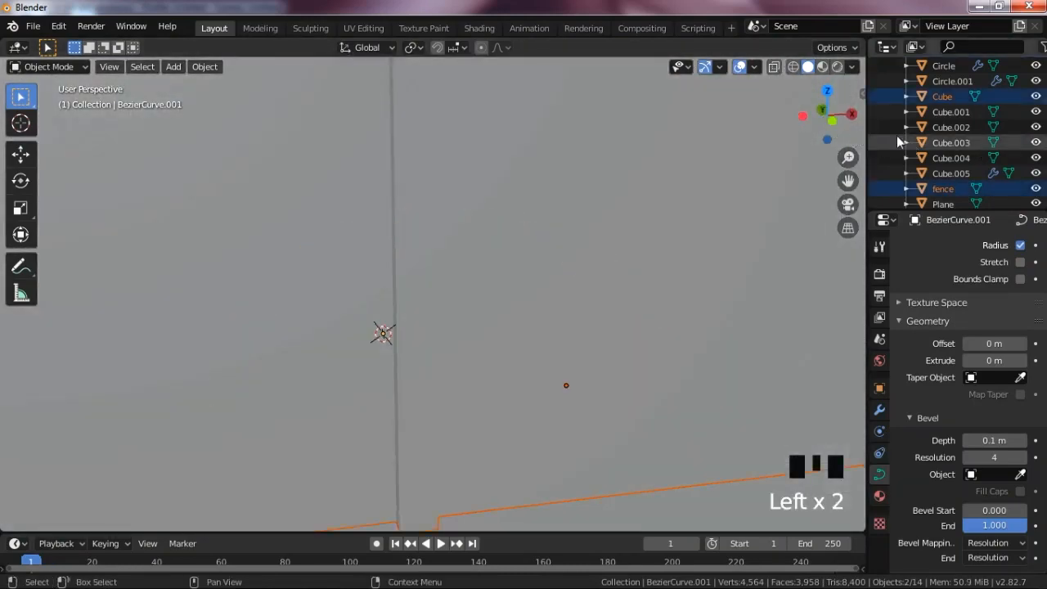
drag(830, 123, 687, 156)
scroll(774, 236, down, 1)
scroll(774, 237, down, 11)
scroll(534, 285, up, 4)
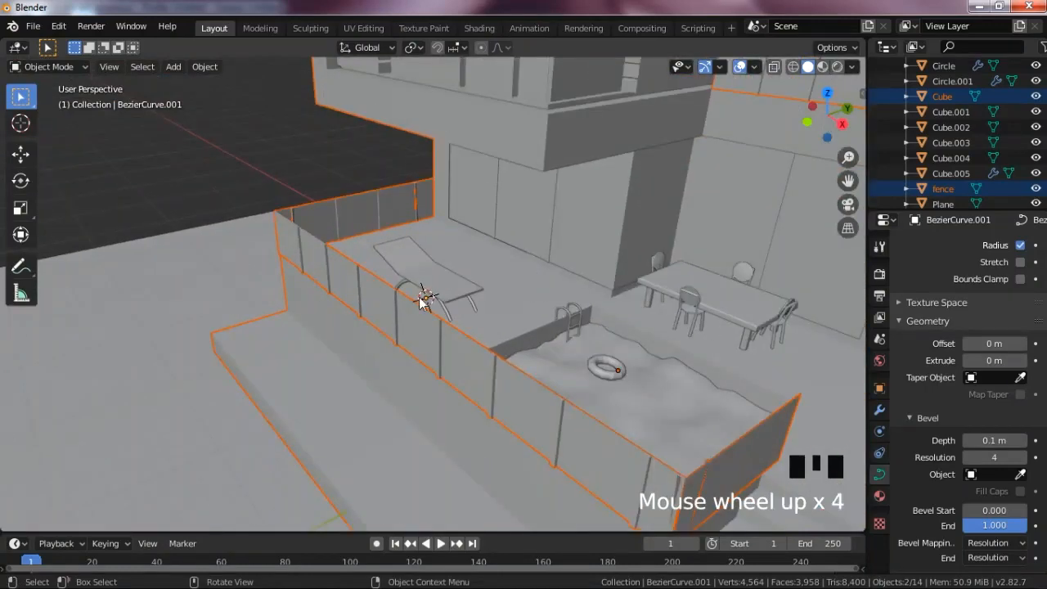
scroll(509, 294, down, 6)
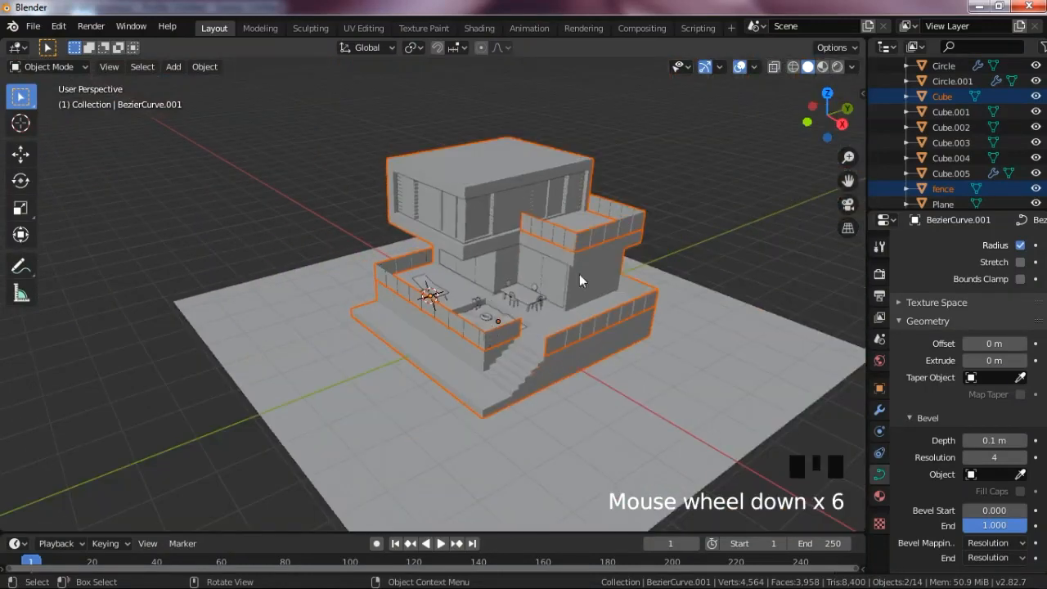
drag(827, 115, 766, 149)
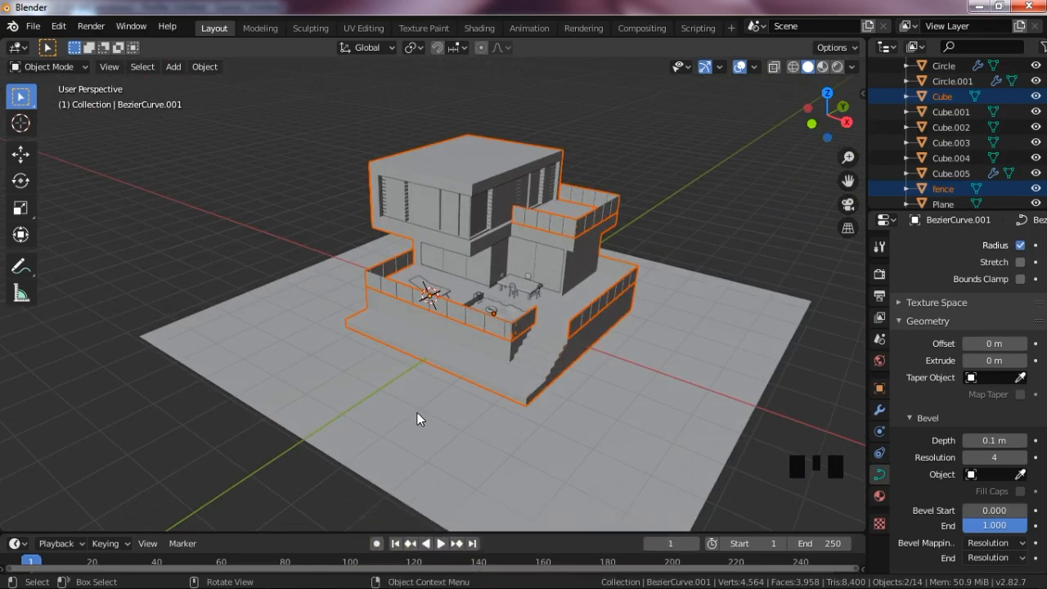
scroll(549, 344, down, 2)
scroll(485, 418, up, 1)
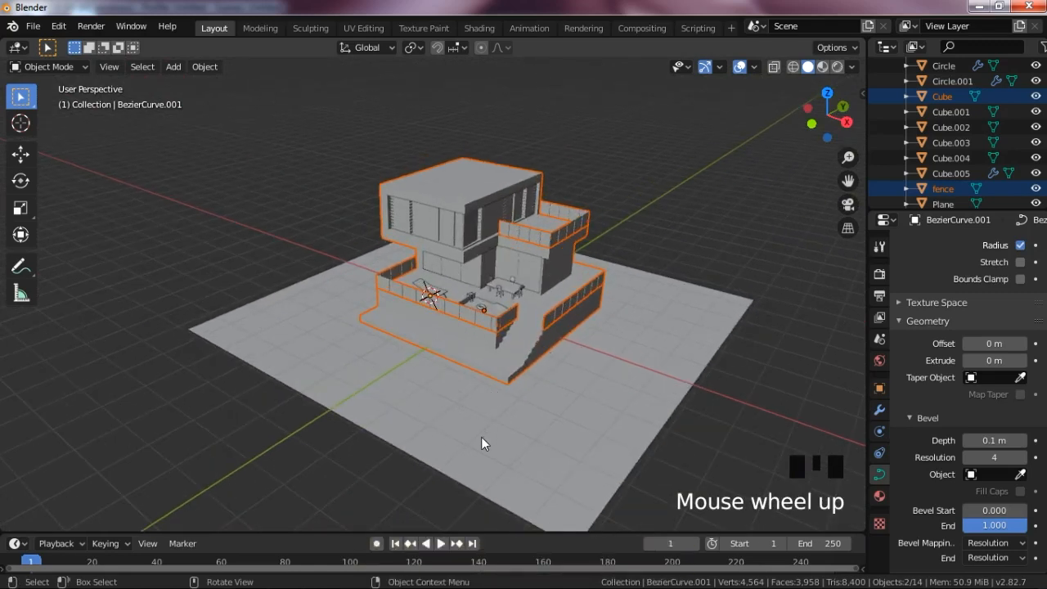